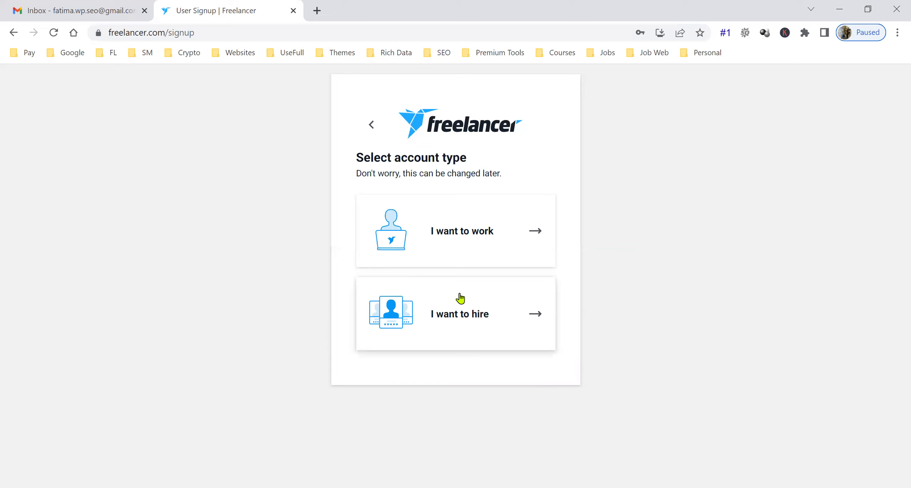
- Choose the account type for working as a freelancer and dismiss the audio download overlay
left_click(463, 248)
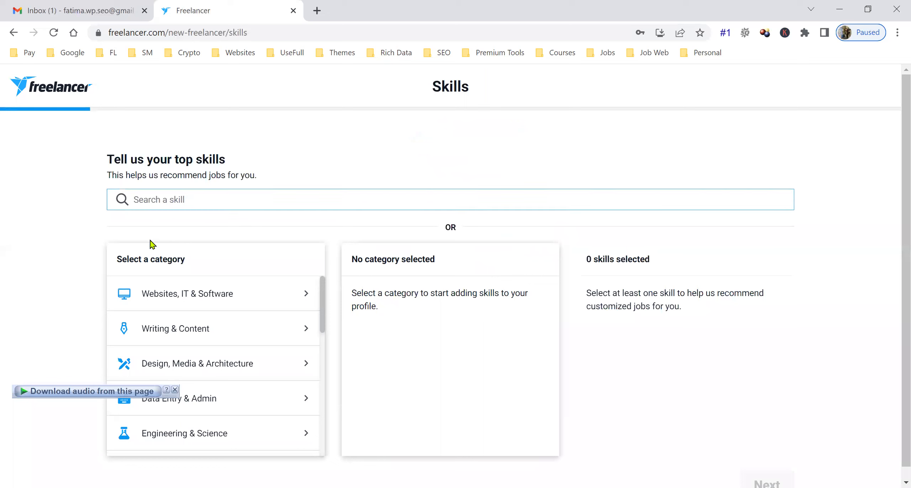
left_click(175, 389)
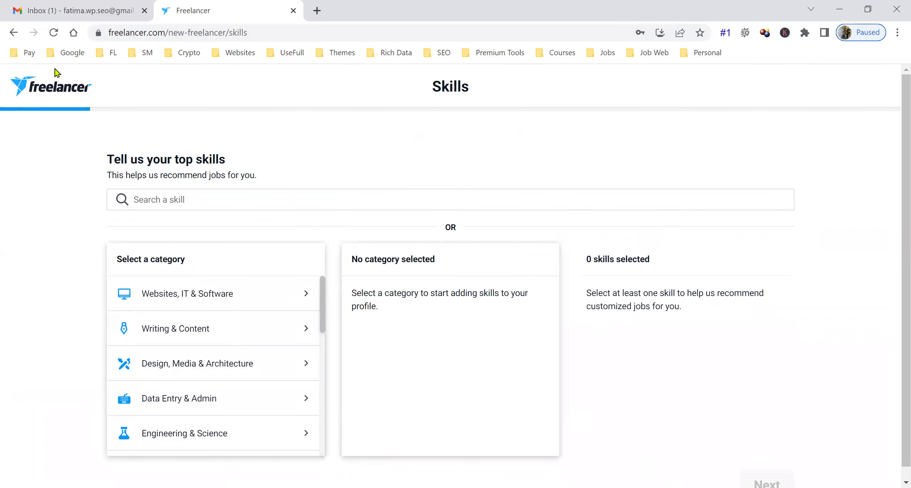
- Switch to Gmail, open the Welcome to Freelancer.com email and follow its link to verify the email address
left_click(65, 4)
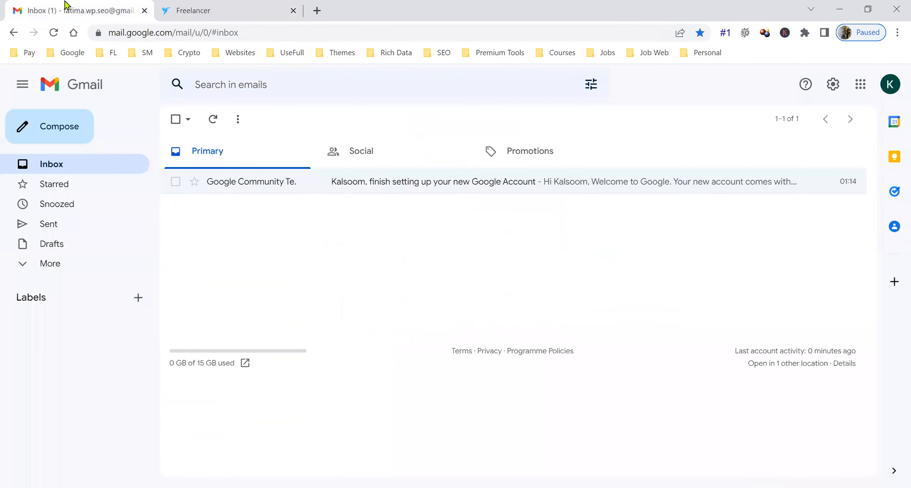
left_click(441, 189)
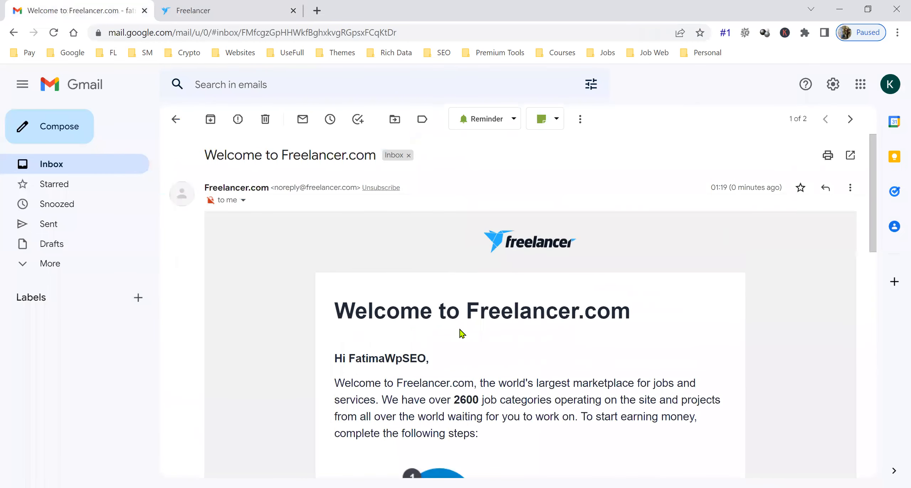
scroll(459, 331, "down", 5)
scroll(587, 297, "down", 3)
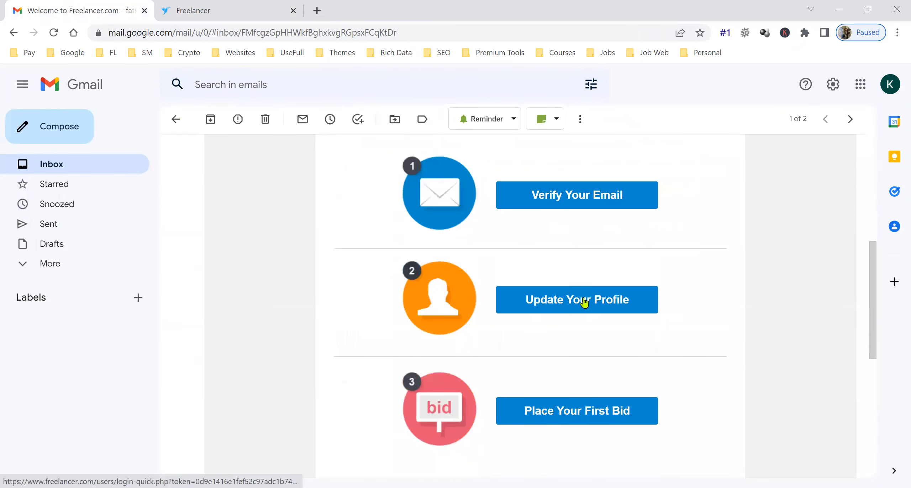
left_click(580, 208)
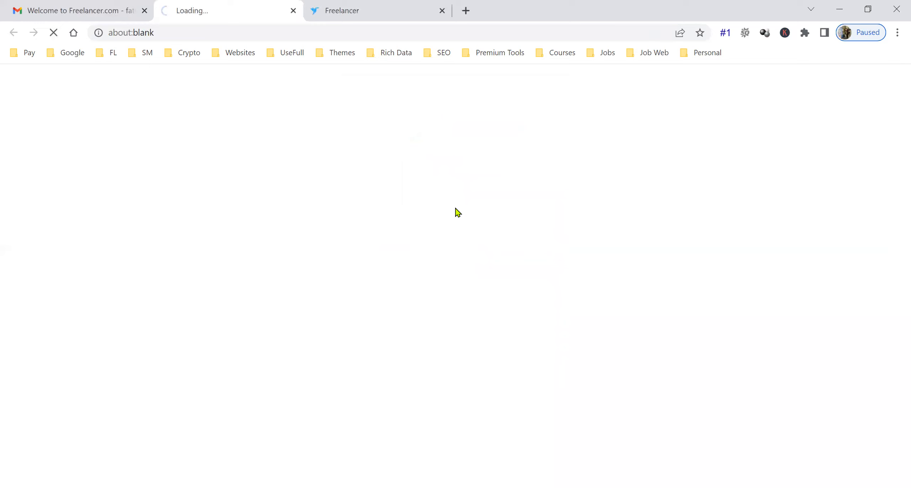
- Return to the Freelancer email verification page, continue past it and close the duplicate Freelancer tab
left_click(63, 9)
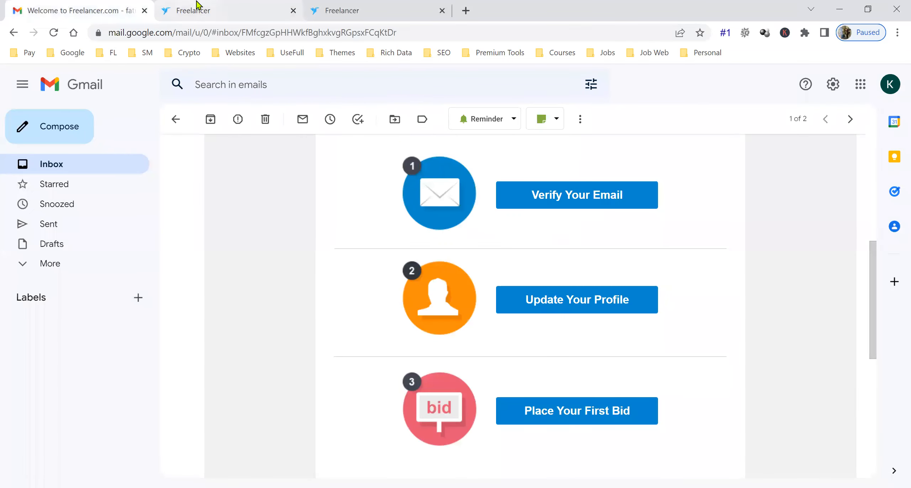
left_click(197, 8)
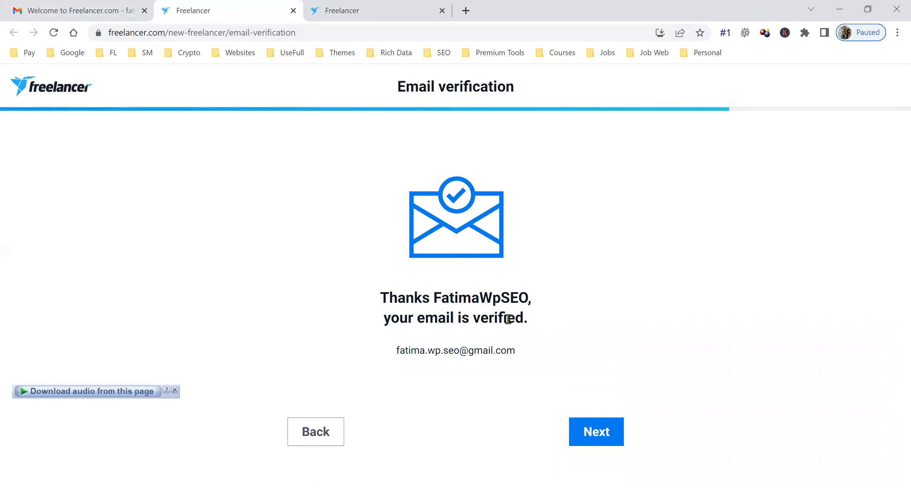
left_click(592, 439)
middle_click(366, 5)
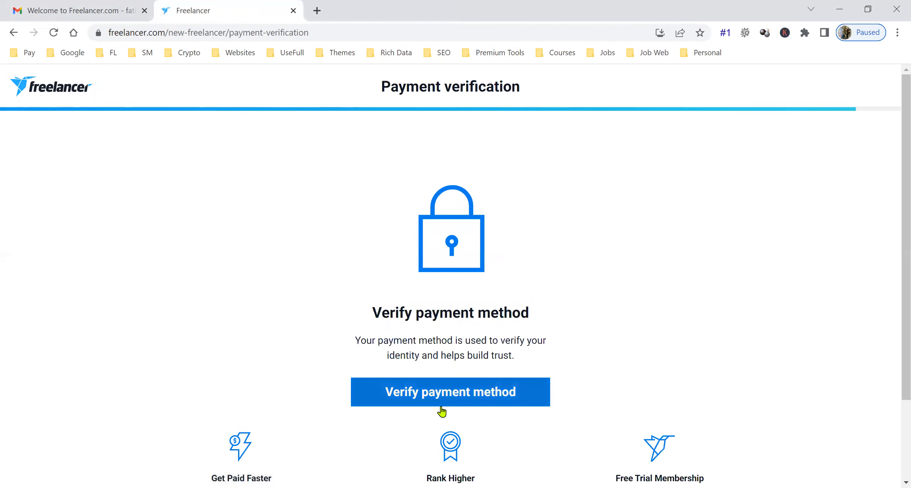
- Skip the payment method verification and, after reviewing it, the Plus Membership offer
scroll(392, 385, "down", 3)
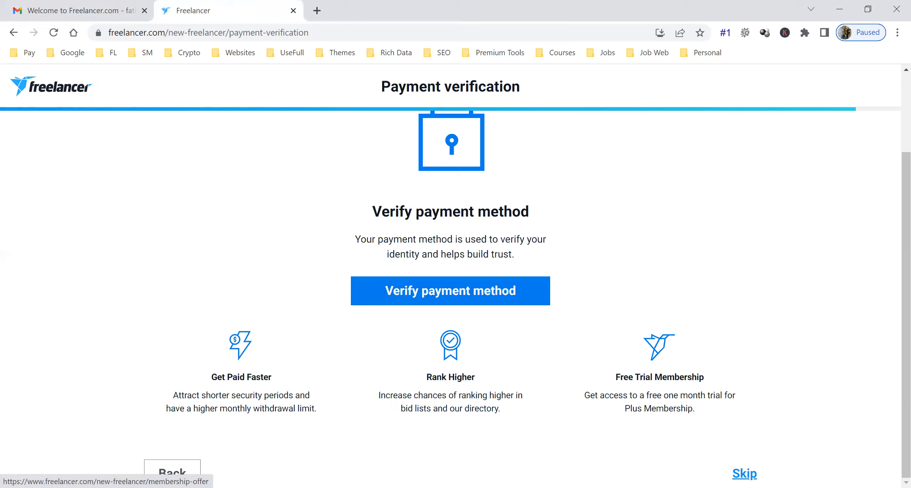
left_click(745, 473)
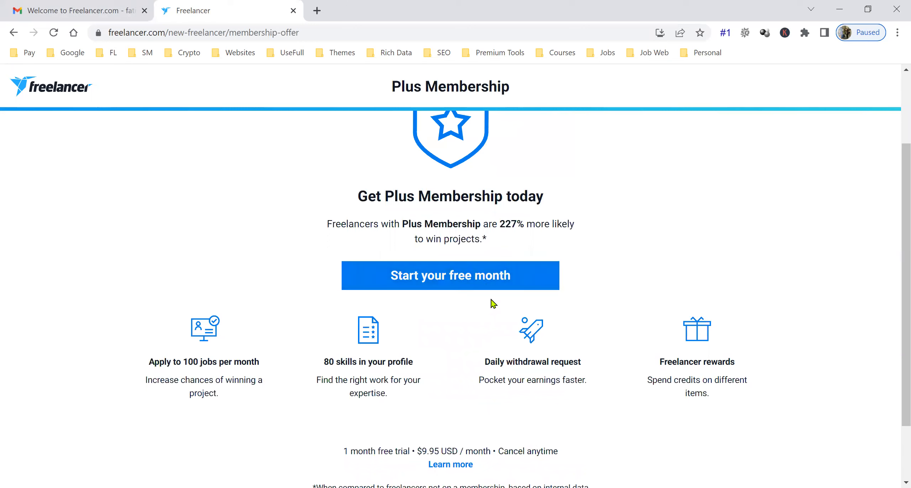
scroll(491, 314, "down", 2)
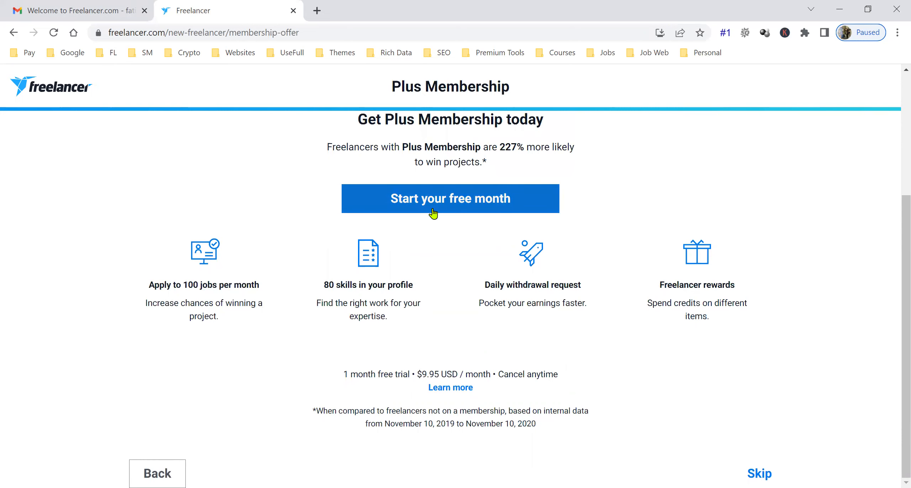
scroll(434, 214, "up", 3)
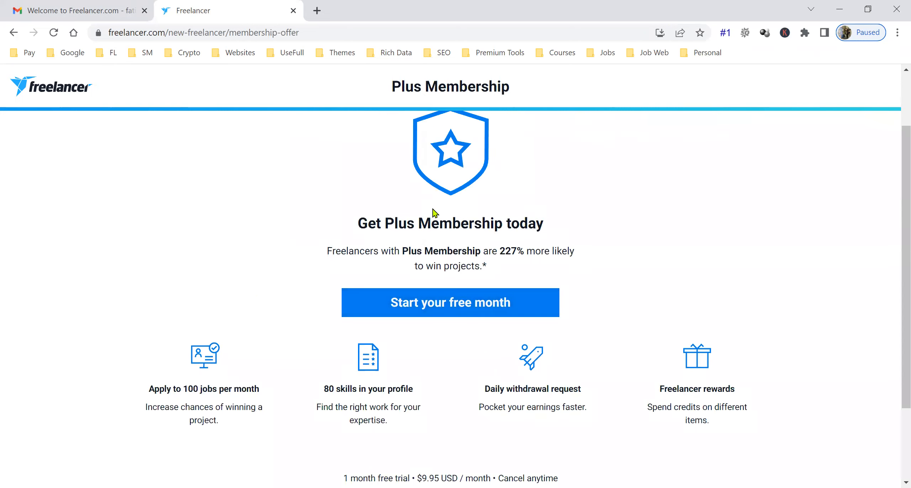
scroll(434, 214, "up", 2)
scroll(433, 214, "down", 1)
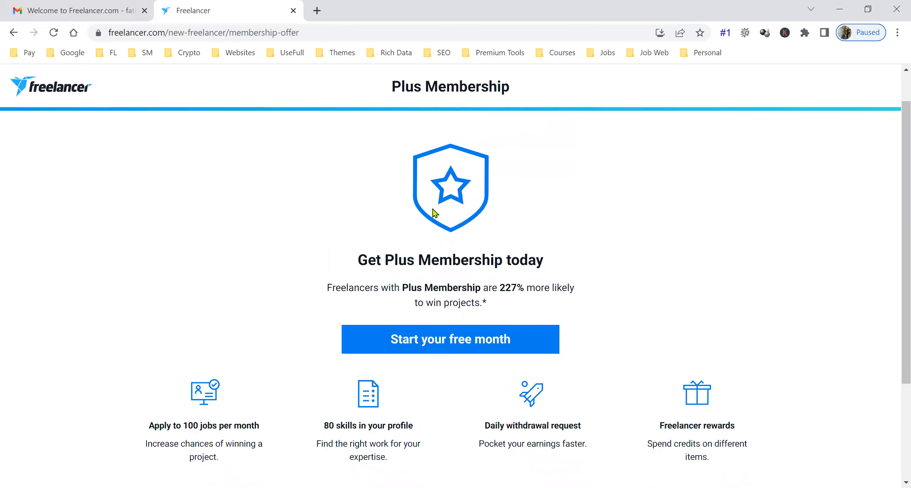
scroll(433, 212, "down", 2)
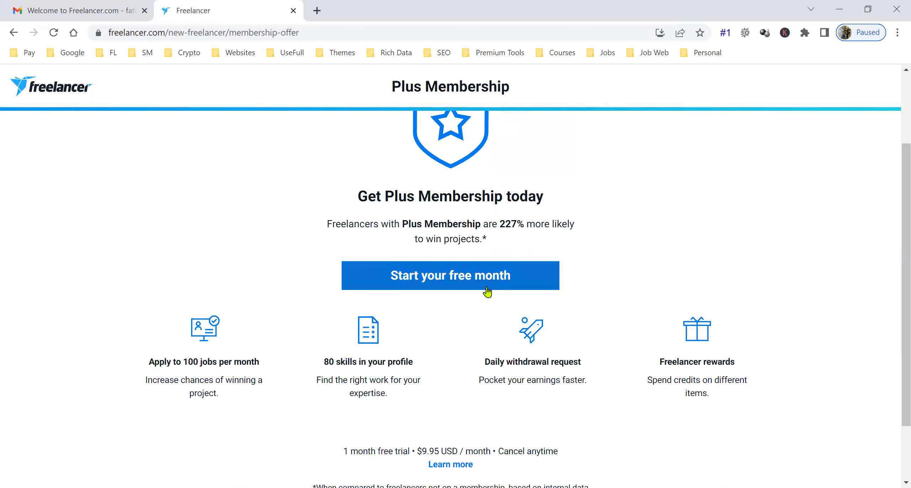
scroll(651, 317, "down", 2)
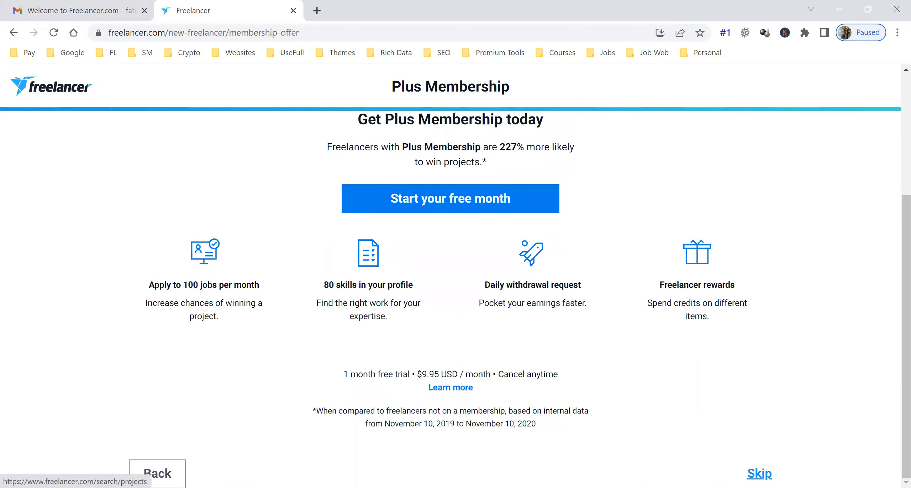
left_click(759, 473)
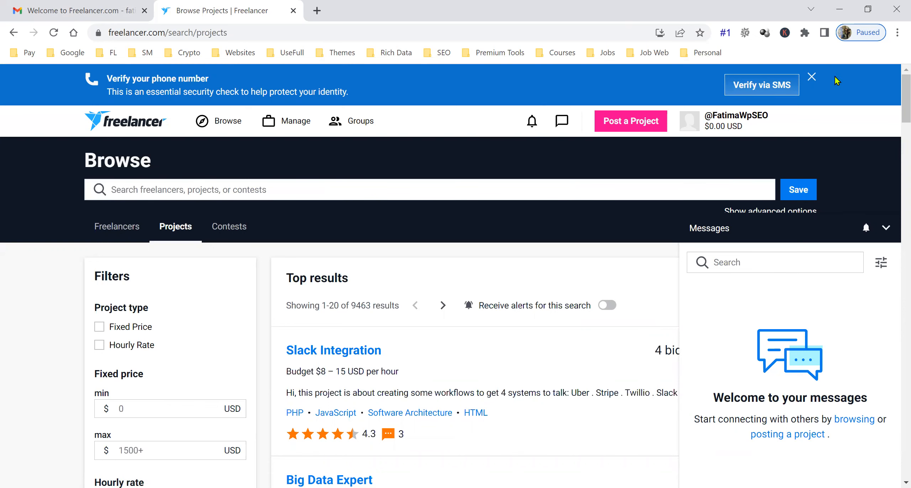
- Dismiss the phone number verification banner and collapse the Messages window
left_click(811, 79)
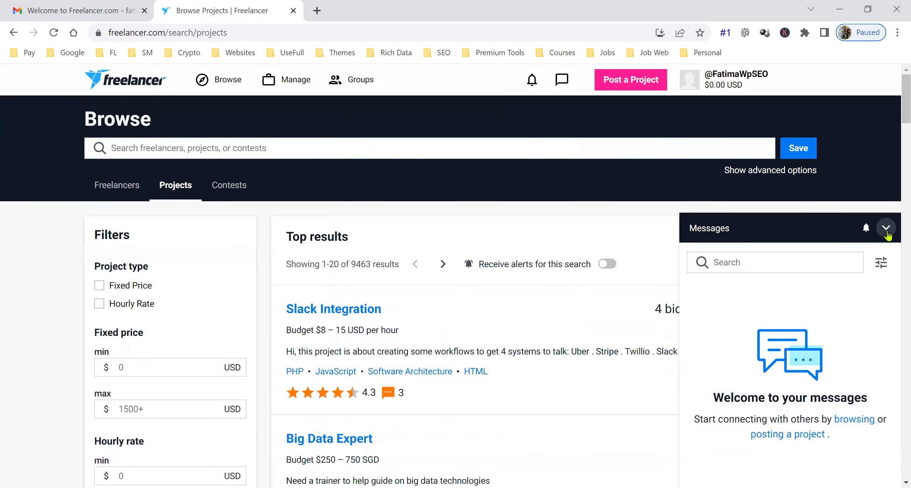
left_click(886, 228)
- Open the account's own profile page and look over its details and verifications
left_click(759, 83)
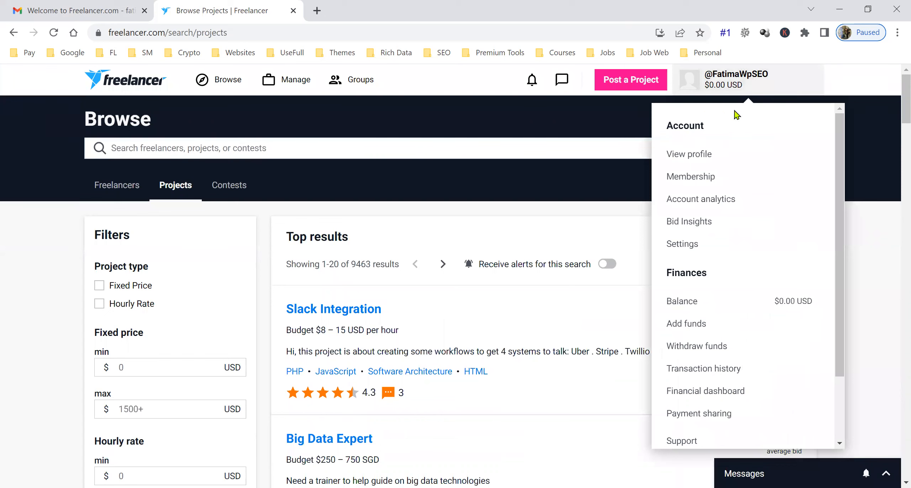
left_click(682, 165)
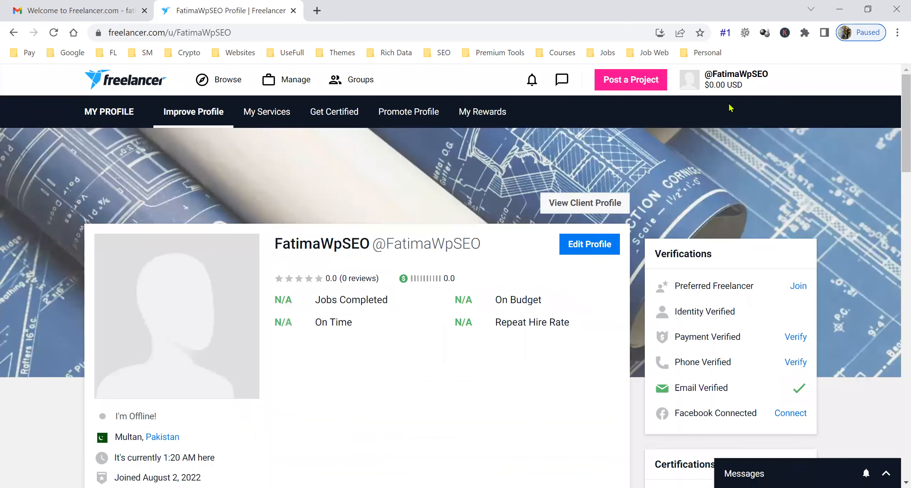
left_click(743, 88)
scroll(488, 298, "down", 1)
scroll(678, 224, "down", 2)
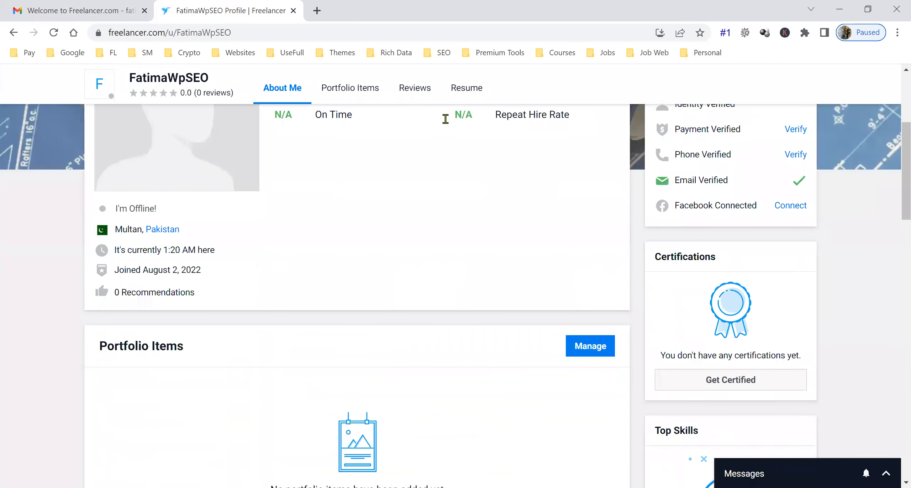
scroll(384, 308, "up", 3)
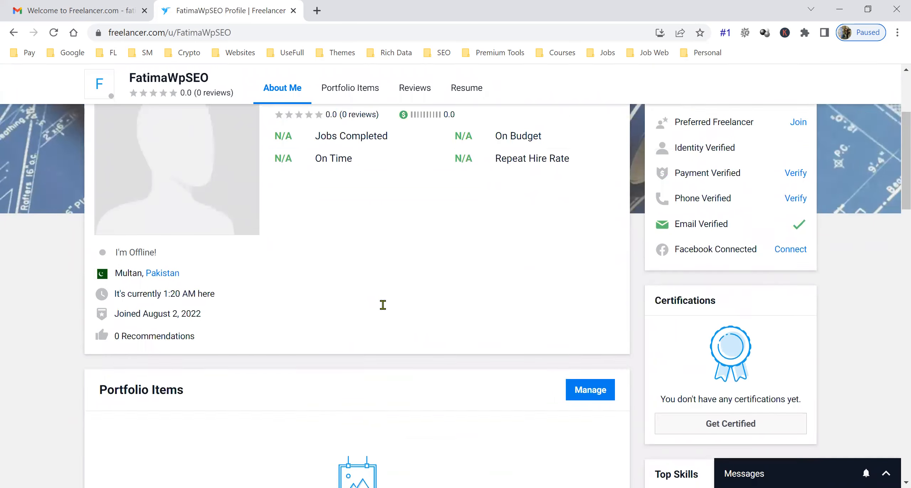
- Start editing the profile and enter the professional headline "SEO & SMM Expert - WP Web Manager"
left_click(589, 244)
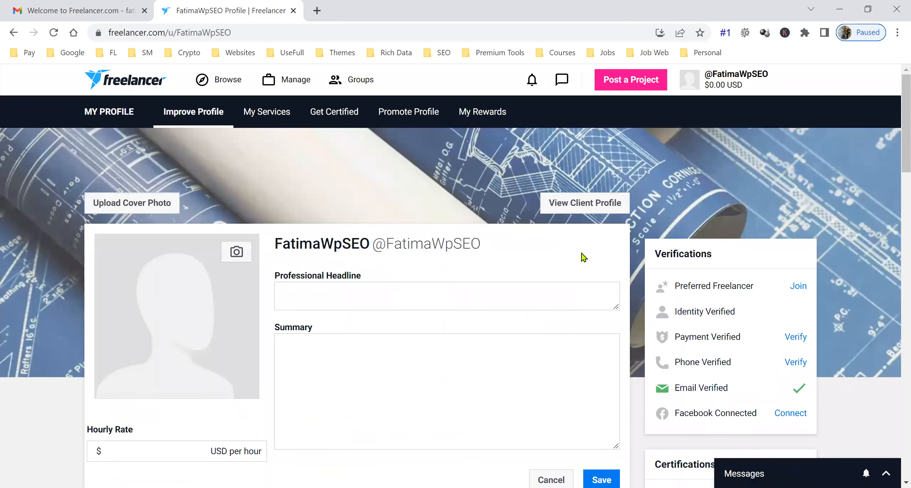
scroll(344, 262, "down", 2)
left_click(352, 195)
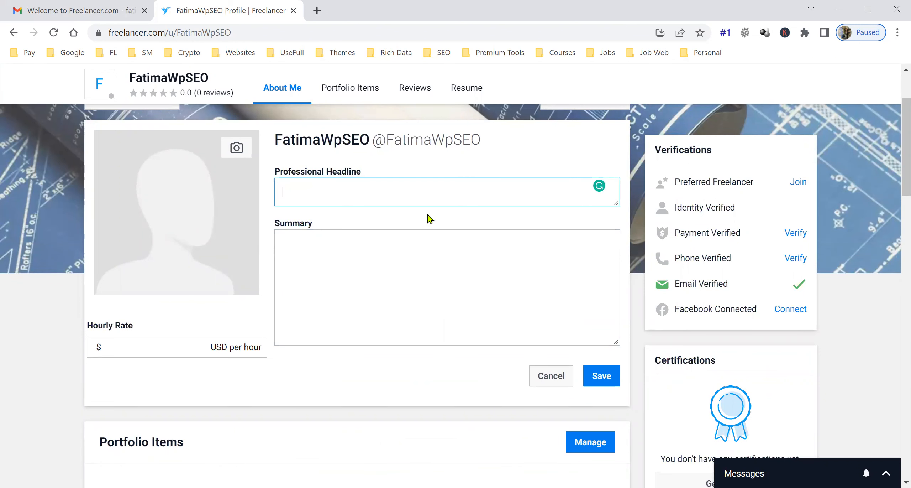
left_click(412, 189)
type("SEO ")
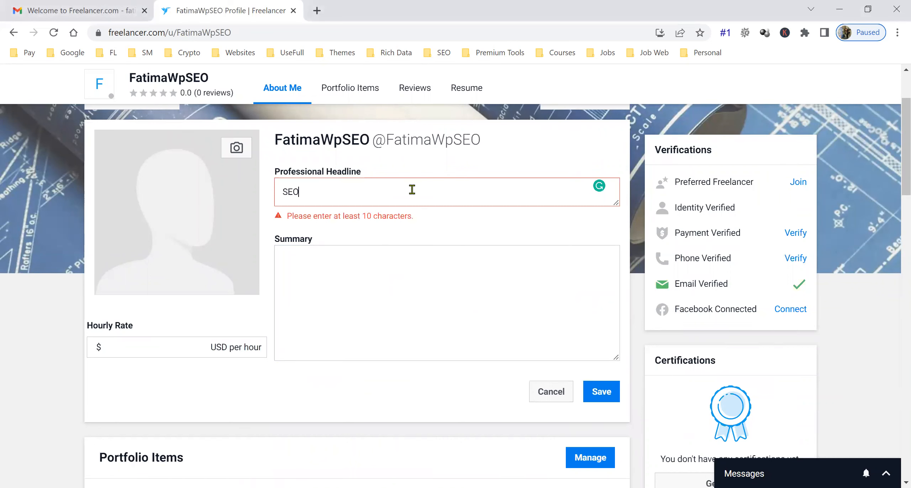
type("& SMM ")
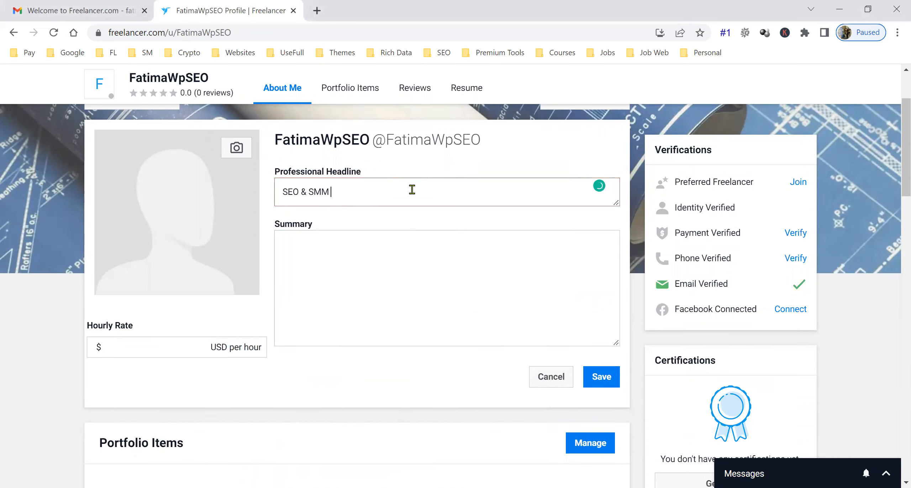
type("Expert - WP Web ")
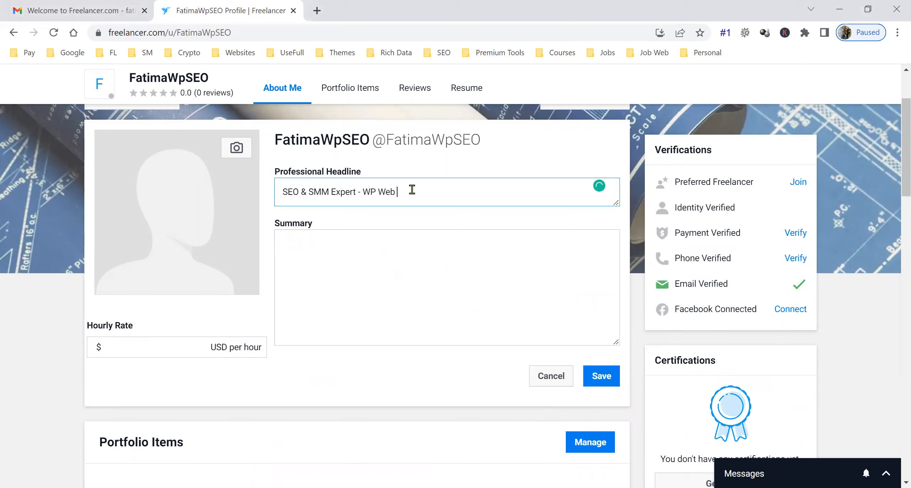
type("Manager")
- Begin the summary with a sentence giving the freelancer's full name, followed by "a professional web manager & SEO Expert."
left_click(394, 263)
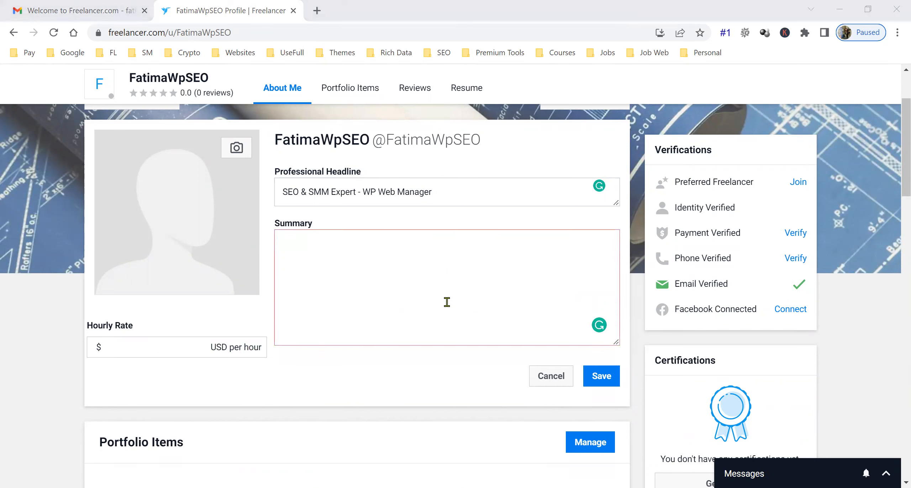
left_click(456, 281)
type("I am Kalsoom")
key("BackSpace")
key("BackSpace")
type("oom Fatima, an")
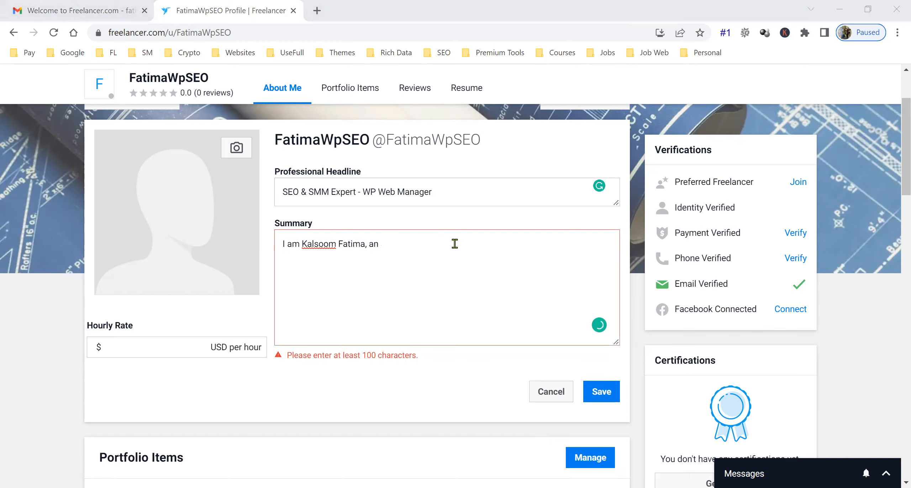
key("BackSpace")
key("BackSpace")
type("professional web manager & SEO E")
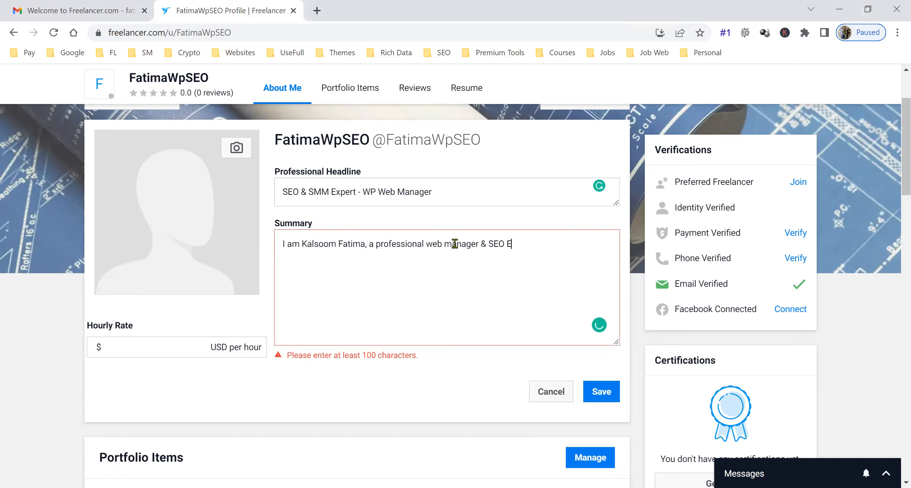
type("xpert.")
- Add to the summary the sentence "I have ranked many websites in Google for myself and for my clients."
left_click(429, 245)
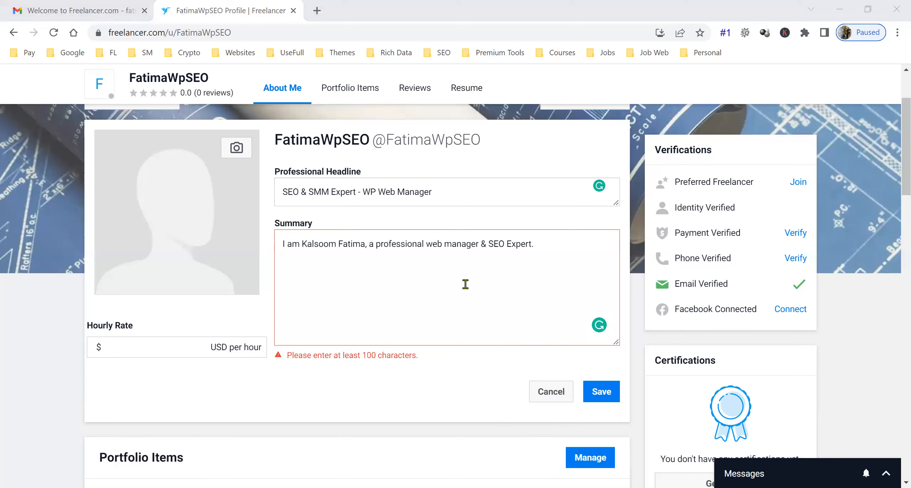
left_click(561, 236)
type("I ha")
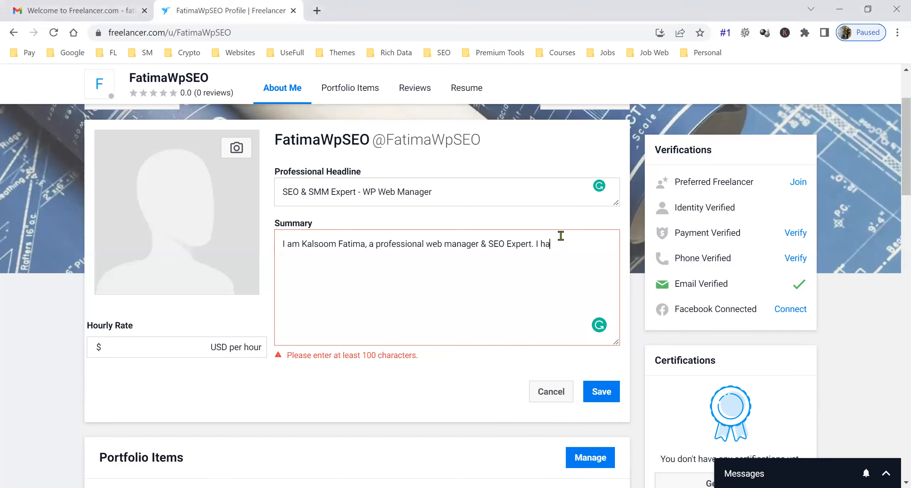
type("ve ranked many websites in Goog")
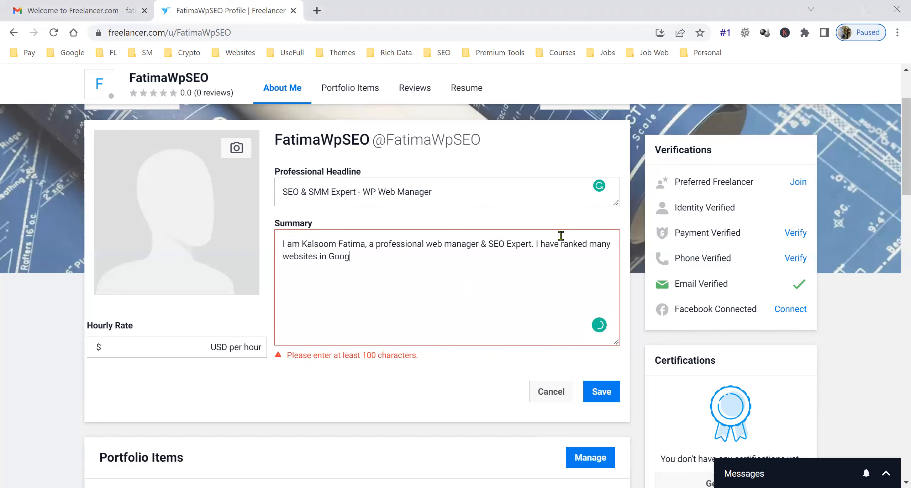
type("le for my")
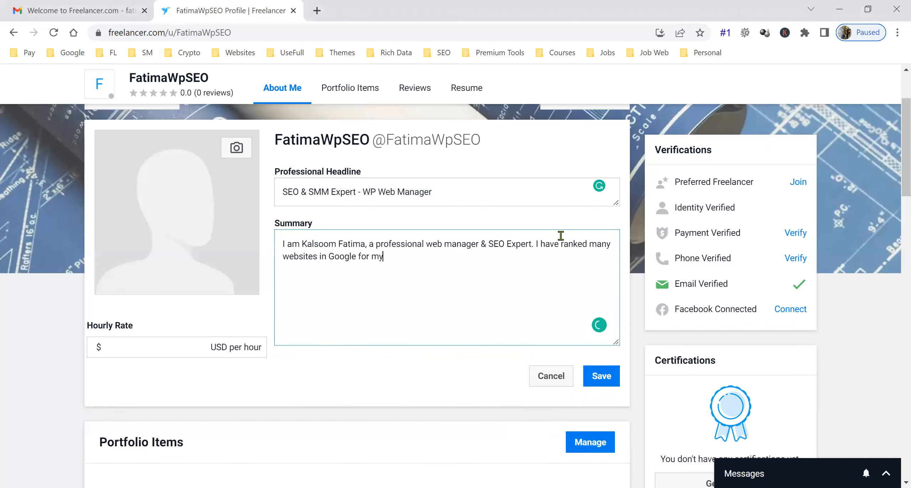
type("self and for my clients.")
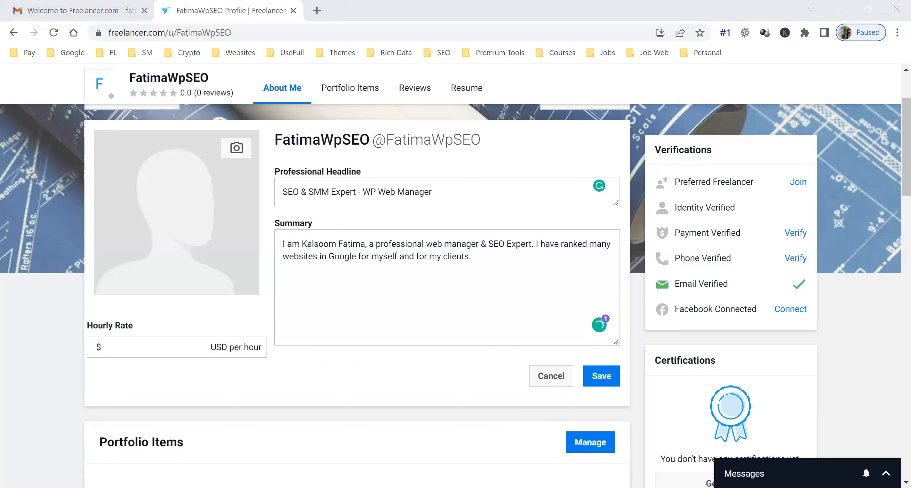
- Replace the ending of the summary's ranking sentence after "Google" with "Search Engine using advanced and White Hate SEO Techniques."
left_click(441, 252)
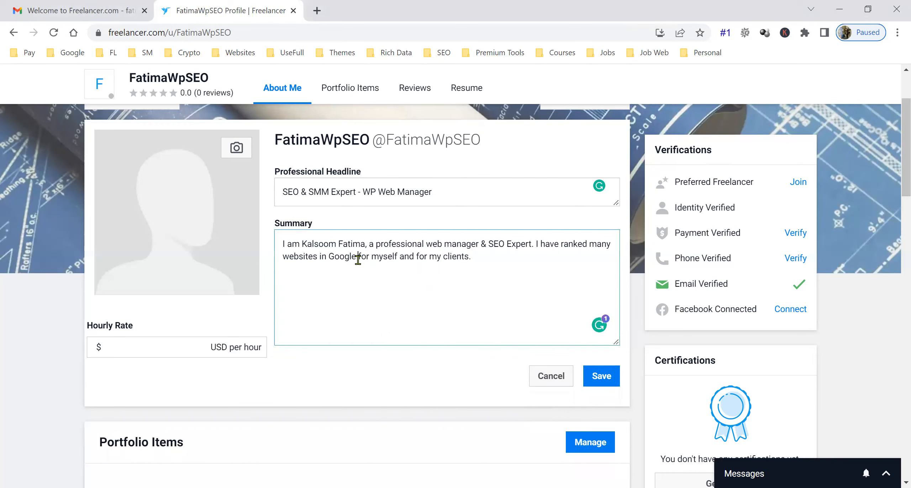
left_click_drag(357, 257, 501, 257)
type("Sear")
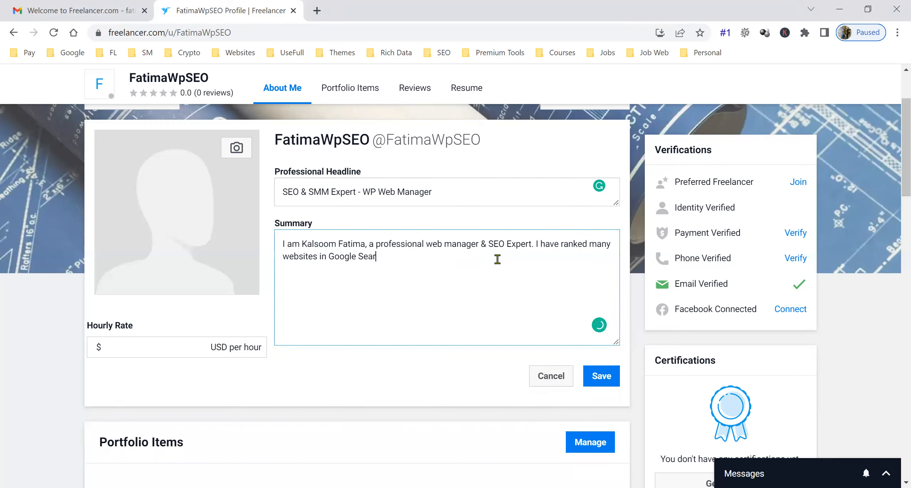
type("ch Engine using advanced and White Hate SEO Techni")
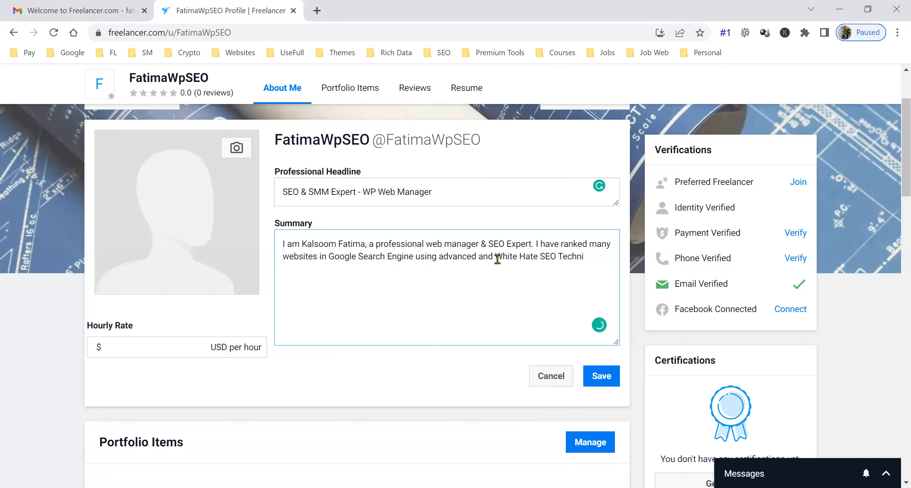
type("ques.")
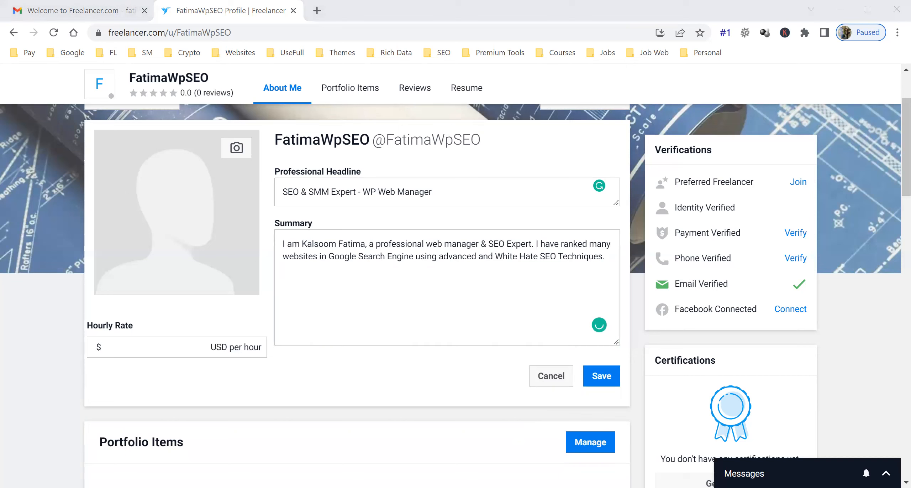
- Add a new summary paragraph reading "I am expert & ready to work" and accept the article correction "an expert"
left_click(419, 301)
type("I am expert & rea")
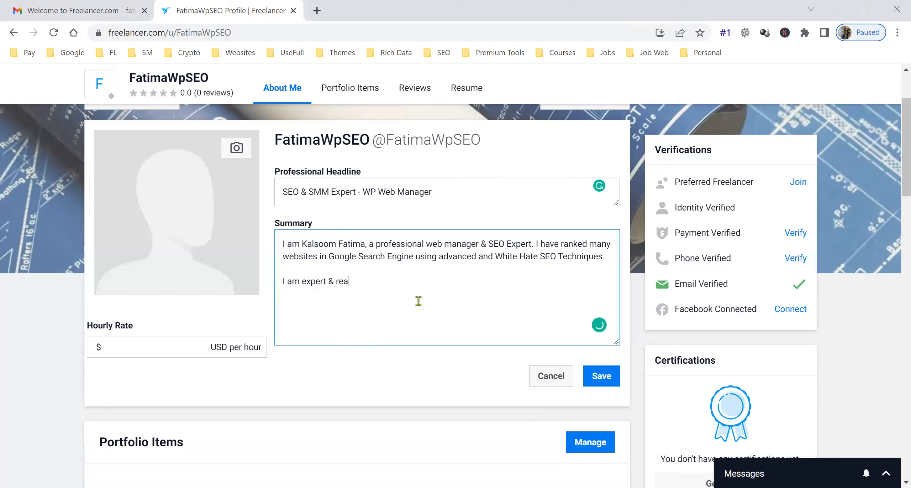
type("dy to work")
left_click(372, 283)
mouse_move(314, 283)
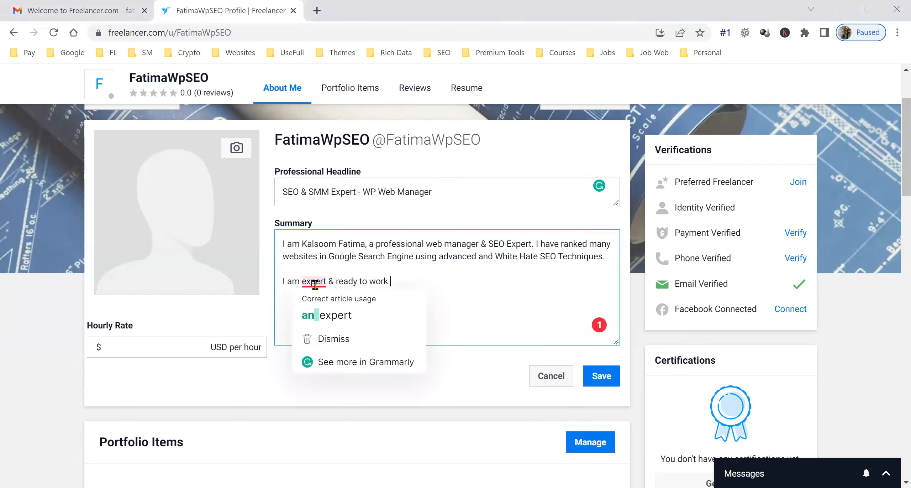
left_click(318, 315)
- Replace "work" with "manage websites in the following skills:" in the summary and accept the correction of "in" to "with"
double_click(389, 283)
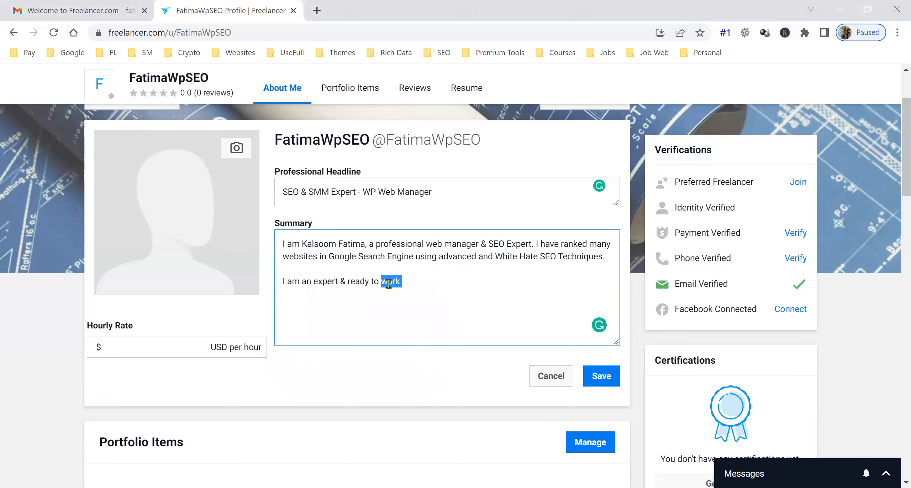
type("manage websites in t")
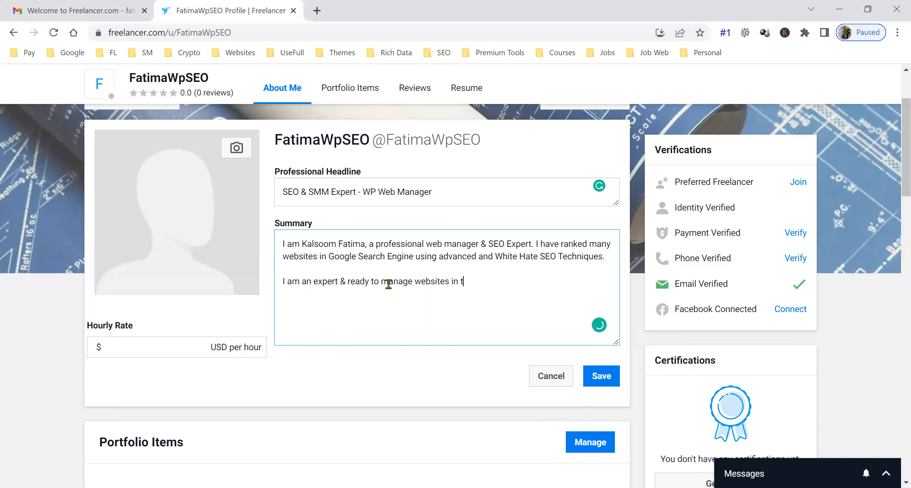
type("he following skills:")
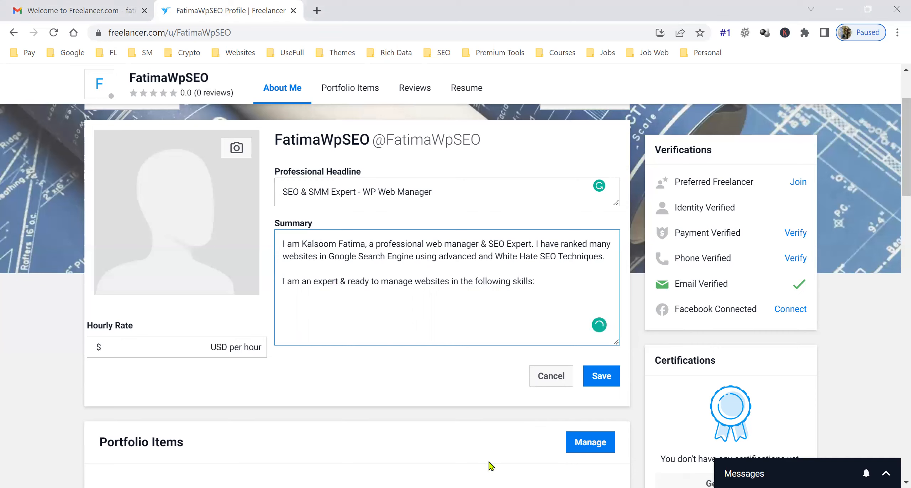
key("alt+Tab")
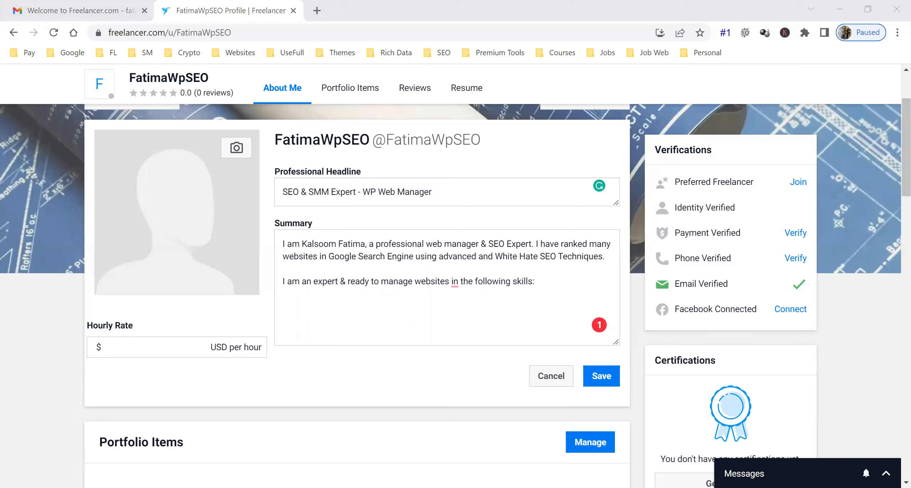
left_click(455, 281)
left_click(472, 315)
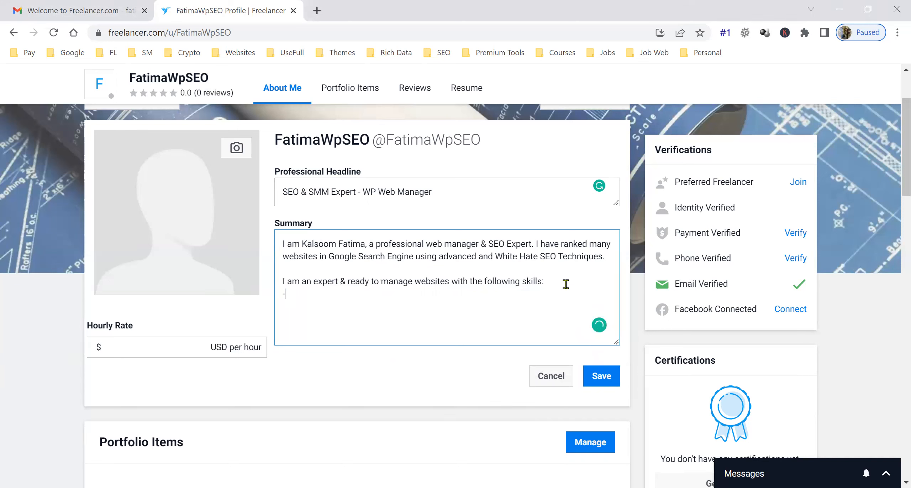
- List the skills On Page SEO, Technical SEO and Link Building as dashed lines under the summary's second paragraph
type("-")
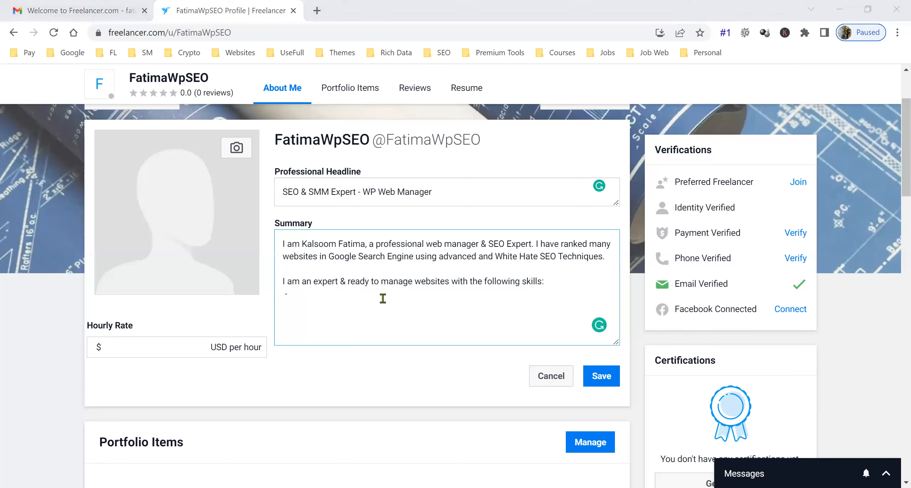
type("On Page SEO")
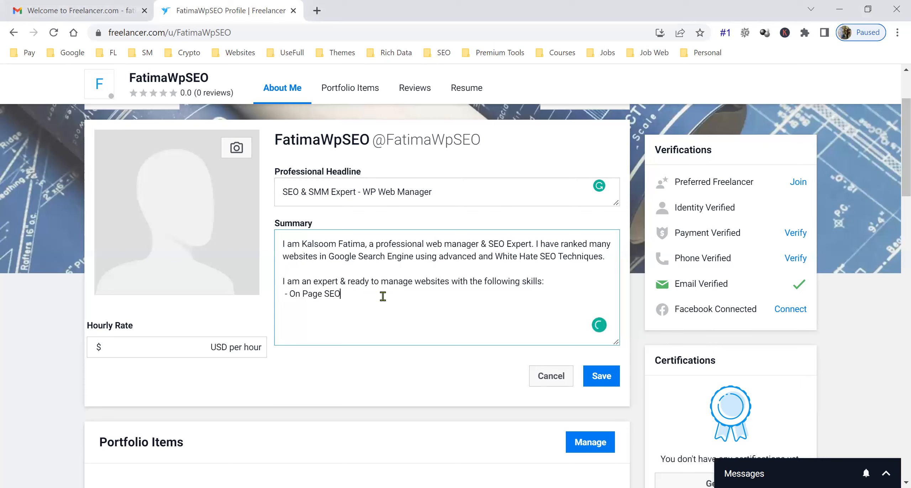
key("Return")
type("- Technical SEO")
key("Return")
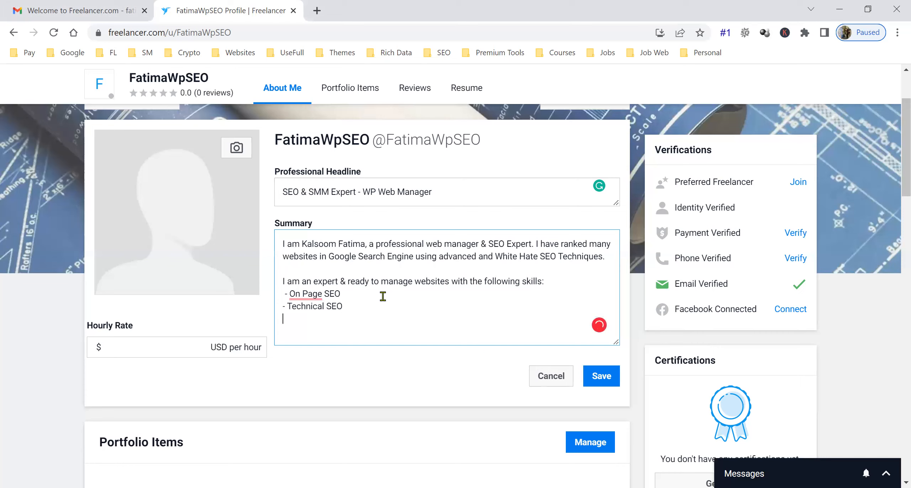
type("- Technical SEO ")
type("-")
type(" Link Bu")
type("ilding -")
- Add Website Audit to the summary's dashed skills list and begin a further entry starting with "Social Media"
key("alt+Tab")
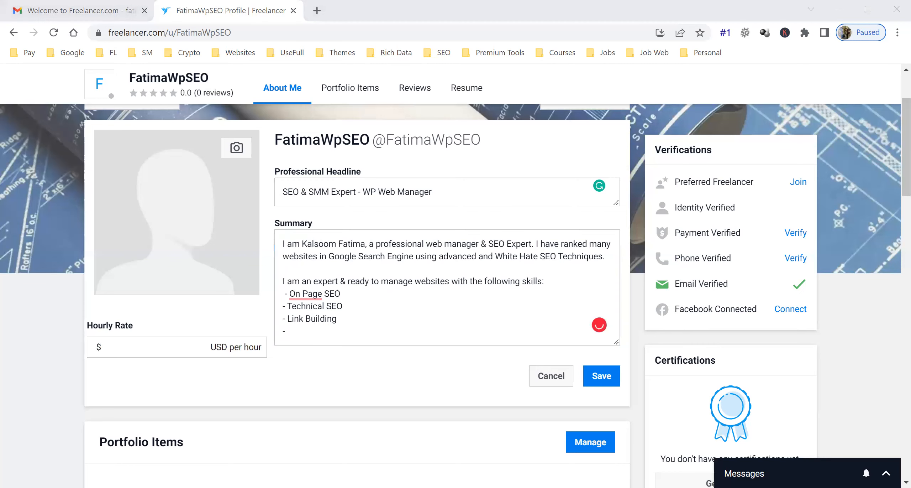
key("alt+Tab")
scroll(402, 270, "down", 3)
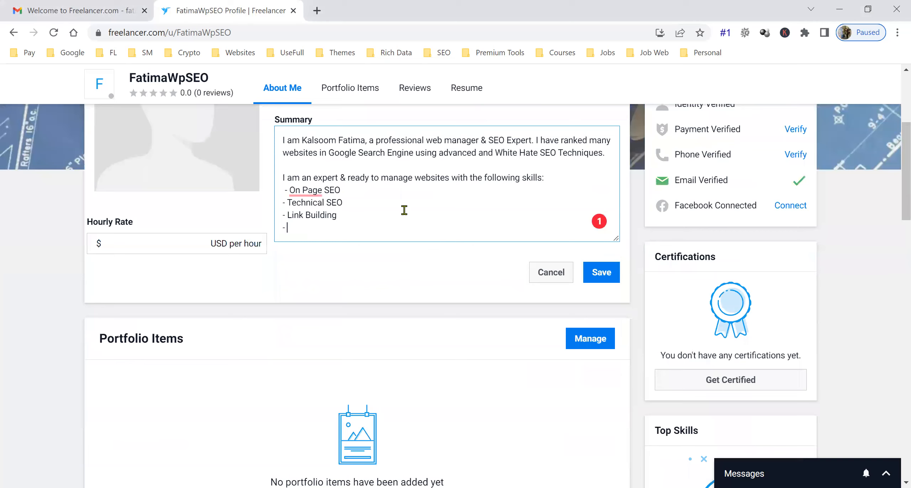
scroll(413, 221, "up", 3)
type("W")
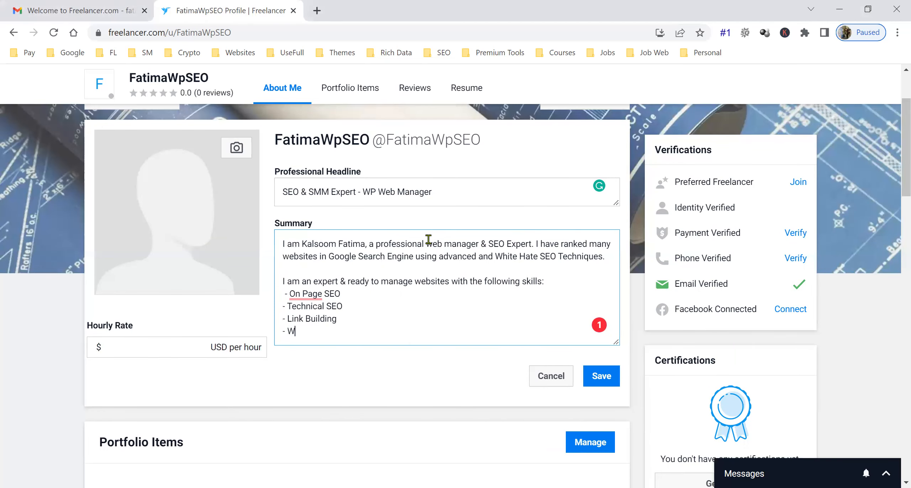
type("ebsite Audit")
key("Return")
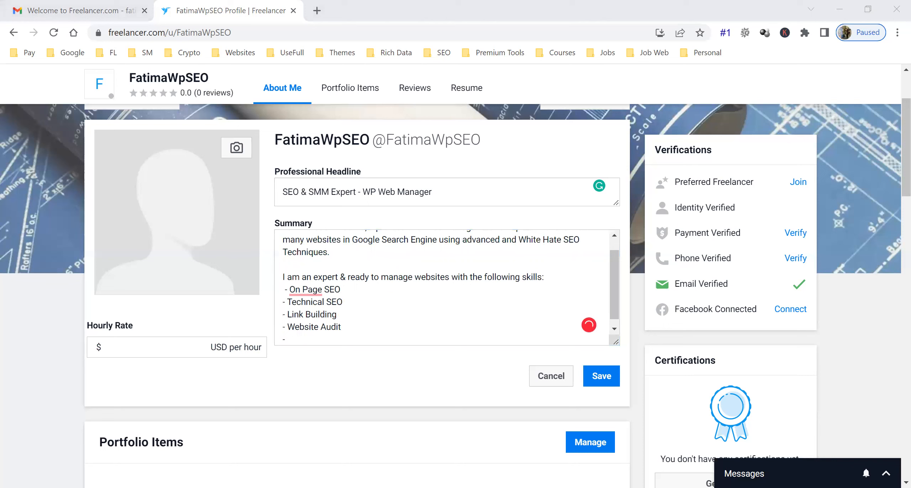
key("alt+Tab")
type("Social Medi")
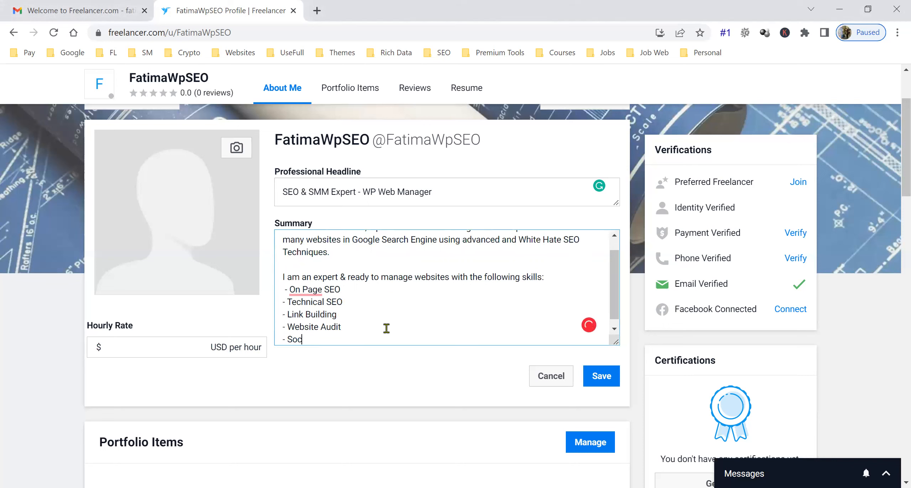
type("a Ma")
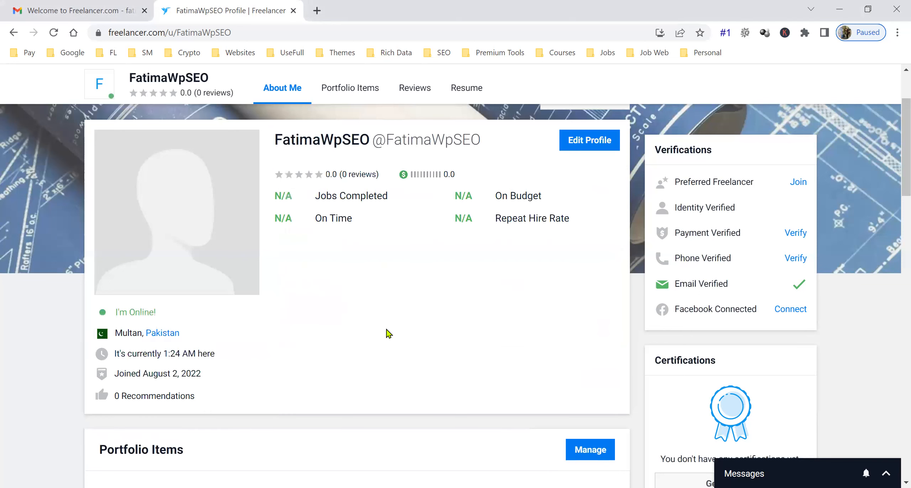
- Reopen the profile for editing and enter the professional headline "SEO & SMM Expert - WP Web Manager" again
scroll(389, 334, "up", 3)
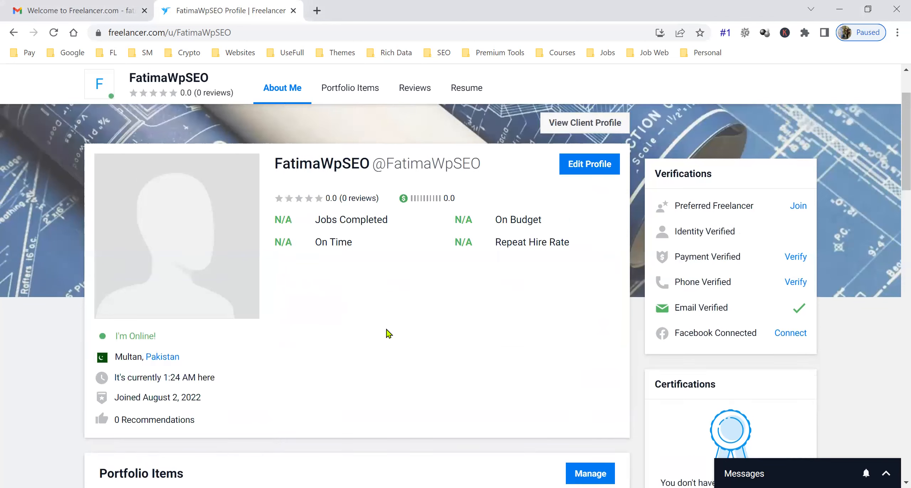
scroll(551, 265, "down", 6)
scroll(577, 183, "up", 5)
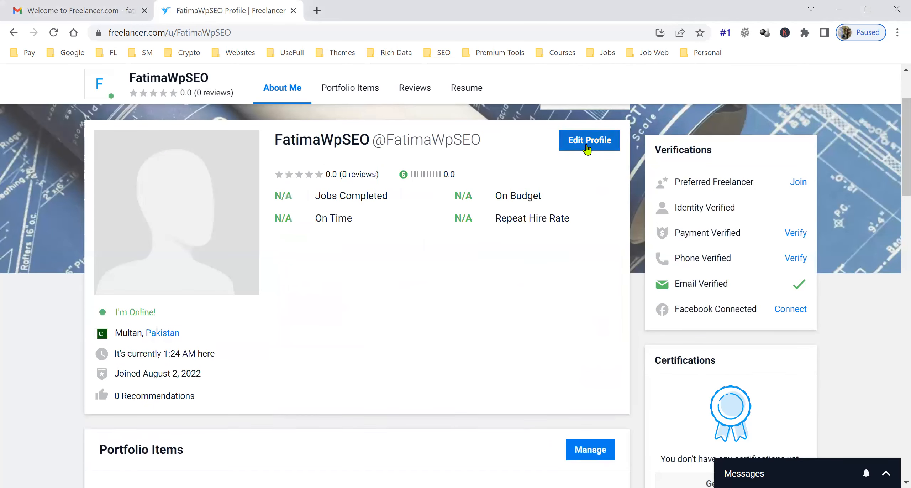
left_click(588, 142)
left_click(404, 184)
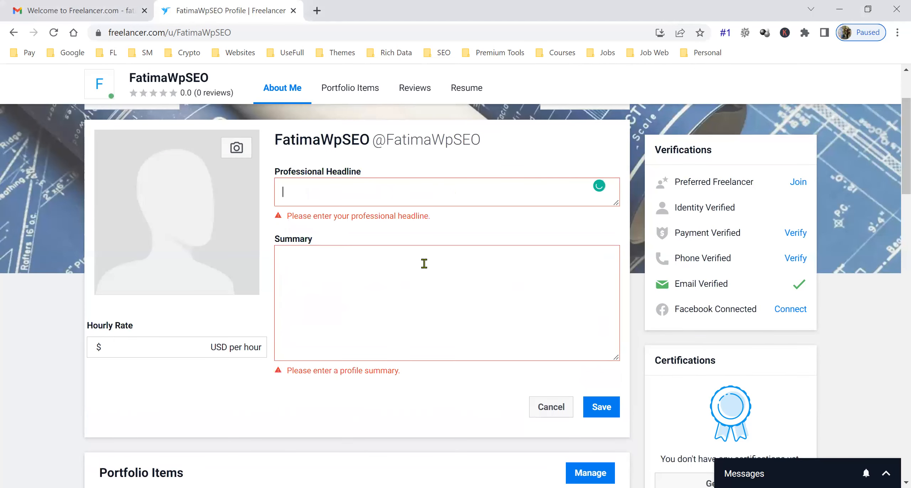
left_click(370, 191)
type("SEO Expert ")
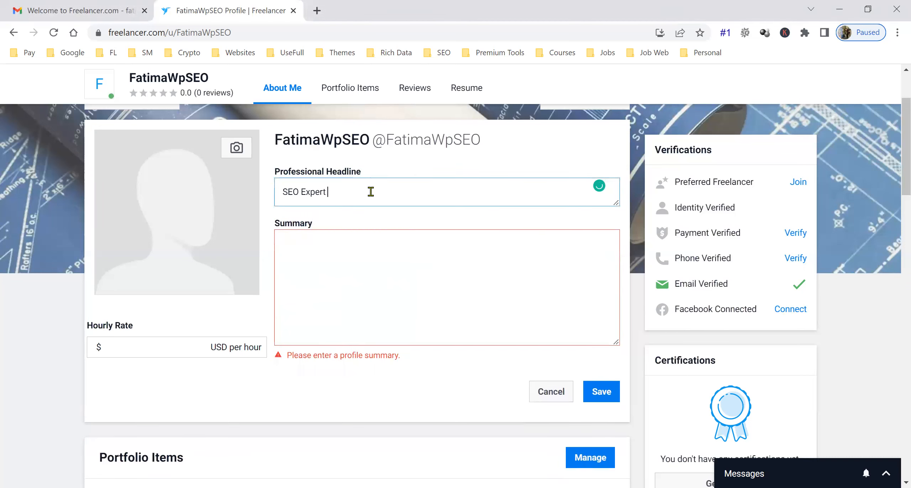
type("-")
left_click(298, 192)
type("& SMM")
left_click(552, 196)
type("WP Web ")
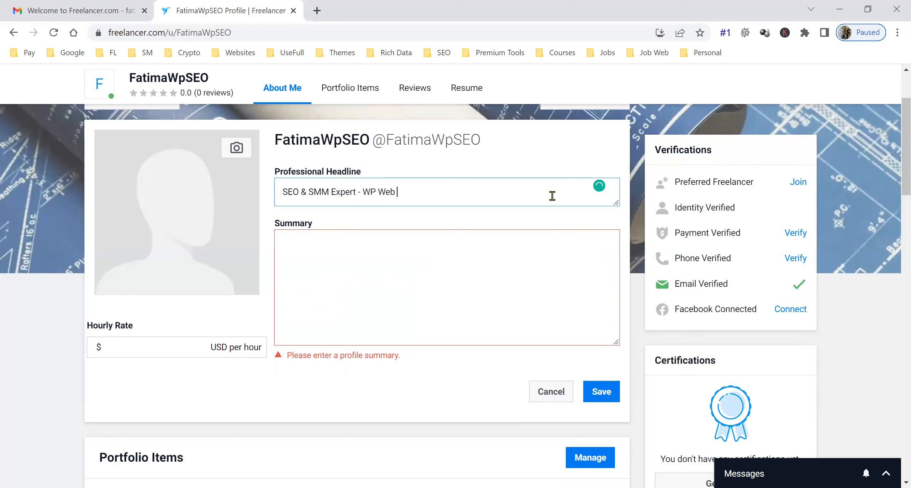
type("Manager")
- Begin the empty summary with "I am" followed by the freelancer's full name
key("Tab")
type("I am Kalso")
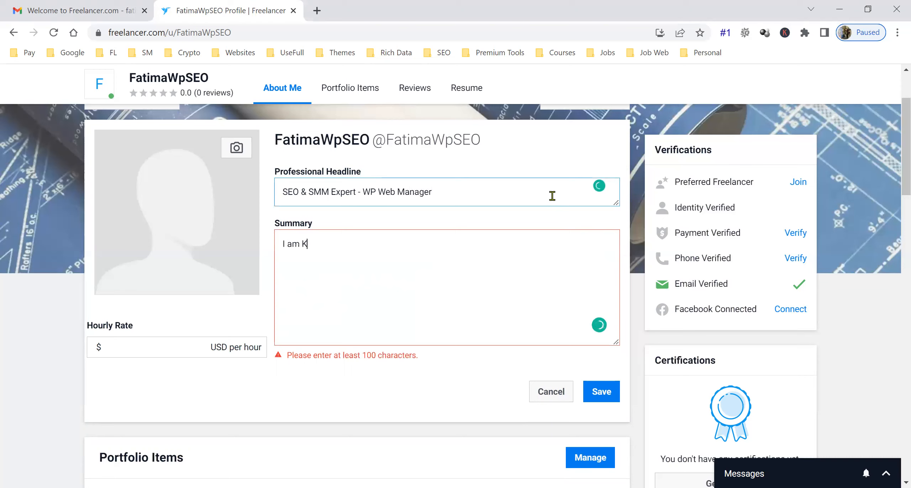
type("om Fatima,")
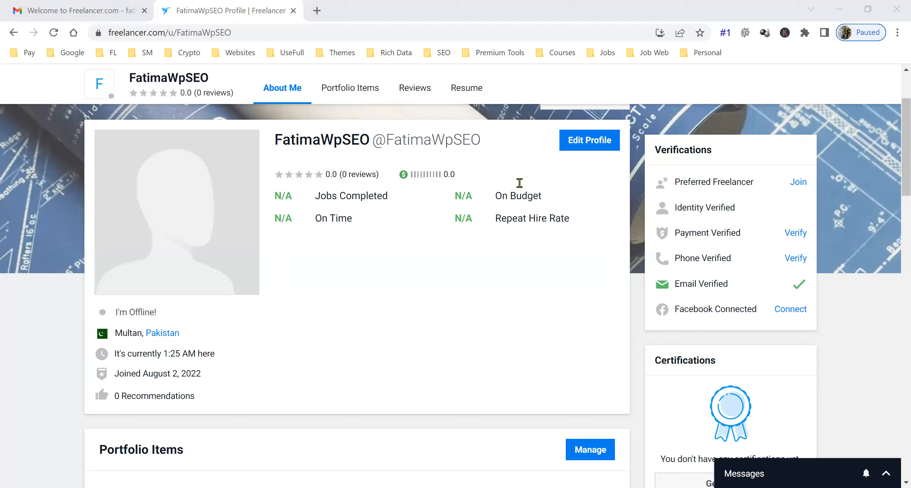
- Open the profile for editing and fill in the professional headline "SEO & SMM Expert - WP Web Manager"
left_click(590, 144)
left_click(457, 184)
type("SEO & SMM Expert - WP Web Manager")
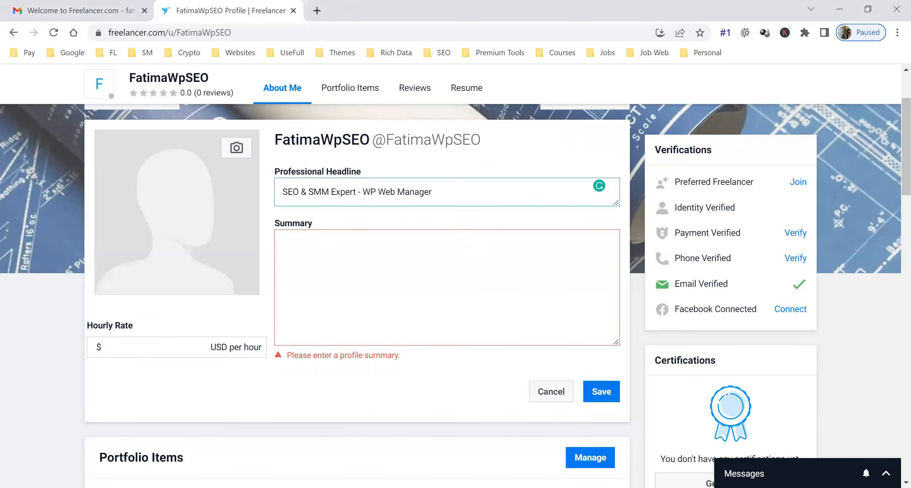
- Paste the prepared summary covering the introduction, the skills list and the closing sentence on work reports and client satisfaction
key("alt+Tab")
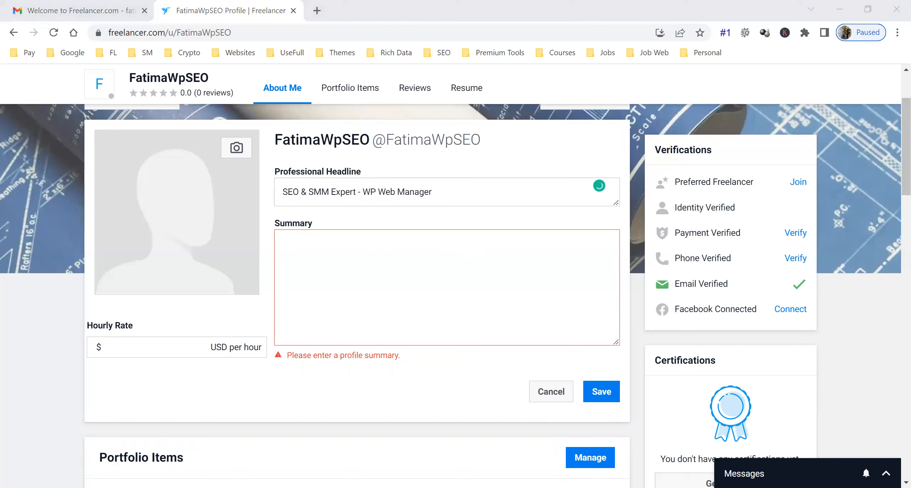
left_click(420, 246)
key("ctrl+v")
left_click(591, 380)
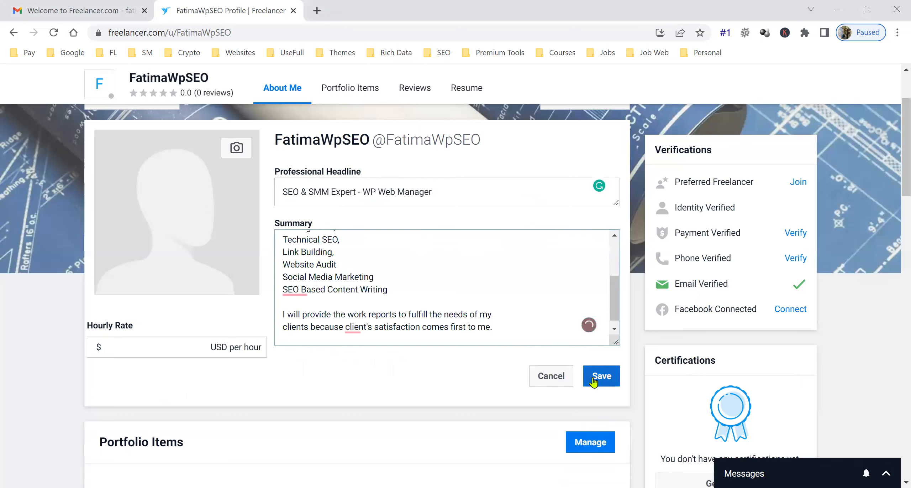
- Set the hourly rate to 5 USD per hour and save the profile
left_click(136, 344)
type("5")
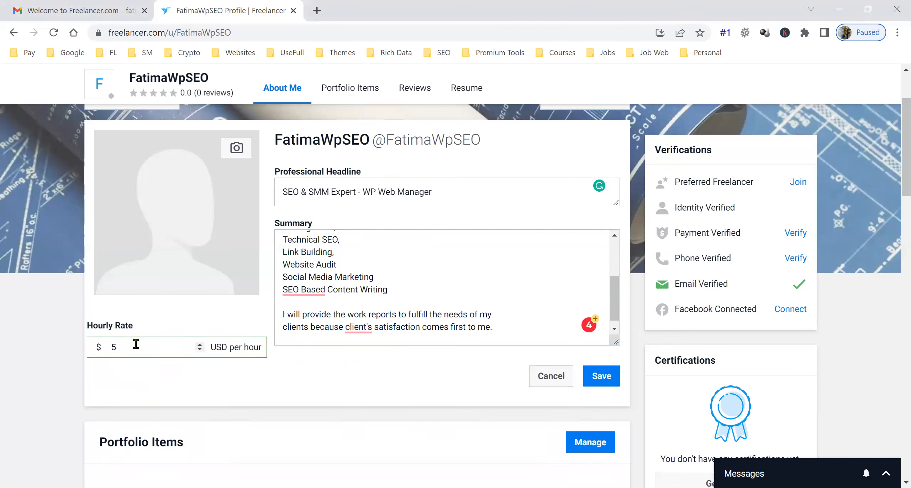
double_click(111, 348)
left_click(610, 388)
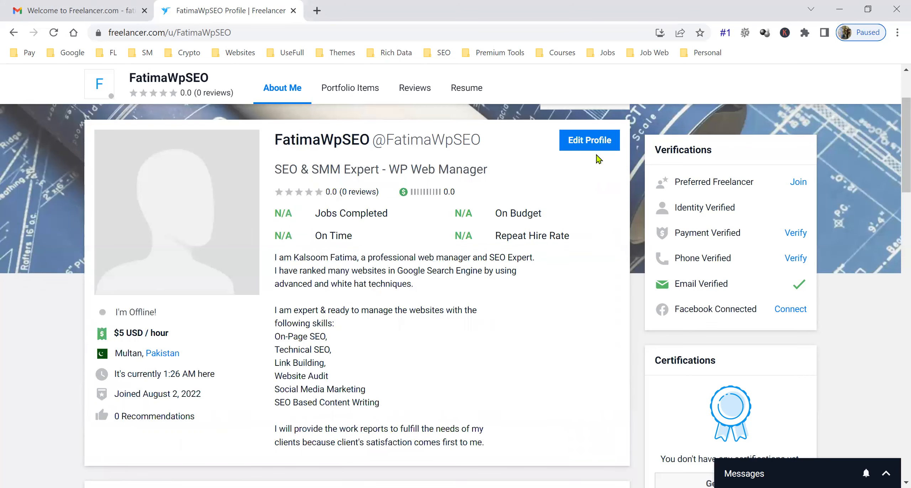
- Reopen the profile for editing, join the summary's first two sentences on one line and accept the comma correction after "manager"
left_click(601, 147)
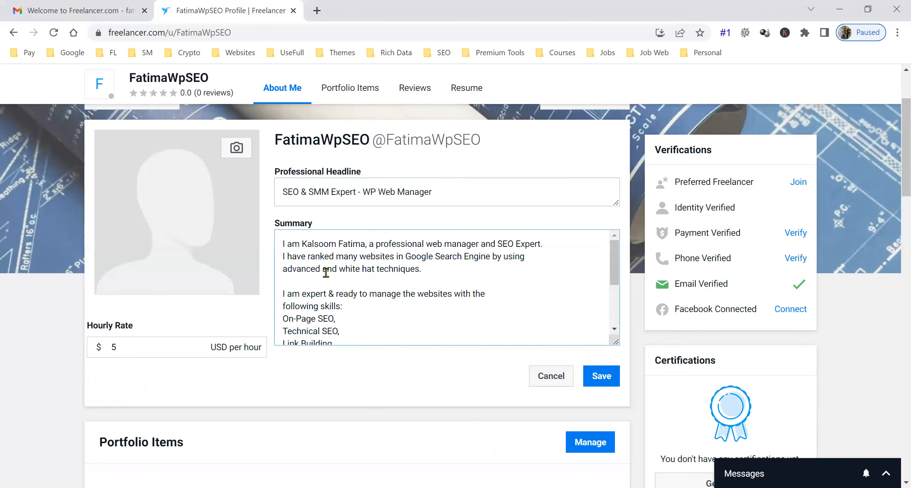
scroll(327, 274, "up", 2)
scroll(360, 306, "down", 2)
left_click(284, 256)
key("BackSpace")
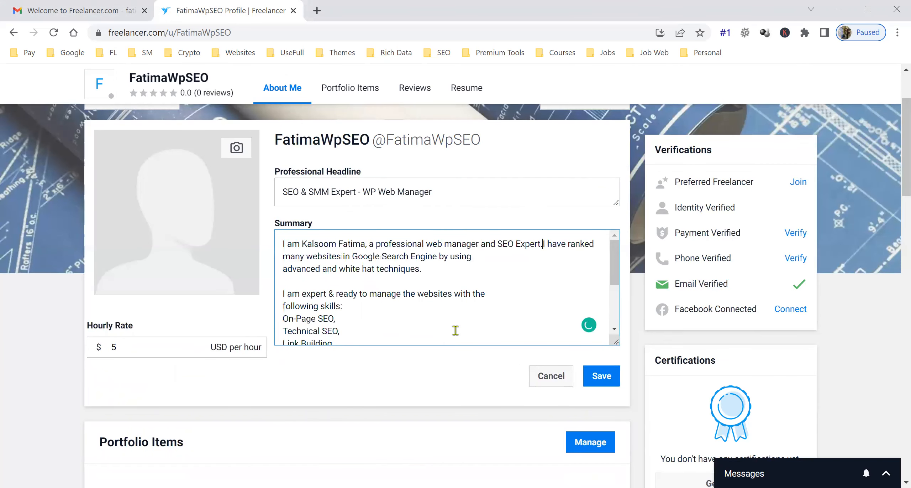
mouse_move(488, 244)
left_click(485, 279)
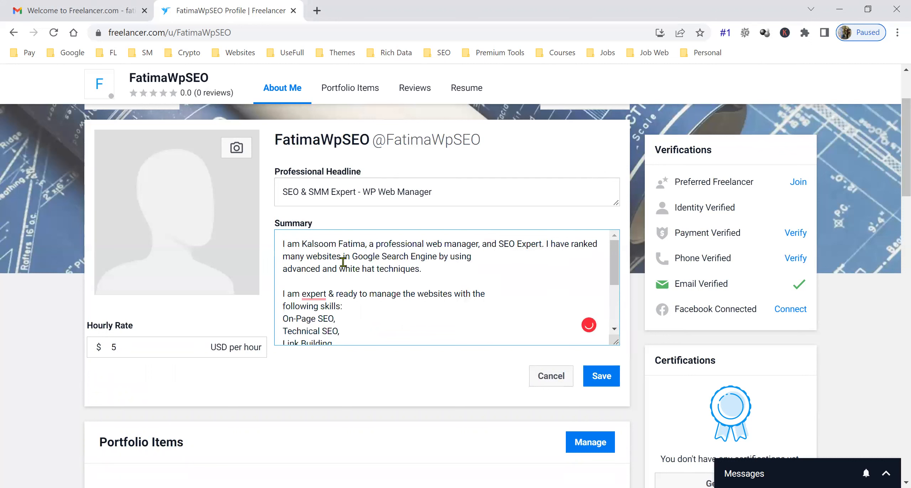
- Join the summary's line break after "by using" and accept the suggested wording "using advanced"
left_click(493, 255)
key("Delete")
key("BackSpace")
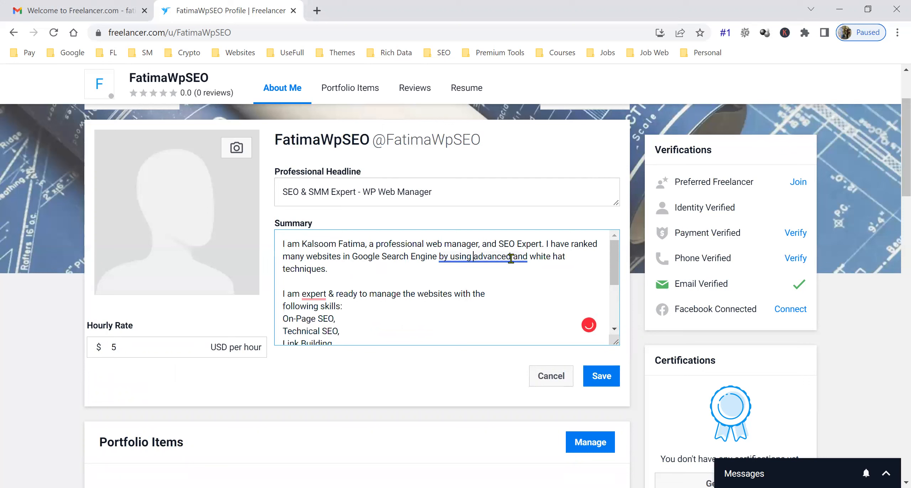
mouse_move(511, 257)
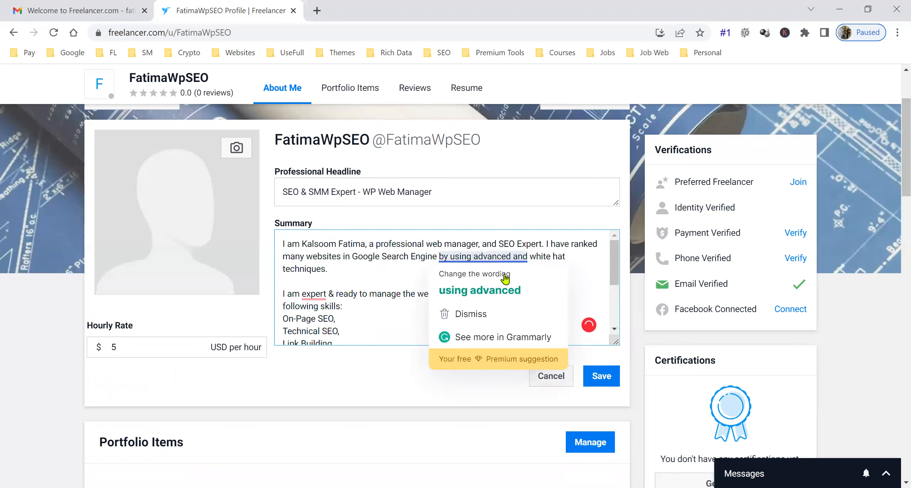
left_click(538, 290)
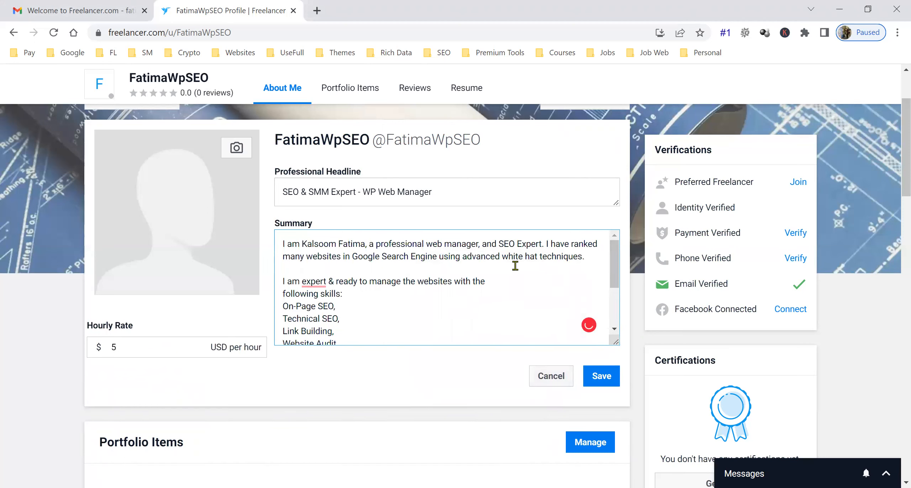
- Accept the correction to "an expert" and join "following skills:" onto the same line of the skills introduction
mouse_move(323, 285)
left_click(332, 306)
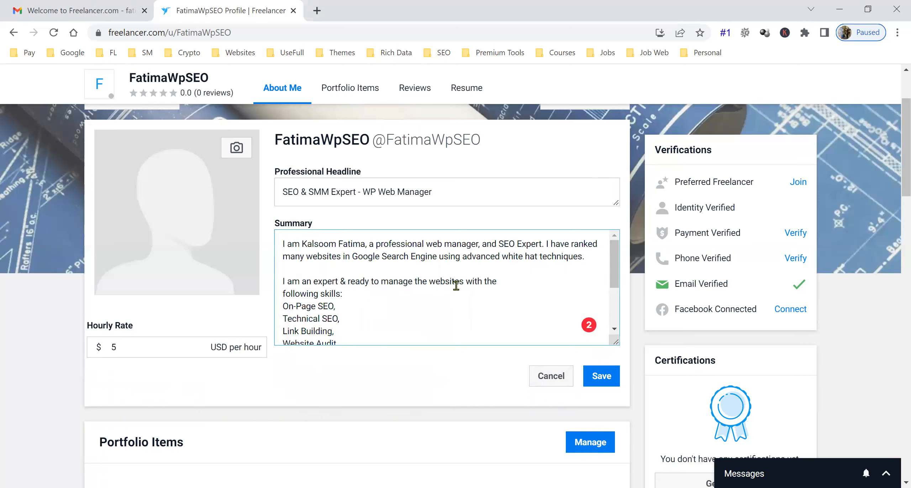
left_click(521, 281)
key("Delete")
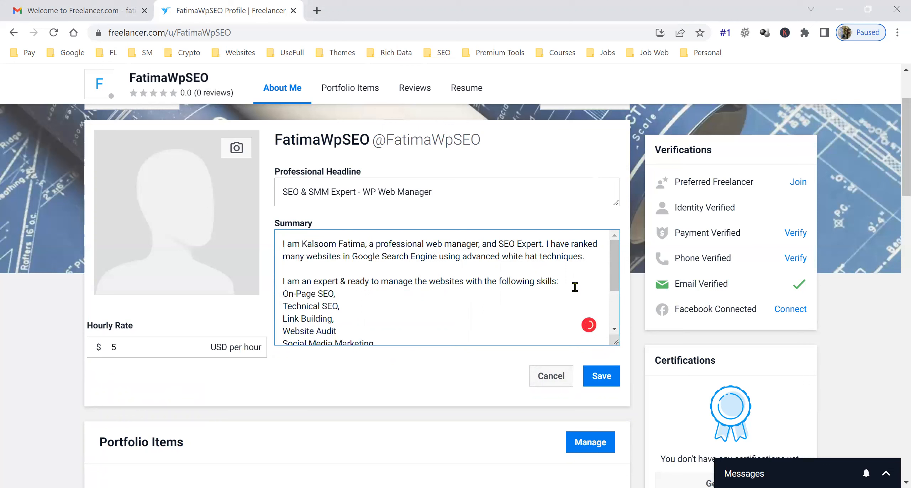
- Put a dash before "On-Page SEO" and "Technical SEO" in the skills list and remove their trailing commas
type("-")
key("Down")
key("Home")
type("-")
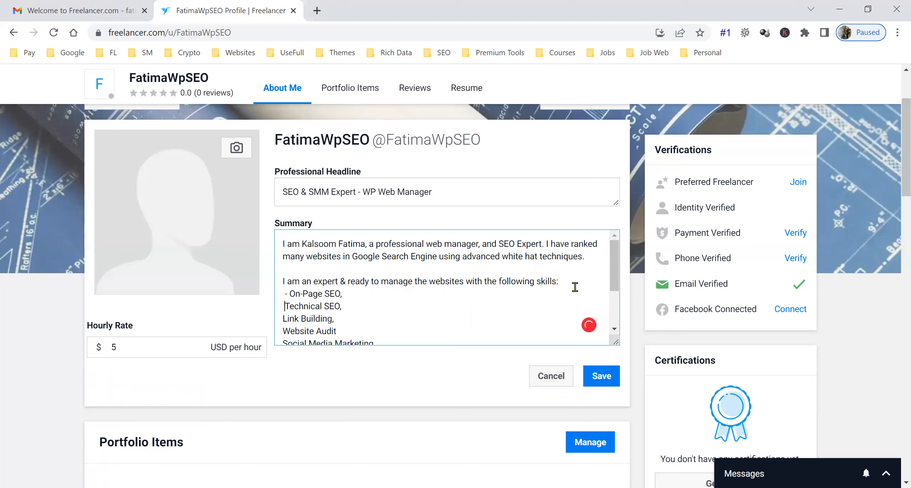
left_click(350, 295)
key("BackSpace")
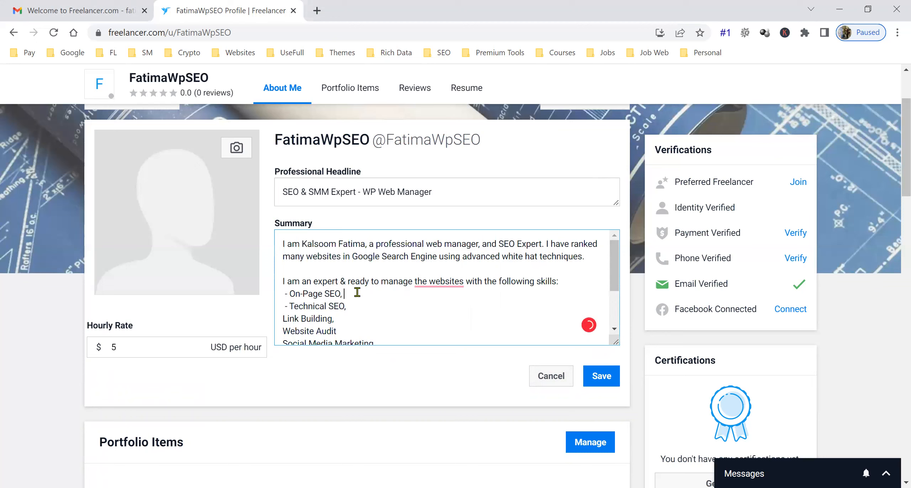
left_click(353, 306)
key("BackSpace")
- Put dashes before the four skills from "Link Building" to "SEO Based Content Writing" and accept the correction to "manage websites"
left_click(283, 322)
type("-")
key("Down")
type("-")
key("Down")
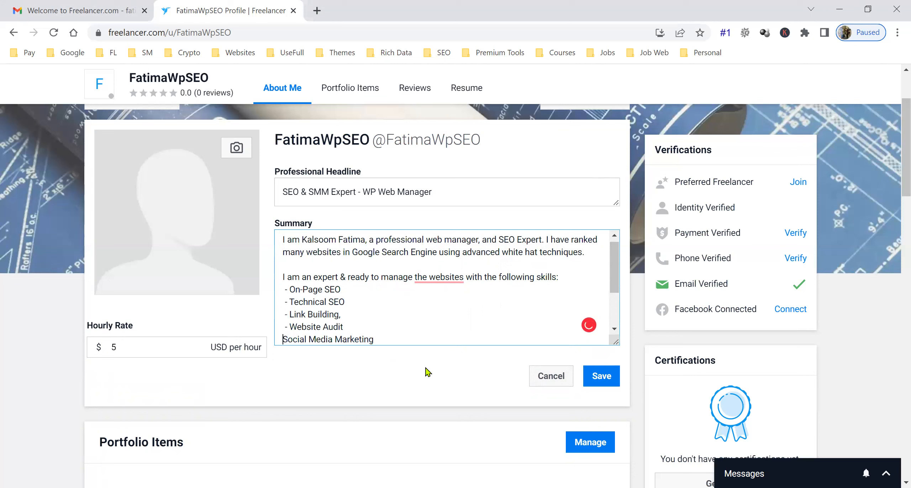
type("-")
key("Down")
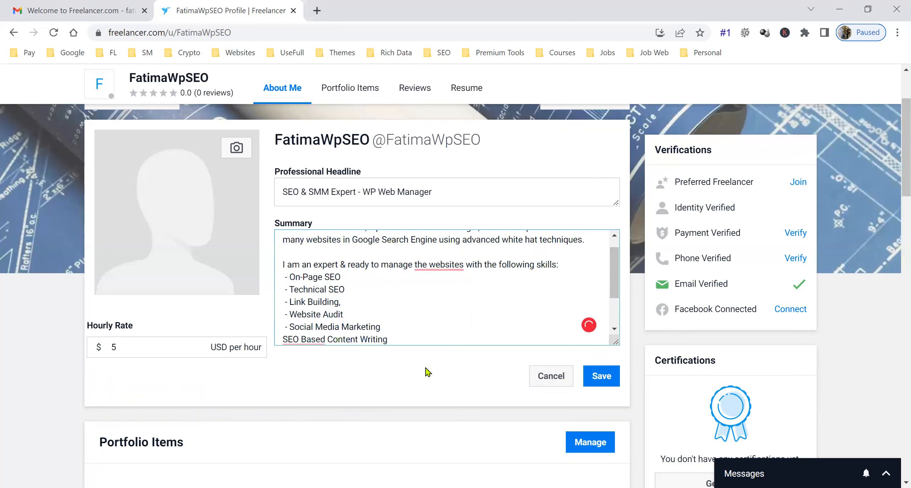
type("-")
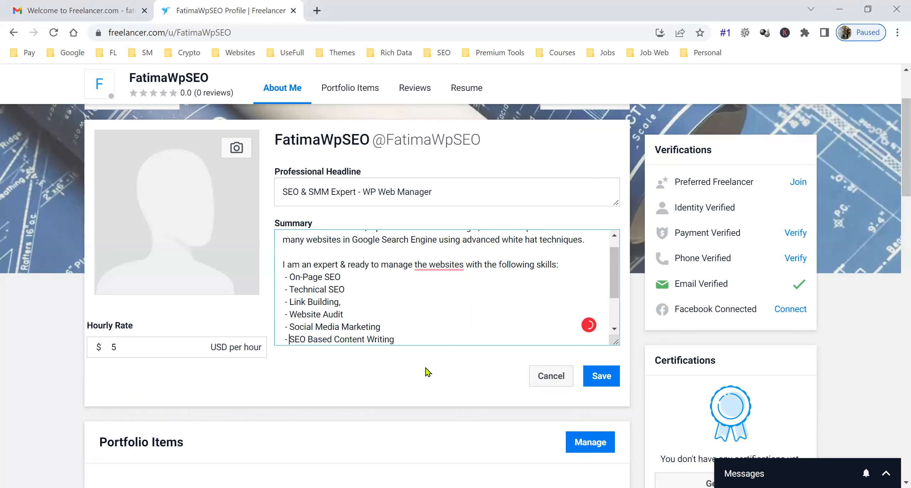
mouse_move(420, 263)
left_click(442, 297)
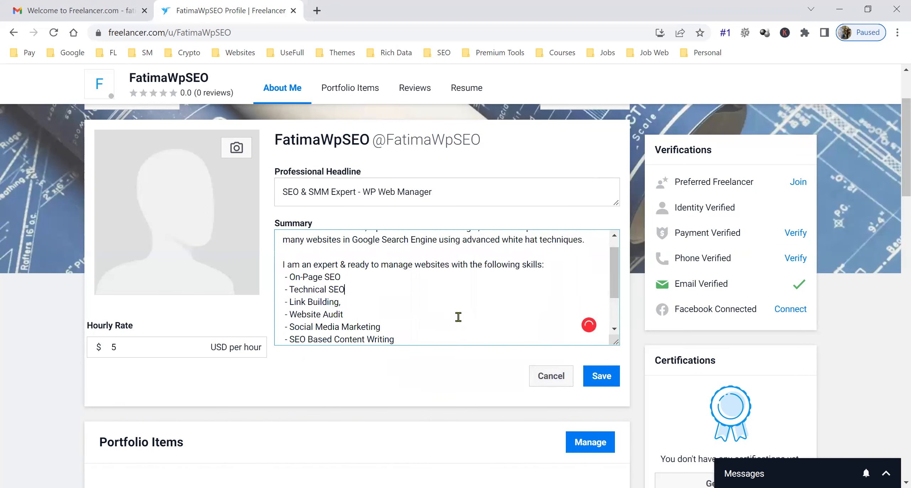
- Join the closing sentence's lines and accept the clarity rewrite "my clients' needs because client satisfaction"
scroll(458, 318, "up", 1)
scroll(516, 304, "down", 3)
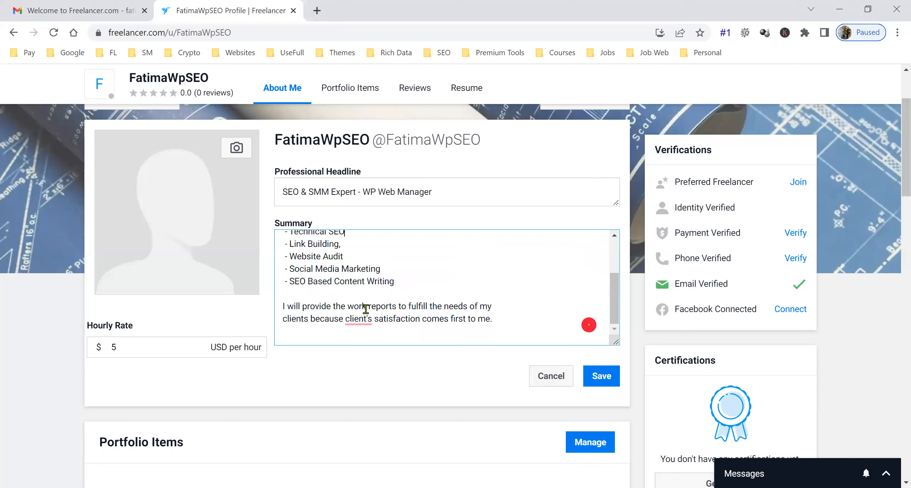
left_click(500, 306)
key("Delete")
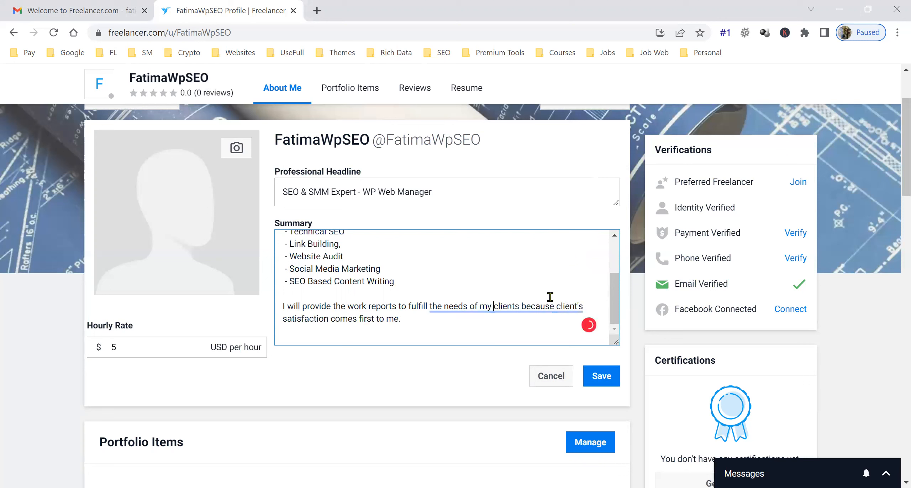
mouse_move(544, 306)
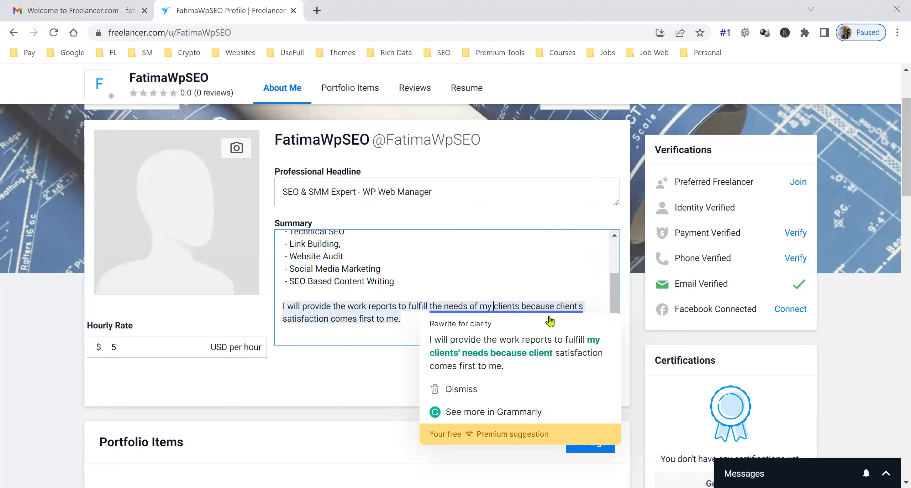
left_click(548, 351)
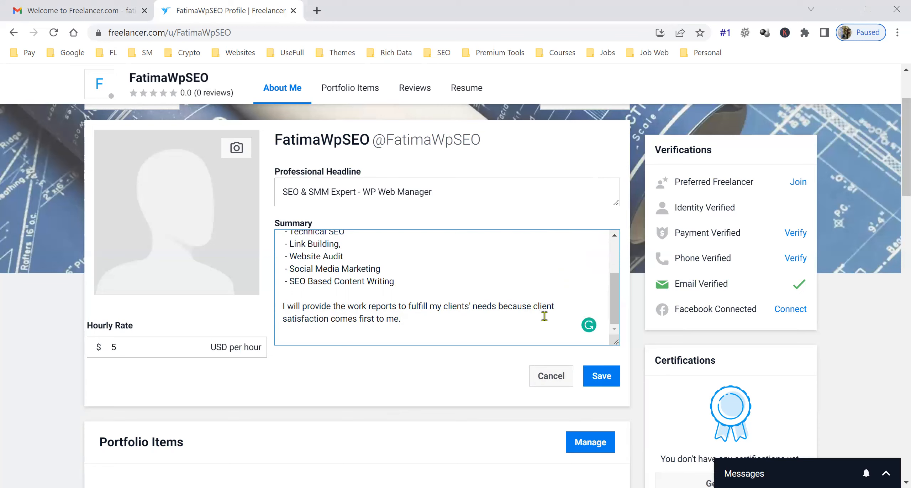
- Try changing "client" to "client's" in the closing sentence and accept the suggested correction for it
type("'s")
key("Right")
mouse_move(545, 310)
left_click(549, 338)
left_click(480, 325)
- Check the edited summary and save the profile
scroll(442, 332, "up", 1)
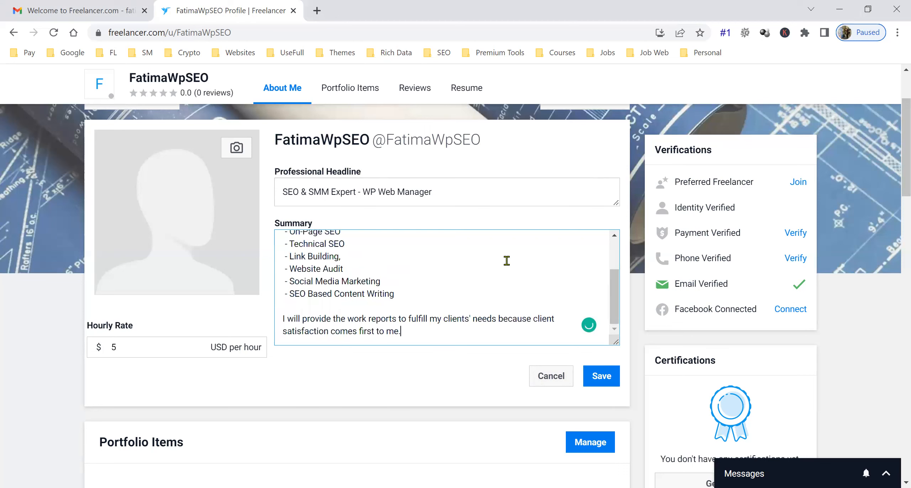
scroll(507, 260, "up", 2)
scroll(506, 261, "down", 3)
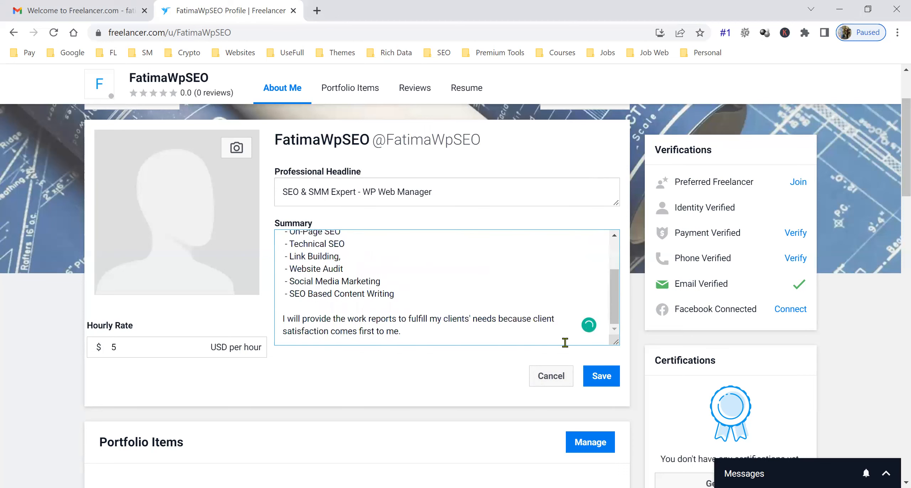
left_click(603, 376)
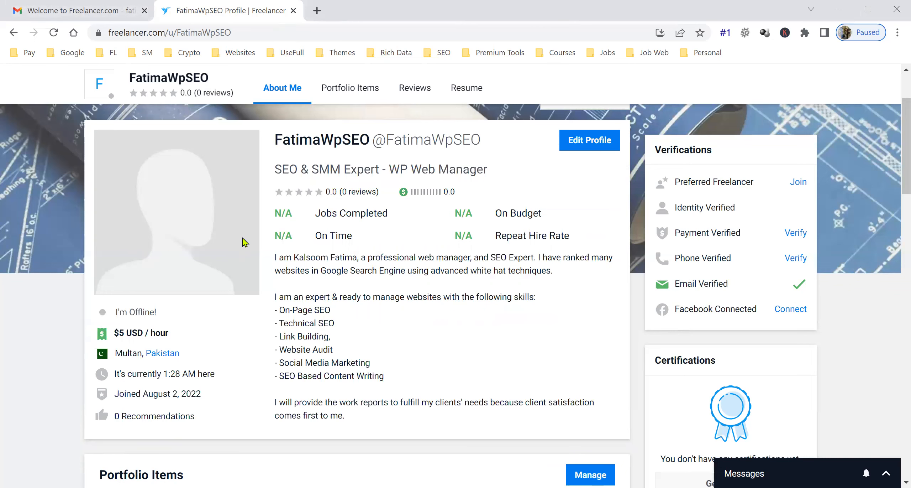
- Review the saved profile, including its hourly rate and joining date
scroll(249, 244, "up", 3)
scroll(285, 248, "down", 3)
left_click_drag(125, 333, 174, 334)
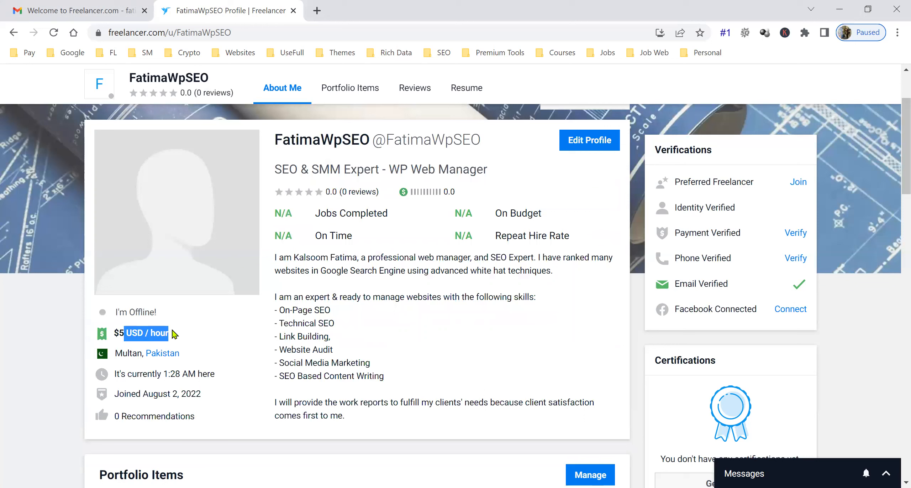
left_click(174, 334)
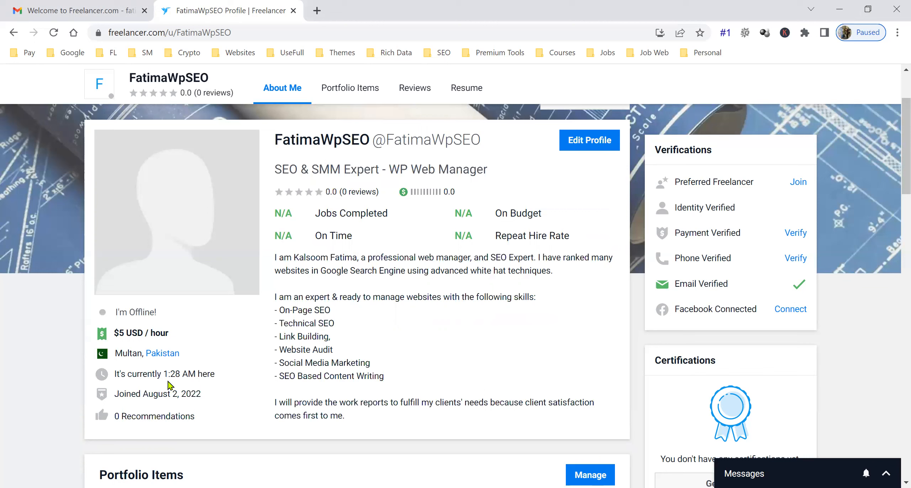
double_click(124, 393)
left_click(164, 413)
scroll(249, 243, "up", 3)
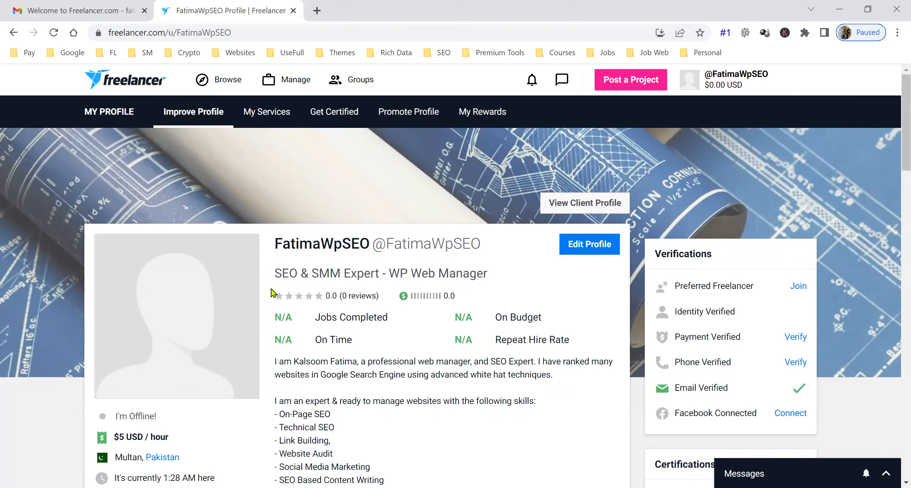
- Open the established freelancer profile freelancer.com/u/dgapscom in a new browser tab
left_click(317, 9)
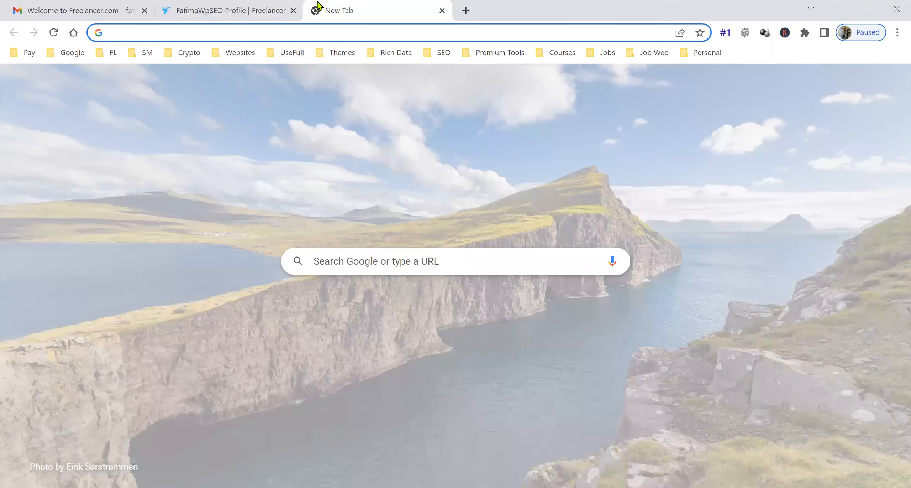
type("freelancer.com")
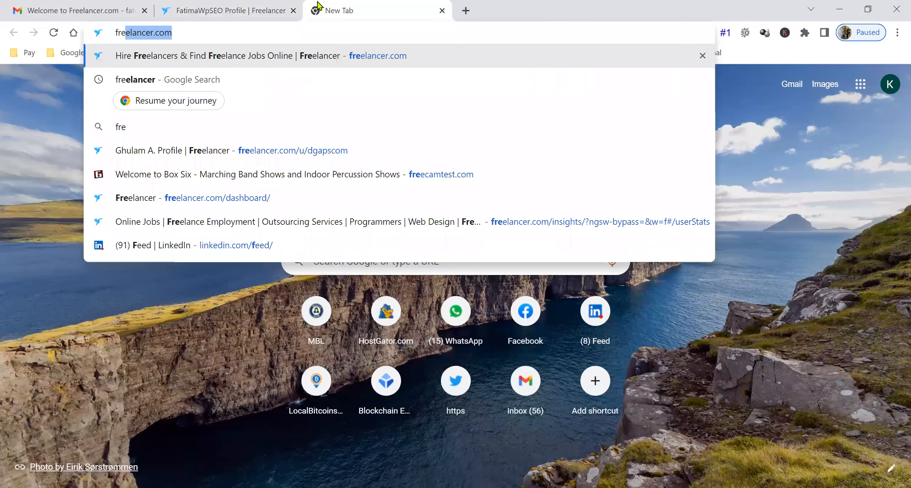
left_click(356, 150)
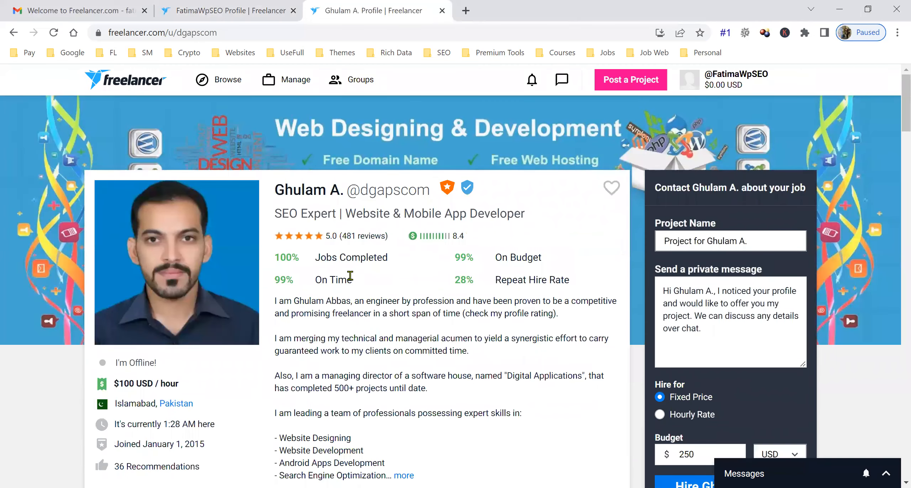
- Expand the established freelancer's full summary and examine the hourly rate for comparison
scroll(351, 276, "down", 1)
scroll(330, 198, "up", 1)
scroll(380, 361, "down", 2)
left_click(404, 372)
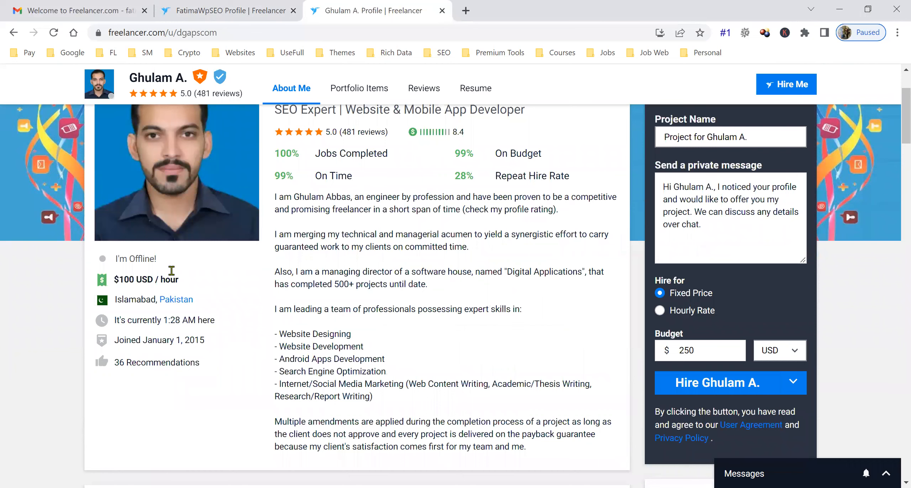
left_click_drag(129, 279, 179, 280)
scroll(351, 239, "up", 3)
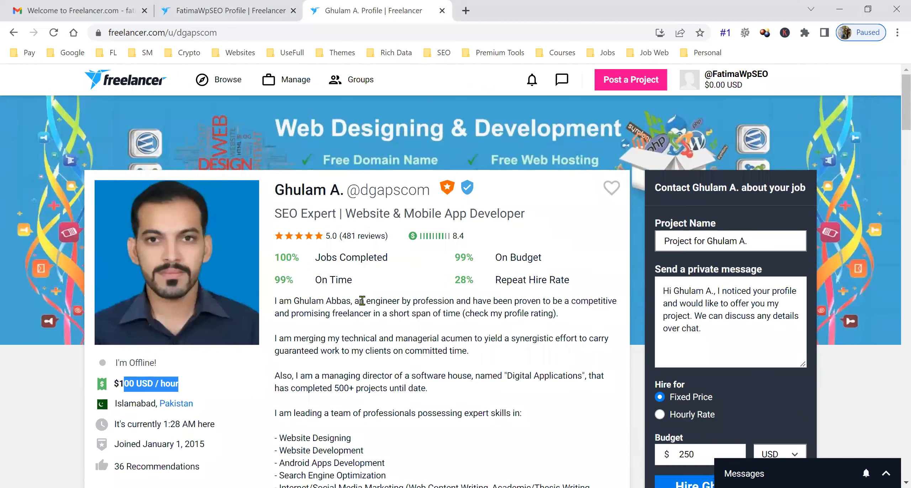
left_click(358, 388)
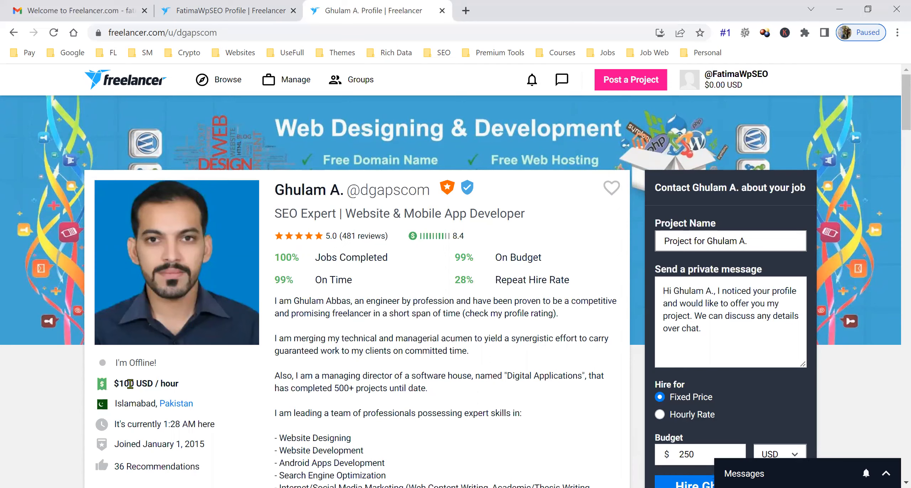
- Return to the FatimaWpSEO profile and look over its summary and empty profile photo
left_click(107, 11)
left_click(189, 10)
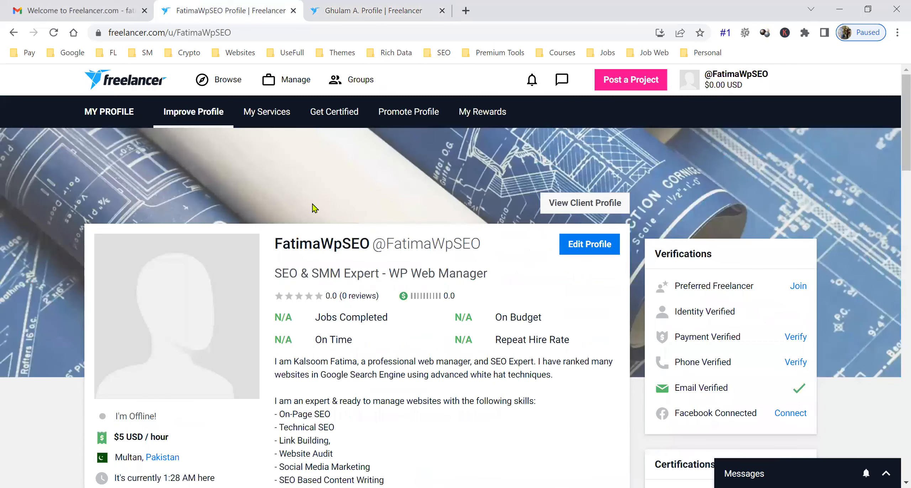
scroll(121, 347, "down", 3)
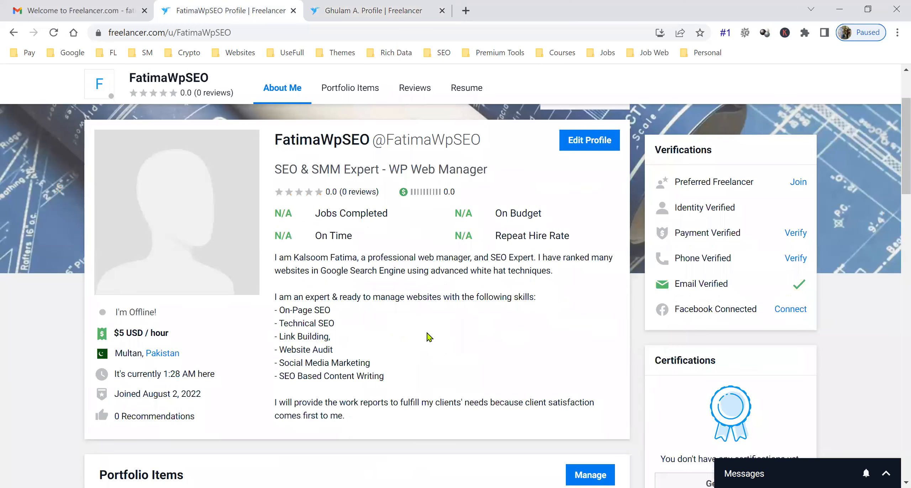
scroll(429, 336, "up", 3)
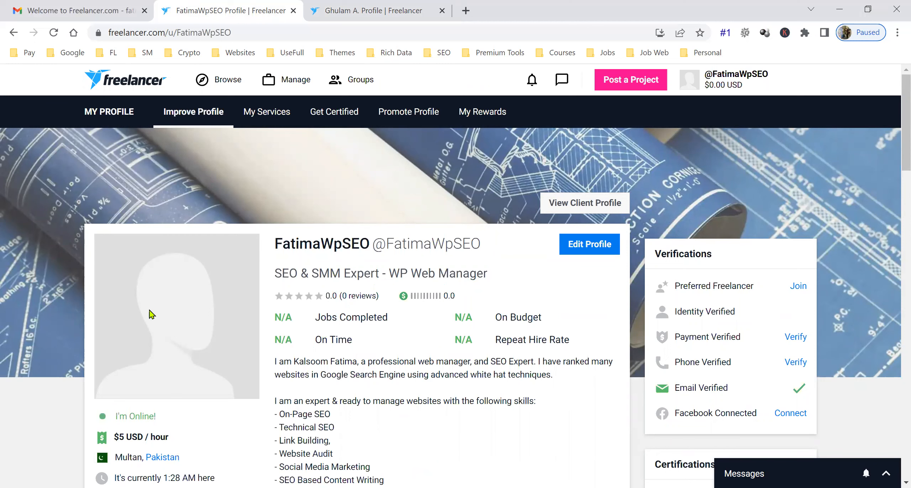
- Open canva.com in a new browser tab
left_click(460, 5)
type("c")
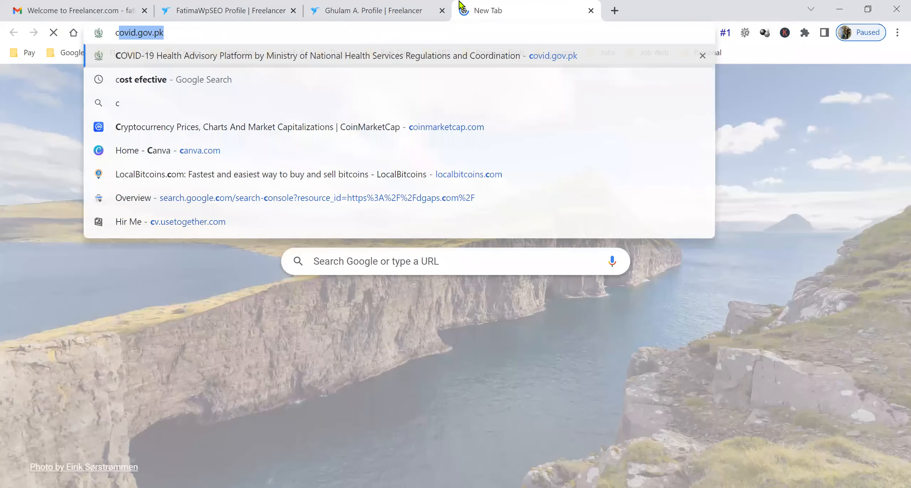
type("a")
key("Return")
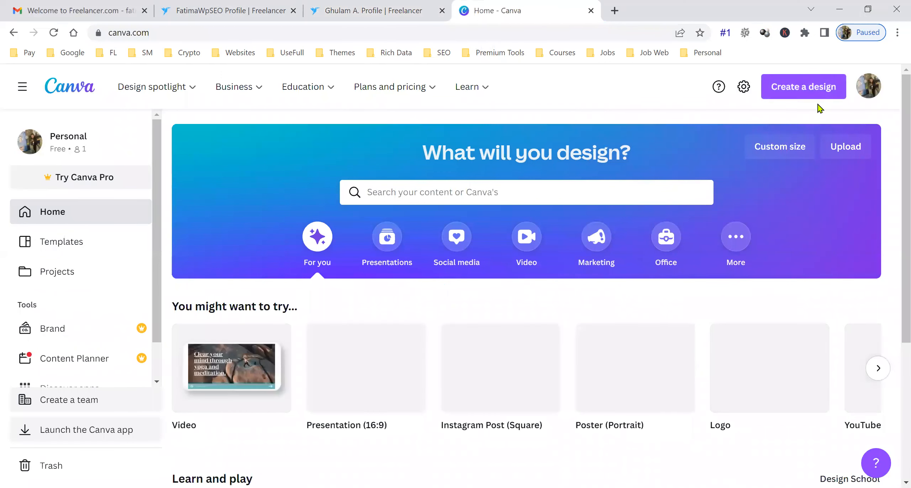
- Create a new custom-size design measuring 500 × 500 px
left_click(814, 87)
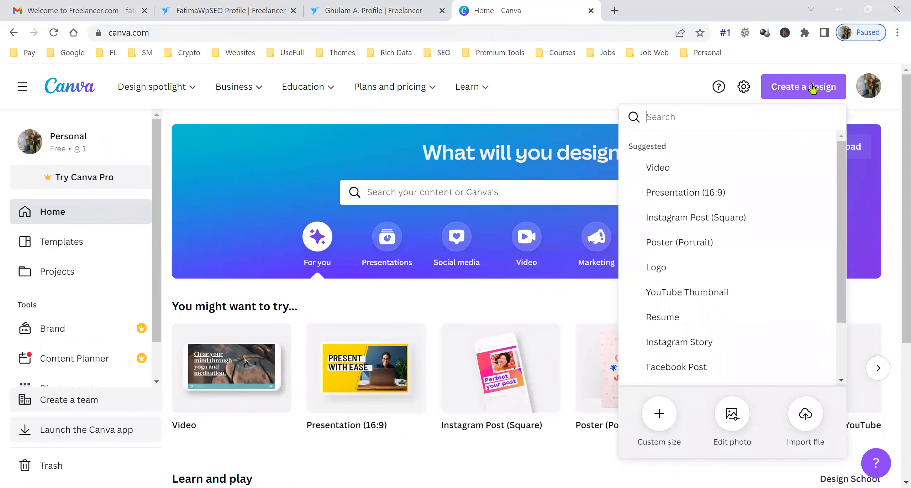
left_click(659, 415)
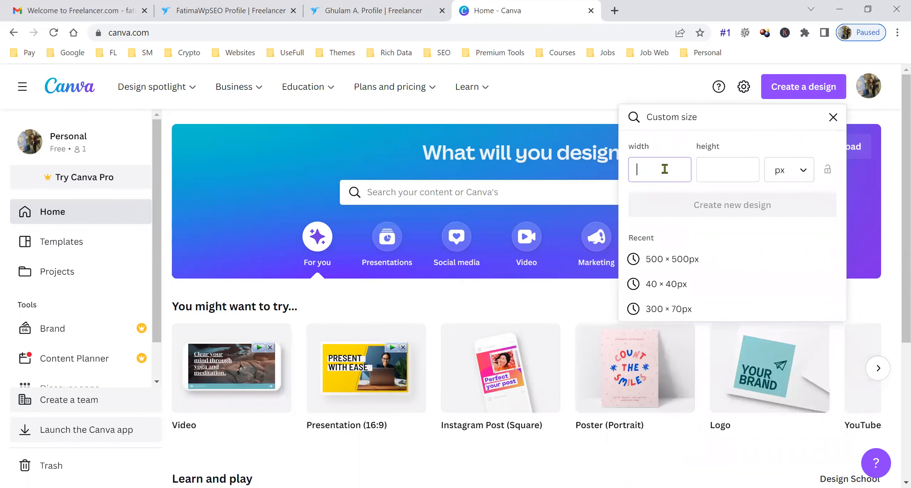
type("500")
key("Tab")
type("500")
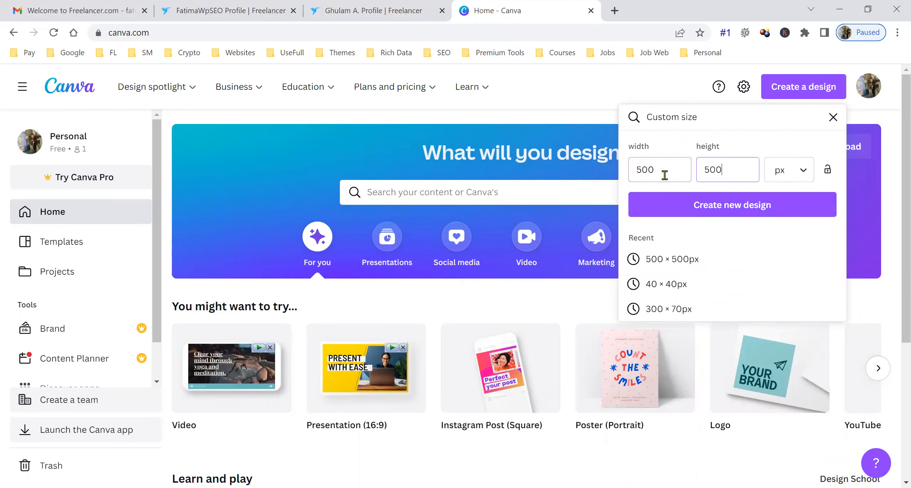
left_click(702, 211)
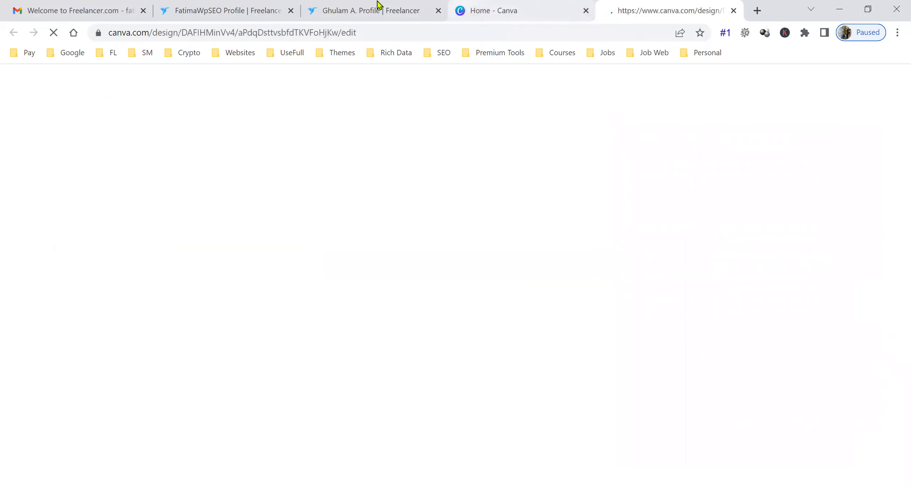
- Look up the recommended profile picture size on the Freelancer profile being edited and return to the blank Canva design
left_click(377, 8)
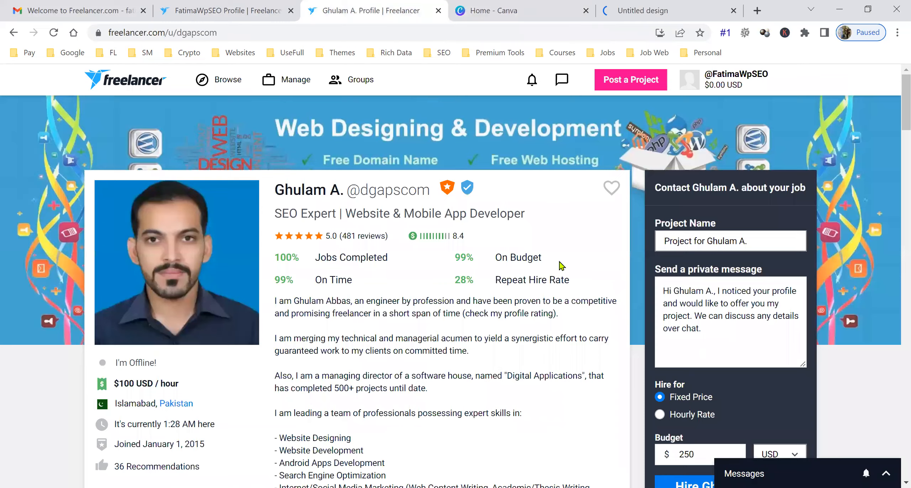
key("ctrl+shift+Tab")
left_click(211, 346)
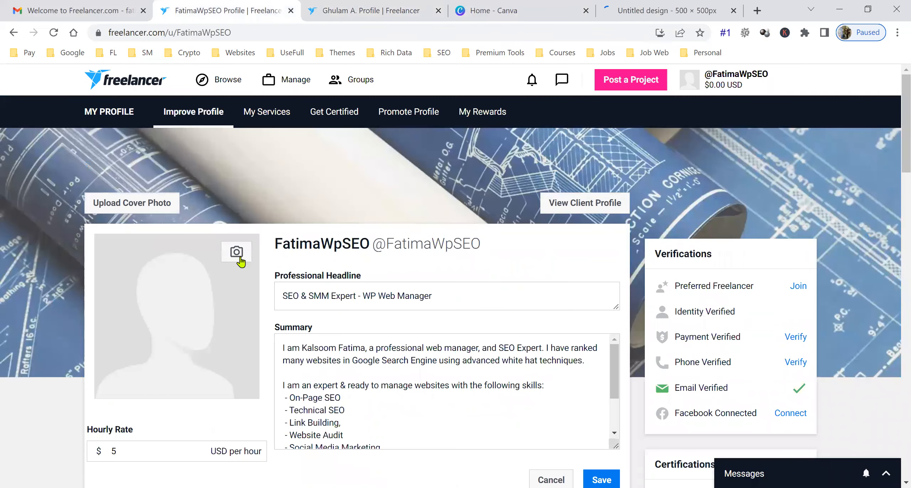
left_click(236, 252)
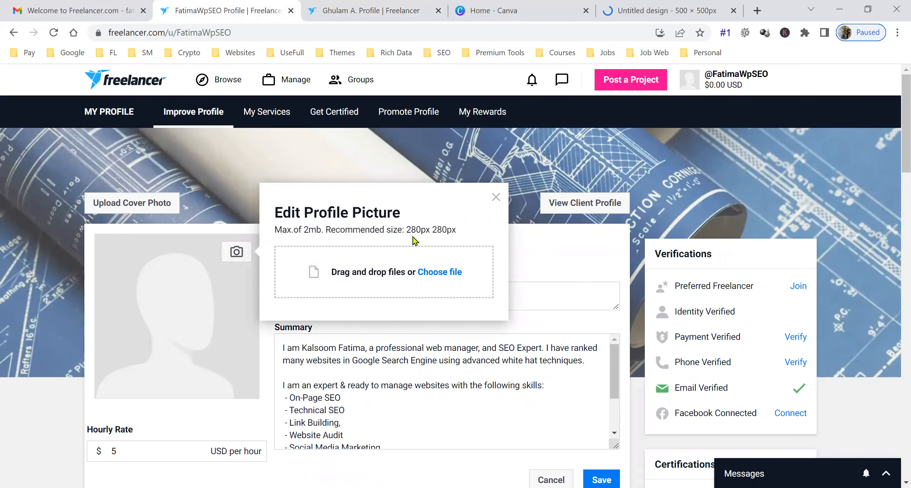
left_click(497, 147)
left_click(643, 8)
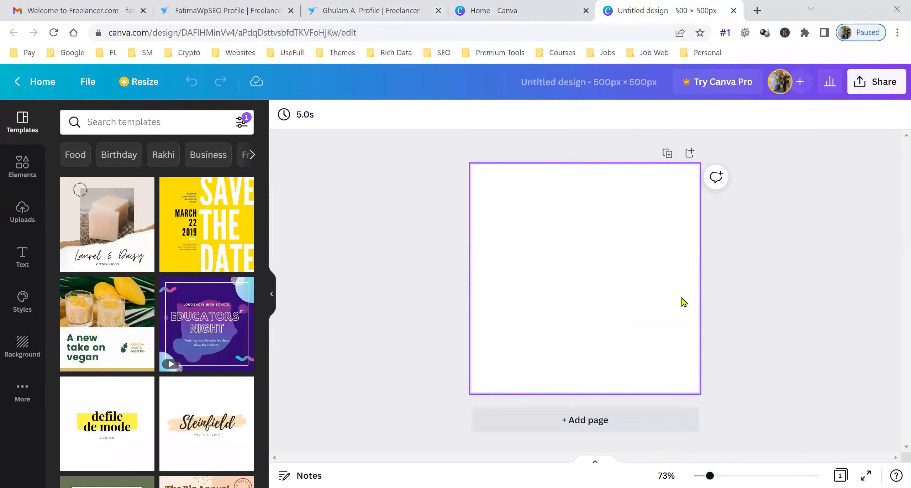
- Search the elements for "seo" and place the SEO magnifying-glass-and-arrow graphic on the upper part of the page
left_click(10, 174)
left_click(117, 121)
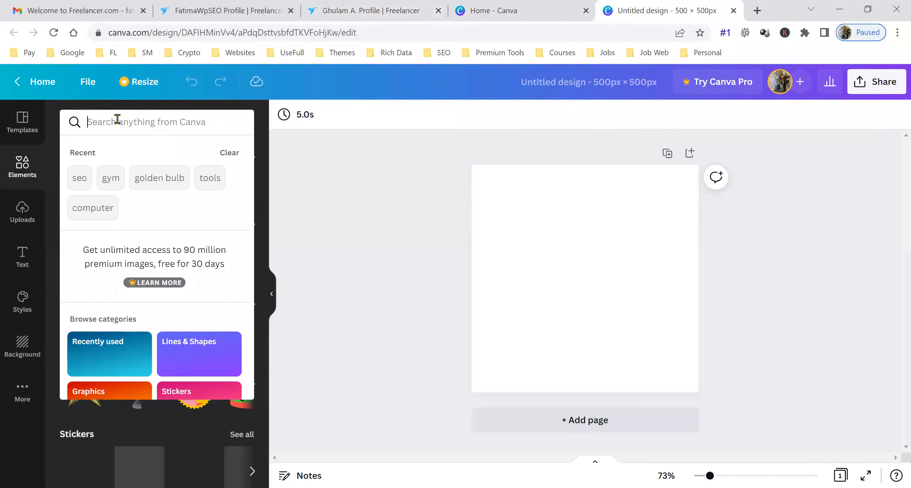
type("seo")
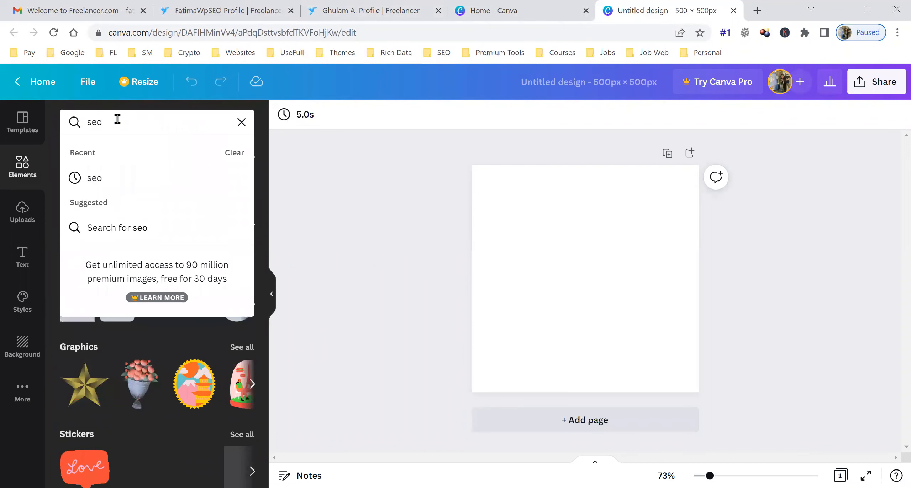
left_click(111, 182)
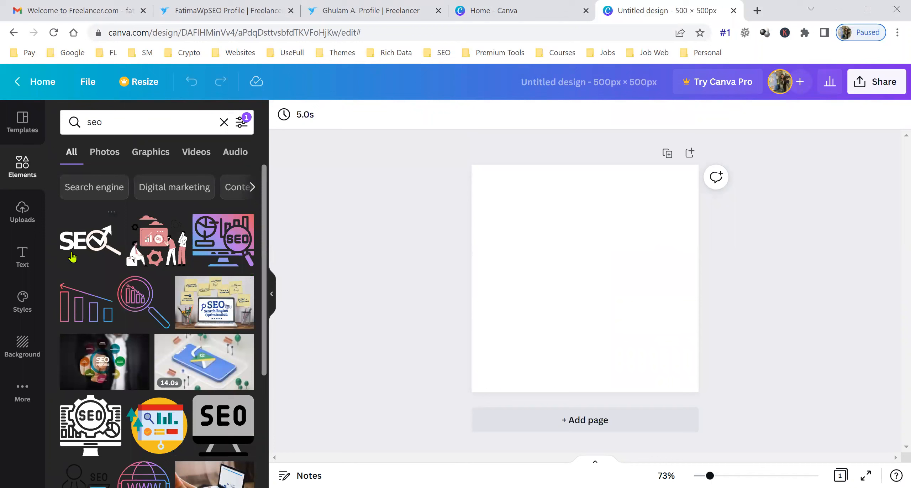
left_click_drag(71, 243, 561, 240)
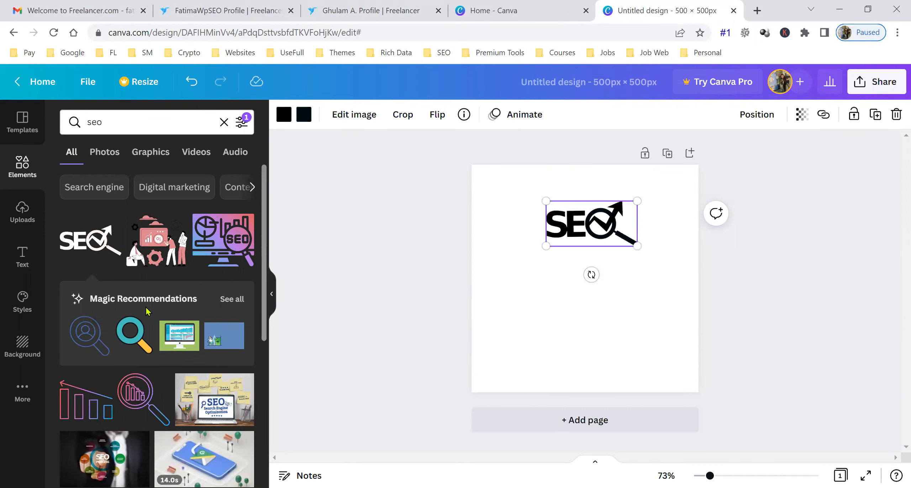
- Add the rocket-and-laptop graphic with the orange circle from the seo results below the SEO graphic
scroll(148, 312, "down", 10)
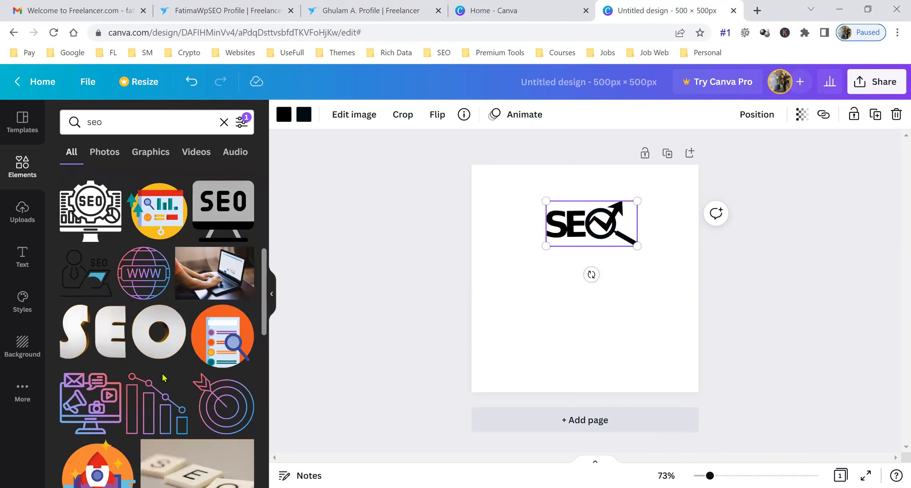
scroll(163, 377, "down", 6)
scroll(157, 377, "down", 3)
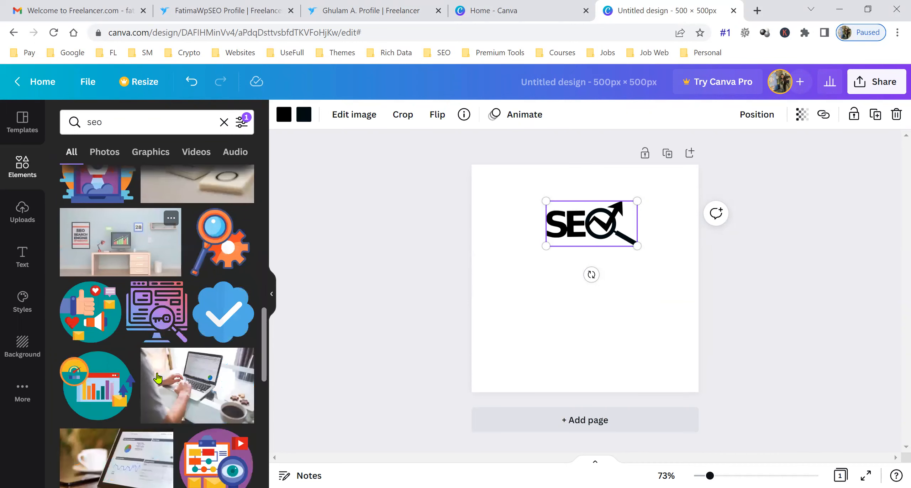
scroll(158, 377, "up", 5)
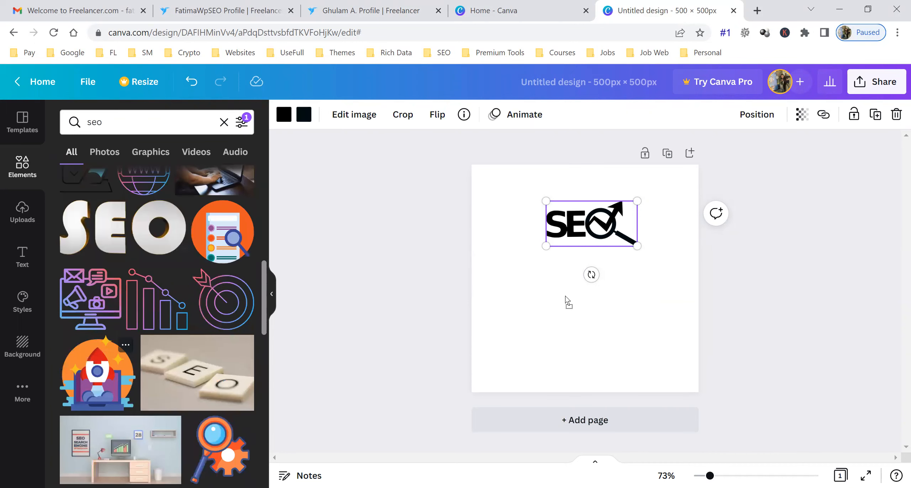
left_click_drag(566, 302, 570, 303)
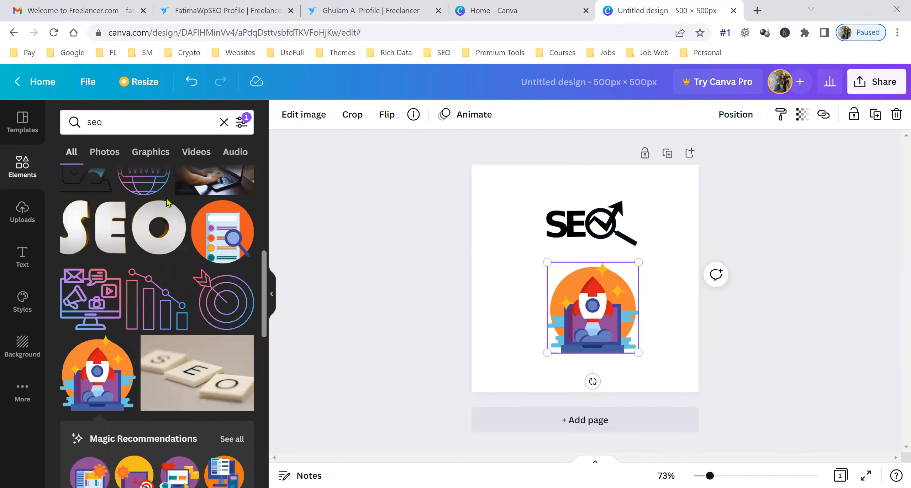
- Move the SEO graphic up near the page's upper edge and shift the rocket graphic up beneath it
left_click(580, 217)
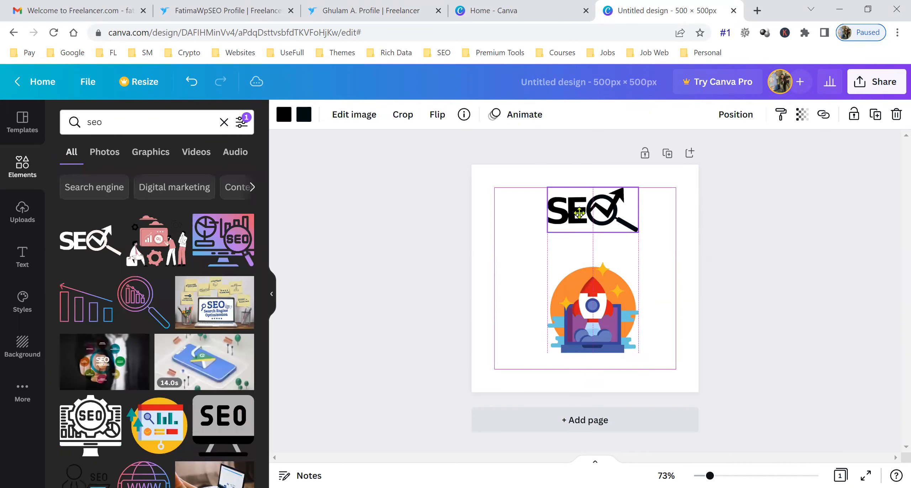
mouse_move(587, 203)
left_mouse_down()
mouse_move(580, 193)
mouse_move(594, 192)
left_mouse_up()
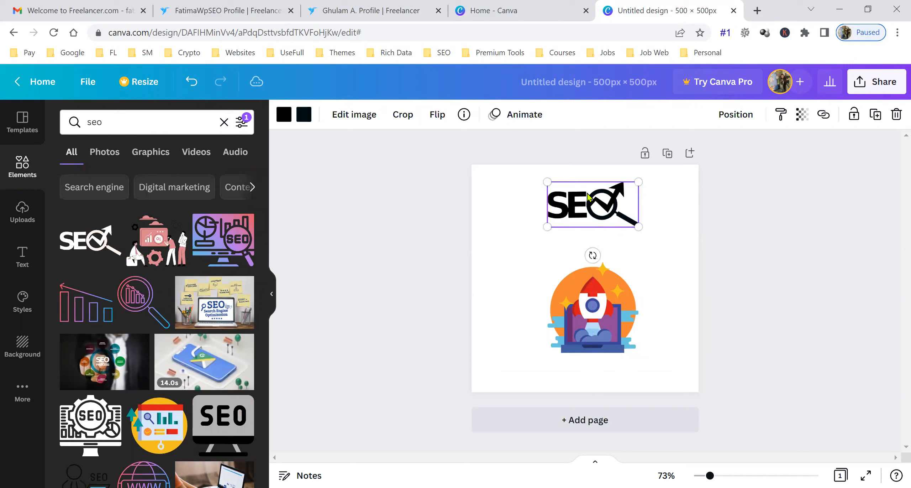
left_click_drag(577, 313, 577, 290)
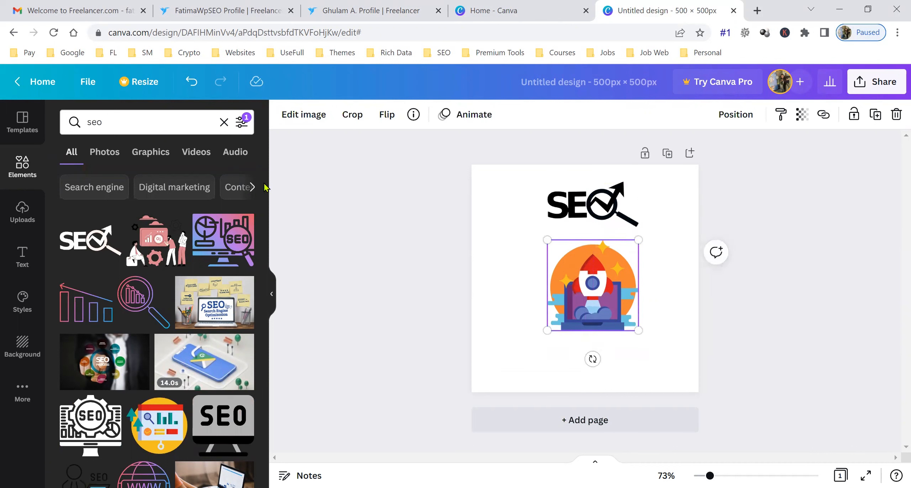
- Add a text box below the rocket graphic containing the freelancer's full name followed by "- SEO Expert"
left_click(22, 256)
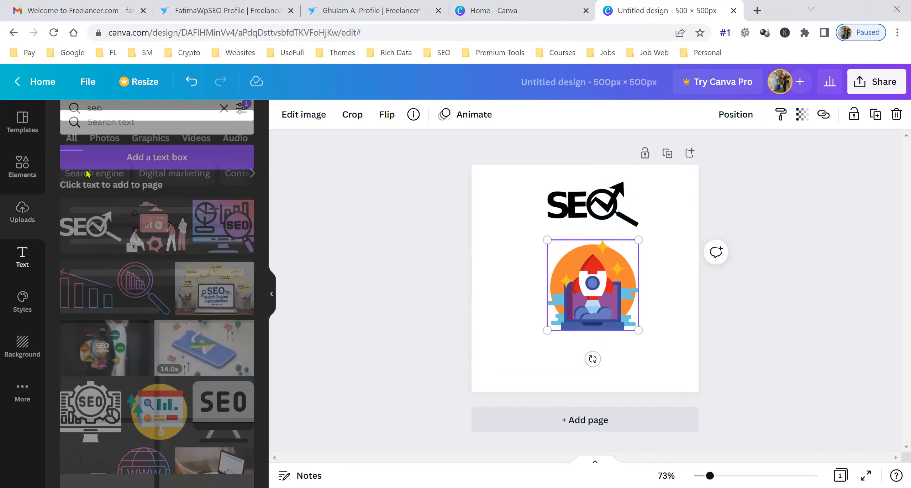
left_click(125, 158)
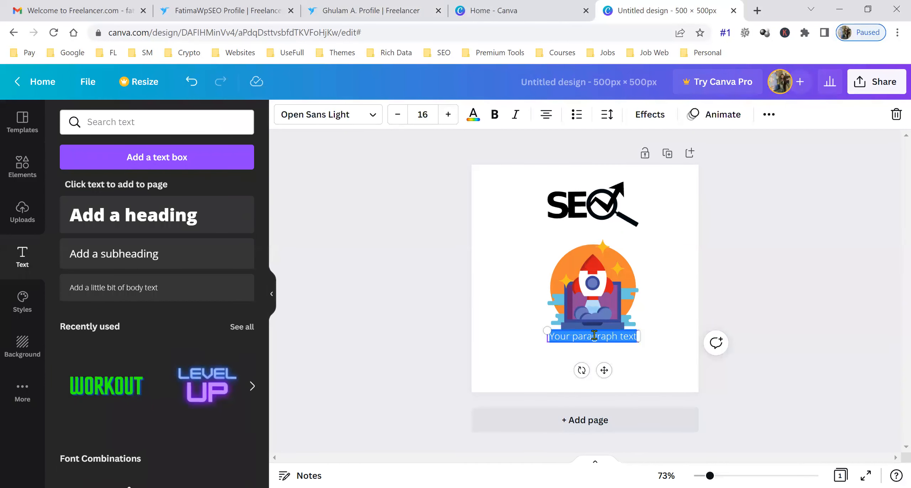
type("Kalsoom")
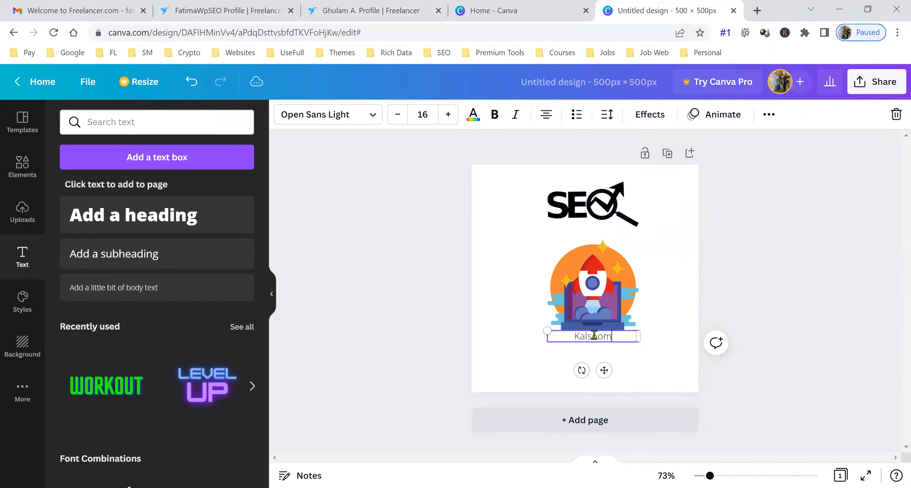
type(" FA")
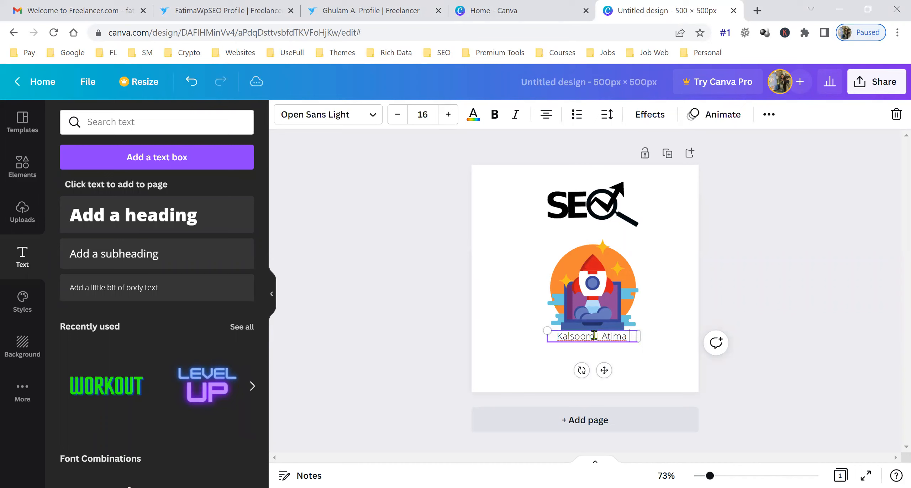
key("BackSpace")
type("atima - SEO ")
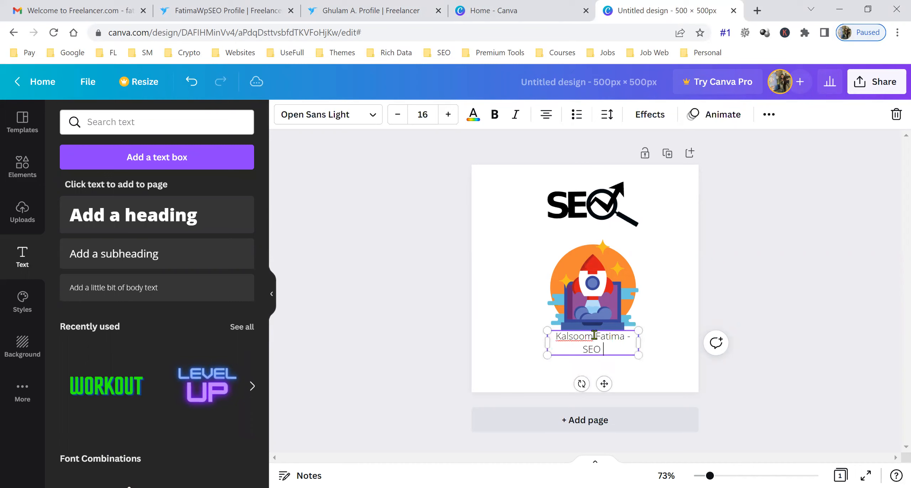
type("Expert")
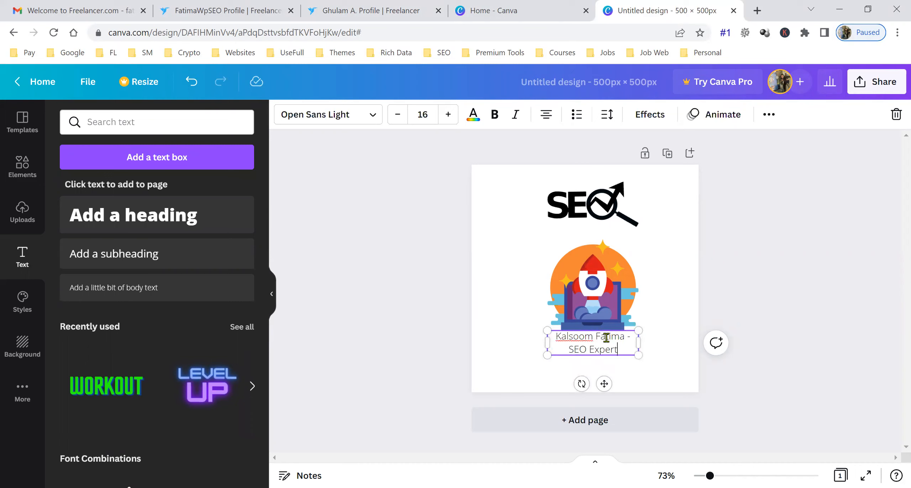
- Apply the Curve shape effect with a value of -58 to the name caption and enlarge its text to size 30
left_click_drag(622, 350, 555, 335)
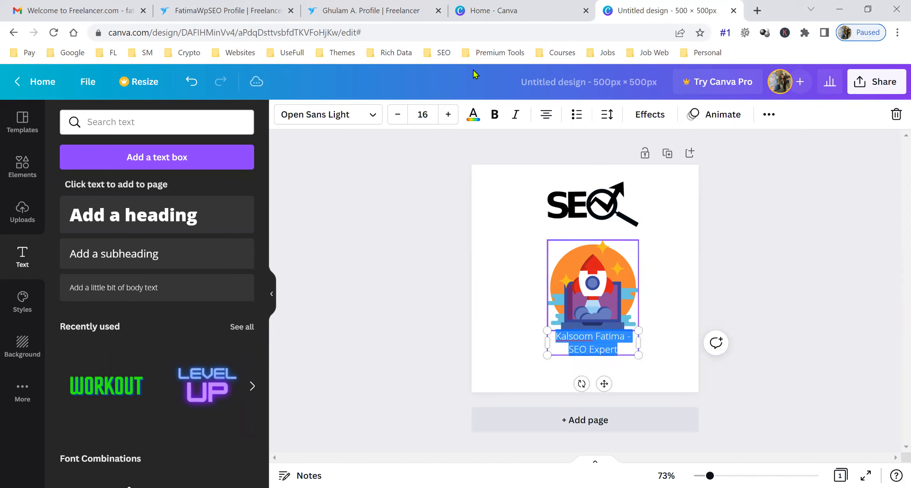
left_click(665, 114)
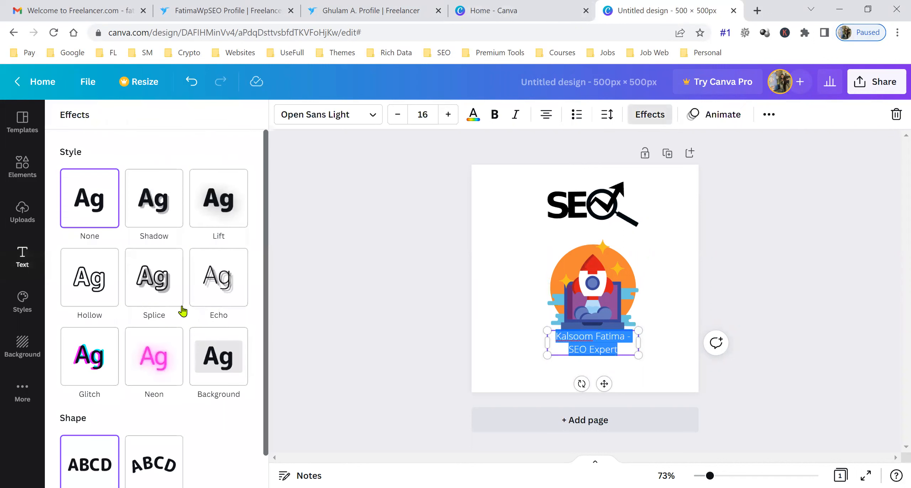
scroll(149, 462, "down", 1)
left_click(152, 432)
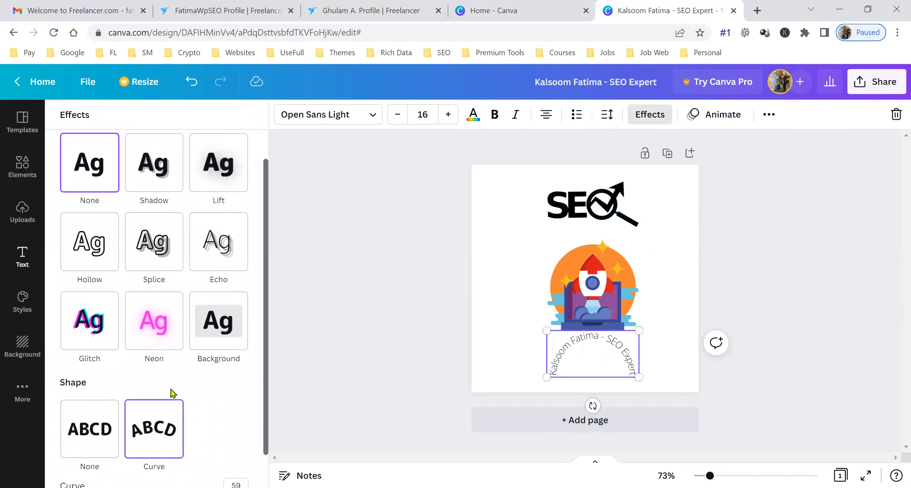
scroll(174, 381, "down", 1)
left_click_drag(210, 467, 209, 466)
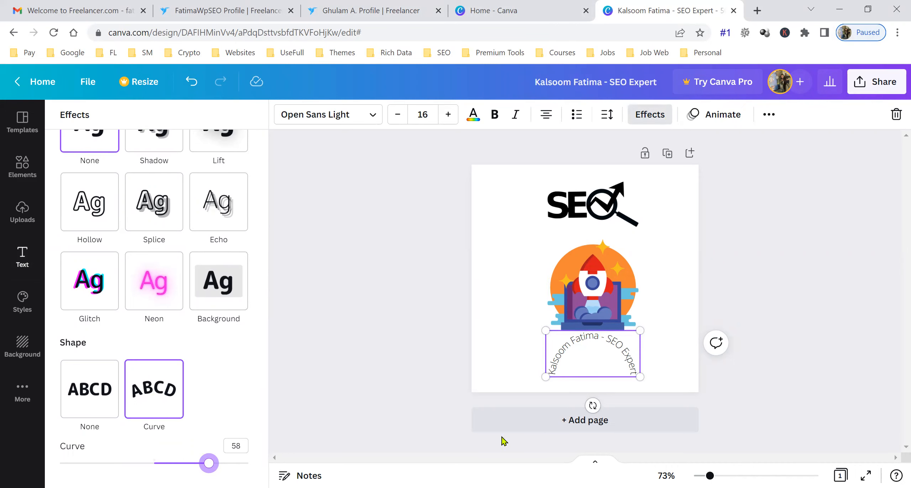
left_click(231, 450)
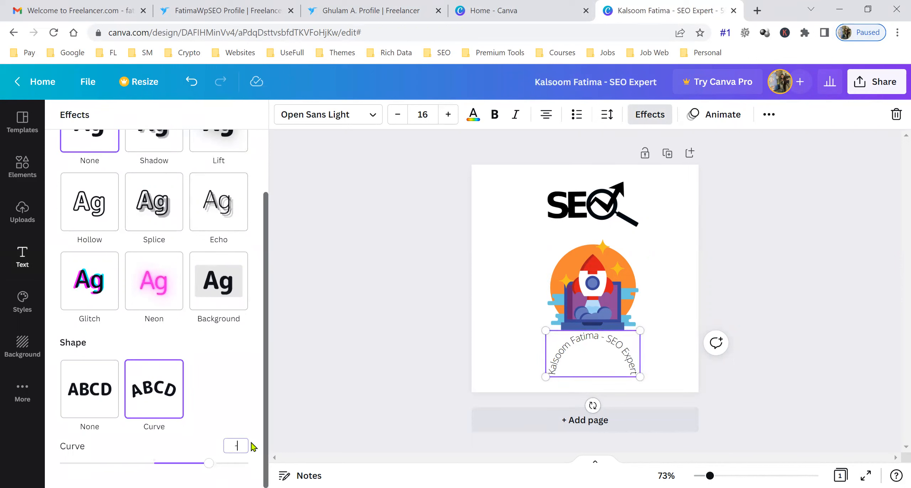
key("Return")
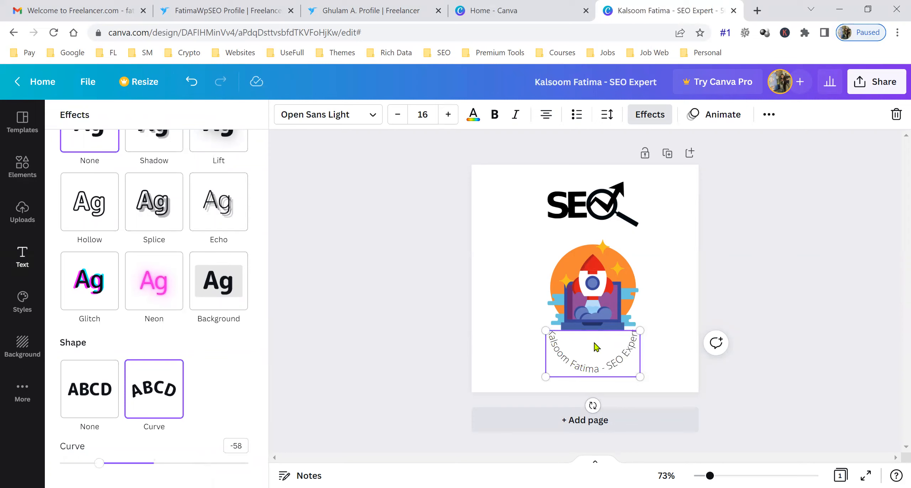
left_click_drag(640, 336, 668, 313)
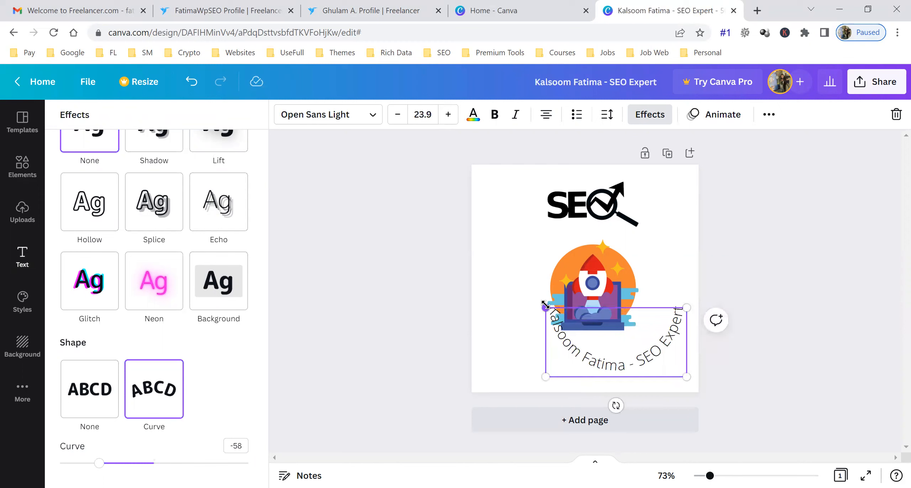
left_click_drag(525, 305, 507, 292)
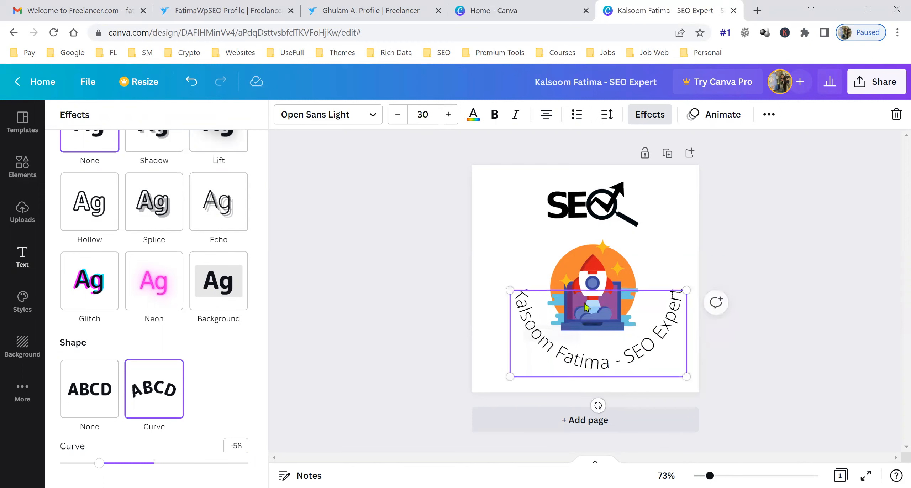
left_click(599, 297)
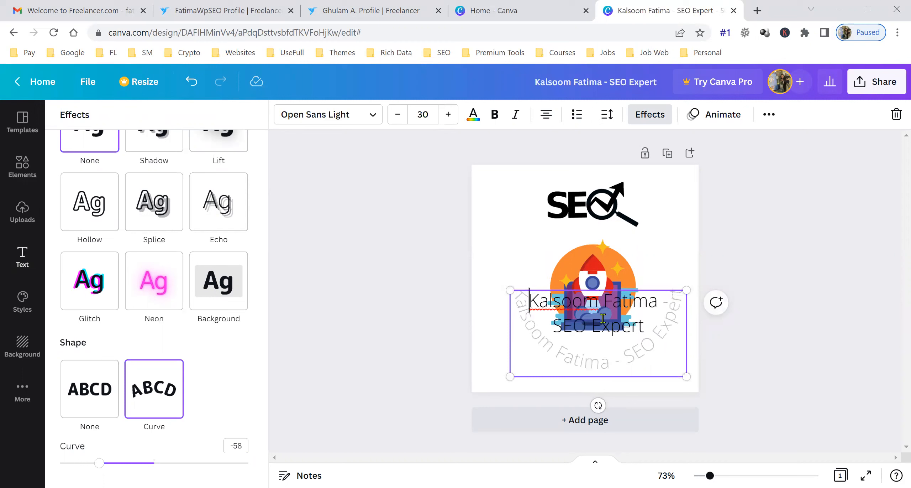
left_click_drag(645, 324, 538, 298)
key("BackSpace")
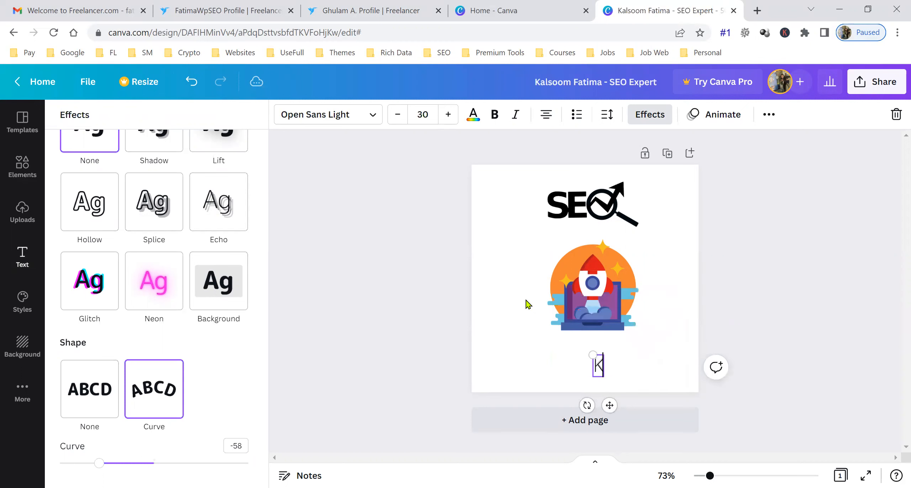
key("ctrl+z")
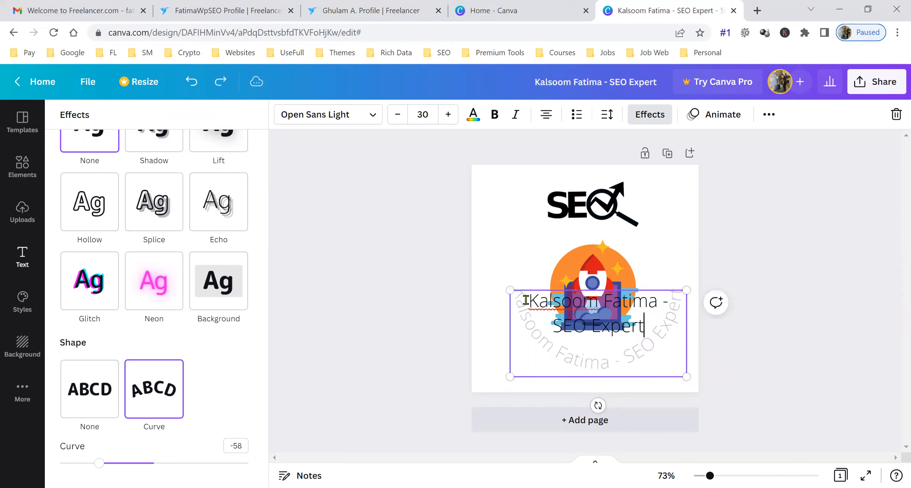
key("Escape")
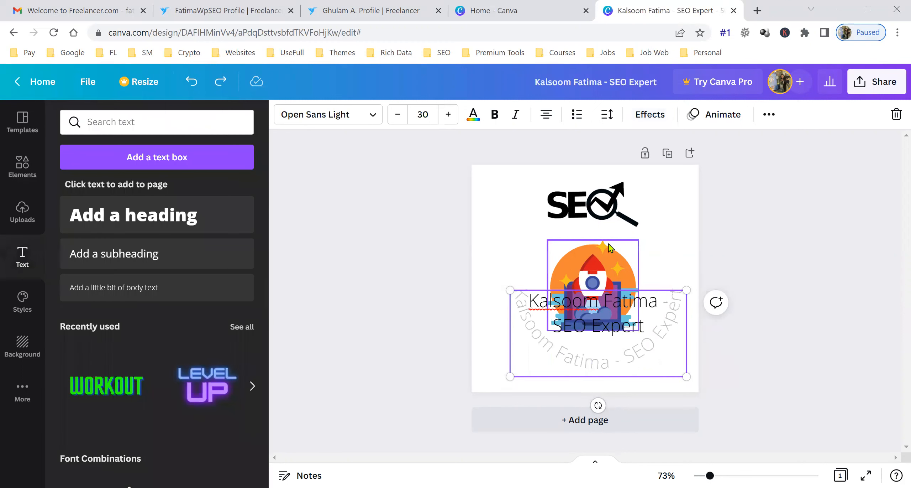
- Apply the Background style effect to the curved name caption and position it so it wraps around the lower half of the rocket graphic
left_click(659, 251)
left_click_drag(569, 364, 564, 348)
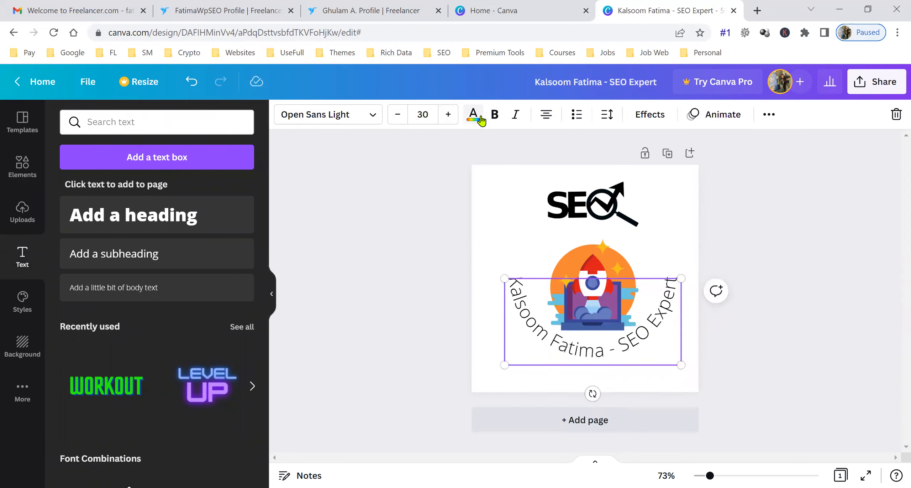
left_click(650, 120)
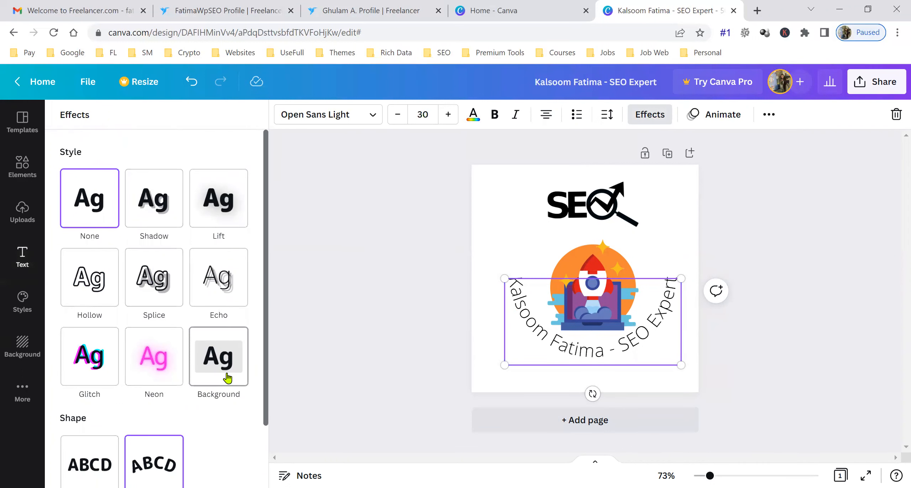
left_click(227, 378)
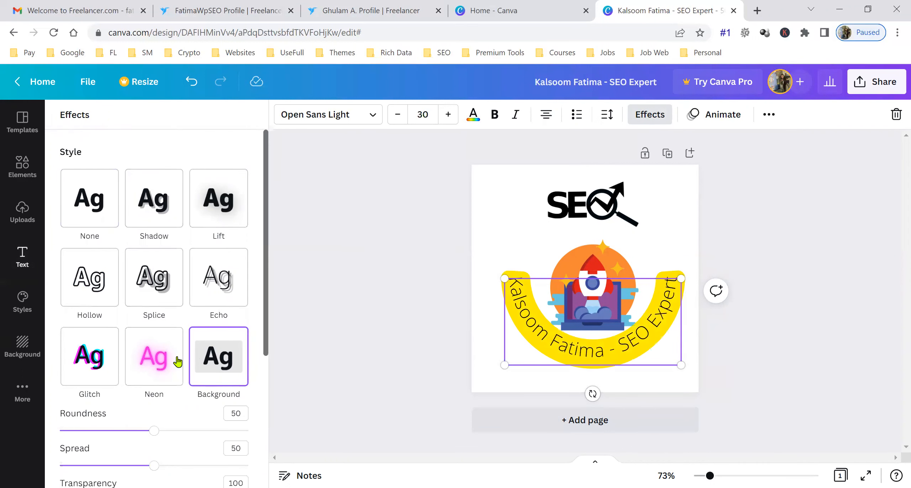
left_click_drag(598, 345, 598, 350)
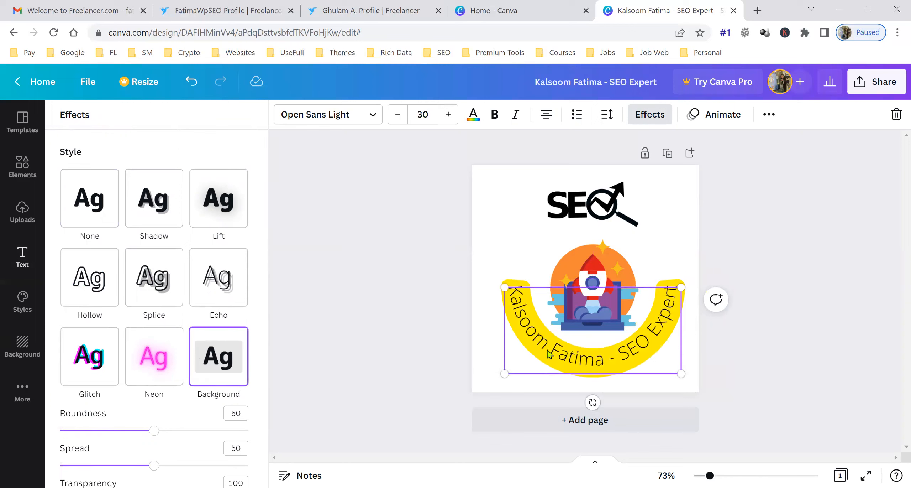
- Make the curved name caption bold and move the rocket graphic up slightly towards the SEO graphic
left_click(494, 114)
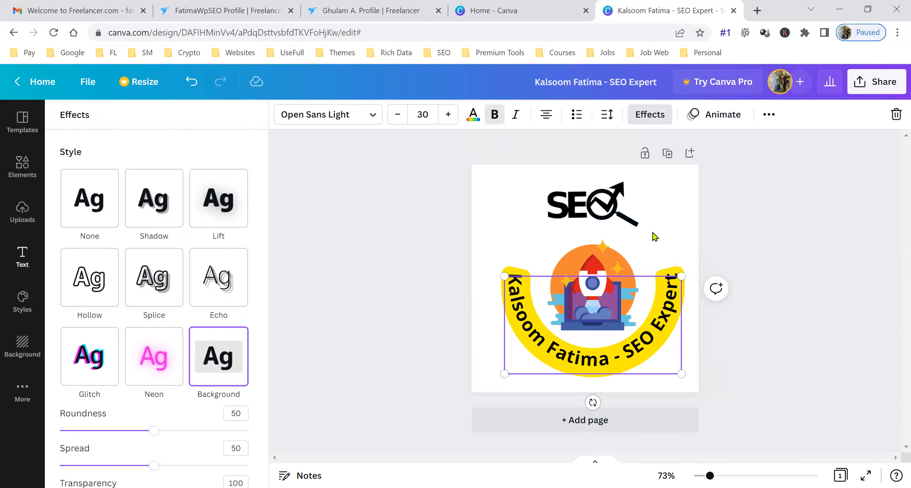
left_click(603, 260)
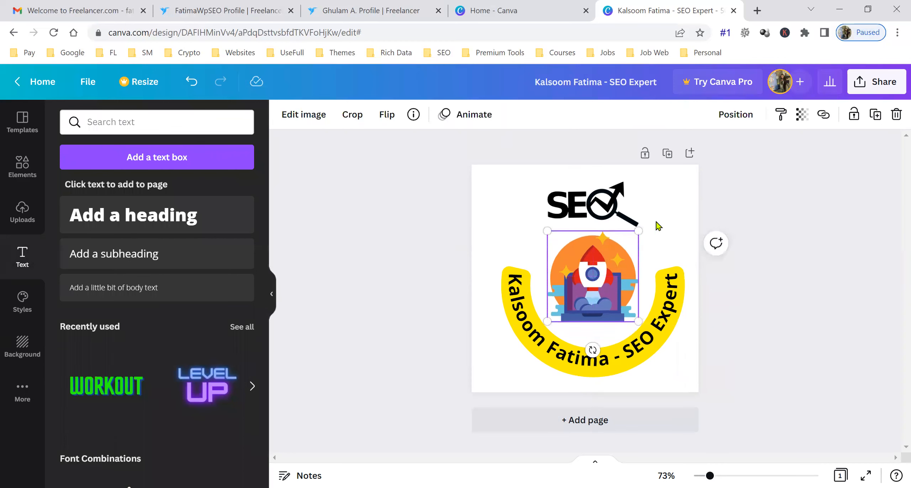
left_click(671, 212)
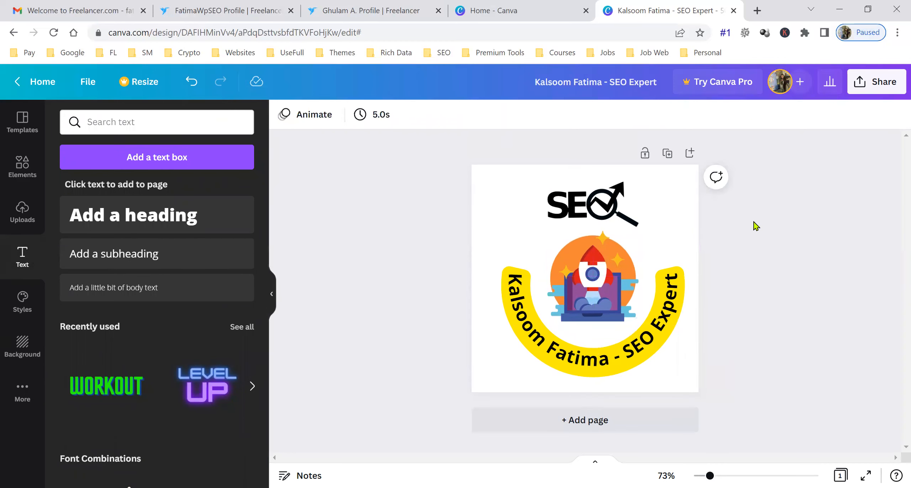
- Set the page's background colour to the light blue from the default colours
left_click(680, 211)
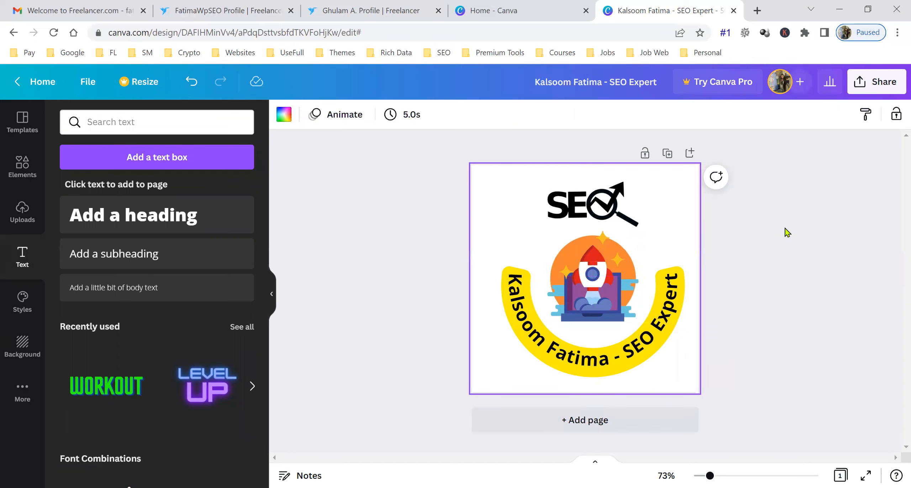
left_click(754, 208)
left_click(686, 179)
left_click(284, 114)
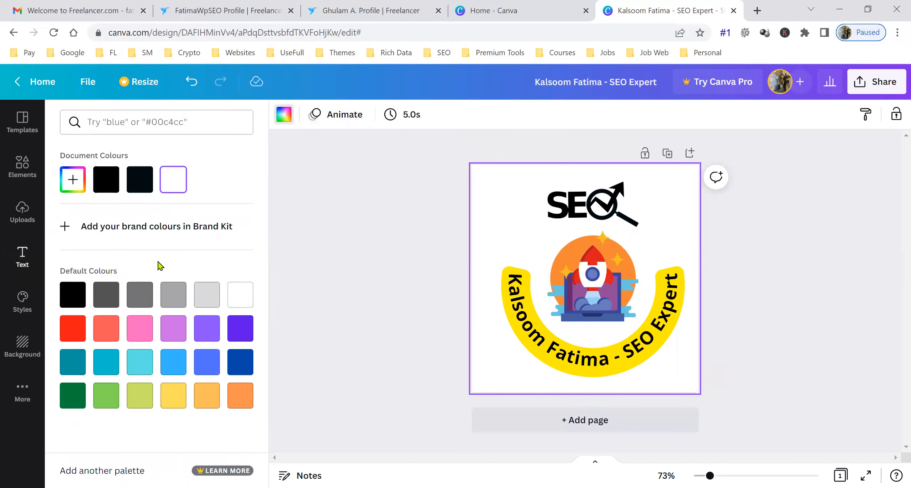
left_click(176, 362)
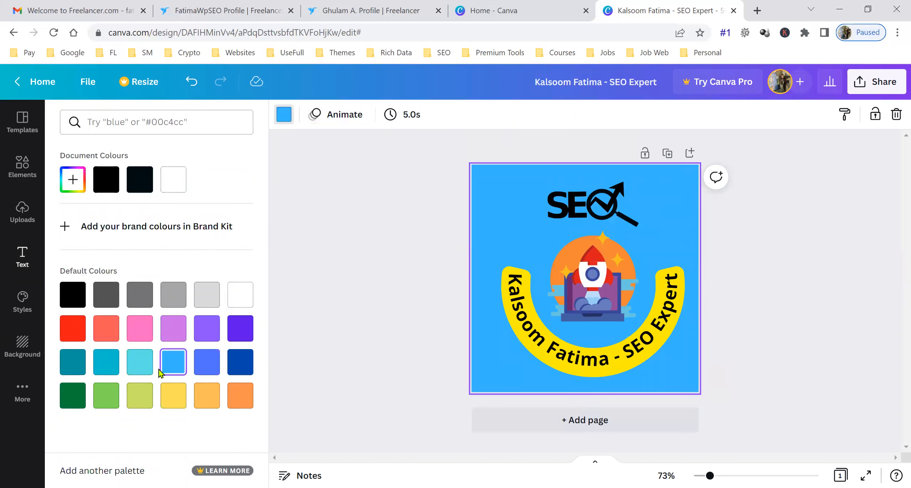
- Try other default colours such as turquoise, peach, orange, red, purple, pink and green as the page background, ending on light blue
left_click(130, 371)
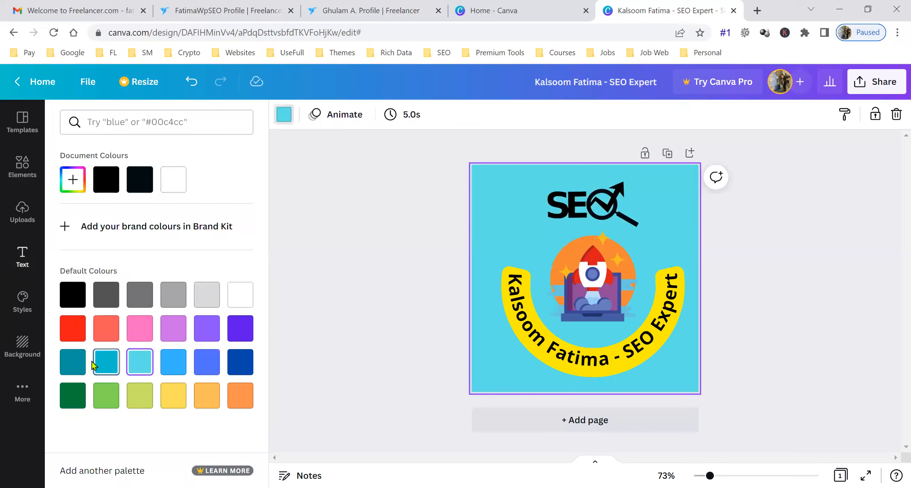
left_click(181, 398)
left_click(207, 399)
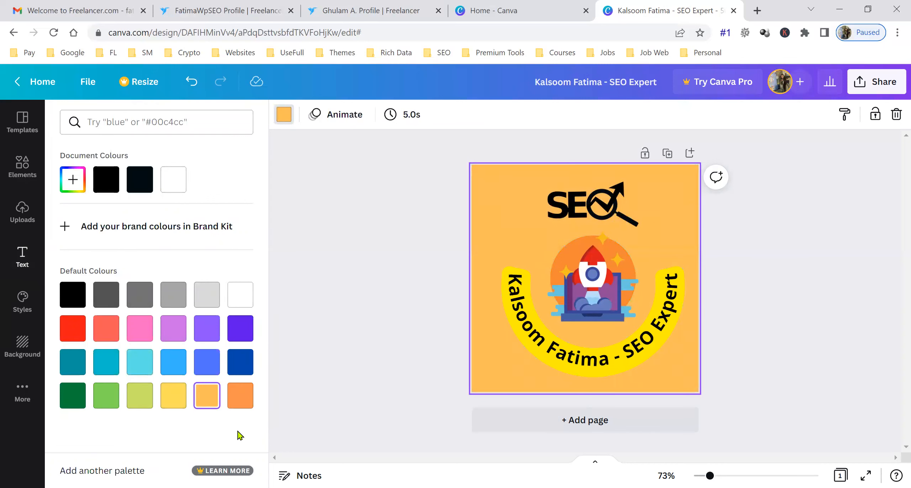
left_click(243, 401)
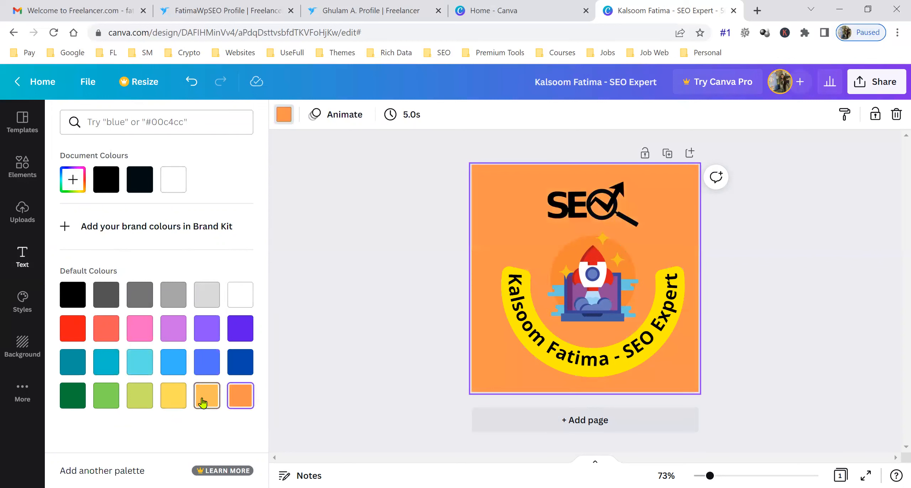
left_click(203, 400)
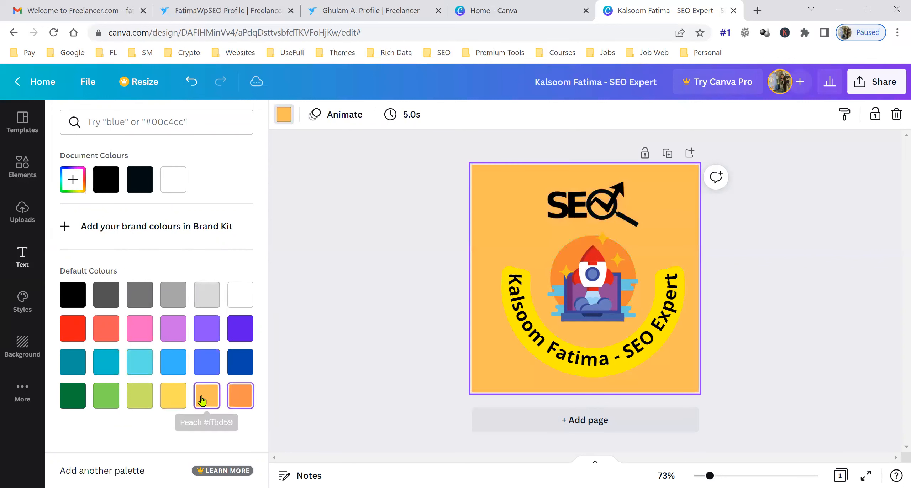
left_click(129, 337)
left_click(99, 327)
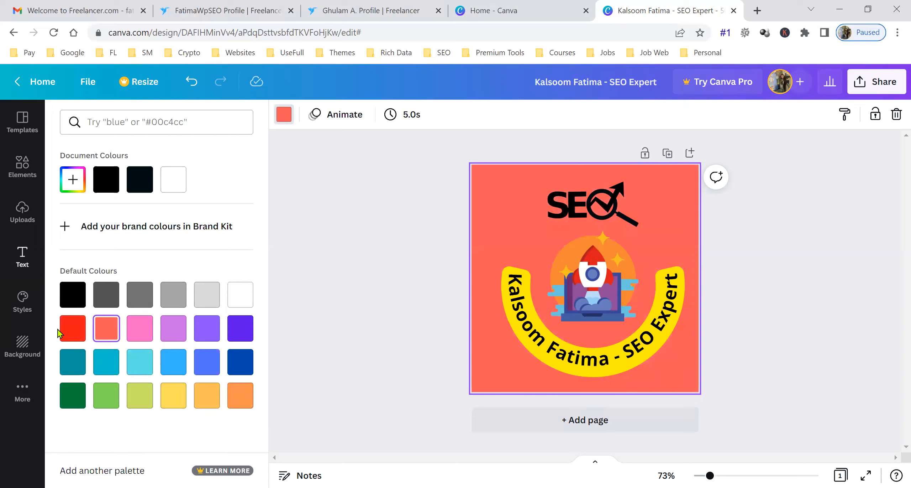
left_click(69, 330)
left_click(210, 333)
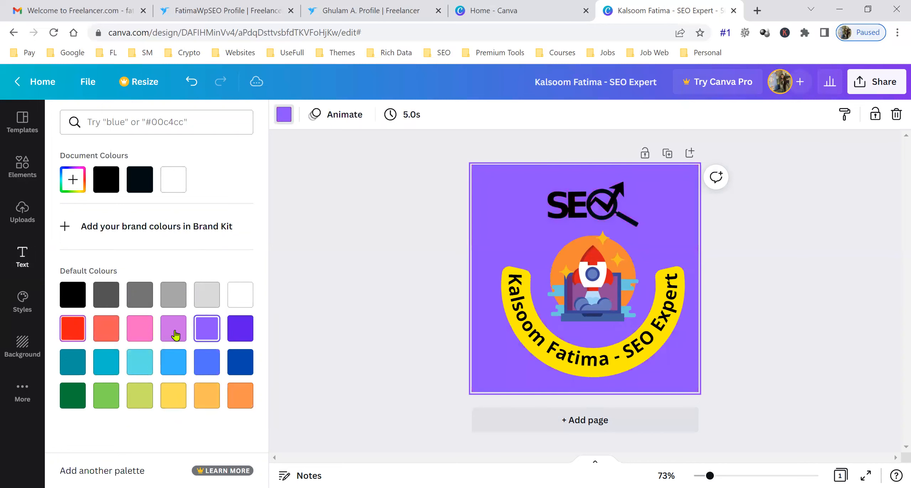
left_click(175, 333)
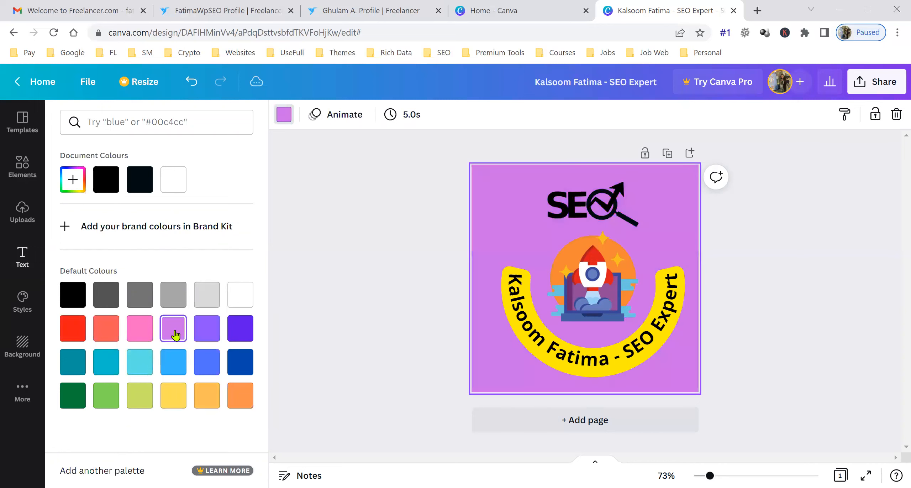
left_click(139, 358)
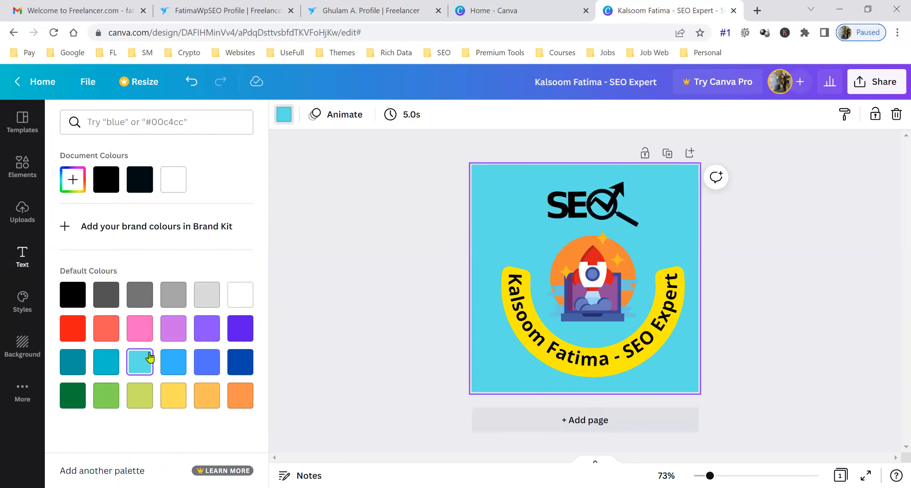
left_click(137, 336)
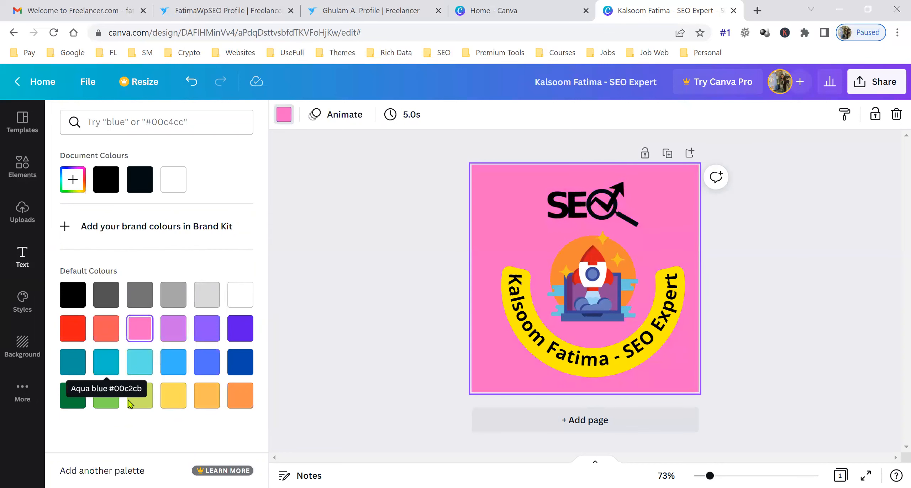
left_click(135, 409)
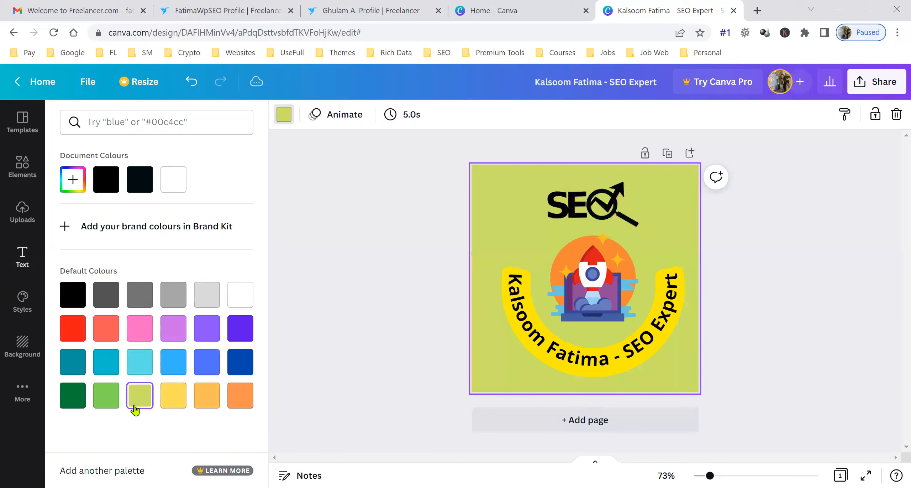
left_click(109, 399)
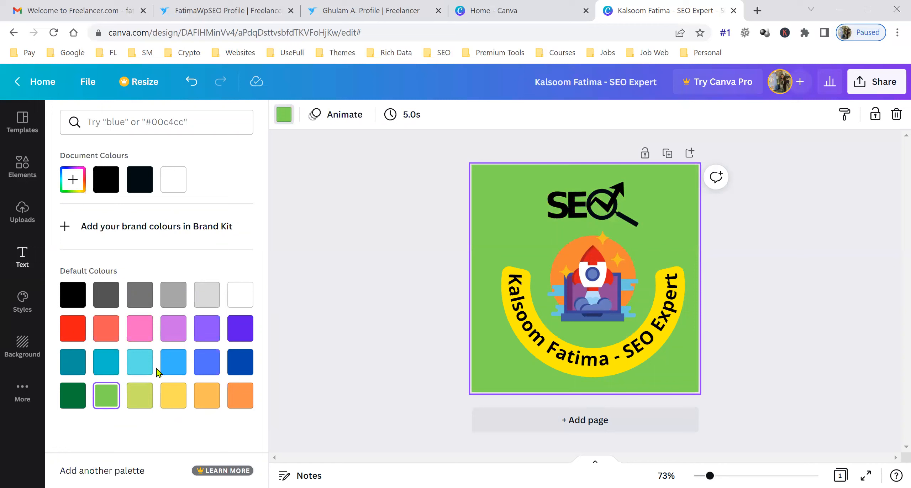
left_click(73, 395)
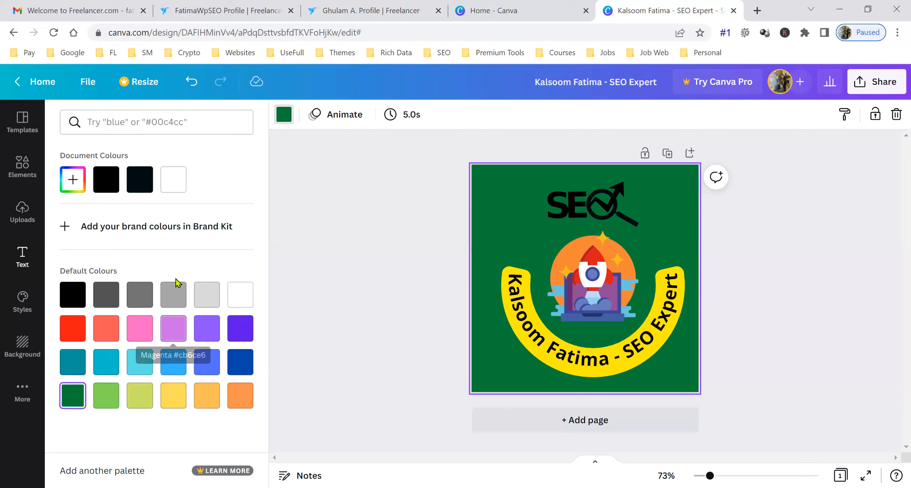
left_click(205, 360)
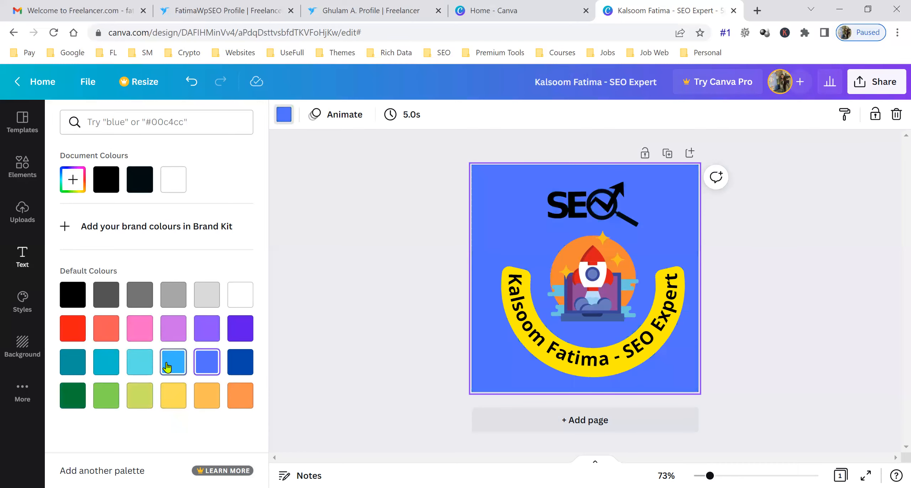
left_click(167, 367)
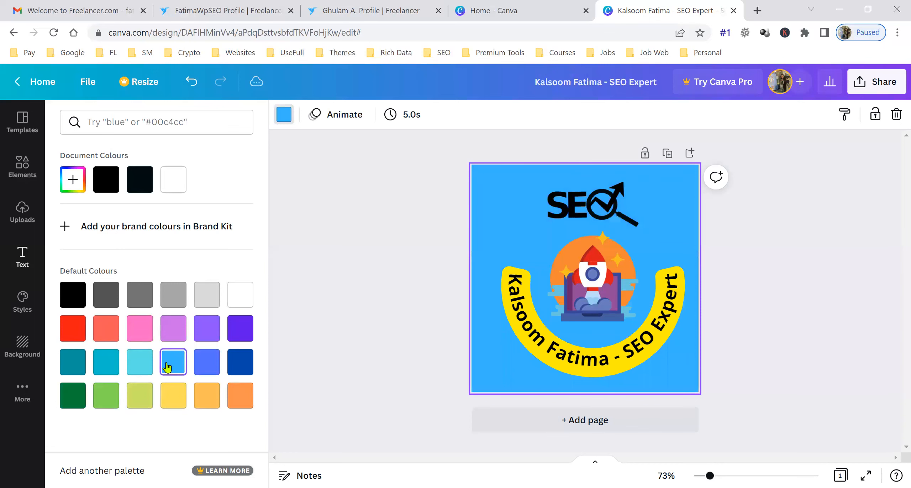
left_click(391, 288)
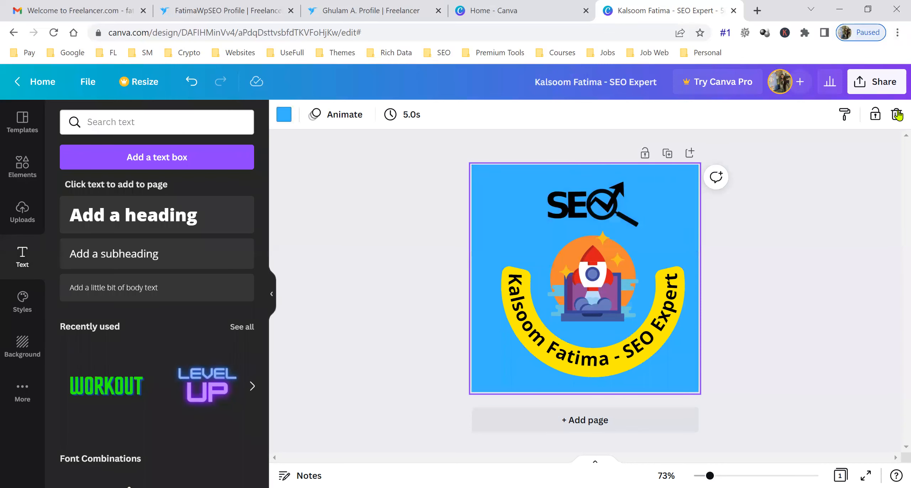
- Download the design as a 500 × 500 px PNG to the Desktop, named with the freelancer's full name followed by "- SEO Experts"
left_click(882, 87)
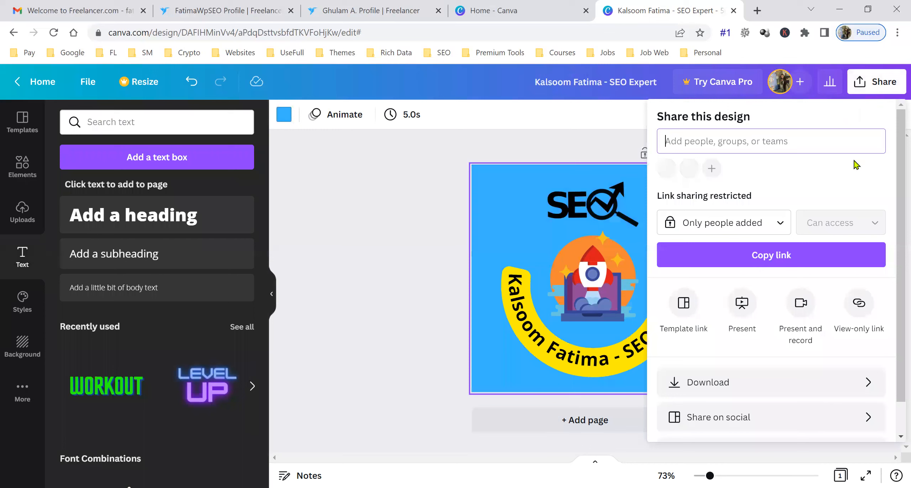
left_click(706, 387)
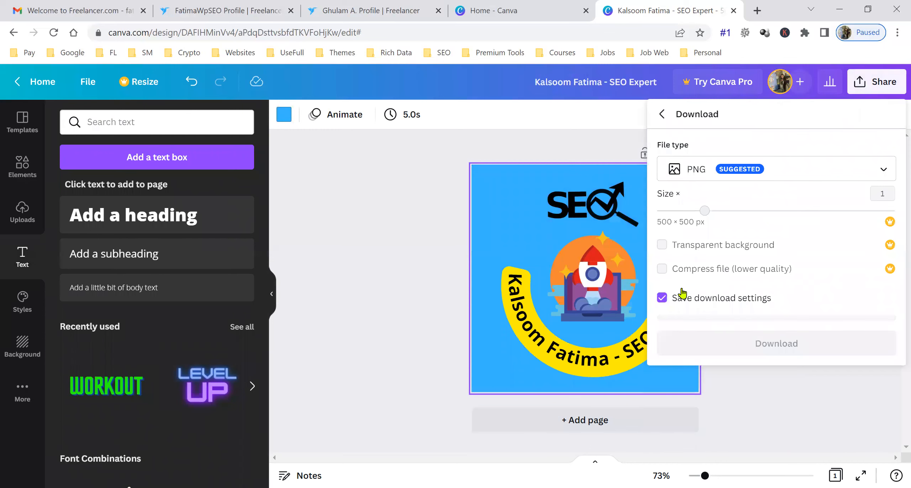
left_click(738, 337)
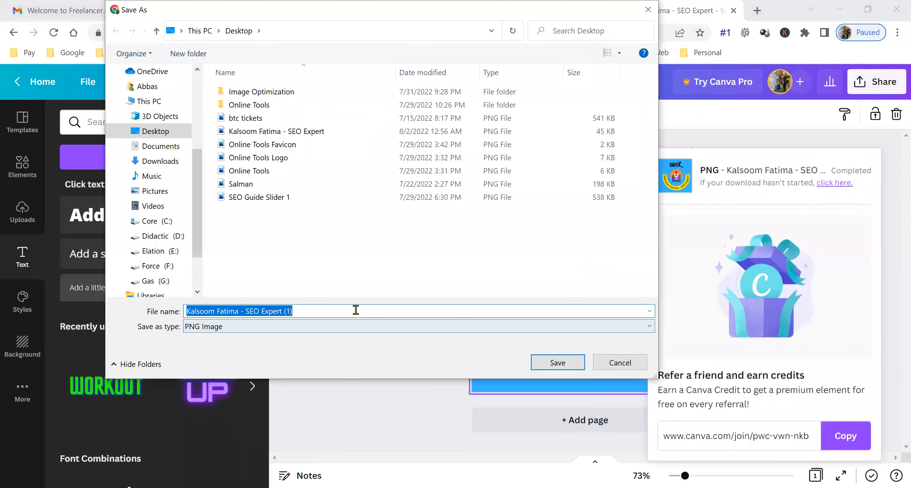
left_click(348, 309)
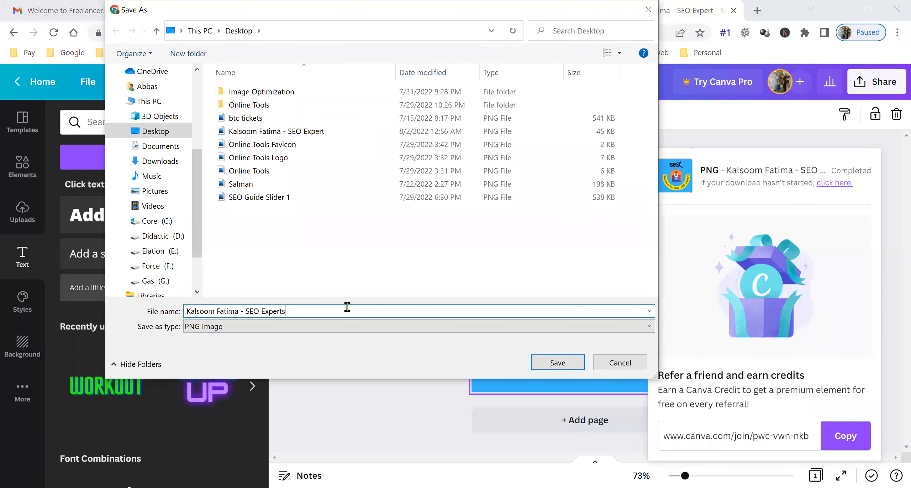
key("Return")
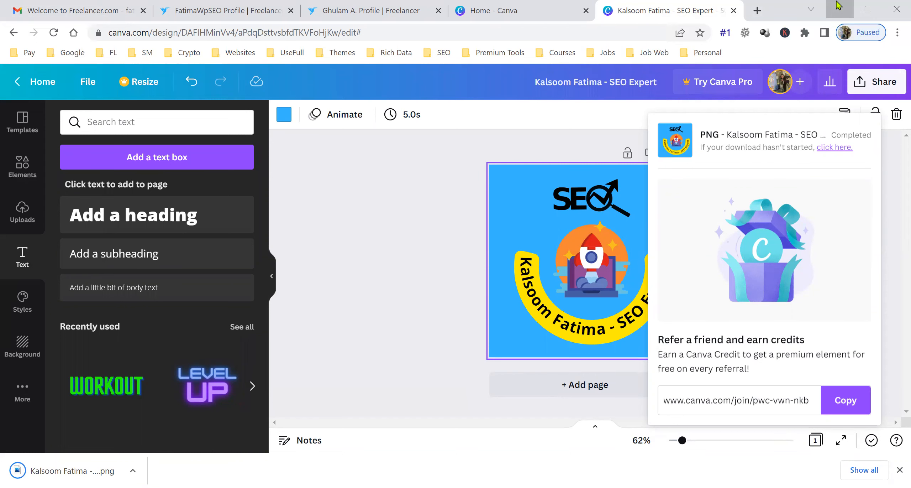
- Switch to Freelancer.com, close the other freelancer's profile page and open the own profile's picture for editing
left_click(377, 5)
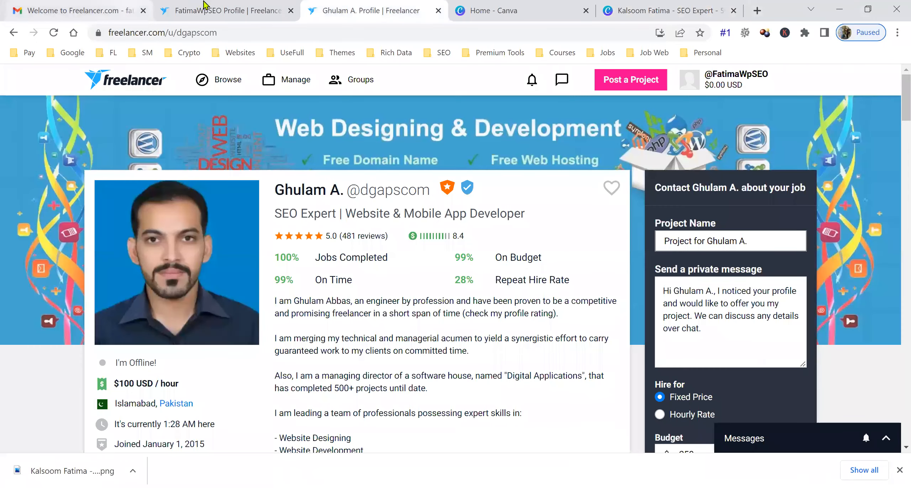
key("ctrl+w")
left_click(588, 245)
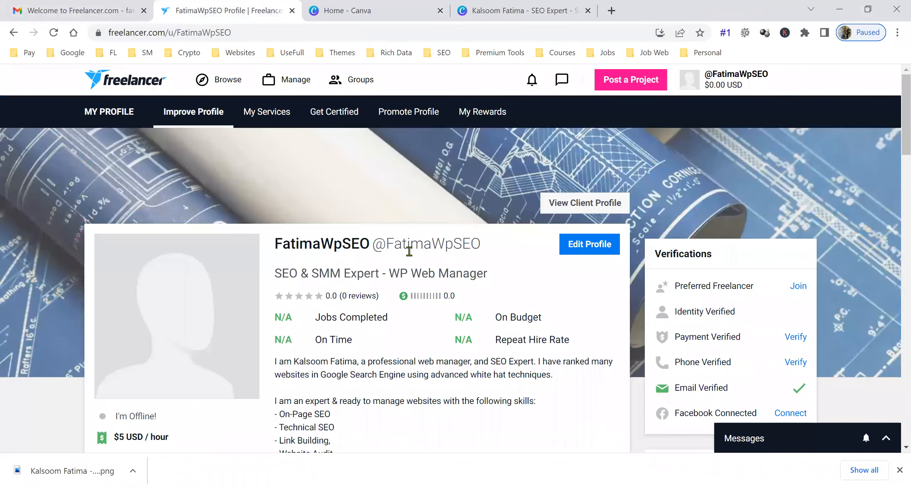
left_click(229, 255)
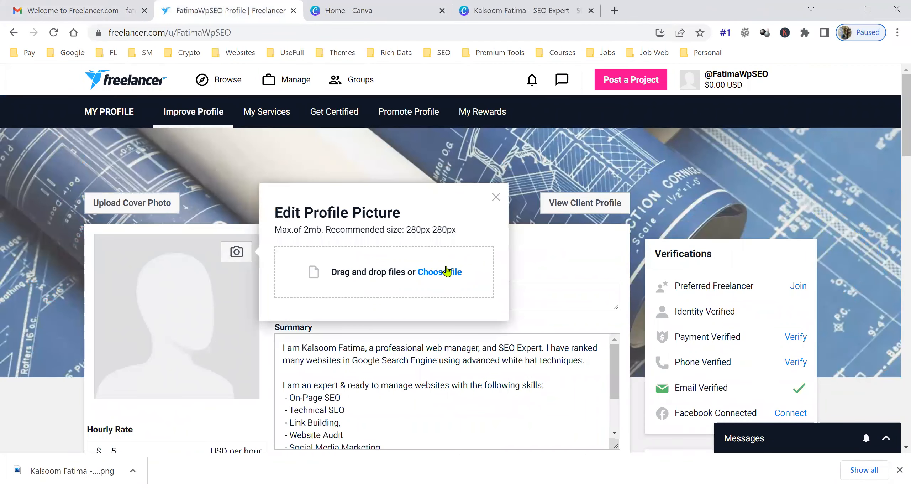
- Load the PNG whose name ends in "SEO Expert FL" from the Desktop into the profile picture editor
left_click(344, 250)
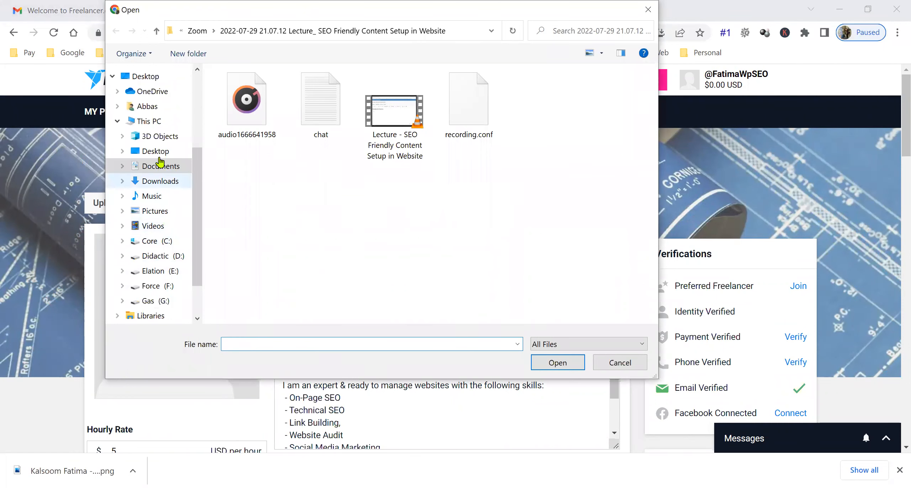
left_click(157, 77)
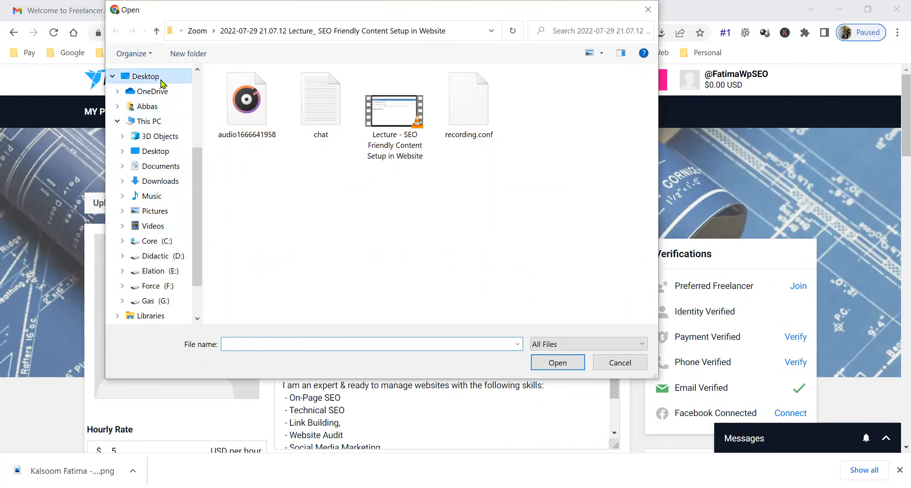
left_click(471, 232)
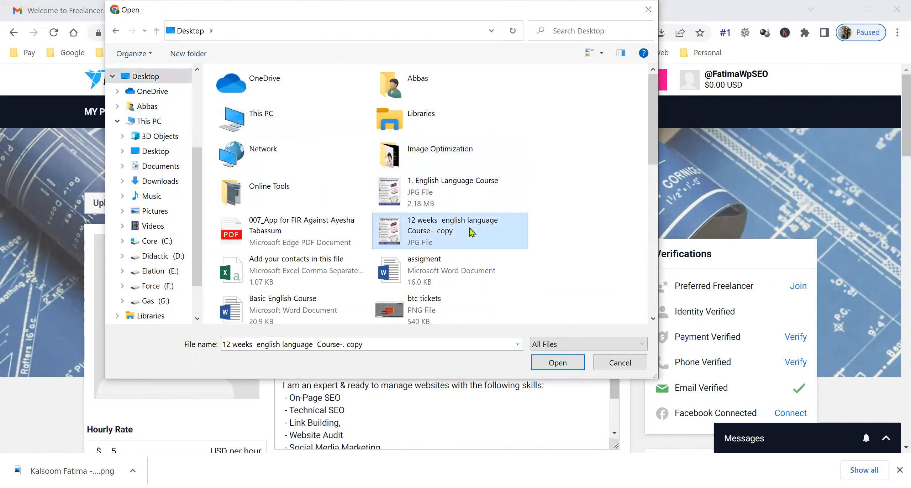
key("k")
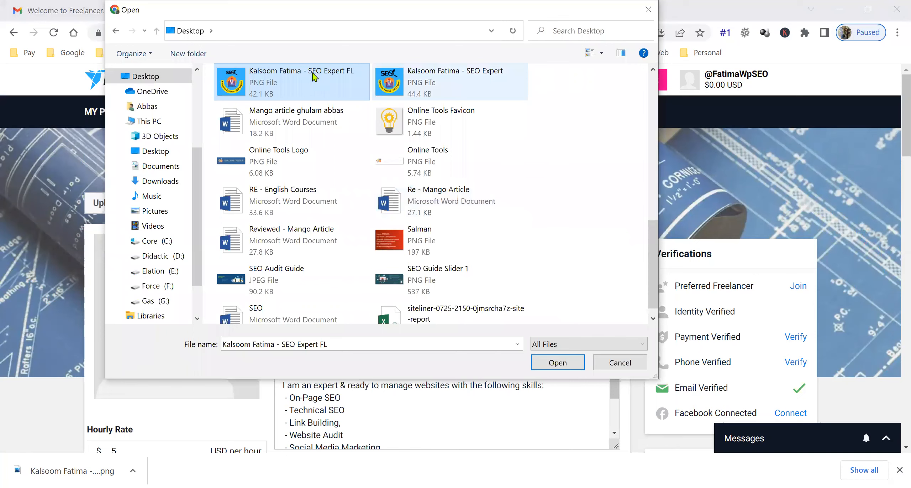
left_click(557, 362)
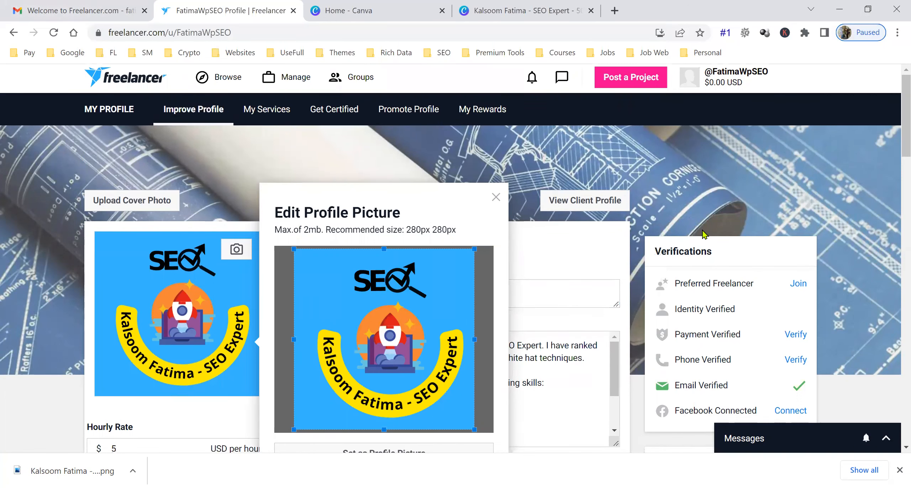
- Change the loaded picture by selecting the Desktop PNG ending in "SEO Expert FL" again
scroll(534, 302, "down", 3)
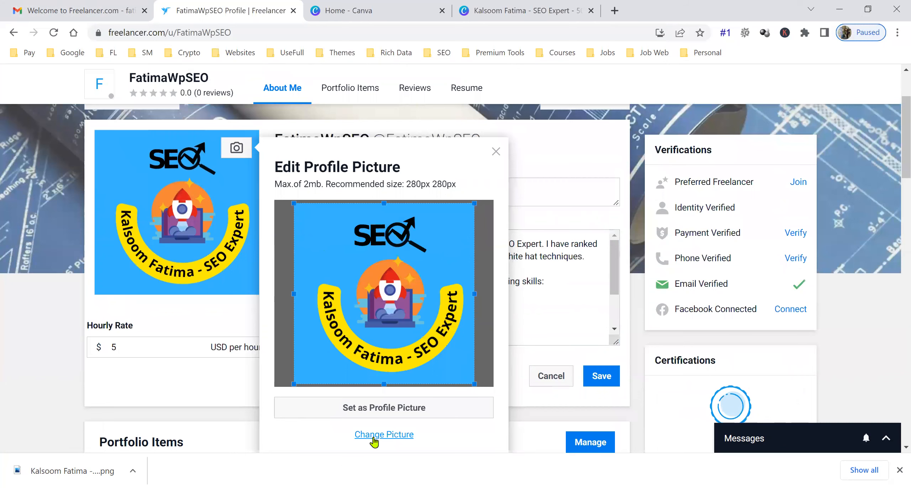
left_click(374, 434)
left_click(415, 225)
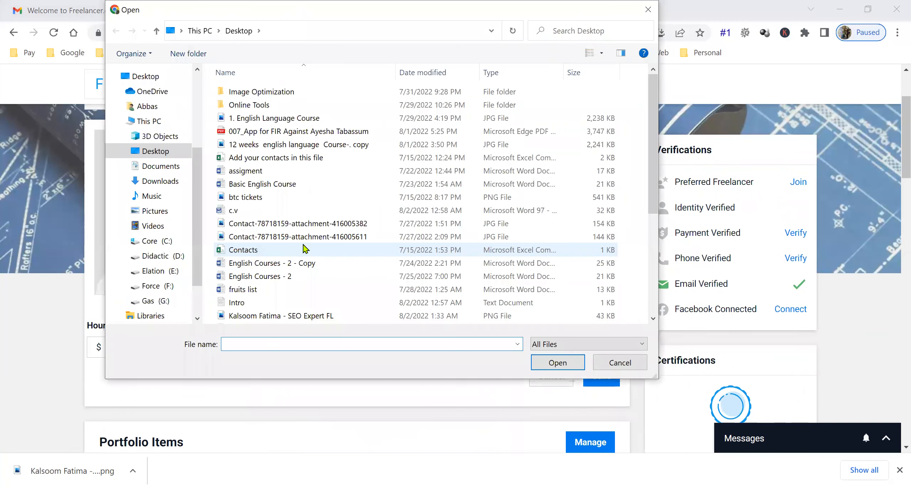
left_click(305, 249)
left_click(309, 316)
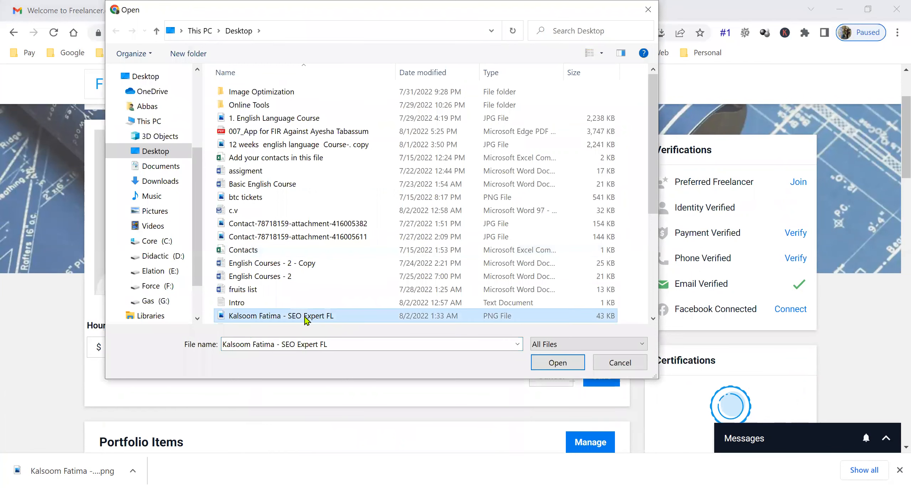
key("Return")
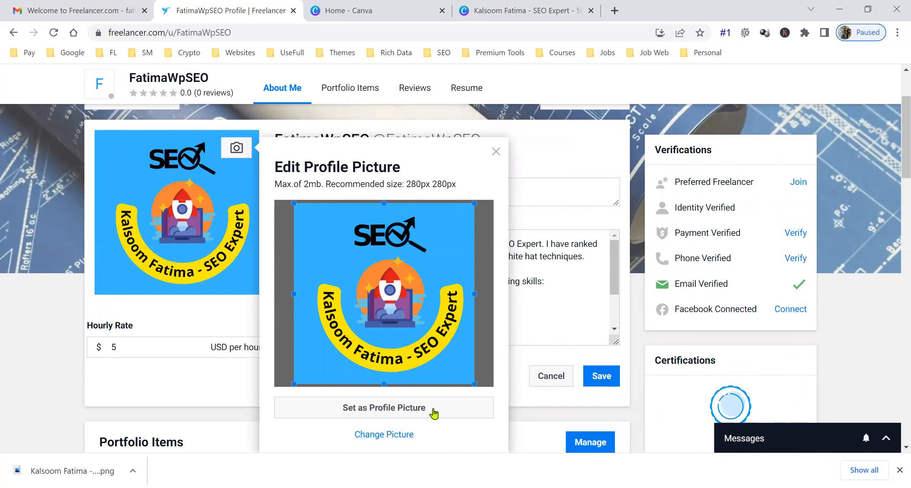
- Set the loaded image as the profile picture, save the profile and dismiss the browser's download bar
left_click(401, 417)
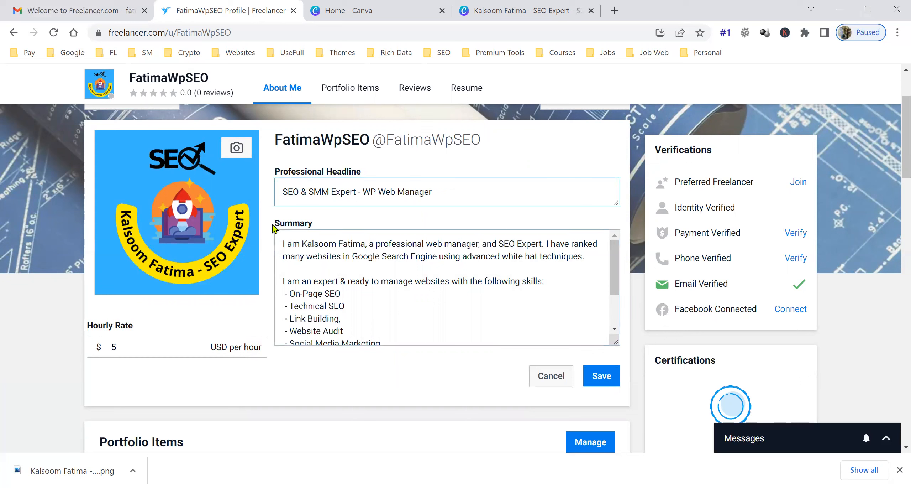
left_click(605, 382)
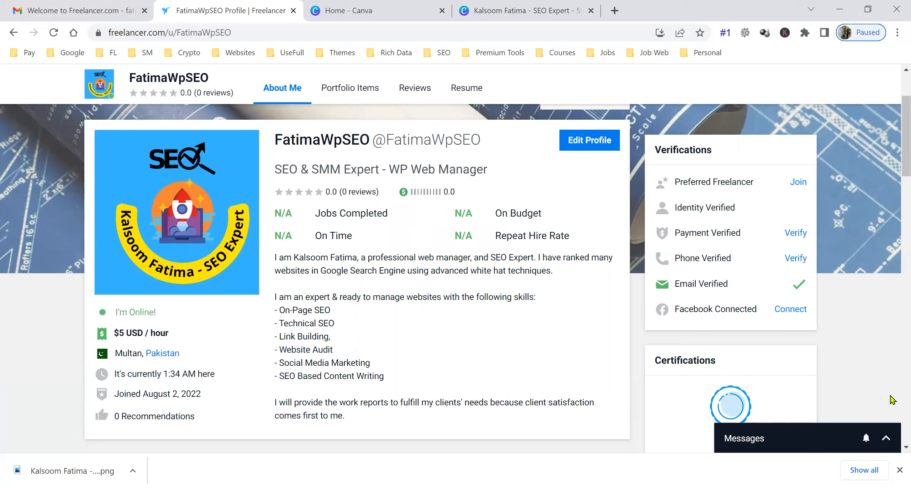
left_click(900, 469)
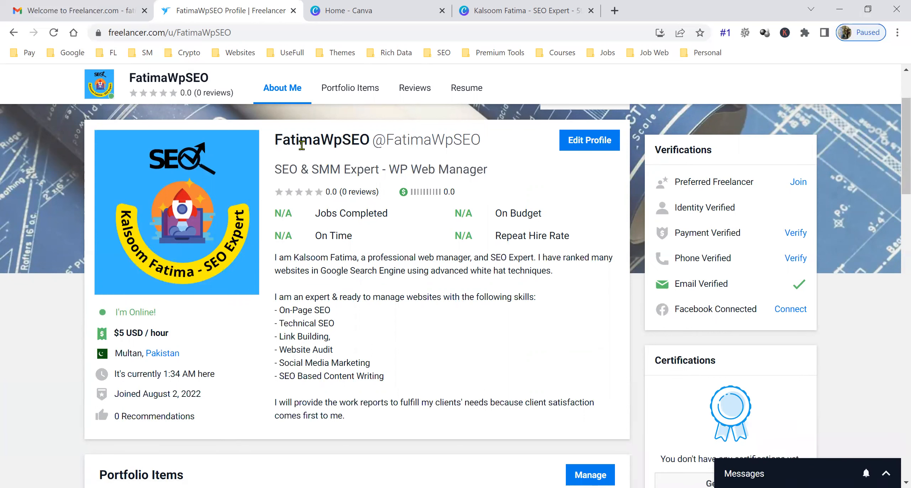
- Examine the username on the profile and compare it with the address and messages in the Gmail inbox
mouse_move(396, 138)
left_mouse_down()
mouse_move(471, 140)
mouse_move(389, 141)
left_mouse_up()
left_click(432, 141)
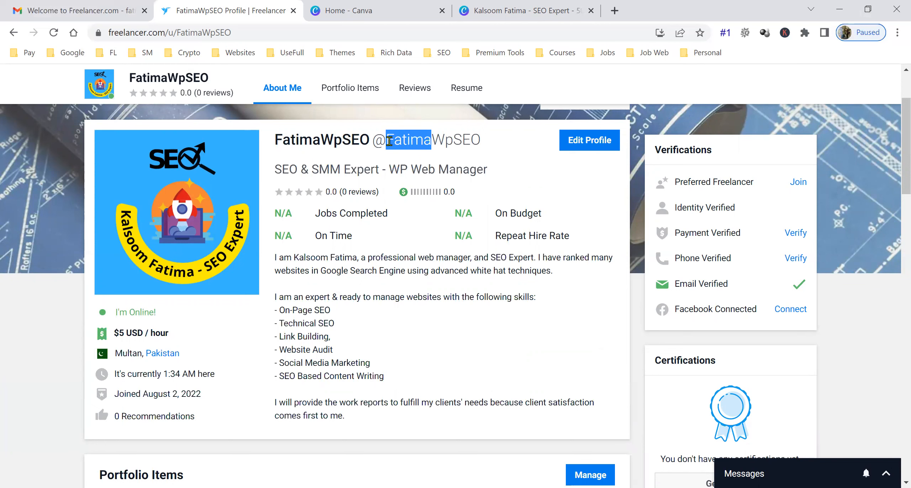
left_click(114, 17)
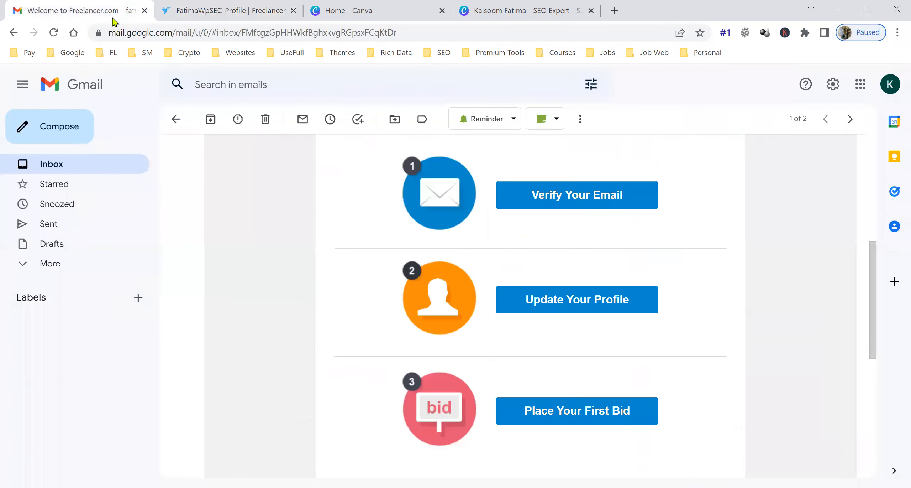
left_click(102, 164)
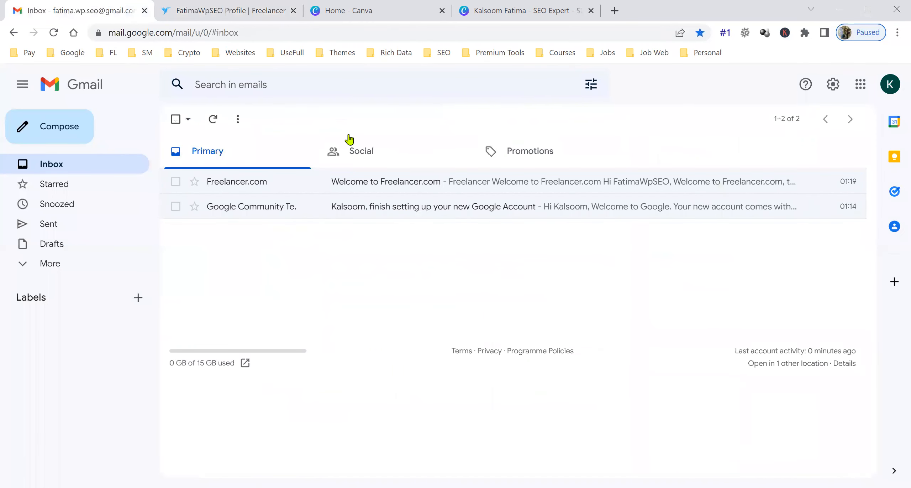
left_click(236, 5)
left_click(373, 161)
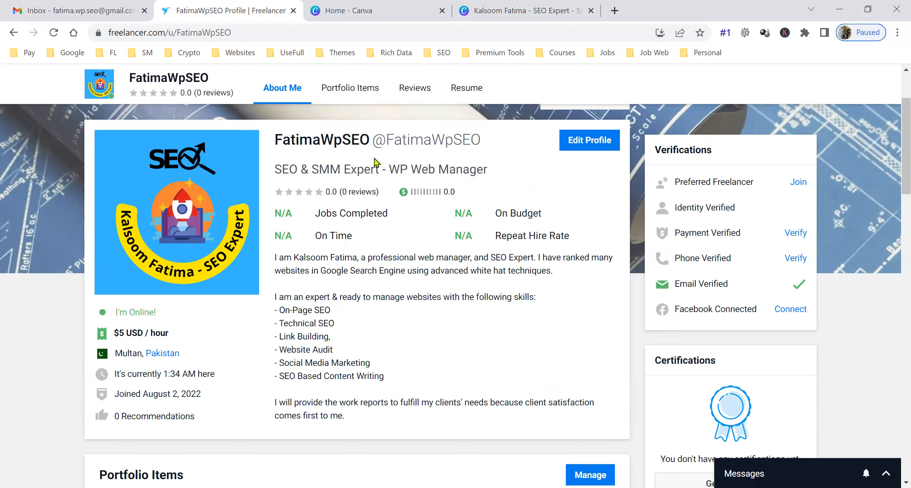
- Review the saved profile's headline, summary, hourly rate, username and the sections further down the page
left_click_drag(274, 168, 494, 177)
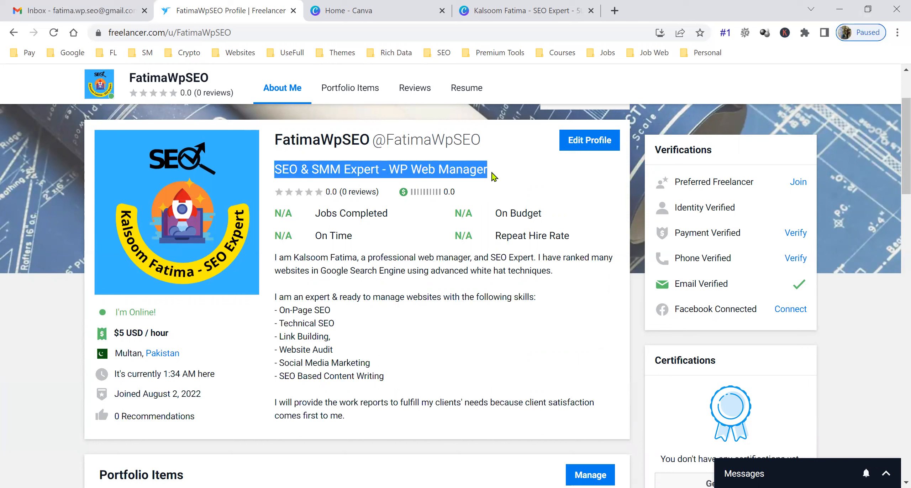
left_click(500, 176)
left_click_drag(322, 257, 363, 409)
left_click(421, 363)
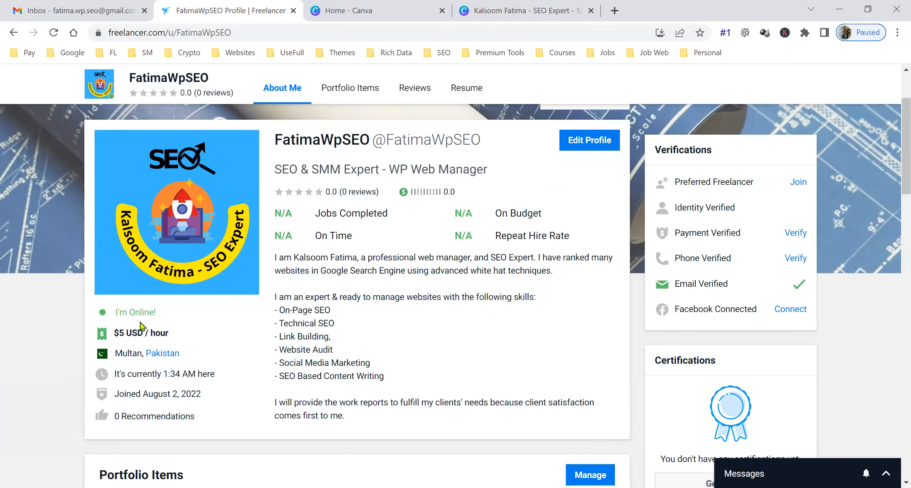
left_click_drag(176, 335, 137, 332)
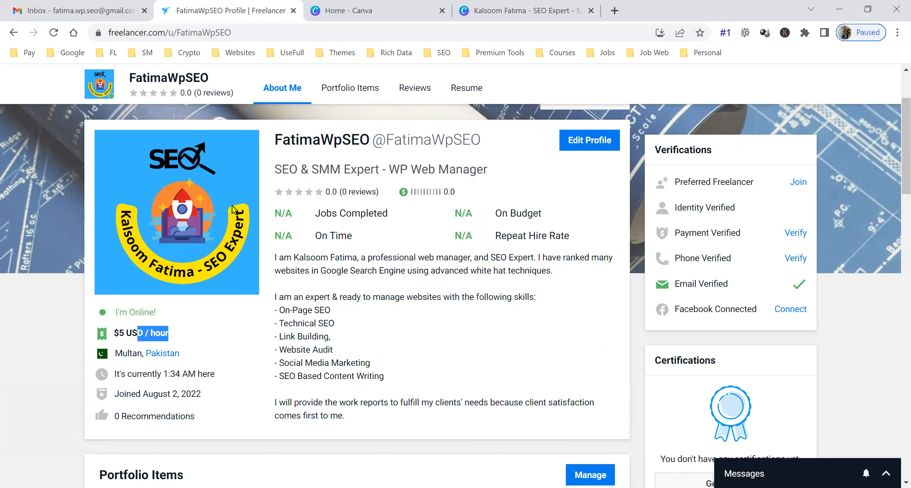
left_click(352, 251)
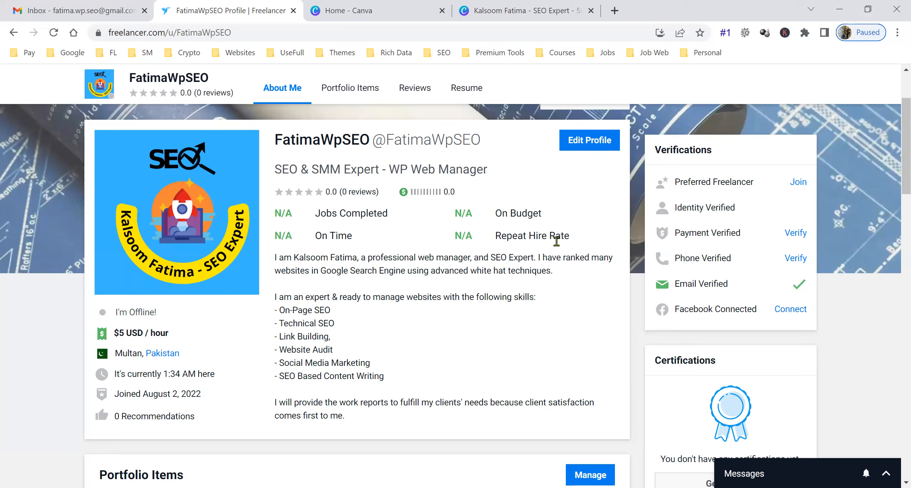
left_click_drag(387, 142, 528, 163)
left_click(529, 163)
scroll(533, 314, "down", 3)
scroll(530, 313, "down", 6)
scroll(527, 311, "up", 12)
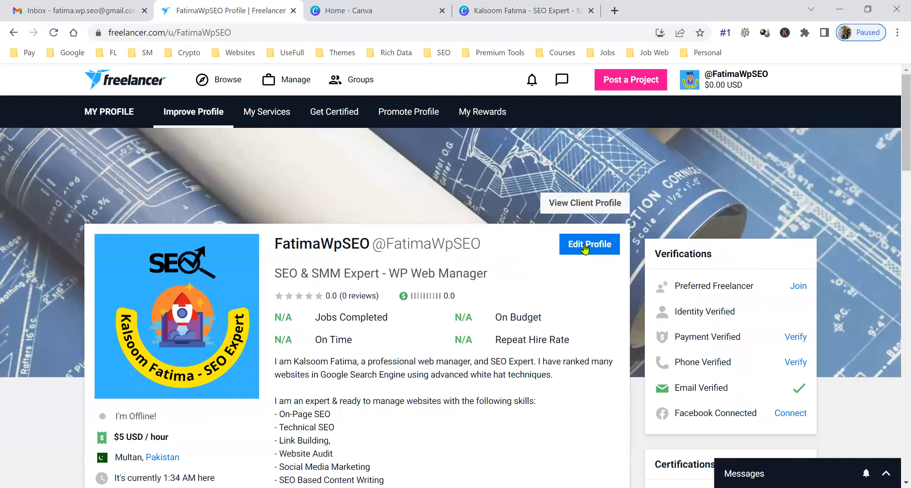
left_click(575, 254)
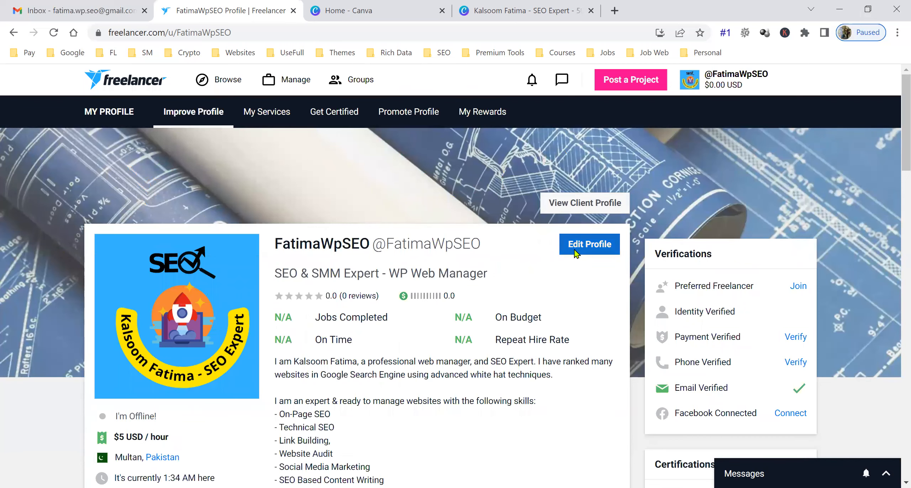
scroll(476, 242, "down", 5)
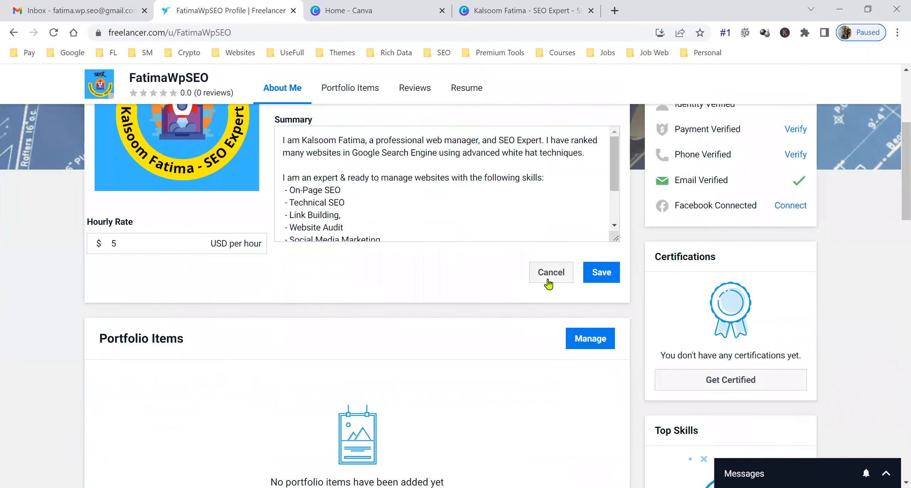
left_click(546, 280)
- Examine the profile's Portfolio Items, Reviews, Experience, Education and Qualifications sections
scroll(448, 310, "down", 1)
scroll(487, 189, "down", 4)
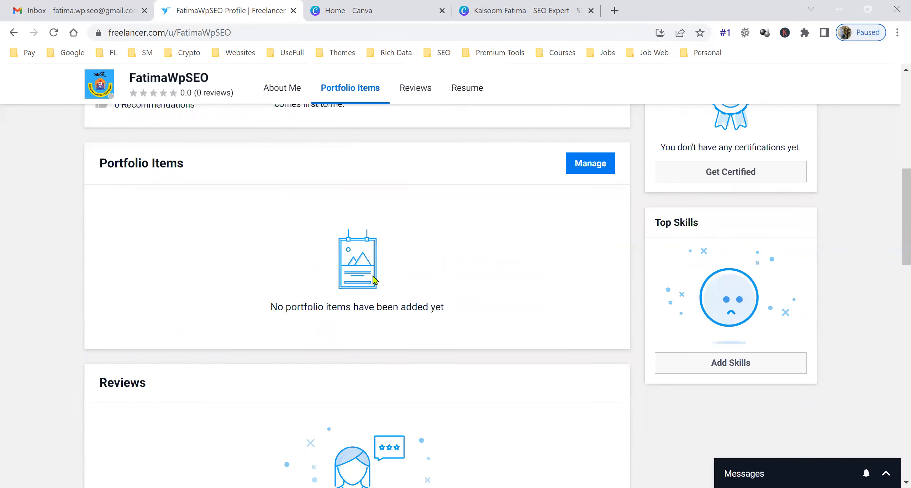
scroll(375, 295, "down", 5)
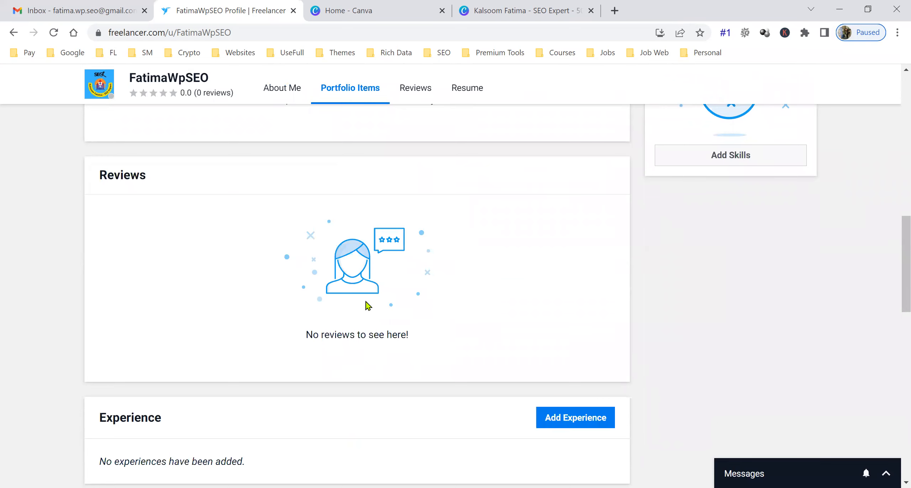
scroll(368, 305, "down", 5)
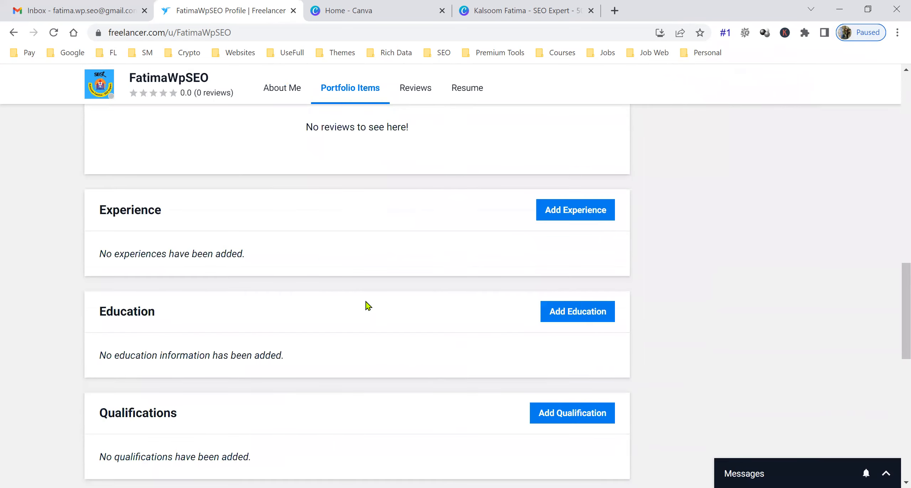
scroll(368, 305, "up", 5)
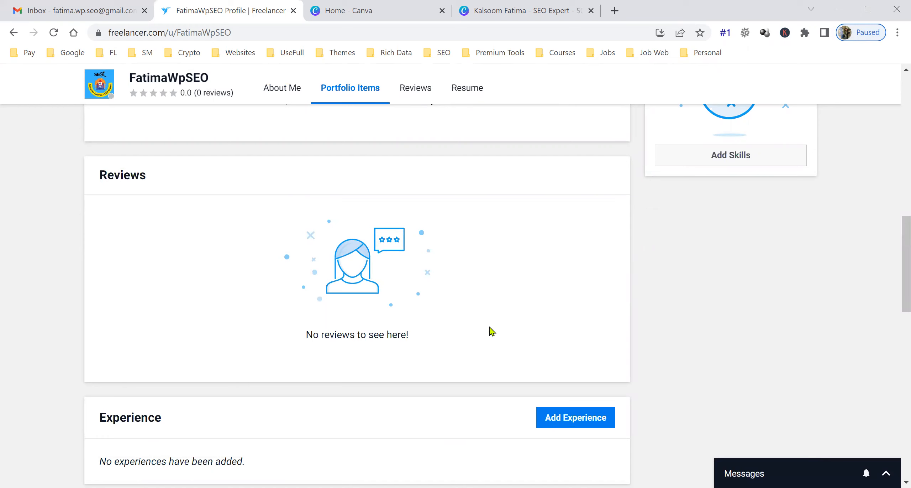
scroll(488, 330, "down", 5)
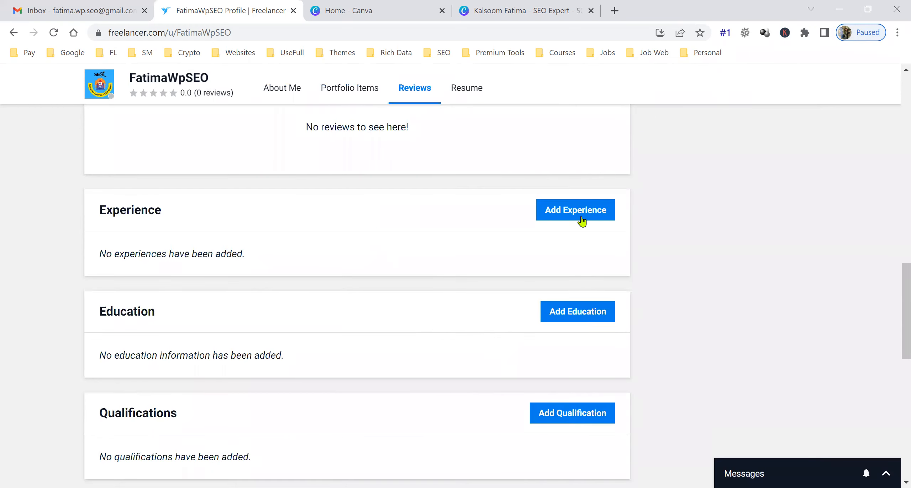
left_click(578, 213)
left_click(302, 265)
scroll(476, 282, "down", 7)
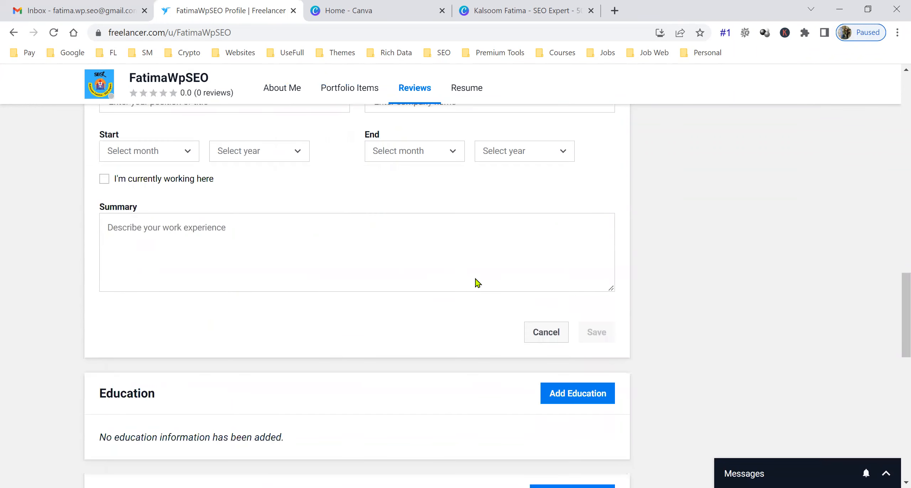
- Open a new education entry and close the blank experience form
left_click(601, 245)
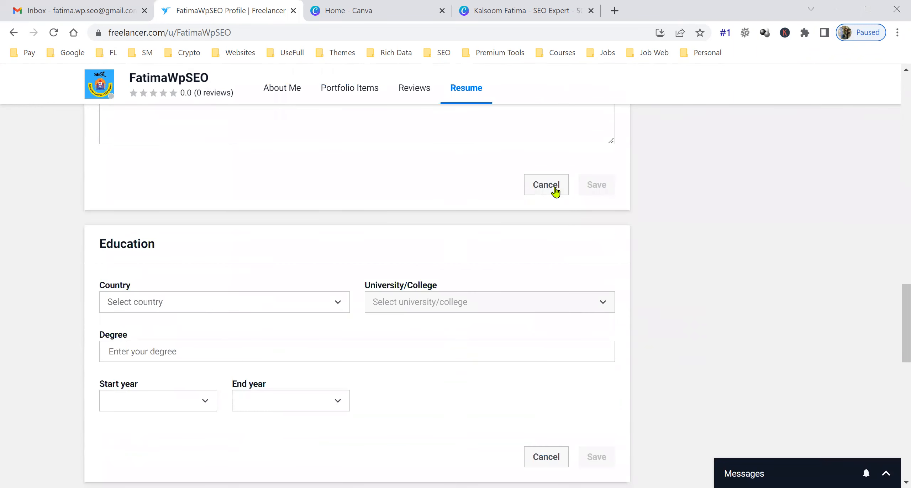
scroll(639, 258, "down", 6)
scroll(439, 309, "up", 5)
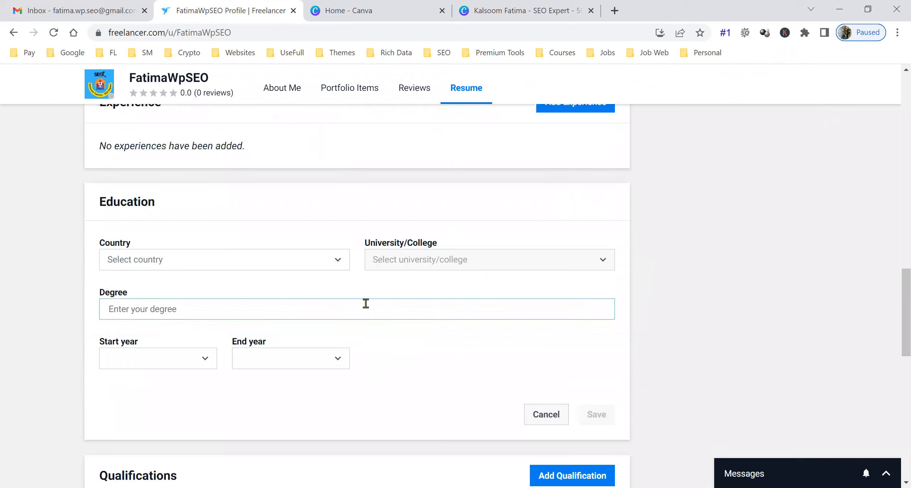
- Set the education entry's country to Pakistan and its university to Bahauddin Zakariya University
left_click(231, 262)
key("p")
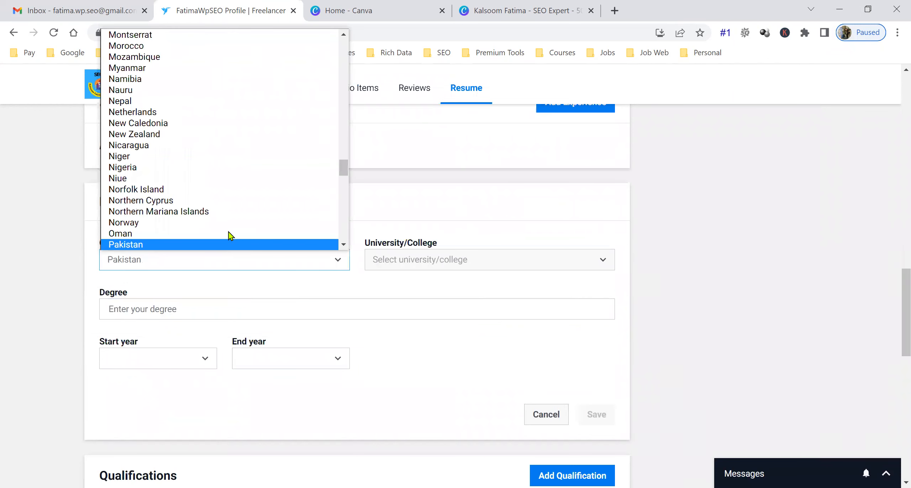
key("Return")
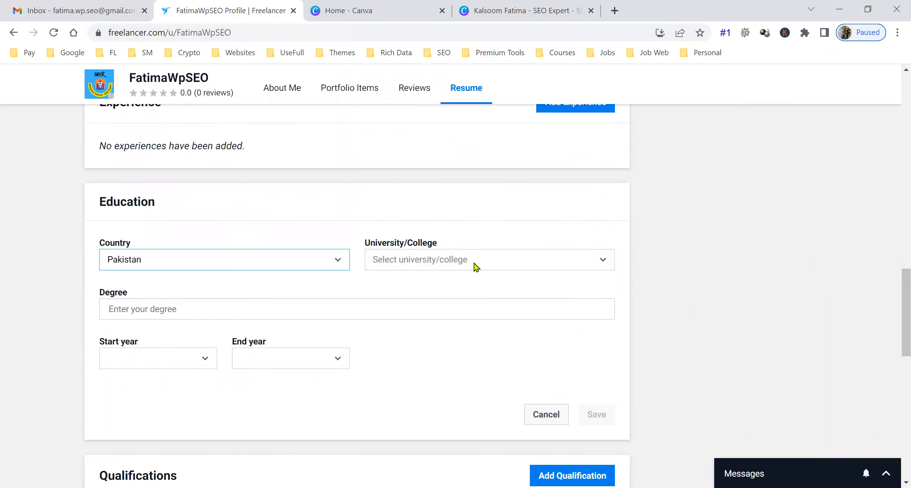
left_click(476, 267)
key("b")
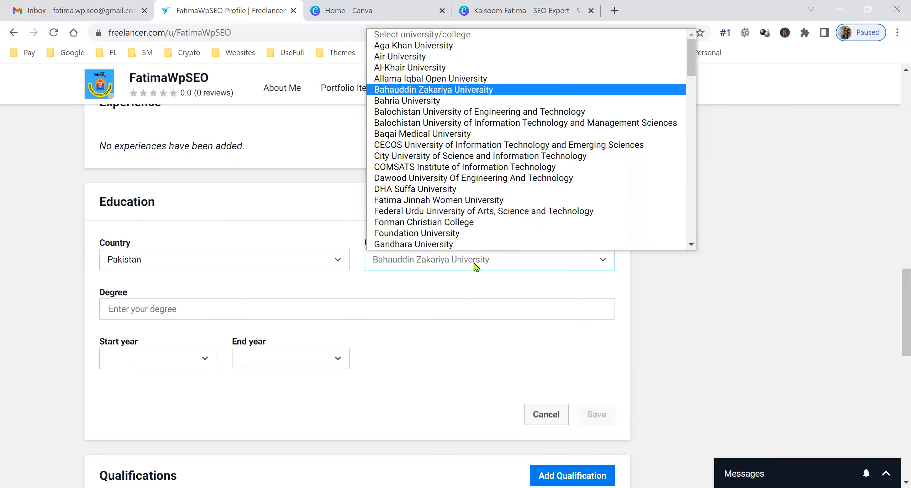
key("Down")
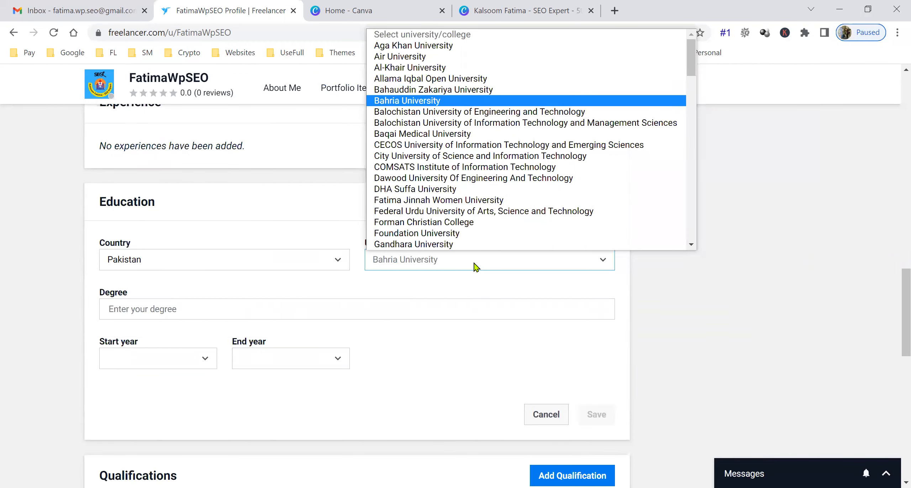
key("Down")
key("Down")
key("Down")
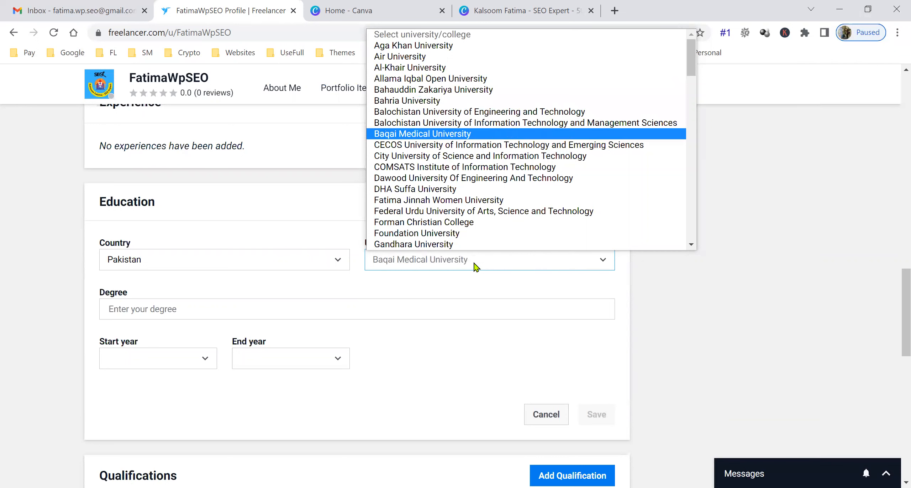
key("b")
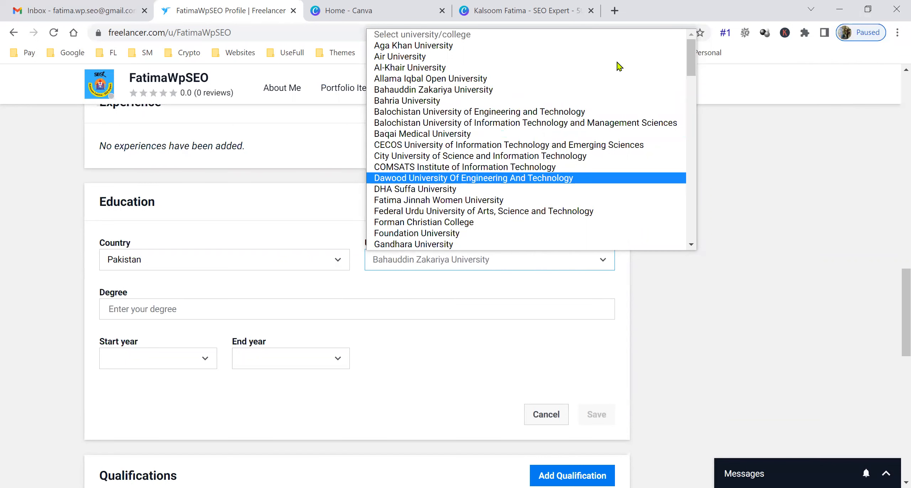
- Enter B.Com as the degree, set the years to 2008–2010 and save the education entry
left_click(148, 309)
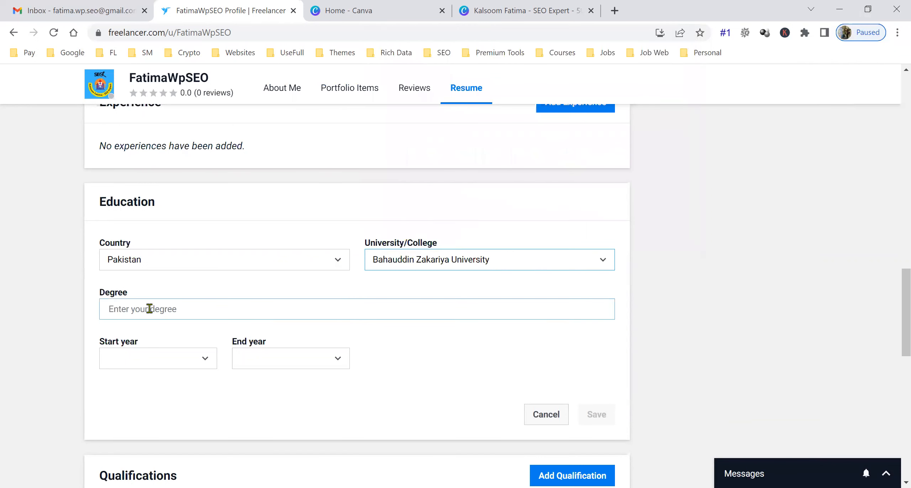
type("B.Com")
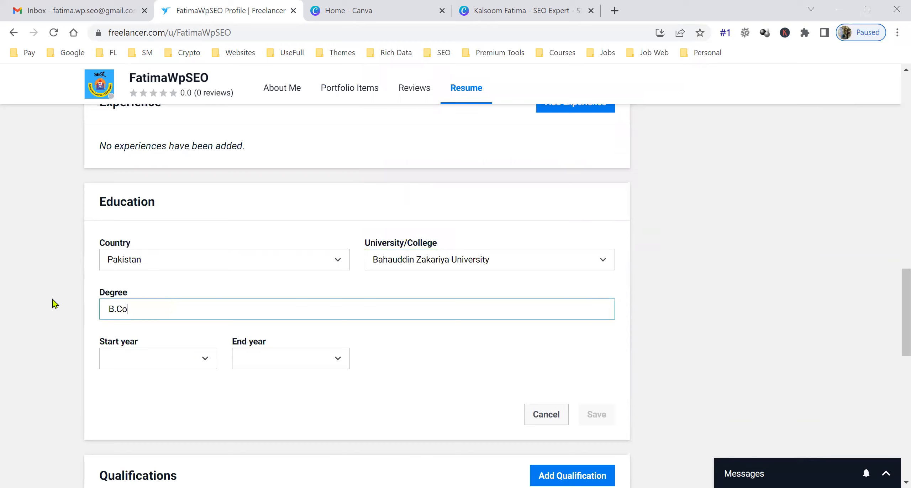
left_click(147, 365)
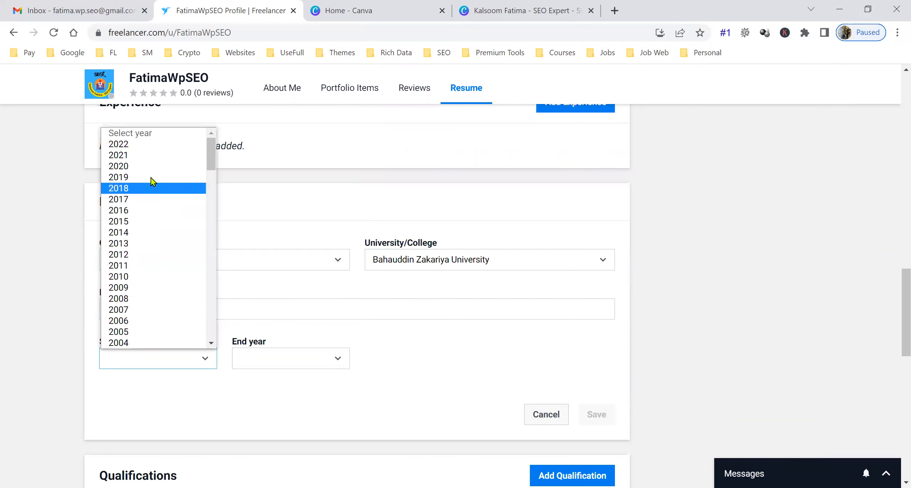
left_click(151, 277)
left_click(284, 361)
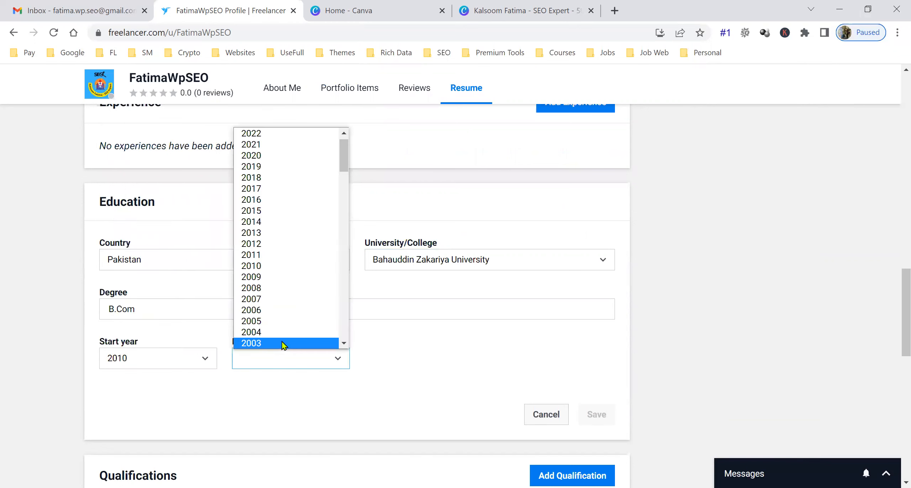
left_click(145, 370)
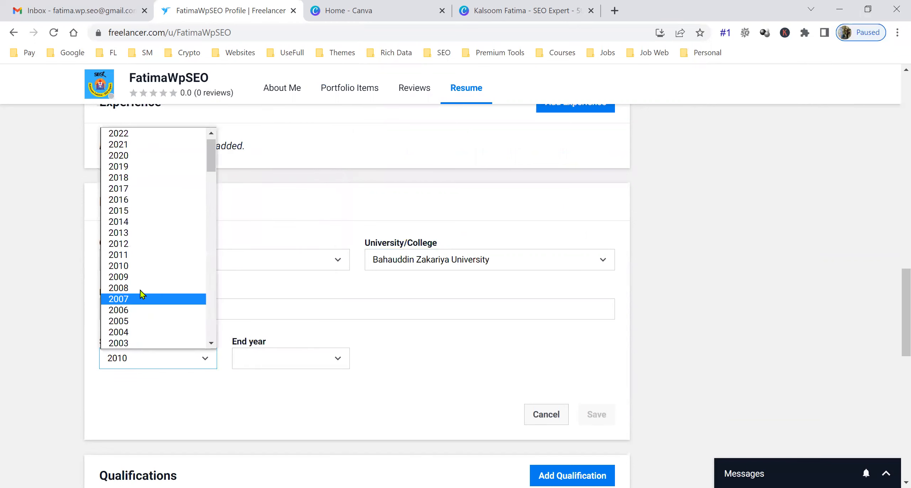
left_click(142, 294)
left_click(262, 362)
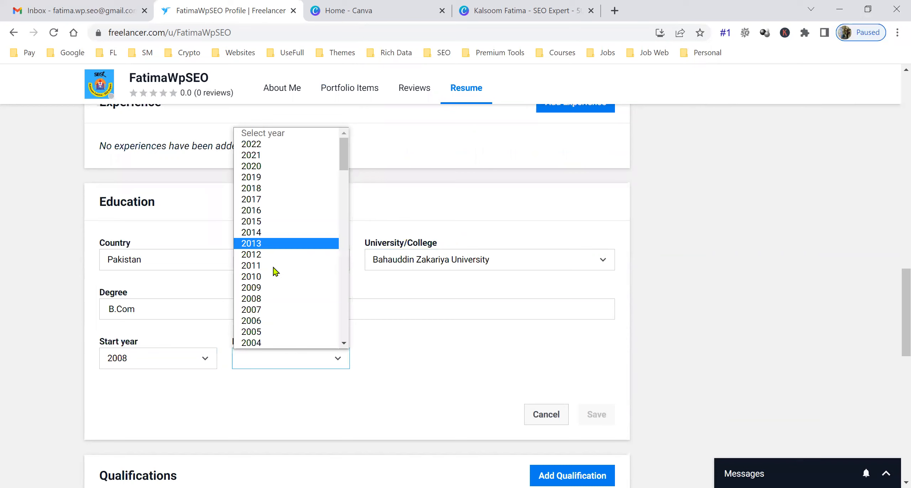
left_click(275, 285)
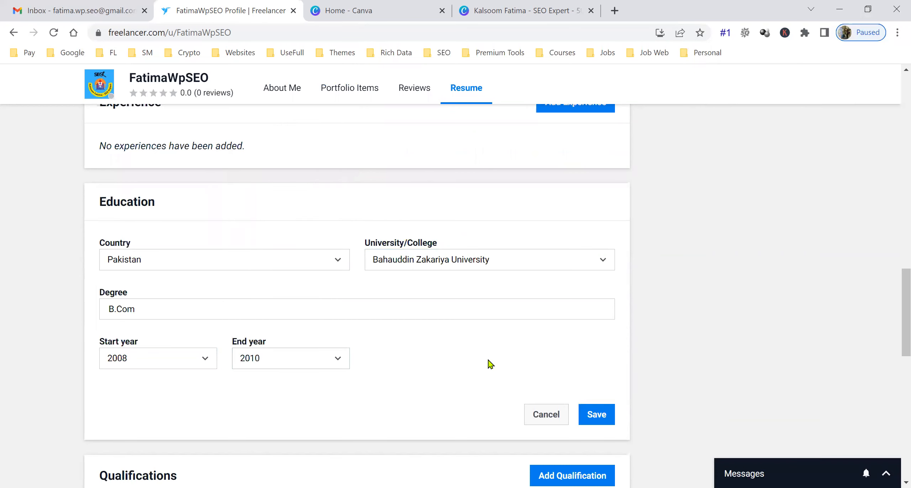
scroll(588, 331, "down", 3)
left_click(589, 320)
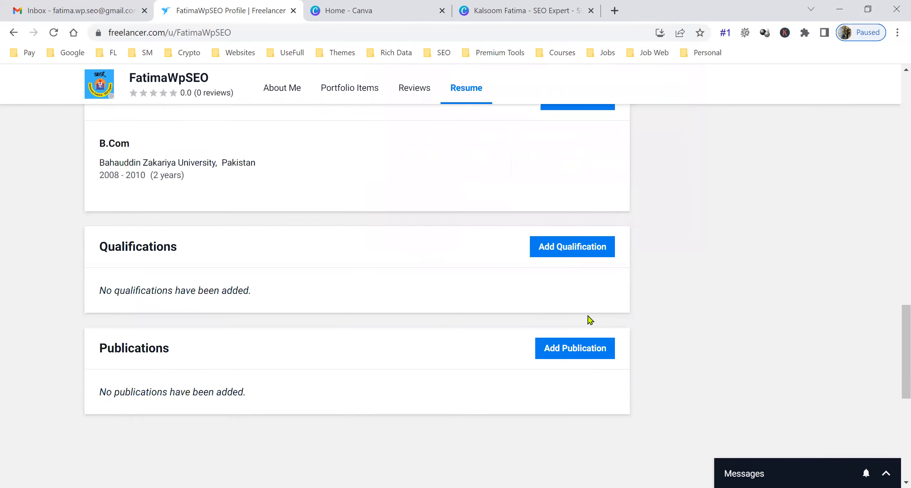
- Add a second education entry for Pakistan, Bahauddin Zakariya University, with M.Com as the degree
scroll(445, 278, "up", 3)
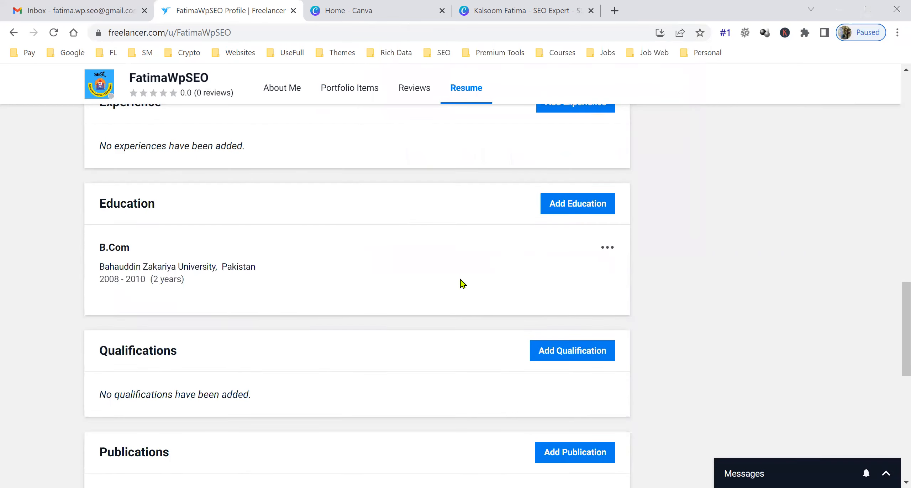
left_click(542, 211)
left_click(235, 263)
type("p")
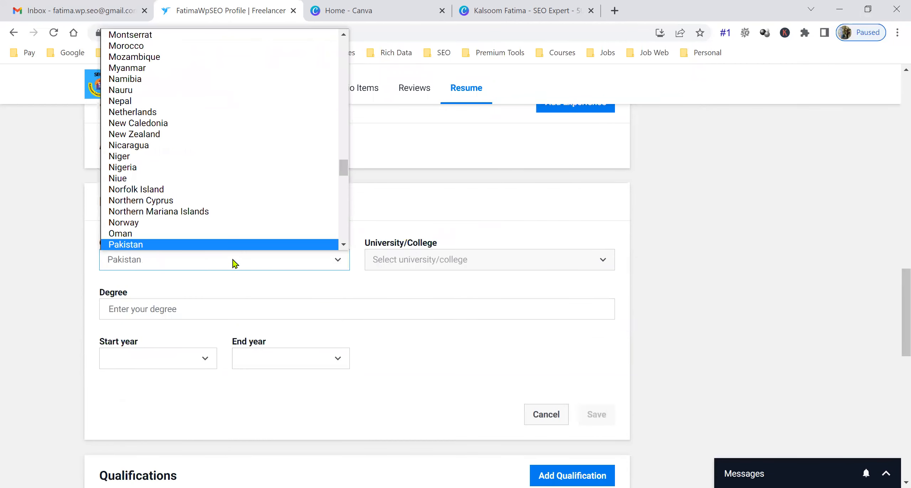
left_click(234, 263)
left_click(418, 266)
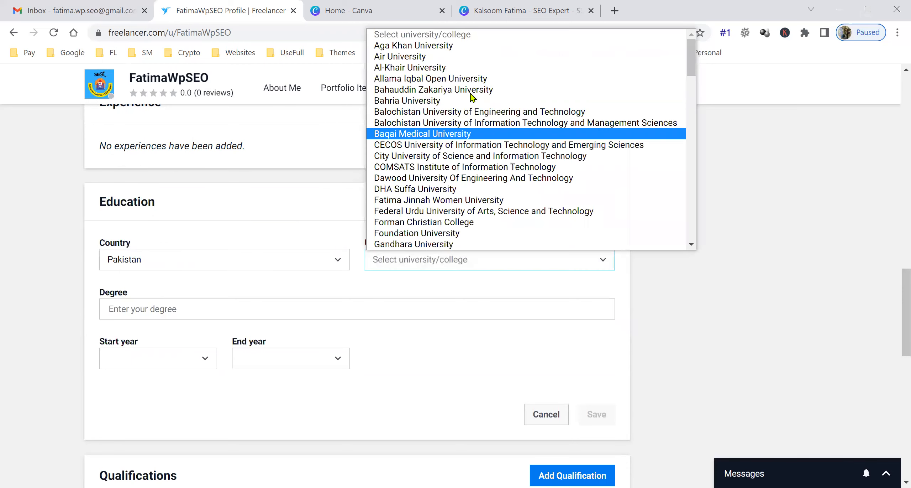
left_click(278, 307)
type("M.Com")
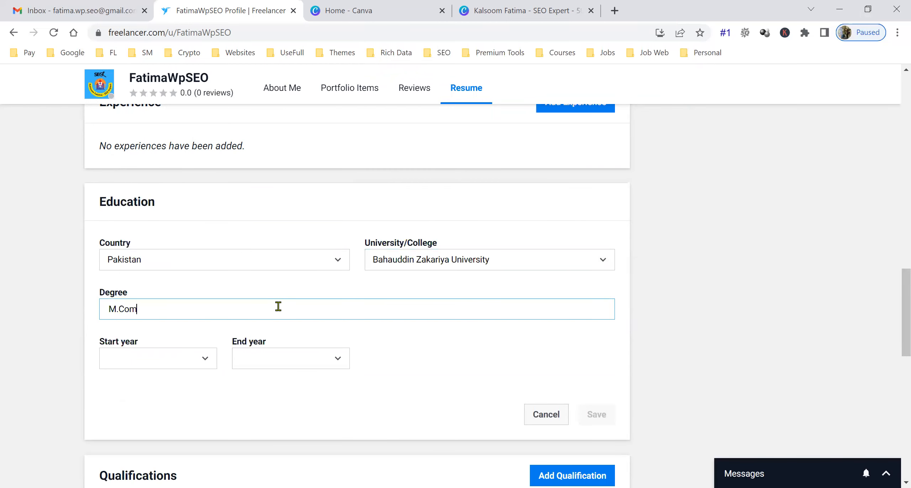
- Set the M.Com entry's start year to 2010 and end year to 2012, and save it
left_click(190, 362)
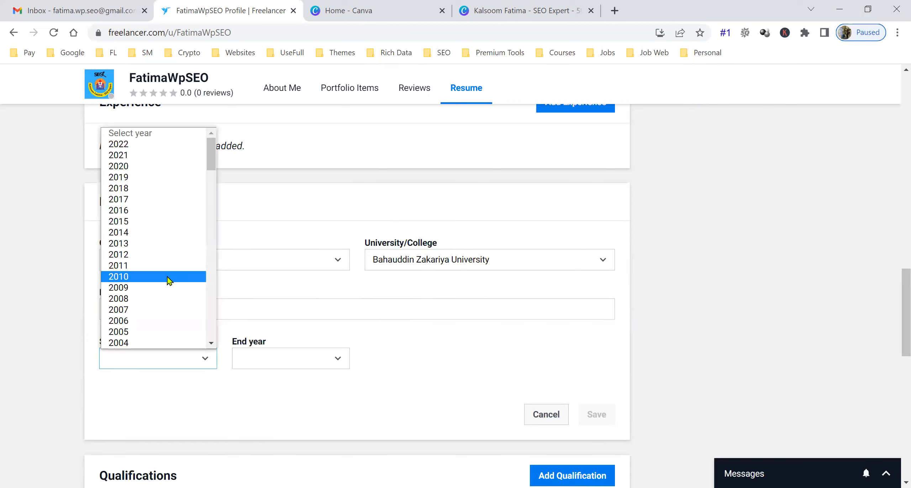
left_click(277, 363)
left_click(275, 360)
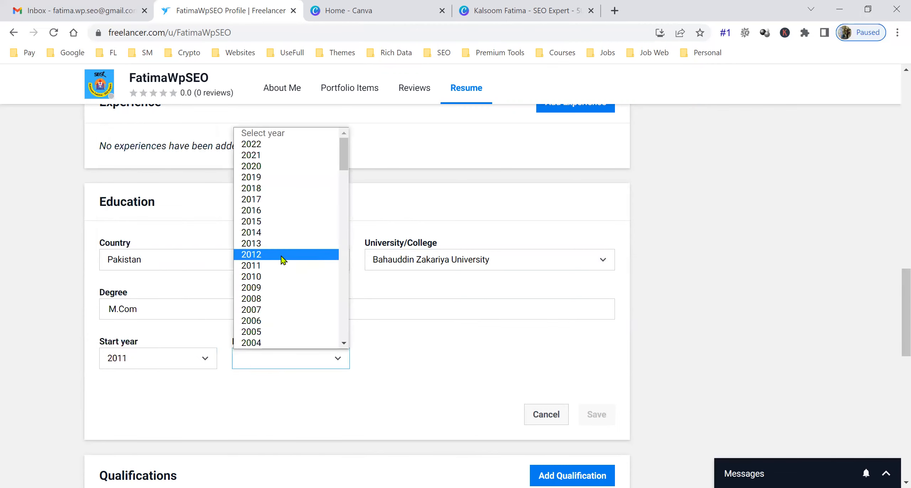
left_click(281, 255)
left_click(175, 370)
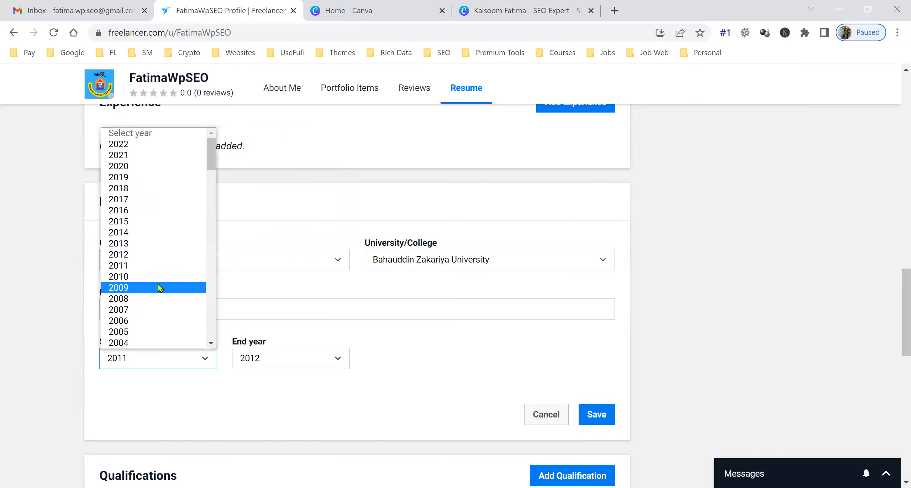
left_click(161, 280)
left_click(592, 415)
left_click(600, 415)
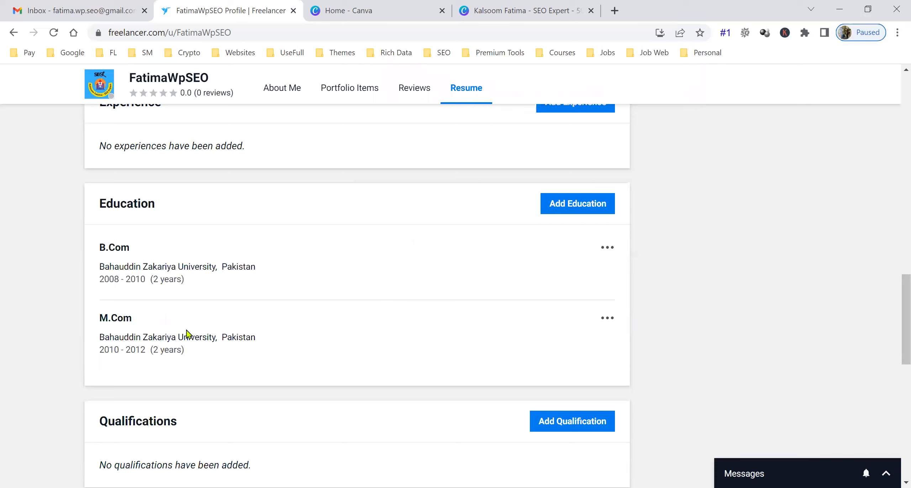
- Delete the B.Com entry from the Education section
scroll(329, 349, "down", 3)
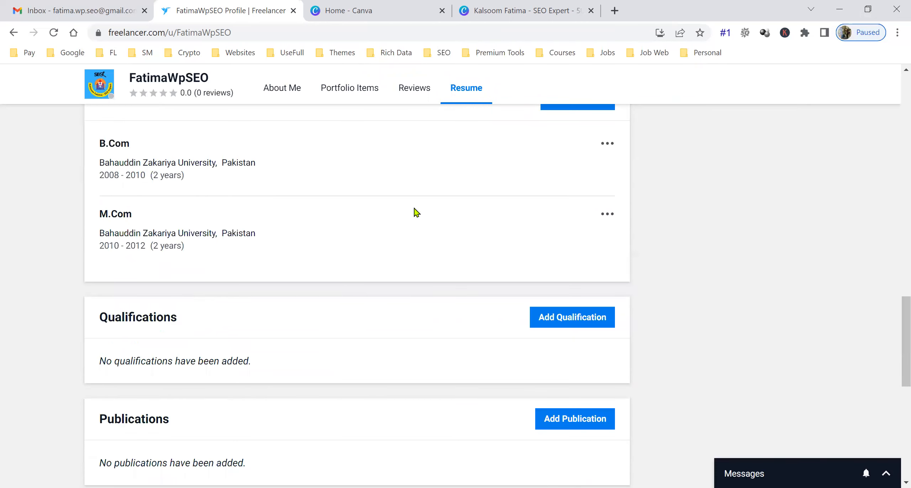
scroll(424, 227, "up", 3)
left_click(607, 247)
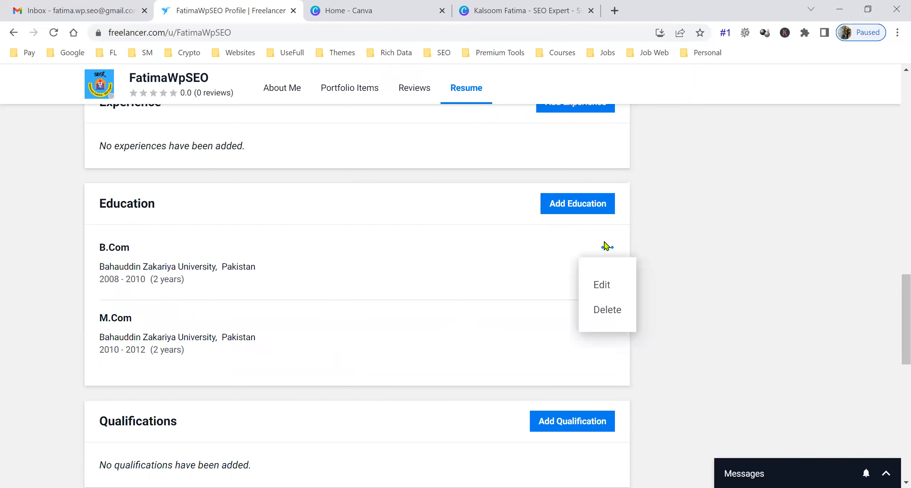
left_click(606, 309)
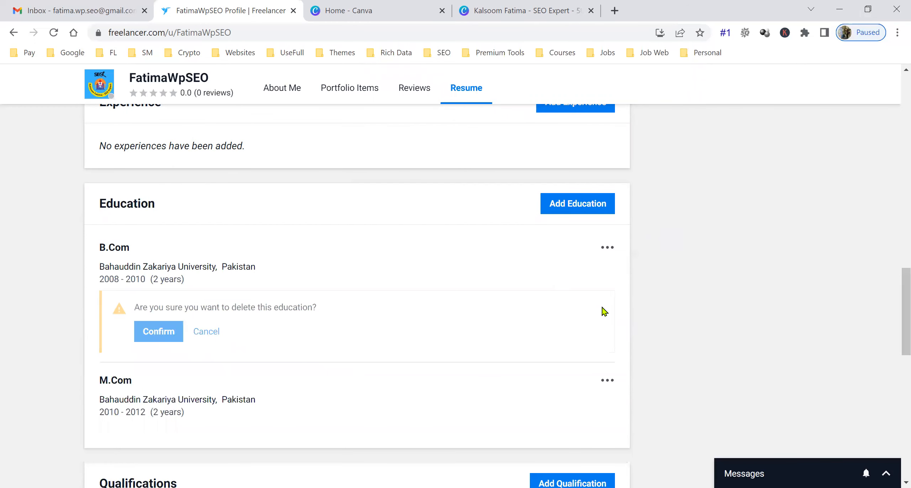
left_click(142, 330)
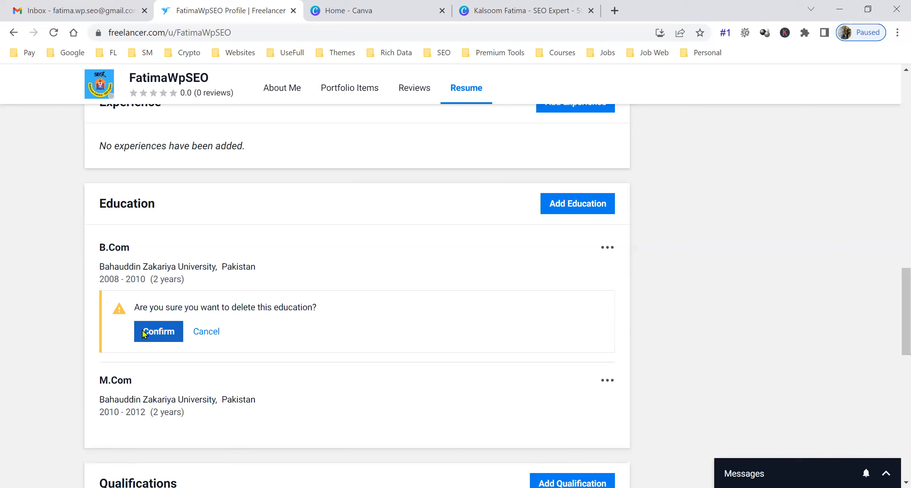
- Start another education entry with Pakistan as the country and Bahauddin Zakariya University as the university
left_click(583, 205)
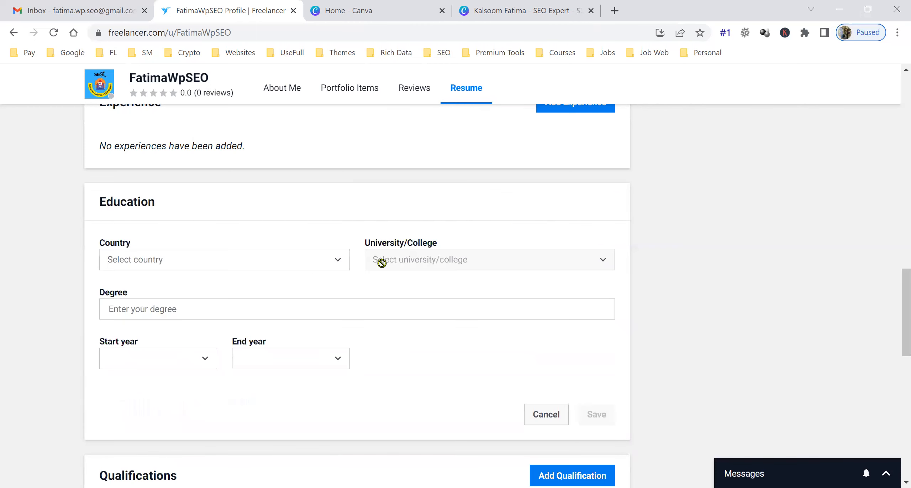
left_click(218, 260)
key("p")
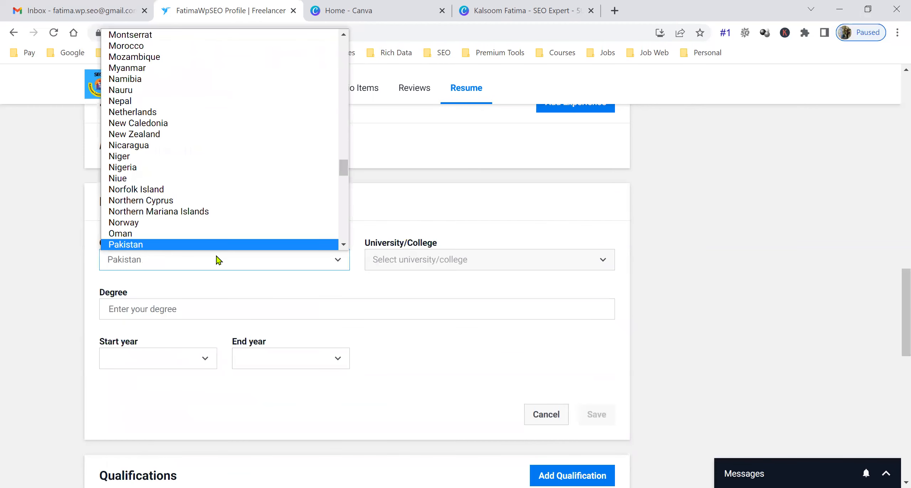
key("Return")
key("p")
key("Tab")
type("b")
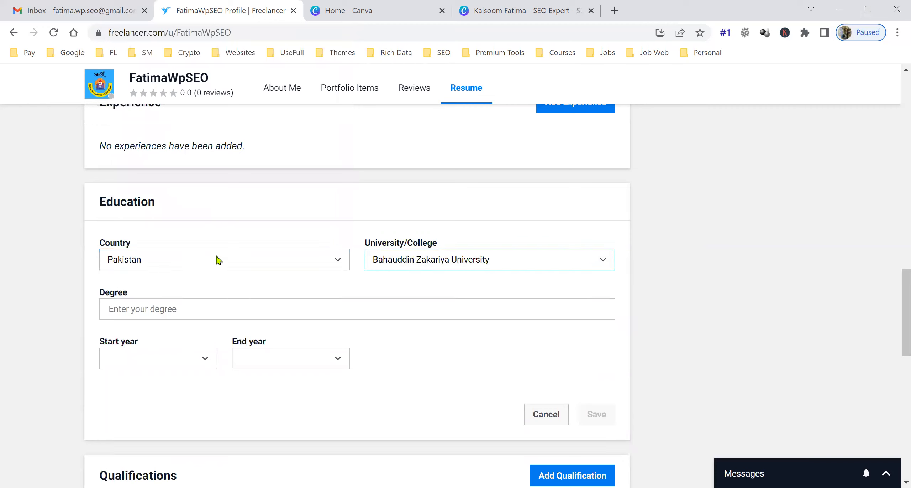
- Enter B.Com as the degree with start year 2008 and end year 2010, and save the entry below M.Com
type("M")
key("BackSpace")
type("B.Com")
key("Tab")
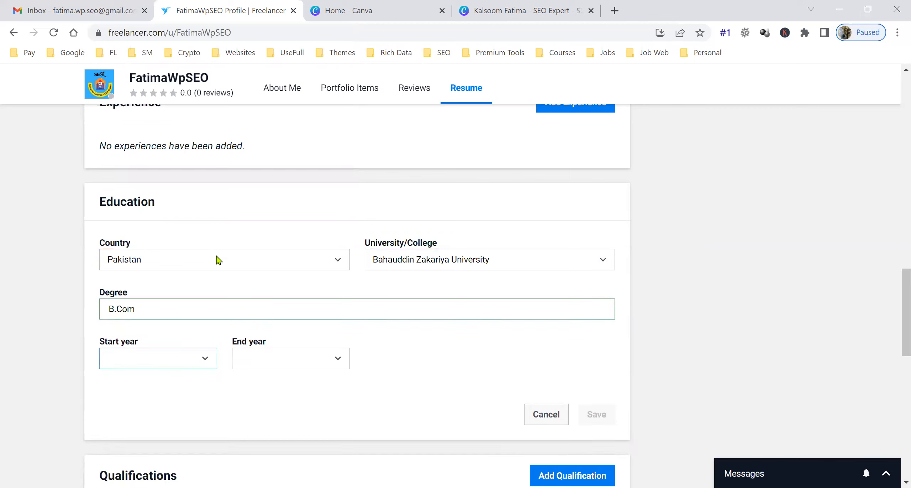
key("2")
key("Tab")
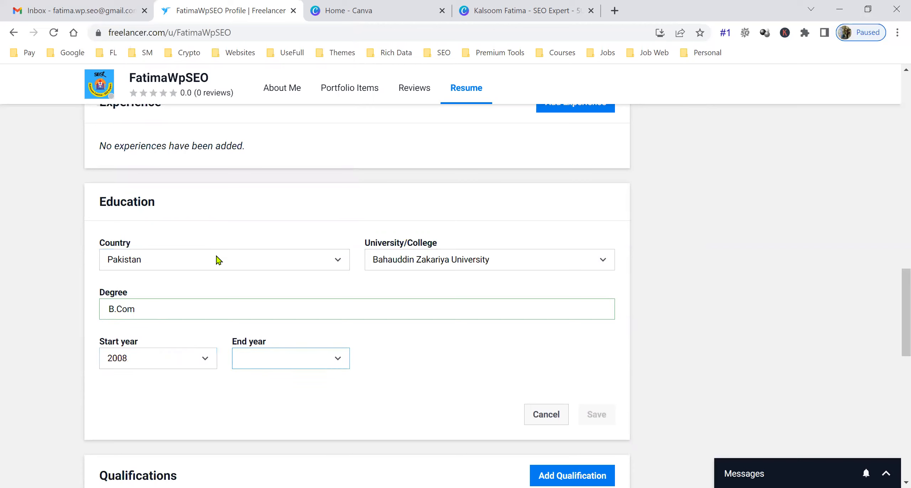
key("2")
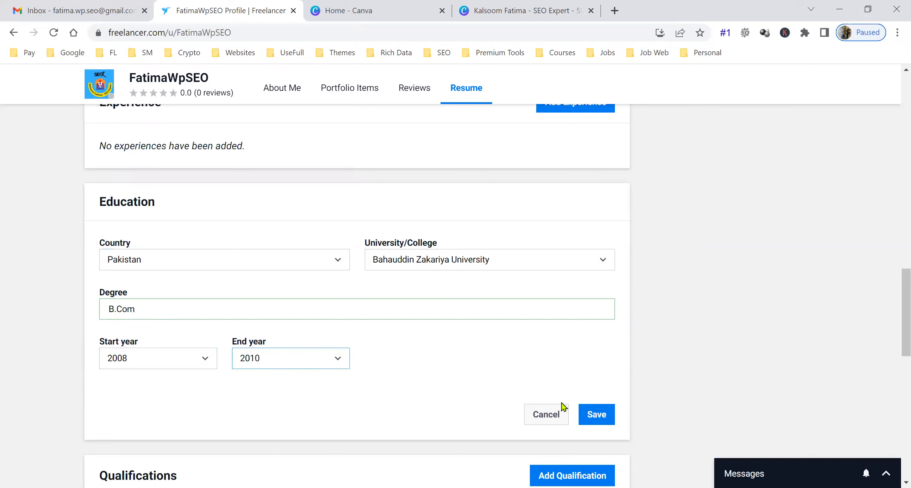
left_click(596, 413)
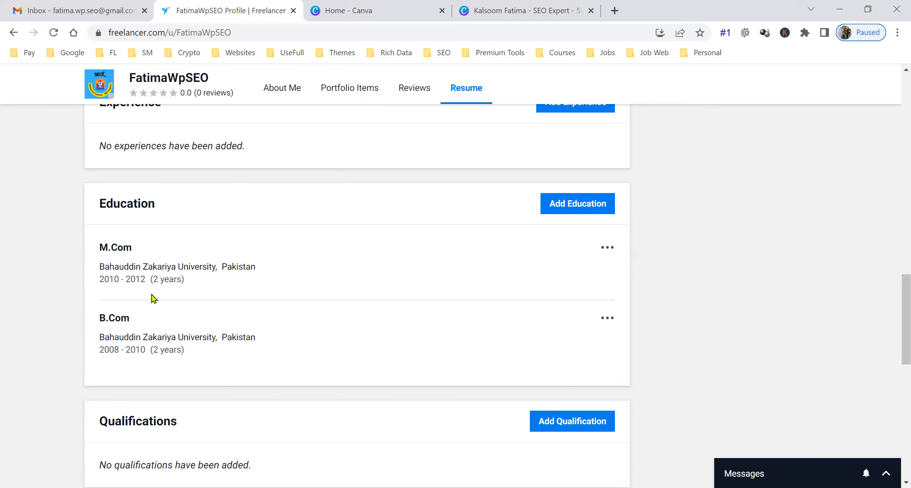
- Start a new work experience entry in the Experience section of the resume
scroll(203, 295, "down", 5)
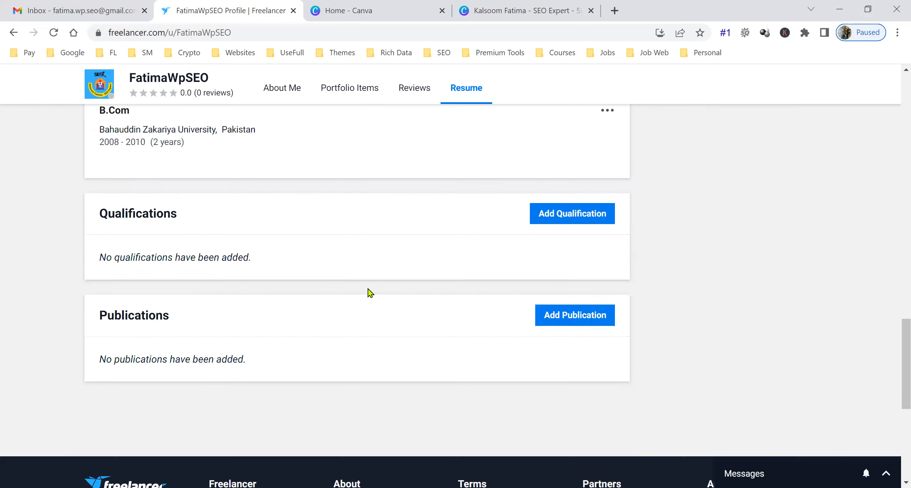
scroll(370, 292, "up", 8)
left_click(600, 215)
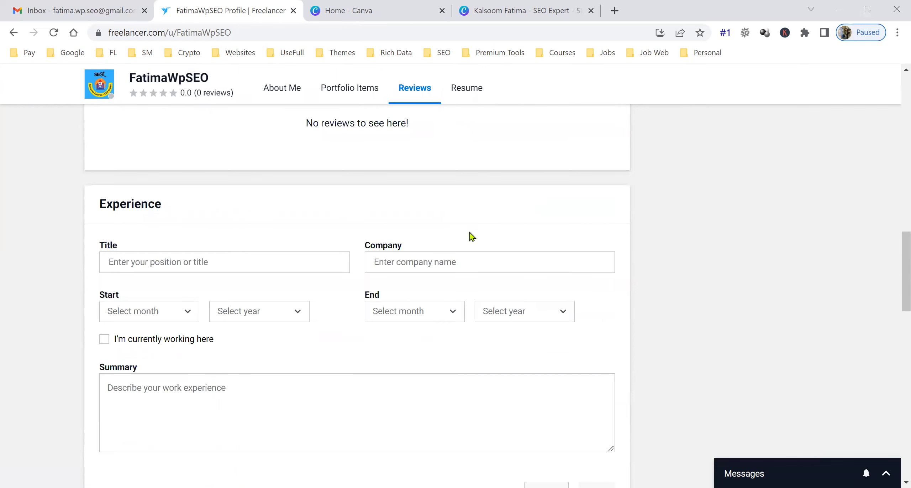
scroll(213, 250, "down", 3)
left_click(249, 162)
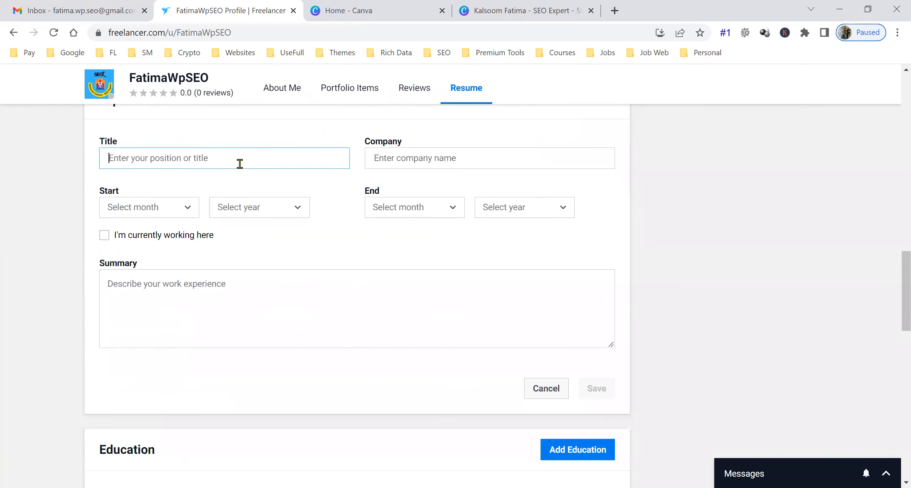
scroll(43, 299, "up", 3)
scroll(46, 303, "down", 3)
type("Content Writi")
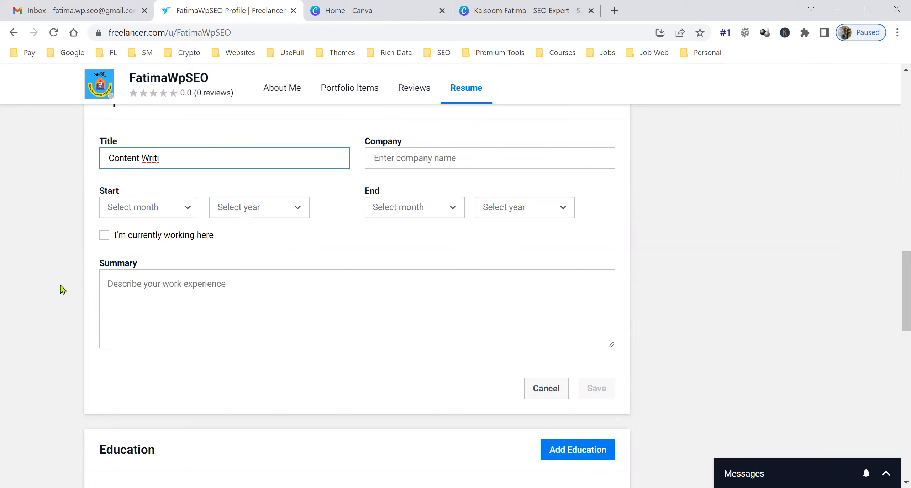
scroll(64, 300, "up", 3)
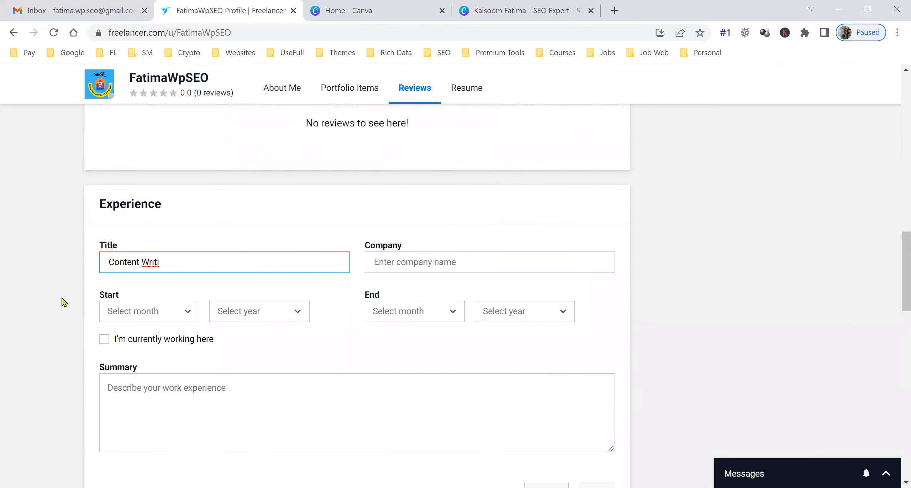
type("iti")
key("BackSpace")
key("BackSpace")
key("BackSpace")
key("BackSpace")
key("BackSpace")
key("BackSpace")
key("BackSpace")
key("BackSpace")
key("BackSpace")
key("BackSpace")
key("BackSpace")
key("BackSpace")
key("BackSpace")
- Enter SEO Expert as the experience title and Digital Applications as the company
type("SEO Expe")
key("Tab")
type("Digital Applications")
key("Tab")
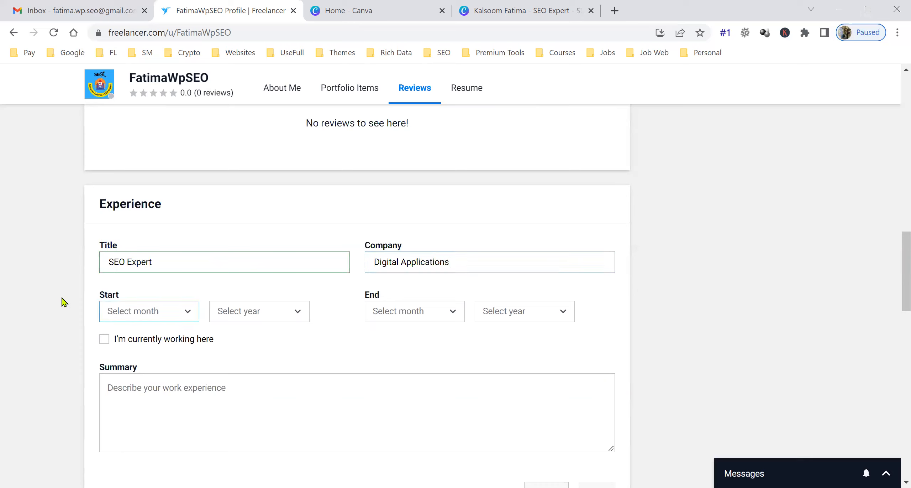
- Set the SEO Expert entry's start to January 2022 and mark it as the current job
left_click(182, 316)
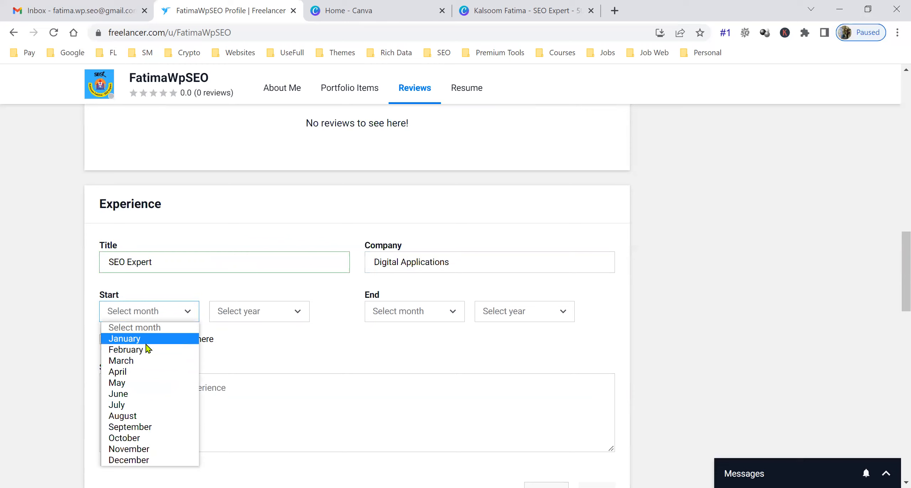
left_click(145, 343)
left_click(253, 310)
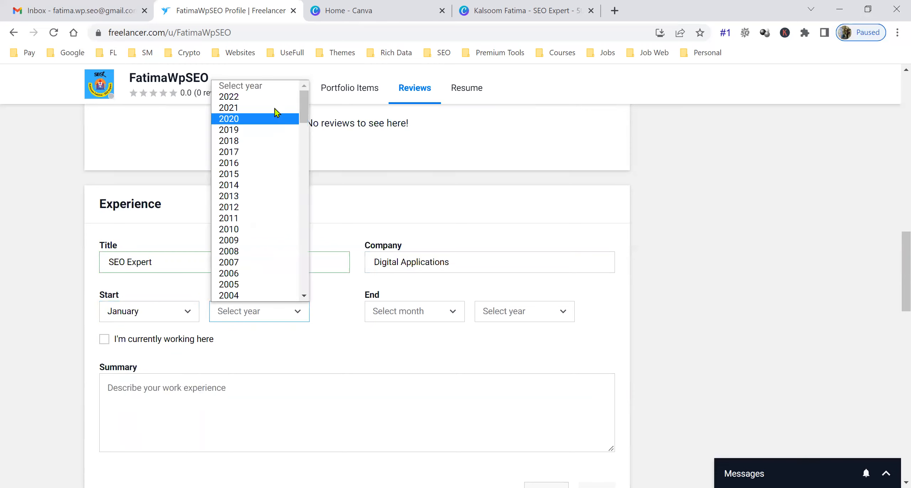
left_click(320, 270)
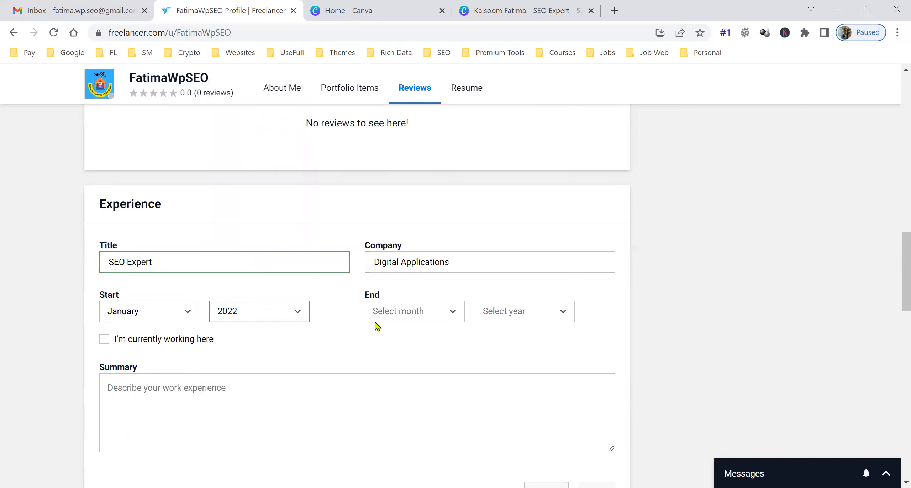
left_click(430, 317)
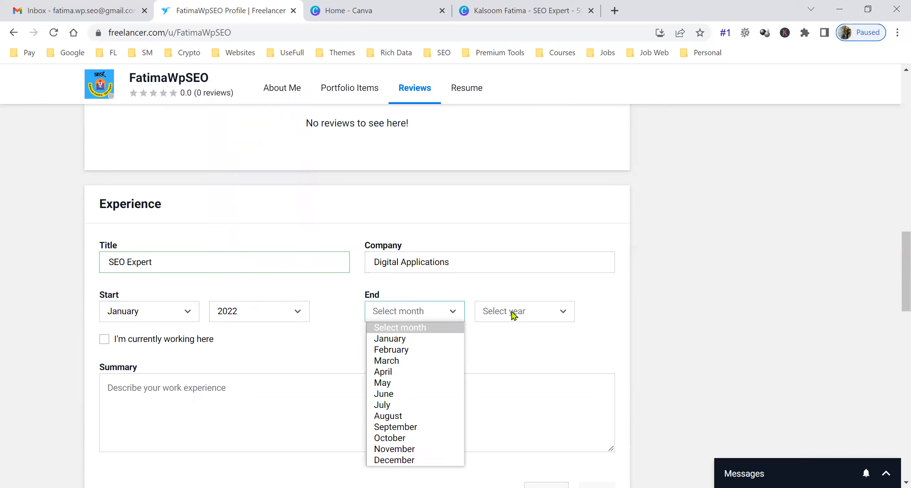
left_click(104, 339)
- Write the experience summary "I am working as an SEO Expert and leading a team in Digital Applications Software House."
scroll(195, 380, "down", 3)
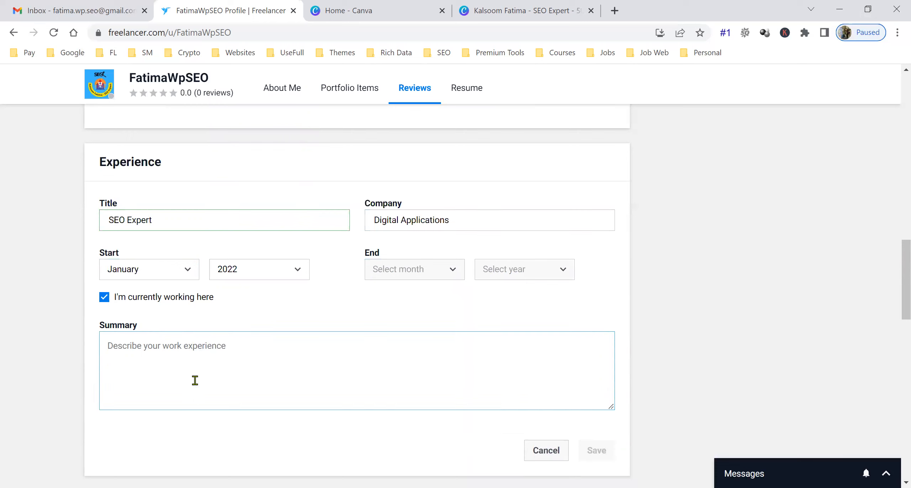
left_click(225, 311)
type("I am")
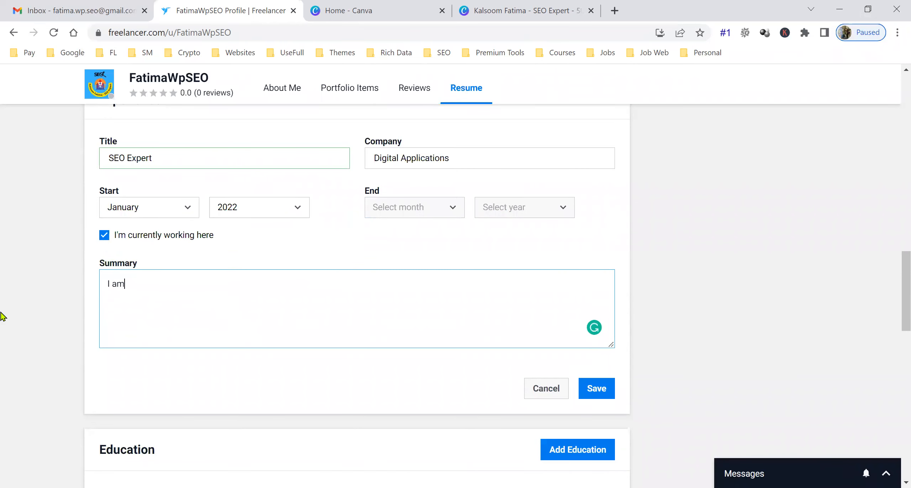
type(" working as an SEO Expert and leading a team")
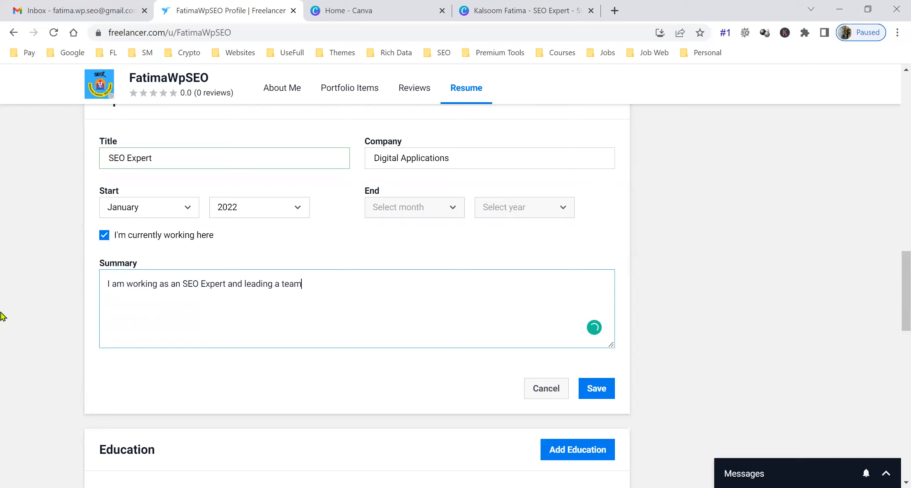
type(" in Digital Applications Software House.")
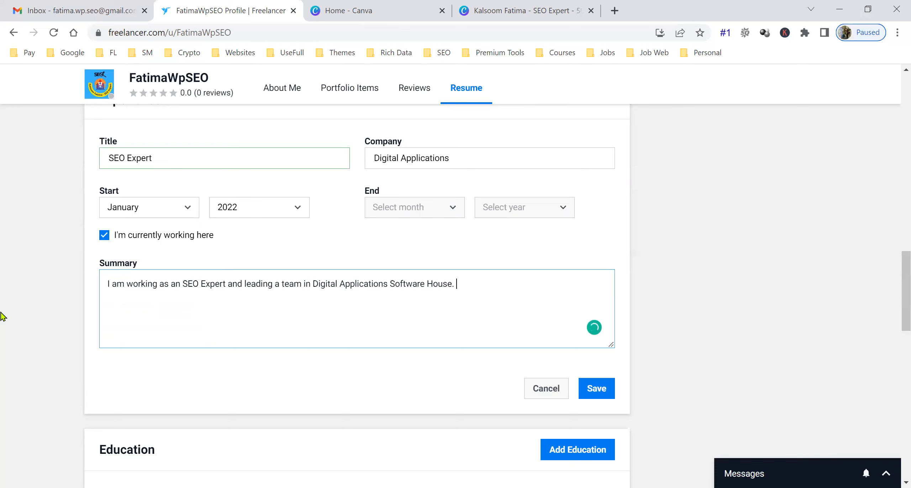
- Set the SEO Expert entry's start year to 2020 and save the experience entry
scroll(24, 316, "up", 3)
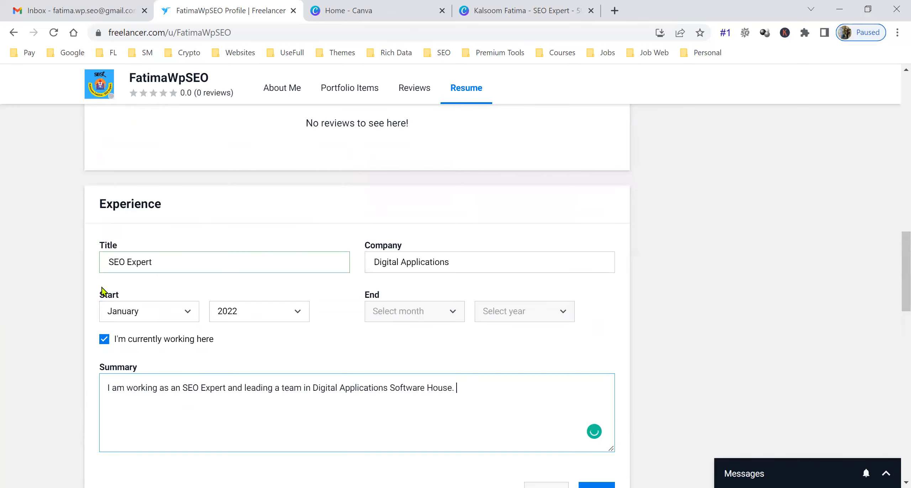
left_click(235, 315)
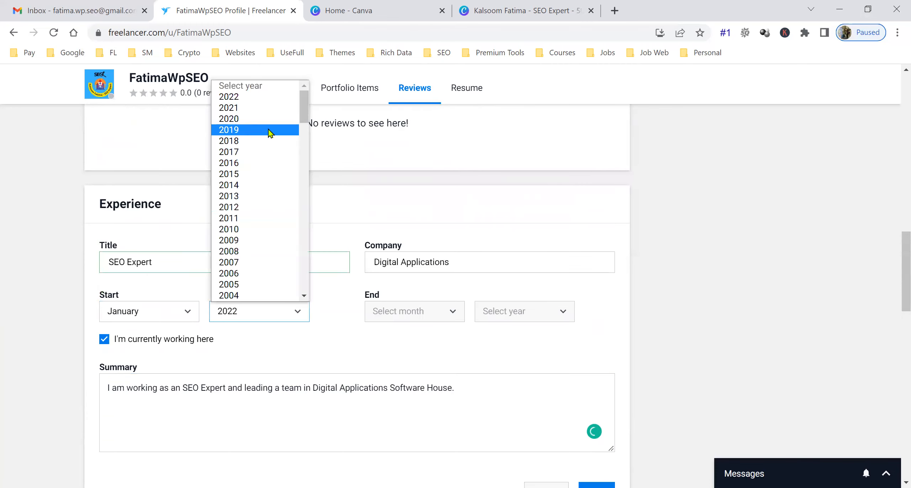
left_click(776, 253)
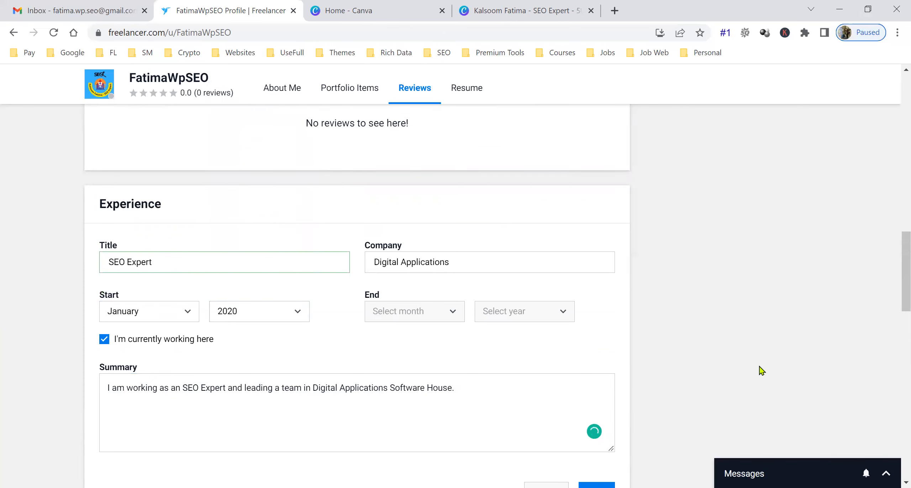
scroll(759, 370, "down", 3)
left_click(593, 388)
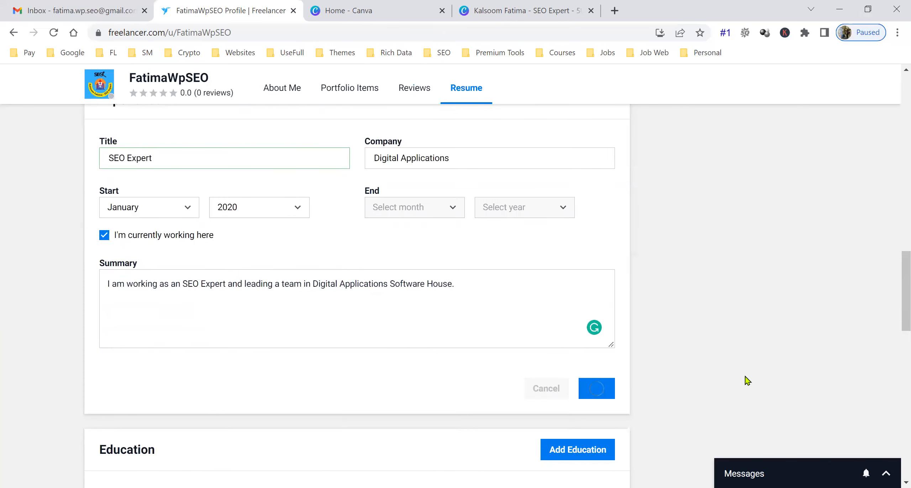
- Add another experience entry with Content Writer as the title and Digital Applications as the company
scroll(716, 360, "up", 3)
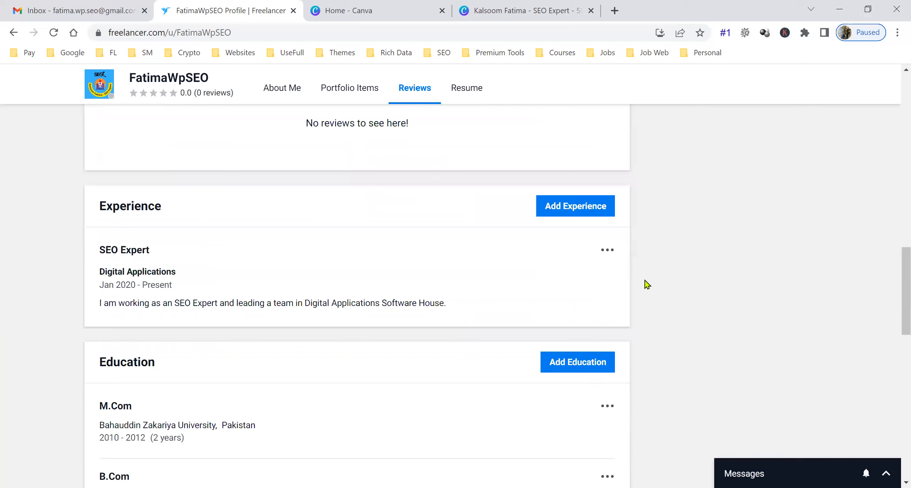
left_click(580, 216)
left_click(268, 256)
type("Content Writer")
key("Tab")
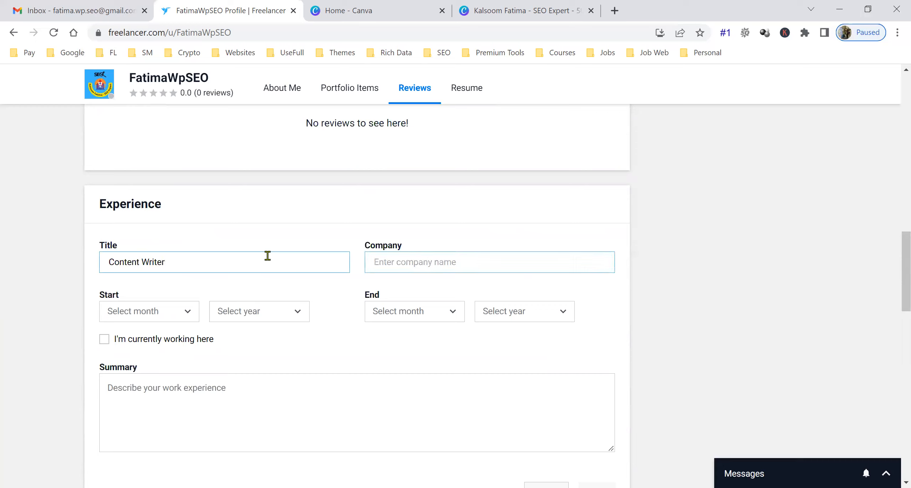
type("Digital Appl")
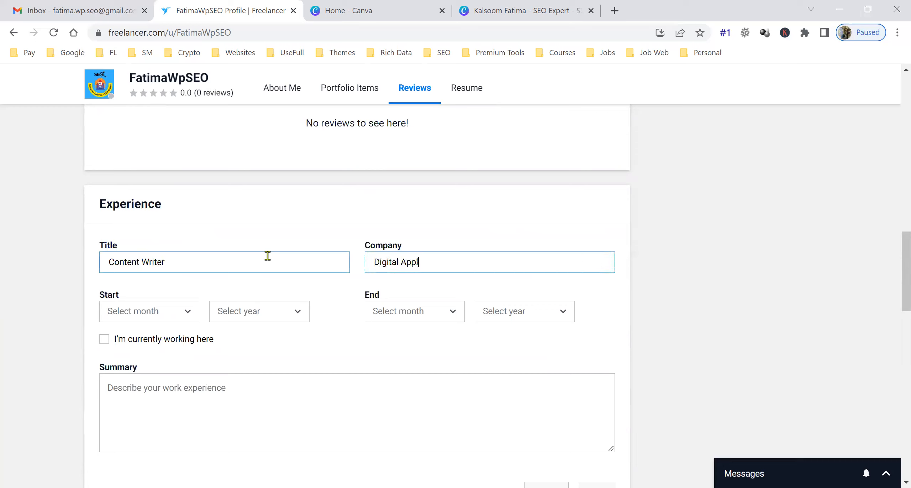
type("ications")
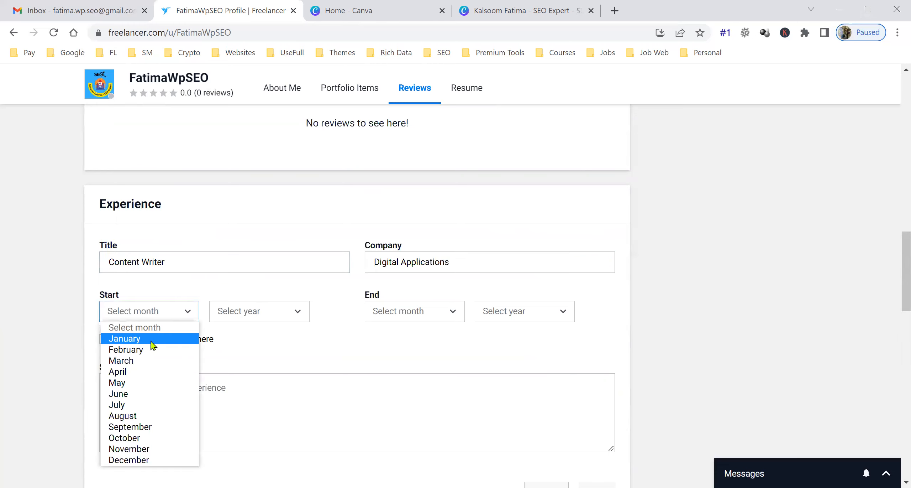
- Set the Content Writer entry's start to January 2018 and its end month to December, and open the end year choices
left_click(245, 311)
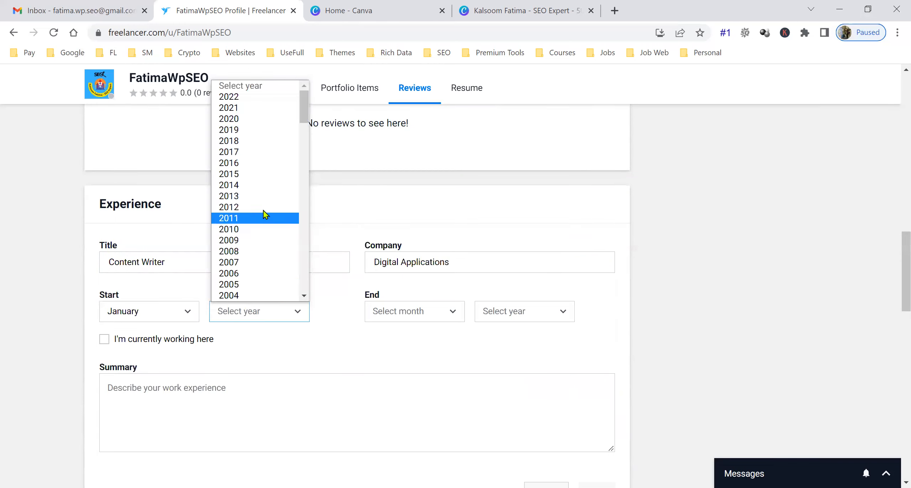
scroll(264, 274, "down", 12)
scroll(263, 248, "up", 12)
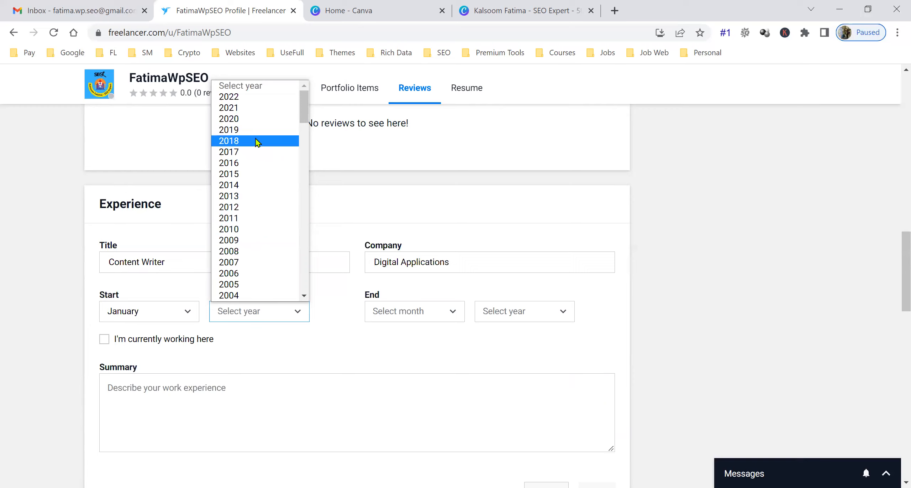
left_click(257, 141)
left_click(437, 313)
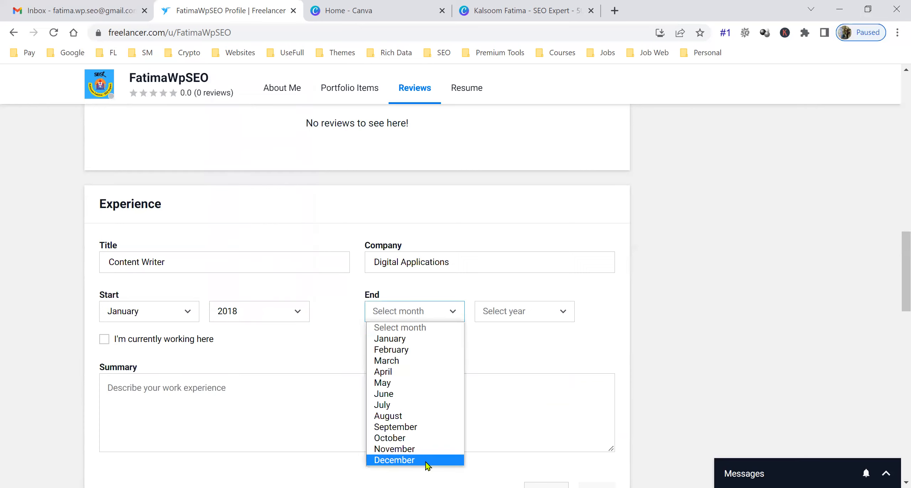
left_click(521, 311)
scroll(529, 204, "down", 10)
scroll(535, 205, "up", 10)
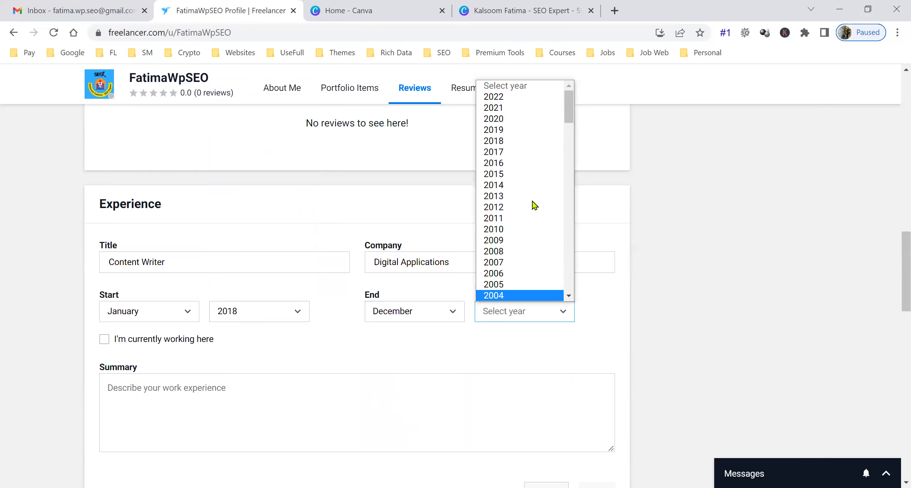
- Set the end year of the Content Writer experience to 2019
left_click(508, 129)
scroll(714, 338, "down", 5)
scroll(641, 331, "up", 2)
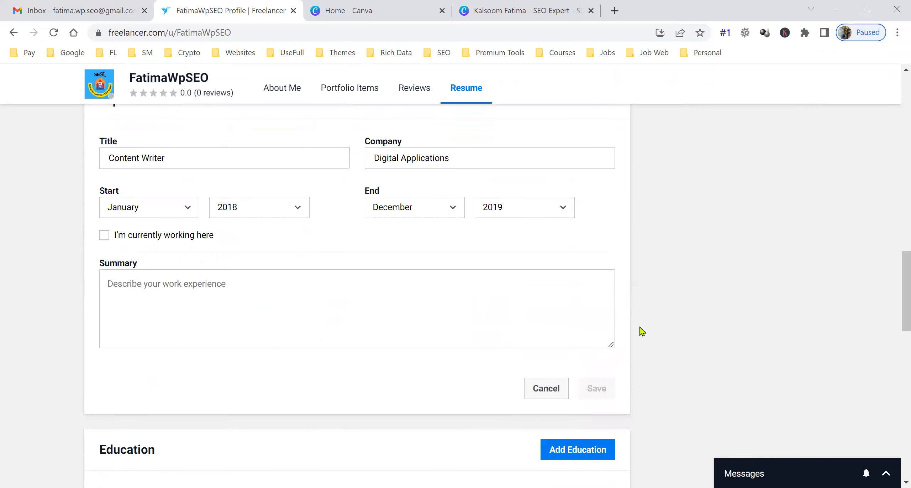
- Write the experience summary "I worked as an SEO based content writer. I wrote many blogs related to technology, digital media & medical."
left_click(319, 306)
type("I w")
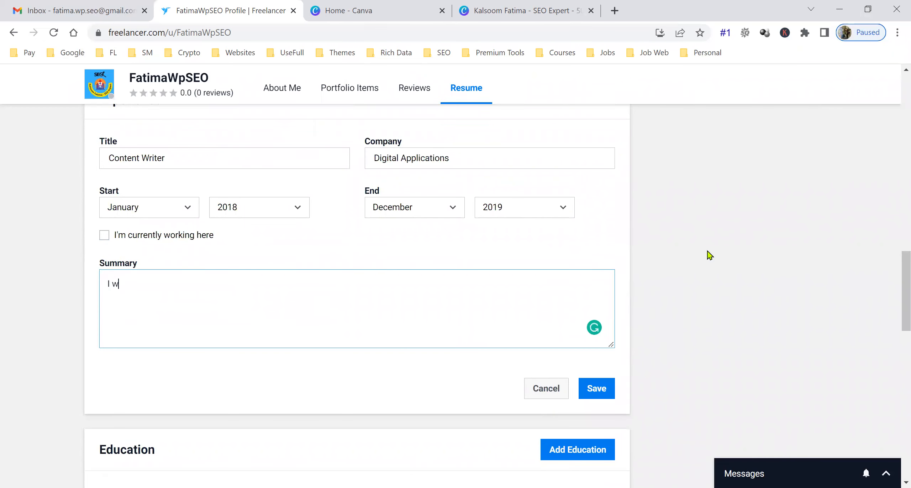
type("orked as")
type(" a content ")
type("SE")
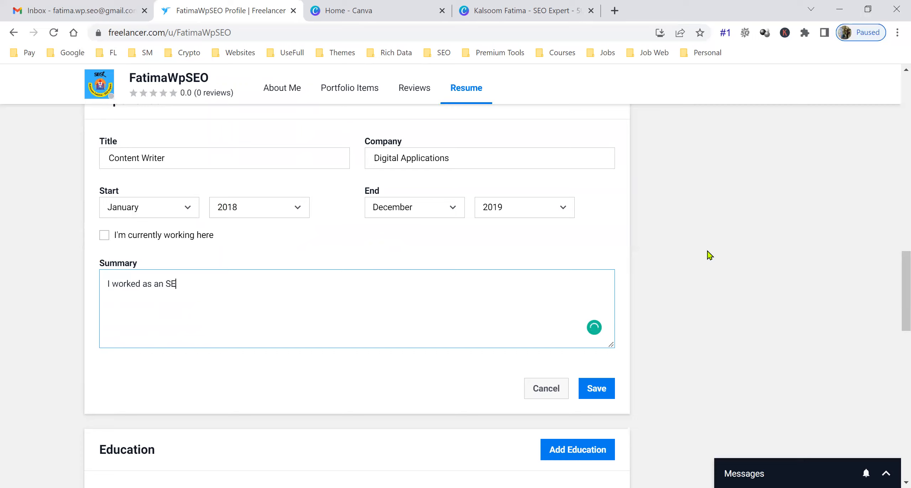
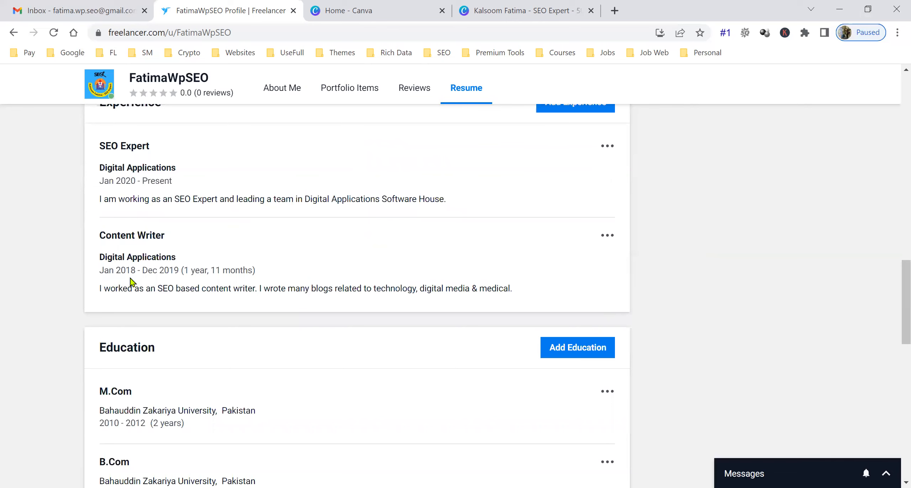
- Open a new entry in the profile's Qualifications section, ready for the professional certificate or award name
scroll(327, 291, "up", 2)
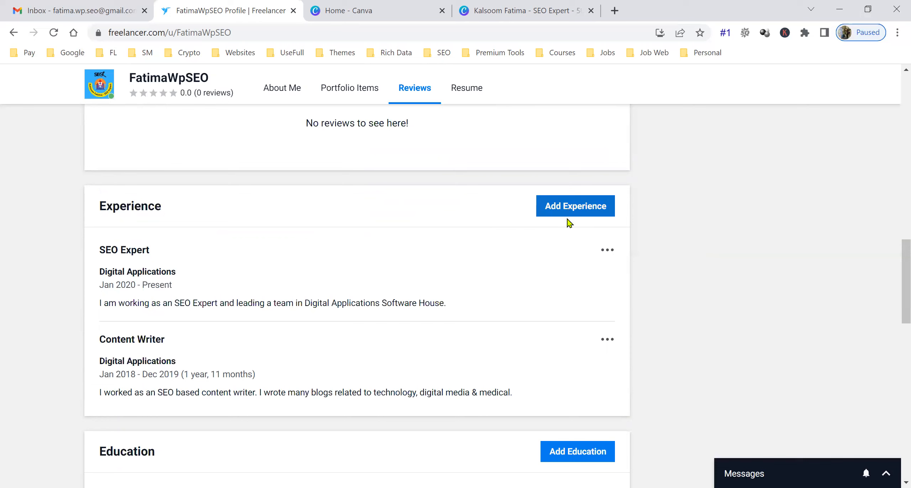
scroll(733, 331, "down", 2)
scroll(732, 331, "down", 7)
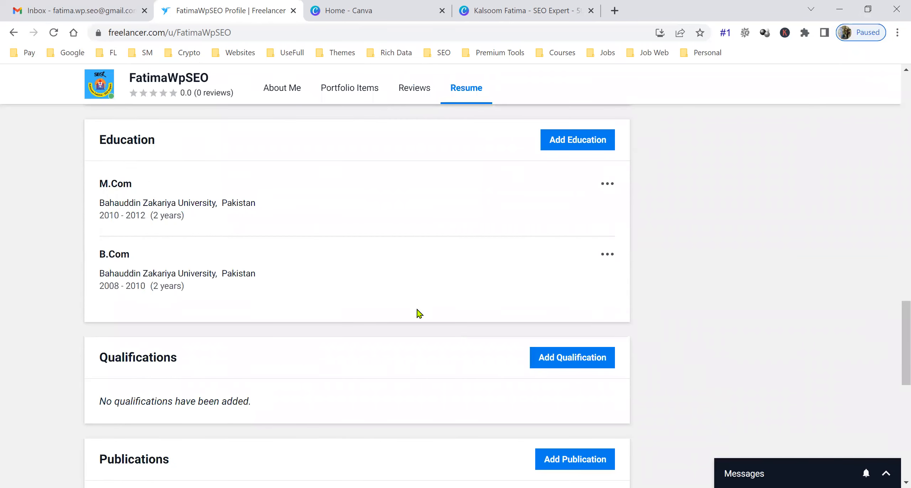
scroll(417, 314, "down", 3)
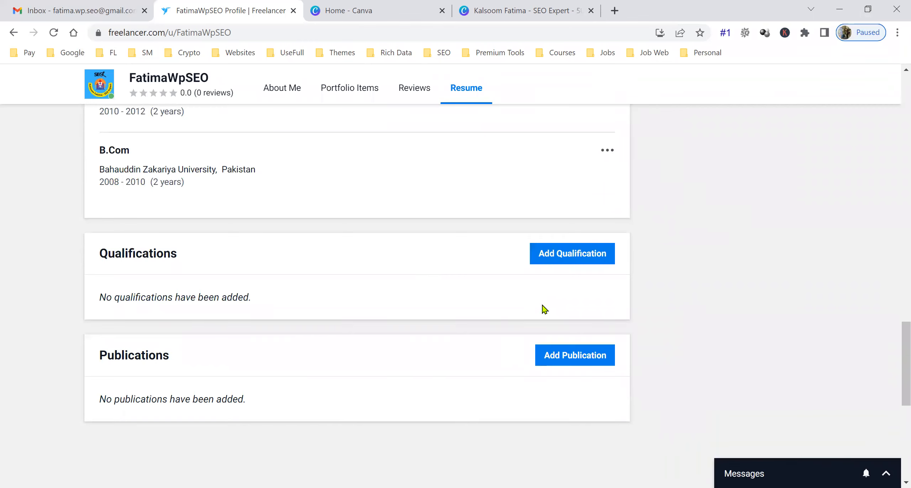
left_click(596, 265)
left_click(171, 308)
left_click(478, 307)
scroll(633, 338, "down", 3)
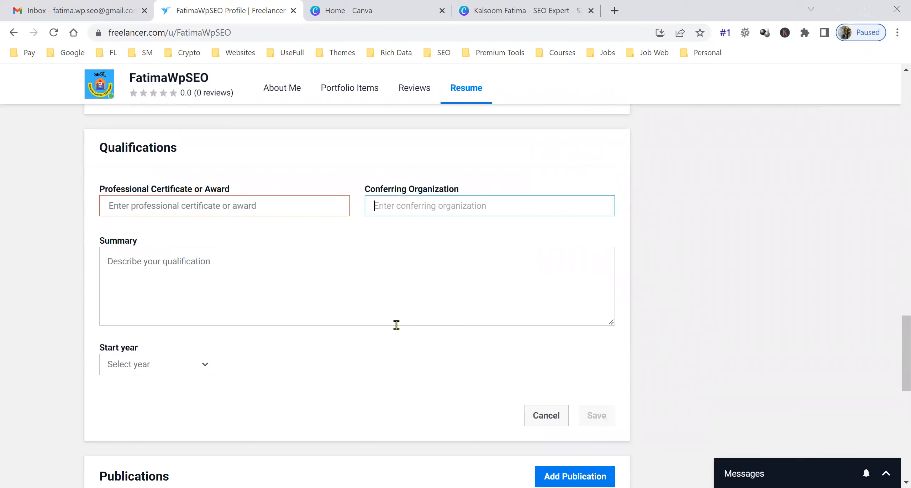
left_click(247, 206)
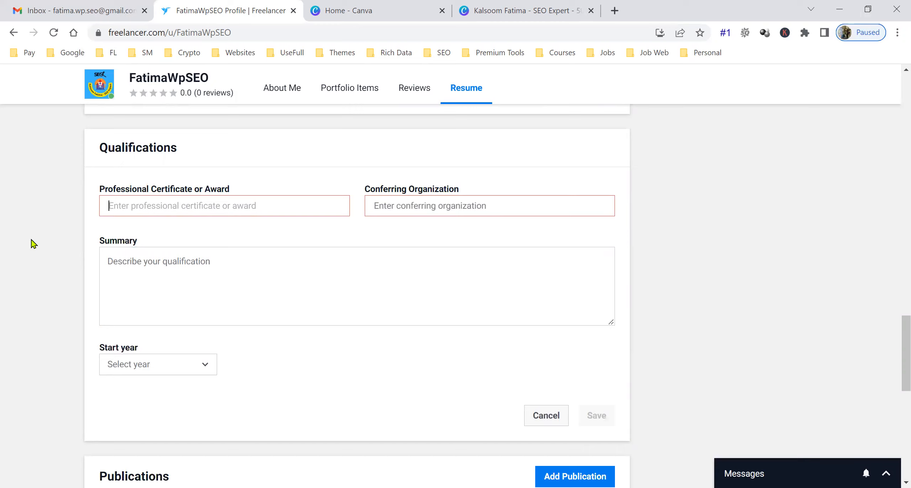
- Enter "WordPress Website Manager" as the professional certificate or award and "Digital Applications" as the conferring organization
type("W")
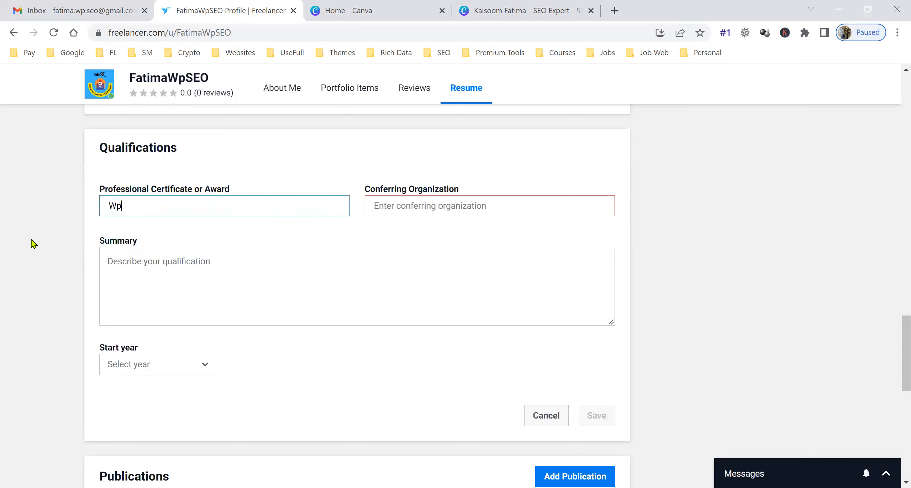
type("ordpress Blogging")
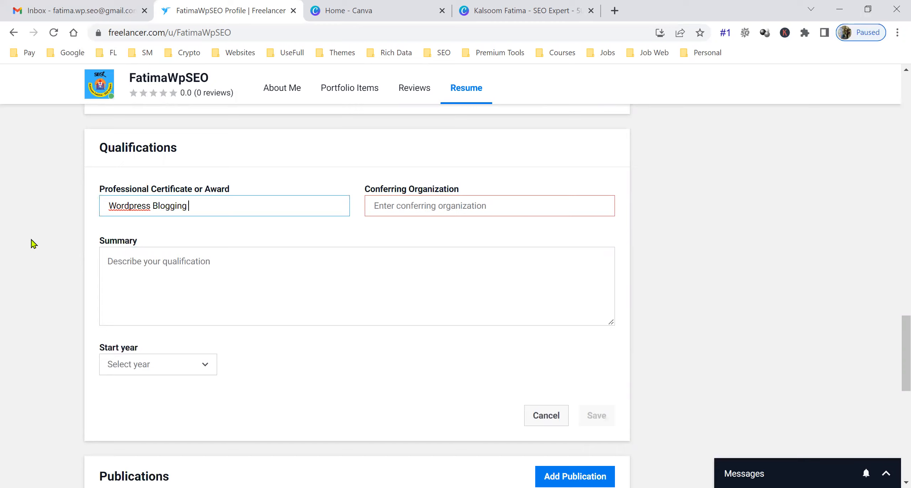
type("anager")
key("BackSpace")
key("BackSpace")
key("BackSpace")
key("BackSpace")
key("BackSpace")
key("BackSpace")
key("BackSpace")
key("BackSpace")
key("BackSpace")
key("BackSpace")
key("BackSpace")
key("BackSpace")
key("BackSpace")
key("BackSpace")
key("BackSpace")
key("BackSpace")
key("BackSpace")
key("BackSpace")
key("BackSpace")
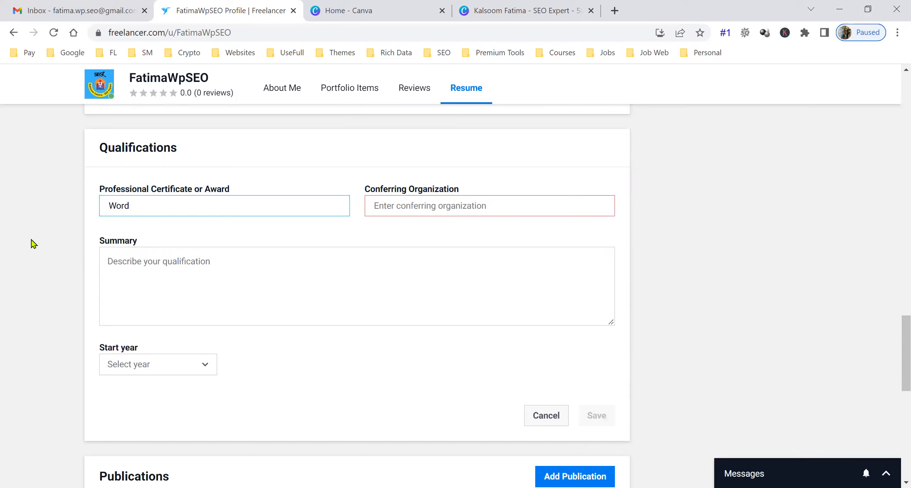
type("ess Website Manager")
key("Tab")
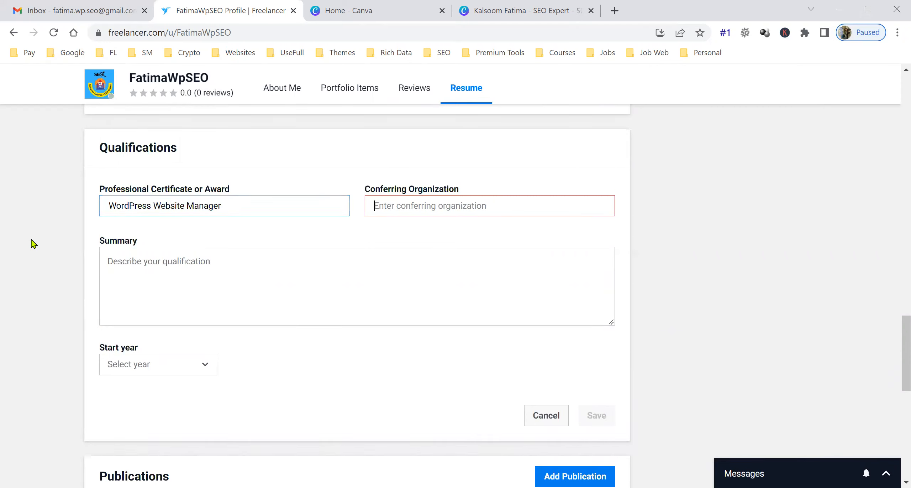
type("Digital Applications")
key("Tab")
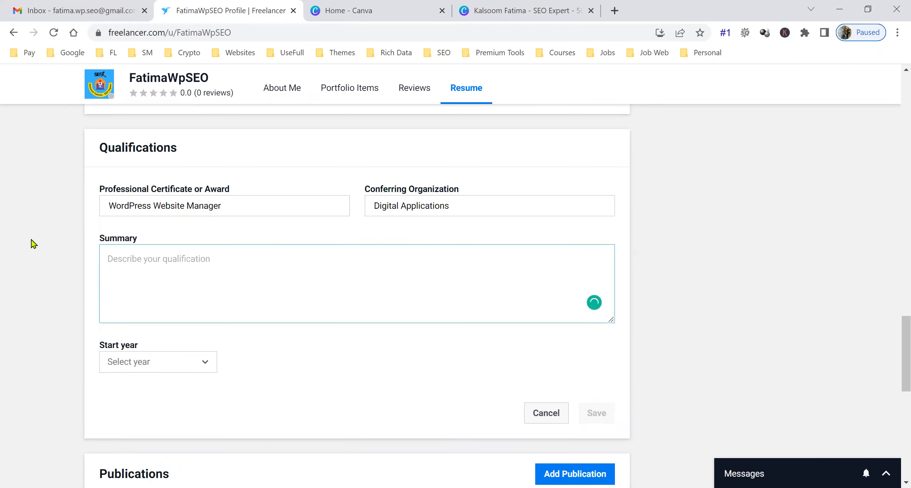
- Start the qualification summary with "I learned how to manage WordPress Websites as a Content Writer and SEO Expert"
type("I hav")
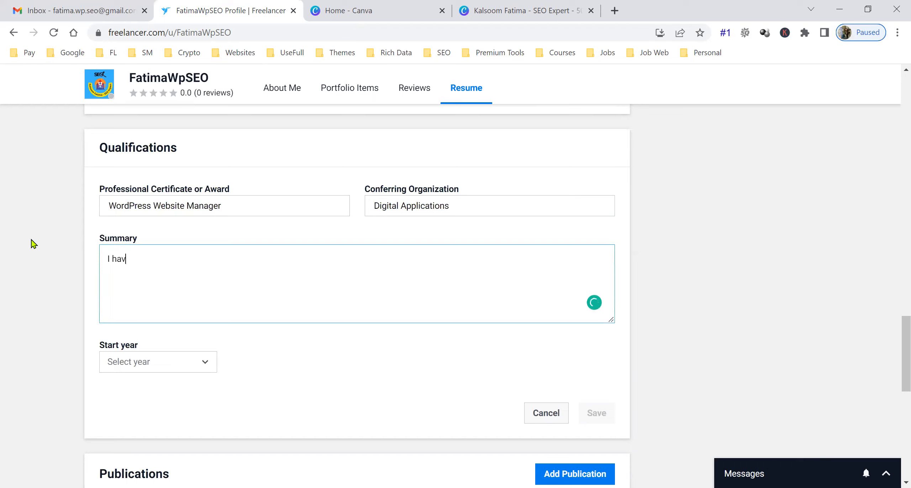
key("BackSpace")
type("learned how to manage Word")
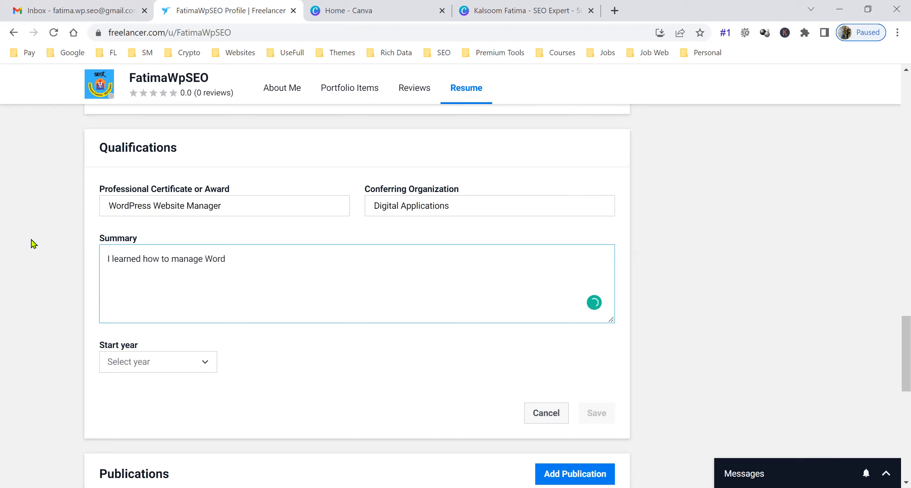
type("Press Websites as a Conten")
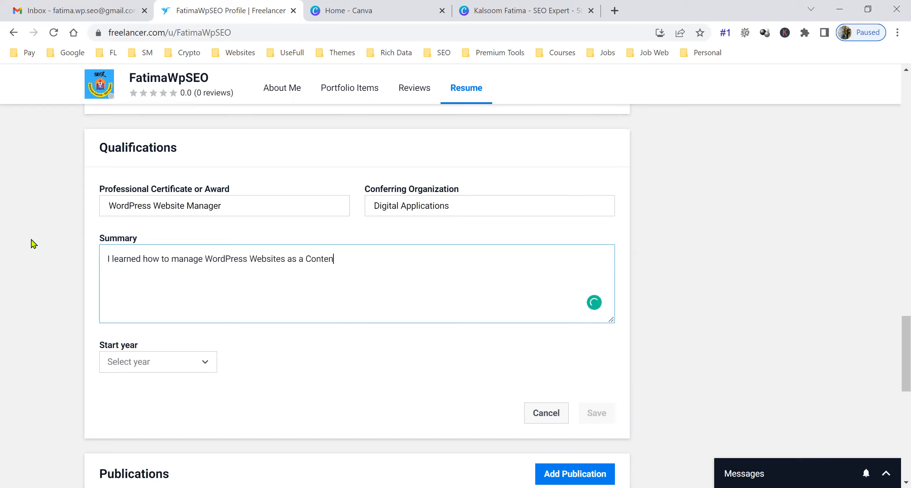
type("t Writter and SEO Expert")
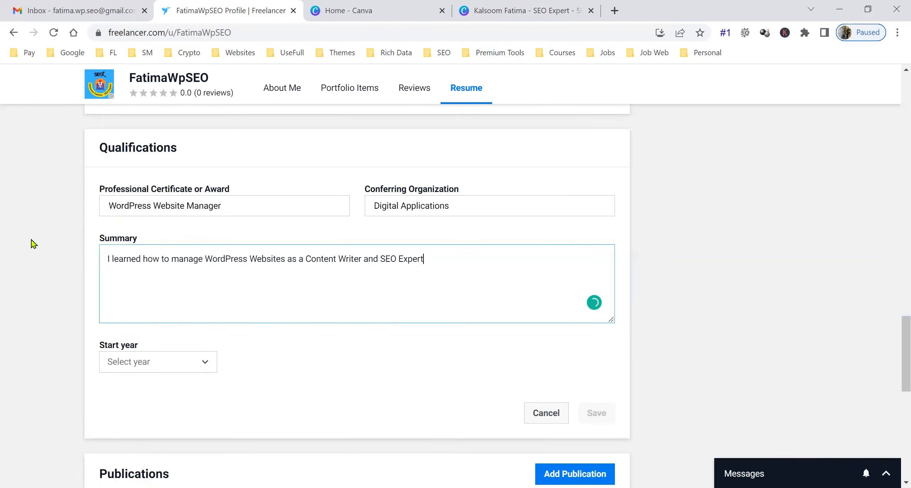
- Add the sentence "I learned how to fix themes issues, how to install plugins, and manage them to promote a website." to the summary
type(". I learned how to fix themes")
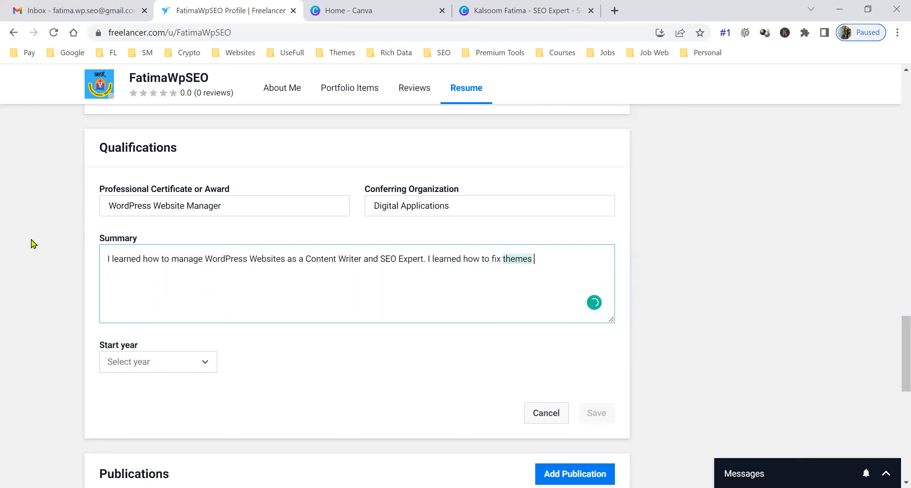
type(" issues, how to install")
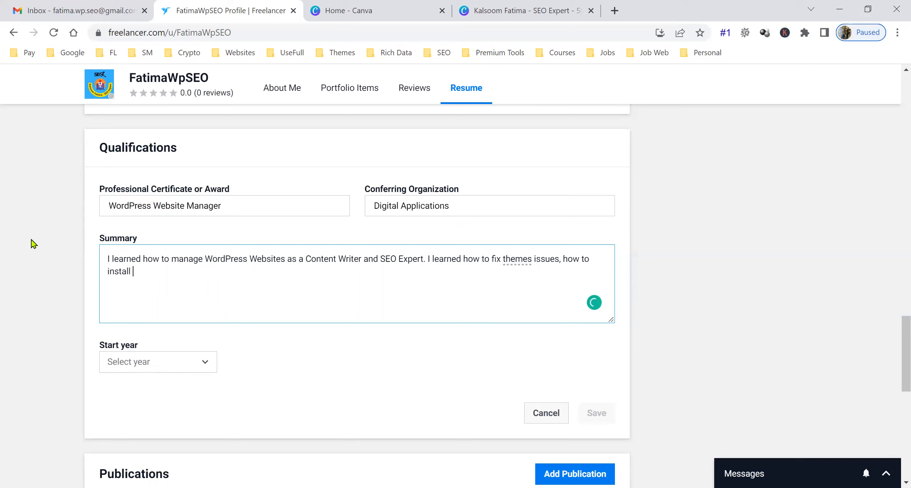
type(" plugins and manage them")
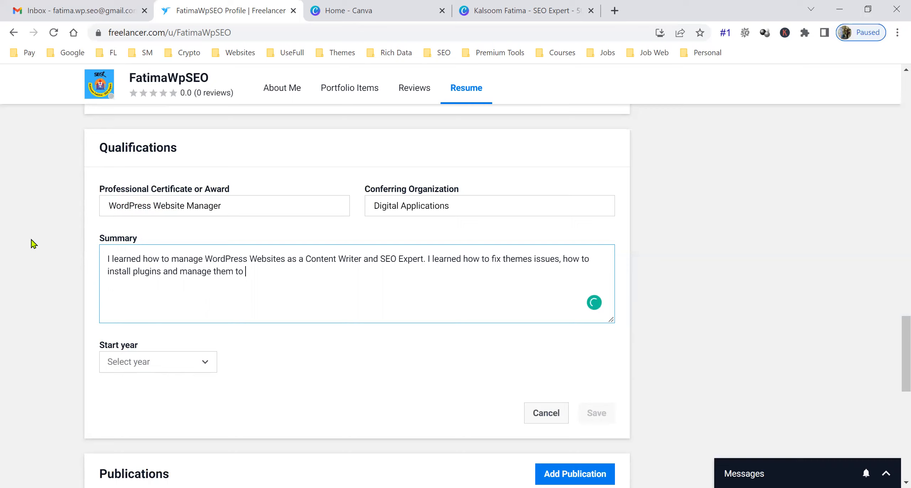
type("to promote a website.")
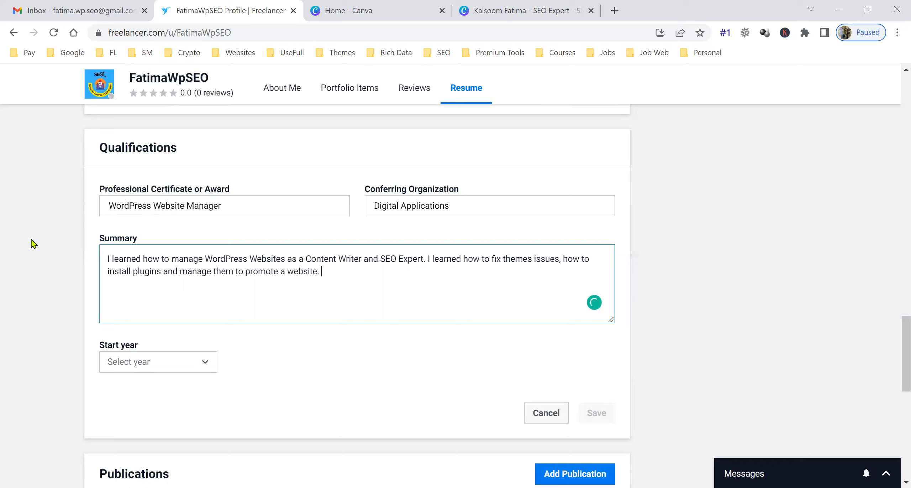
mouse_move(168, 268)
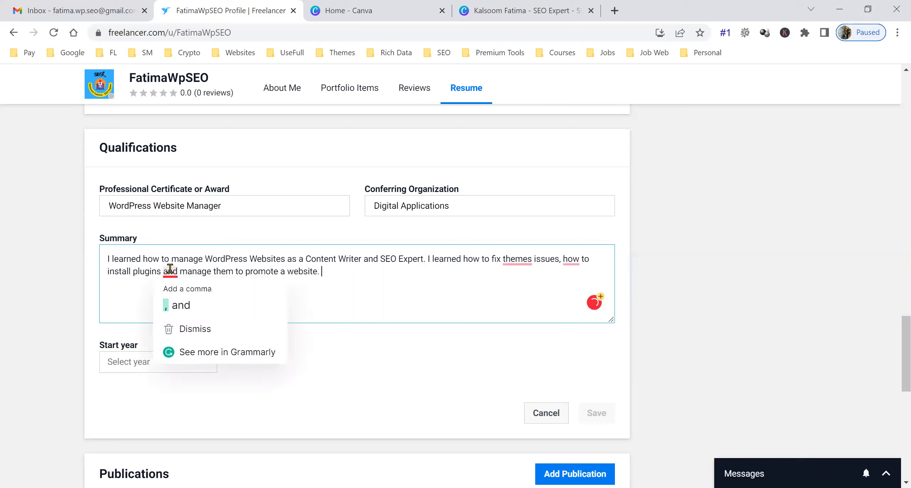
left_click(177, 291)
- Set the qualification's start year to 2020 and save the entry
left_click(171, 364)
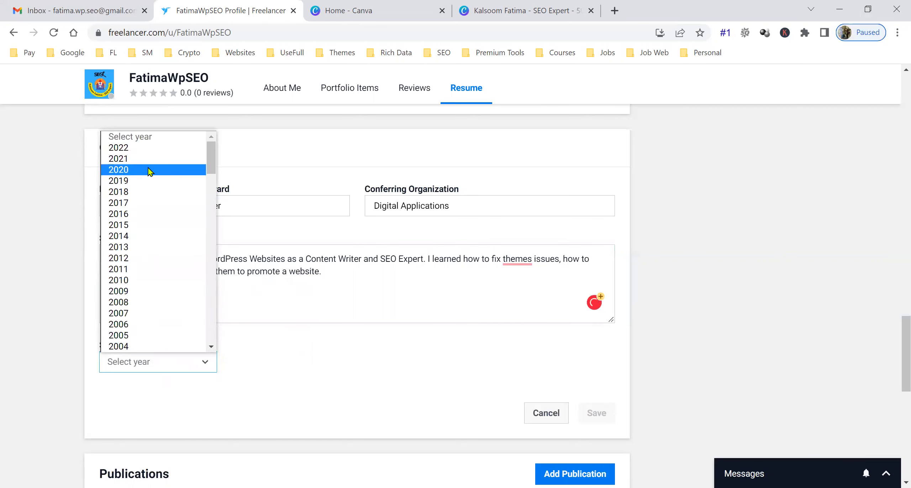
left_click(149, 170)
left_click(595, 419)
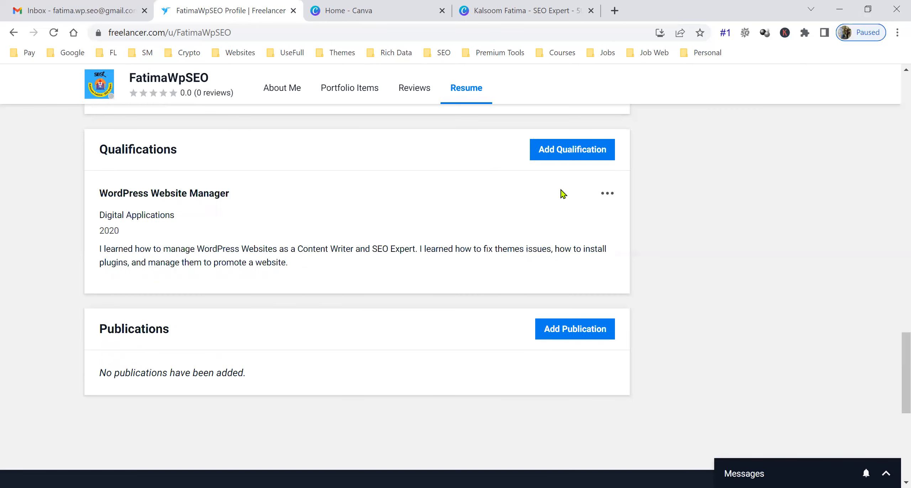
left_click(575, 156)
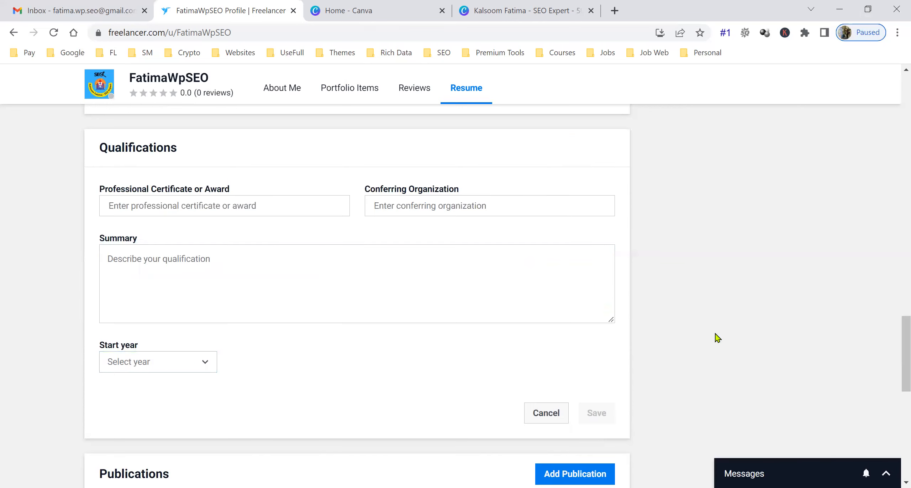
scroll(628, 345, "down", 3)
left_click(537, 311)
scroll(407, 341, "up", 3)
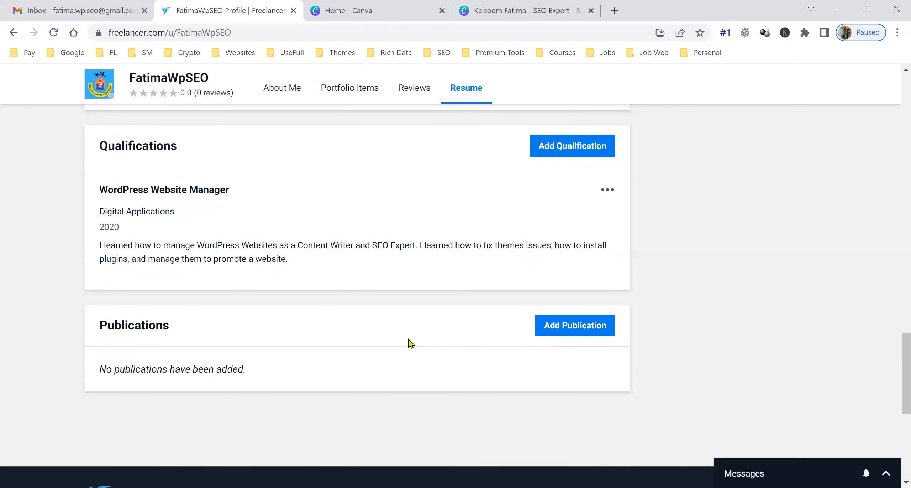
left_click(610, 325)
scroll(667, 357, "down", 3)
left_click(244, 339)
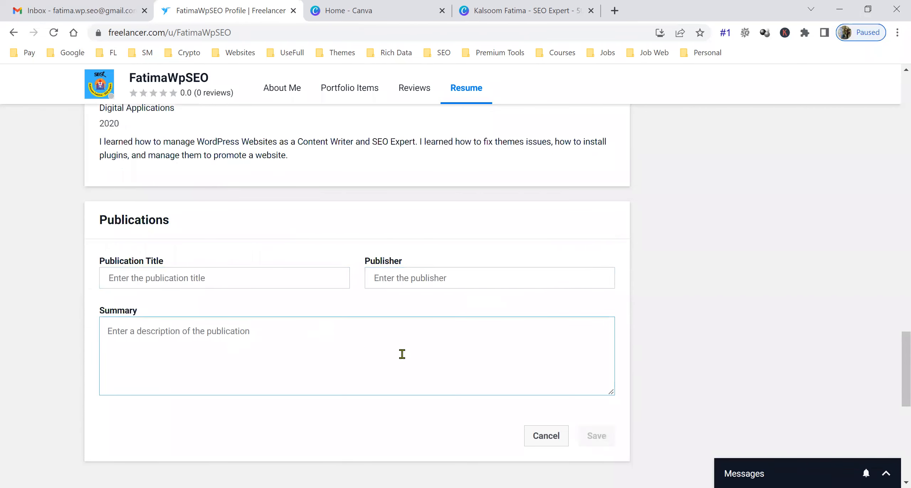
left_click(551, 435)
- Review the profile page, including the introduction, portfolio items, reviews and experience entries
scroll(517, 323, "up", 15)
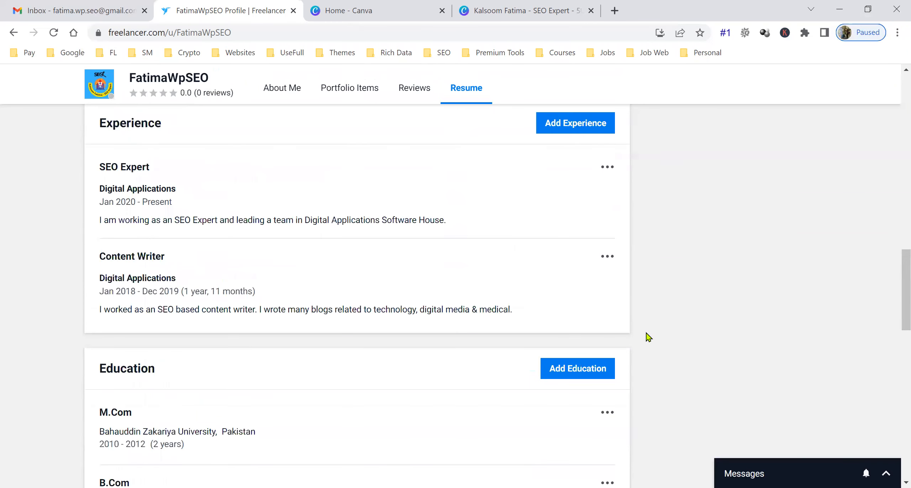
scroll(520, 377, "up", 8)
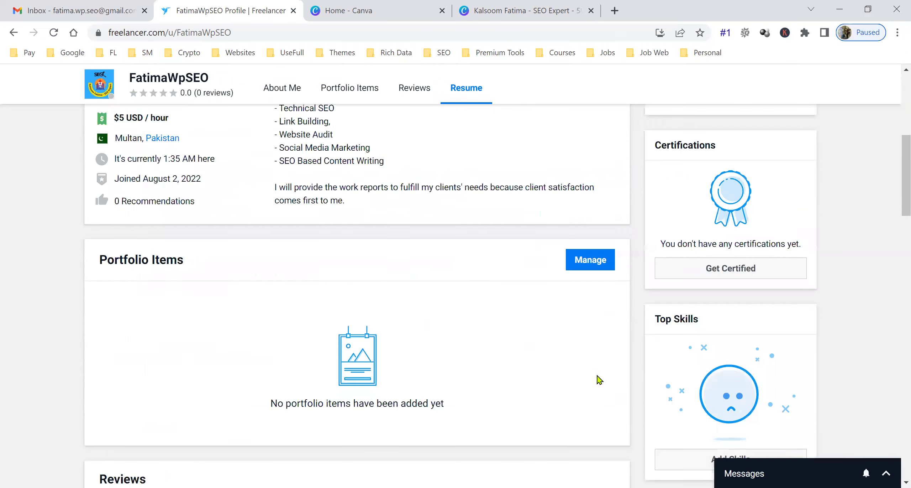
scroll(593, 379, "up", 3)
scroll(452, 318, "up", 6)
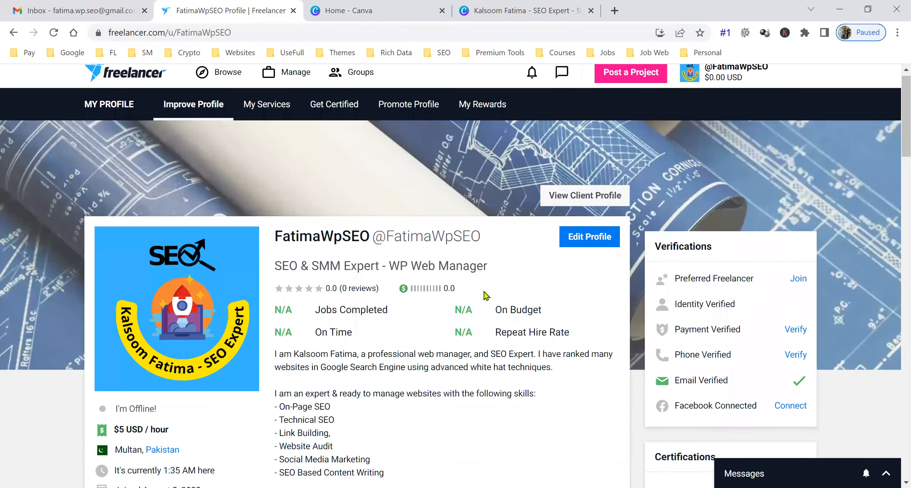
scroll(376, 370, "down", 2)
scroll(225, 336, "down", 4)
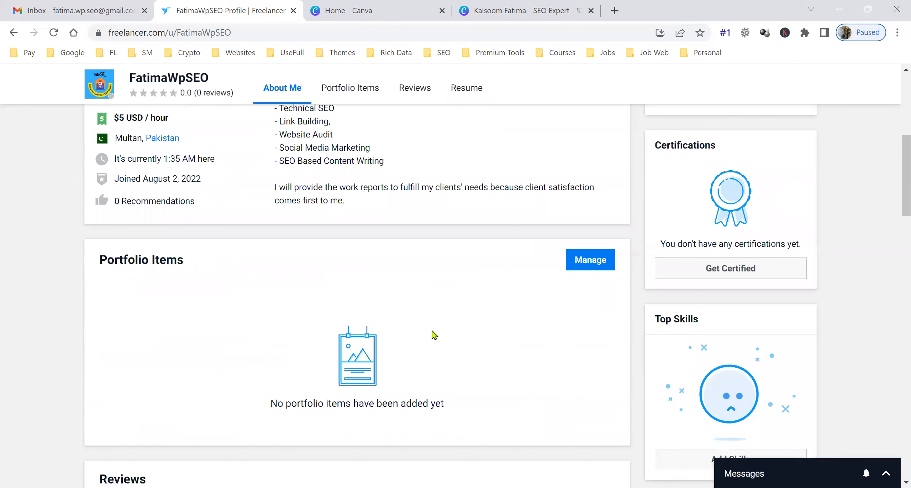
scroll(429, 342, "down", 4)
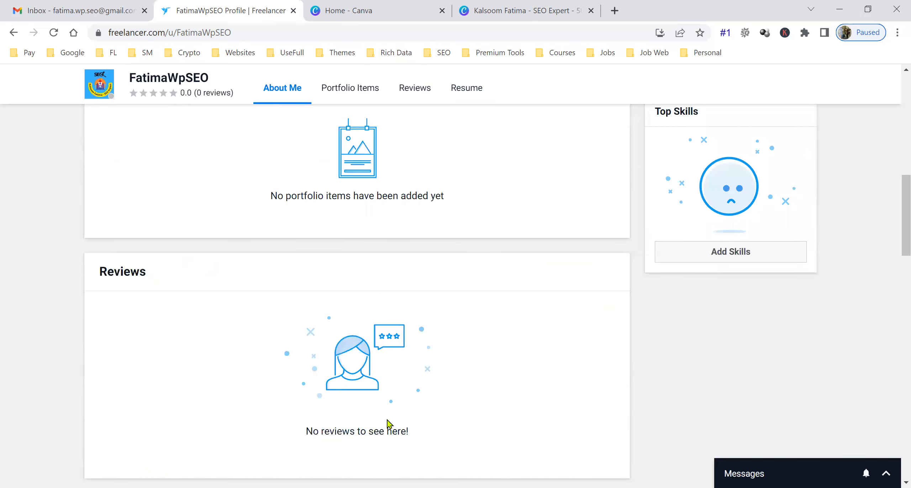
scroll(296, 390, "down", 4)
scroll(296, 391, "up", 2)
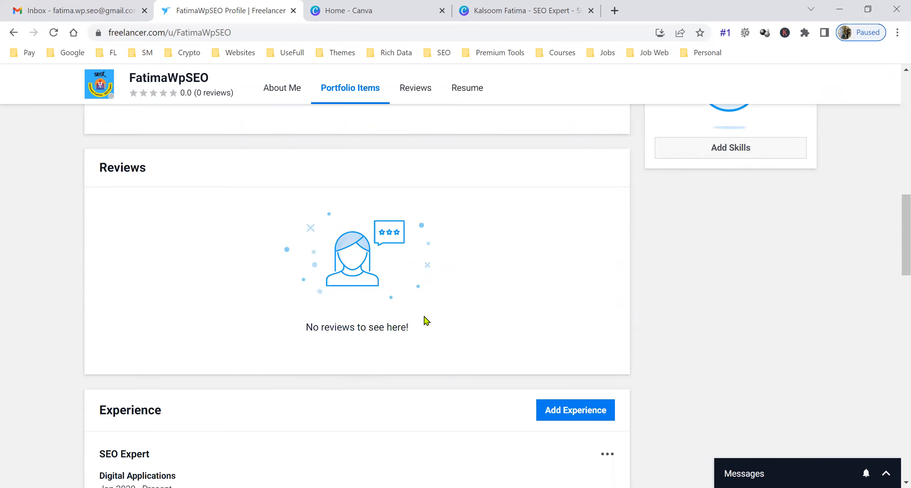
scroll(393, 341, "down", 2)
scroll(359, 363, "down", 2)
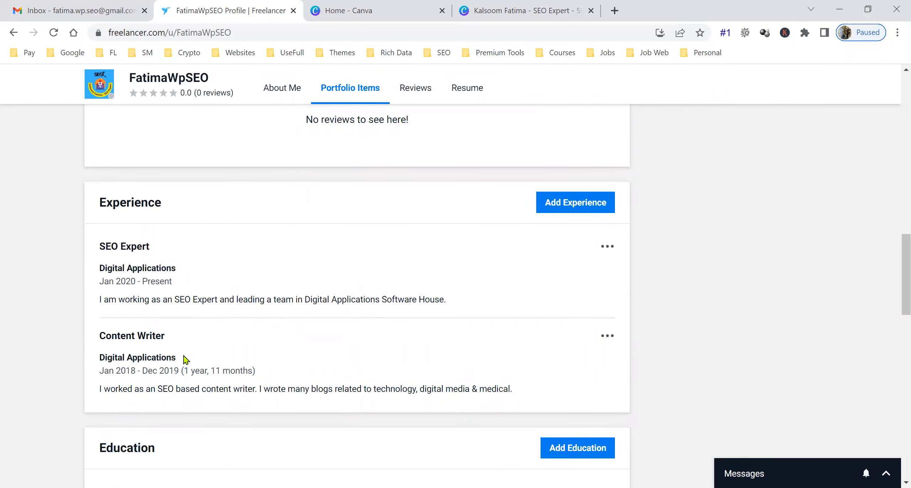
- Review the rest of the profile page, including education, qualifications, publications, introduction, verifications, certifications and top skills
scroll(189, 362, "down", 4)
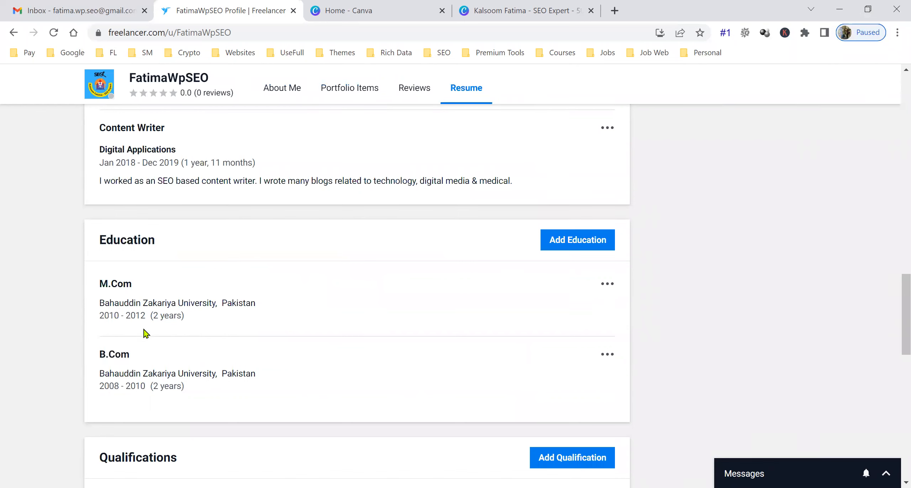
scroll(144, 406, "down", 4)
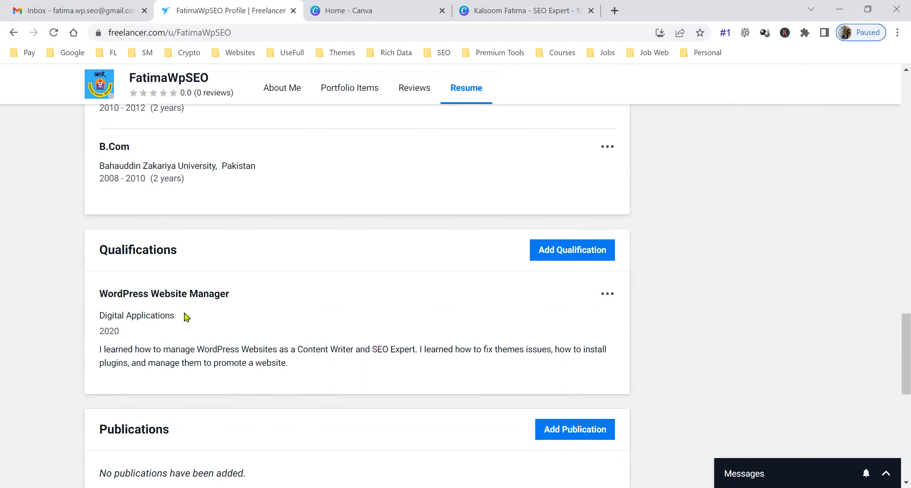
scroll(186, 316, "down", 4)
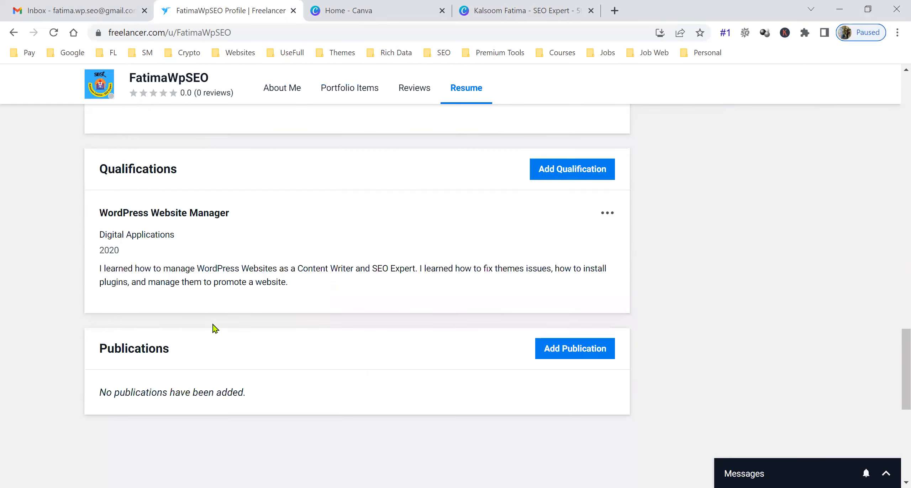
scroll(596, 386, "up", 15)
scroll(597, 384, "up", 7)
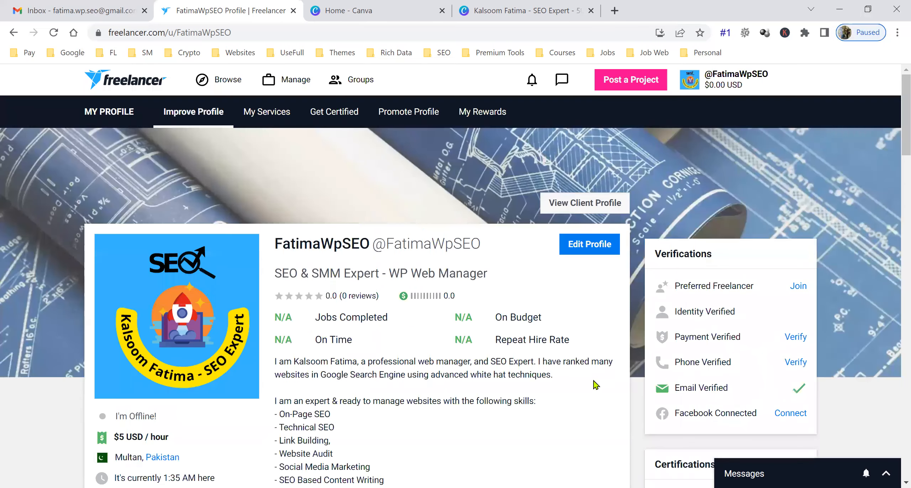
scroll(714, 182, "down", 3)
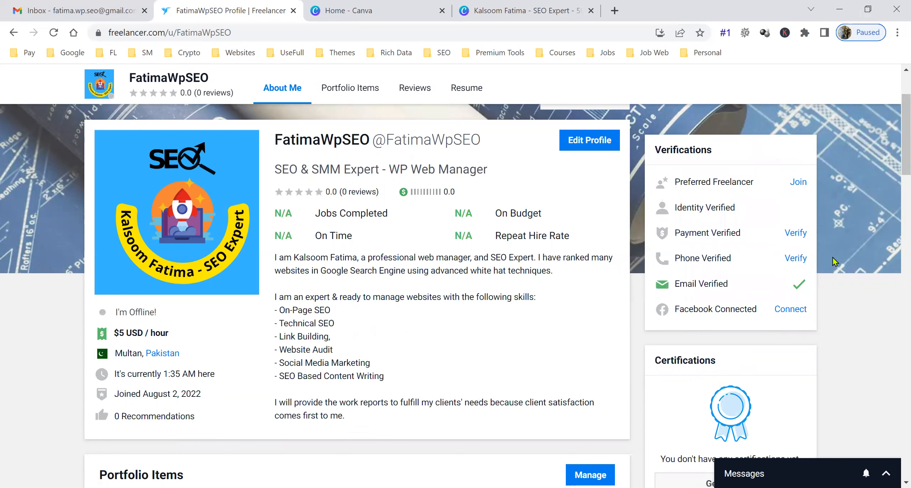
scroll(833, 281, "down", 2)
scroll(765, 264, "down", 3)
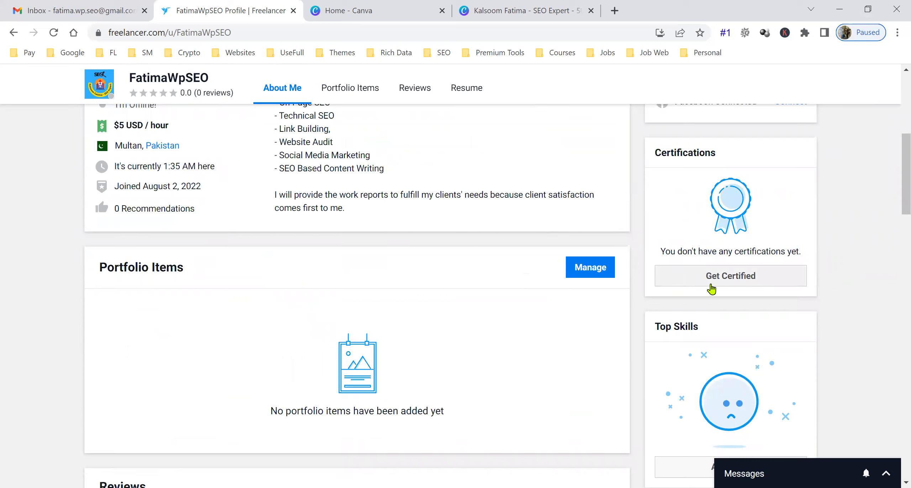
scroll(826, 319, "down", 1)
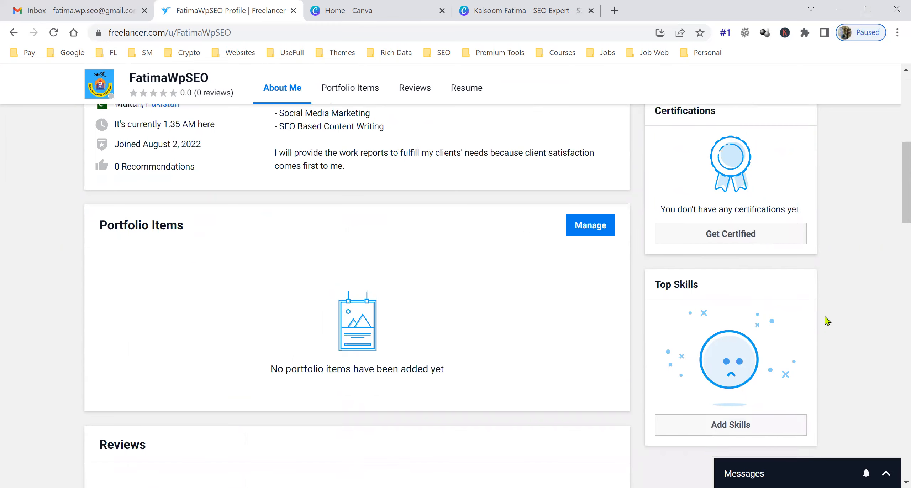
scroll(826, 320, "down", 1)
scroll(849, 325, "down", 3)
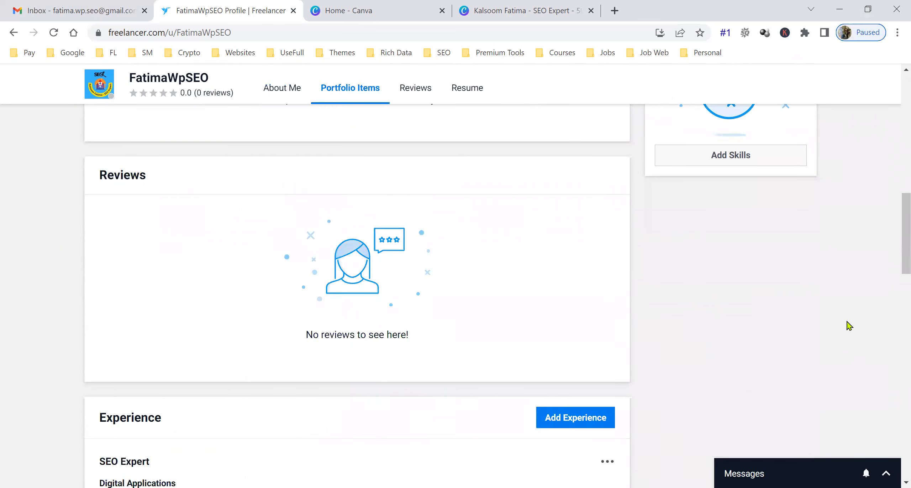
- Open the skill selection for the profile's Top Skills and look through the available categories
scroll(855, 325, "up", 2)
left_click(737, 259)
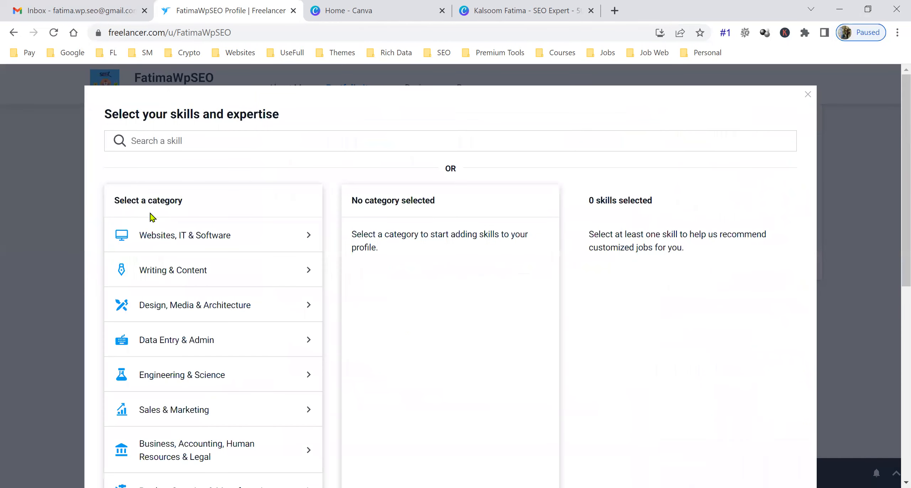
left_click(238, 141)
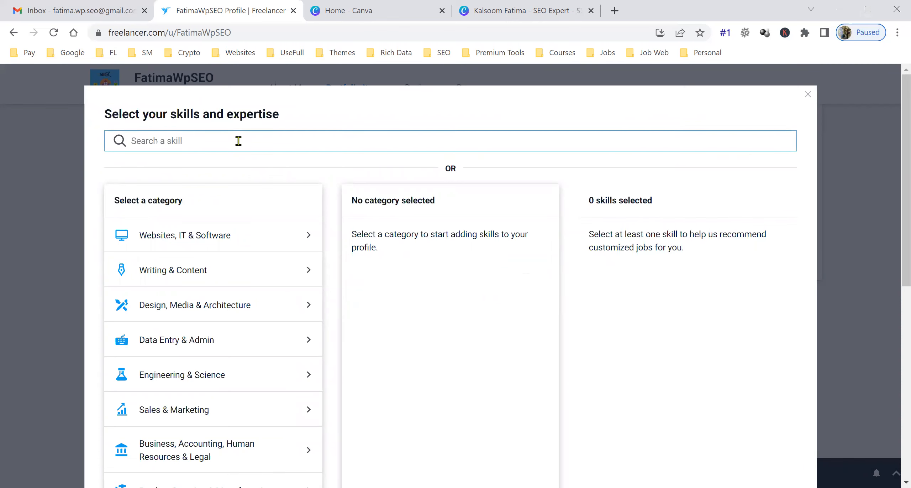
scroll(257, 159, "down", 2)
scroll(256, 160, "down", 6)
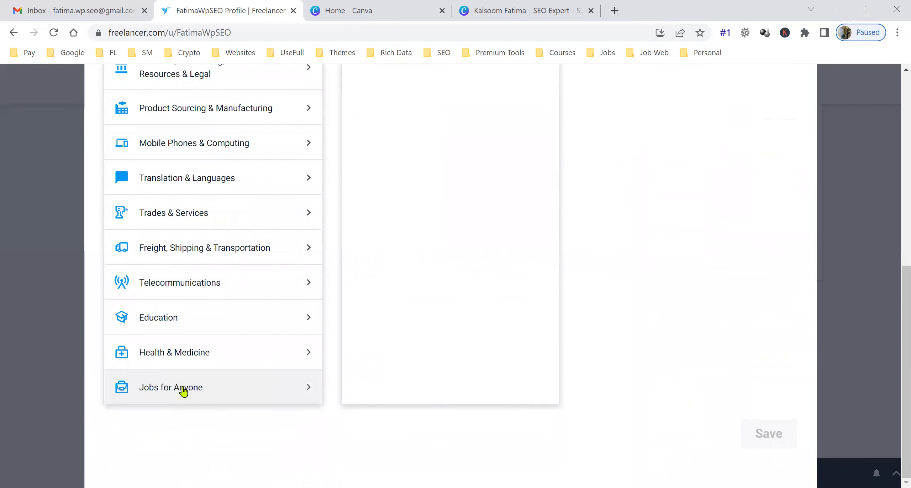
scroll(246, 199, "up", 7)
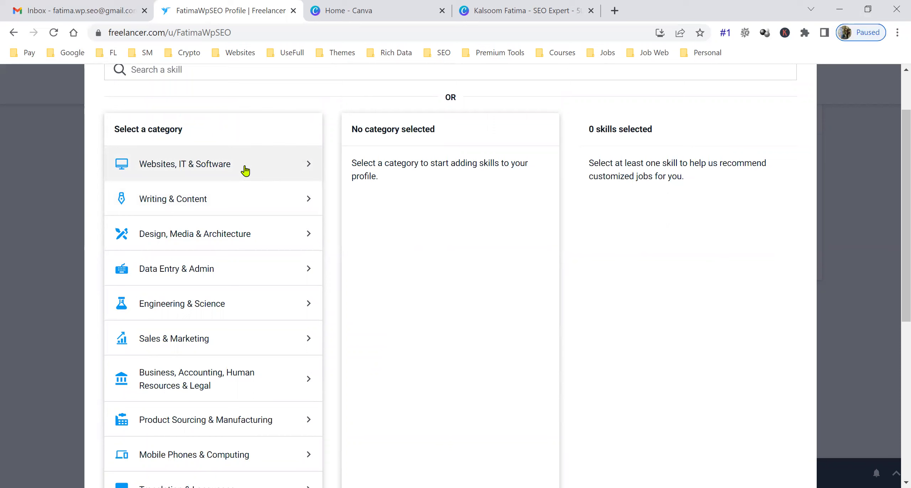
- Choose the Websites, IT & Software category and look over its skills alongside the other categories
left_click(246, 170)
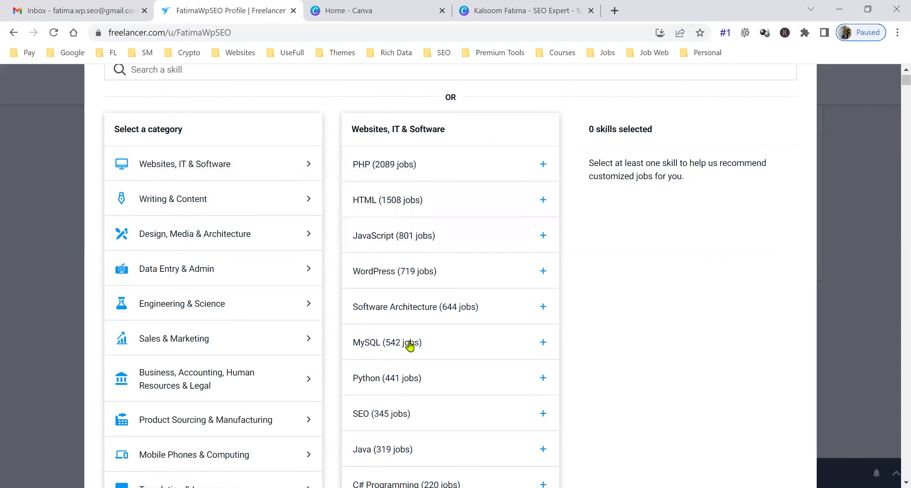
scroll(413, 378, "down", 3)
scroll(416, 410, "up", 5)
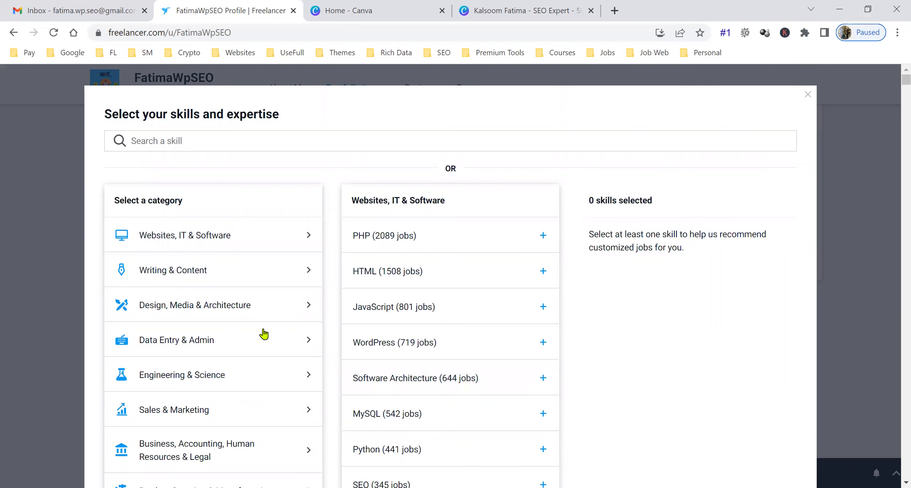
scroll(254, 383, "down", 10)
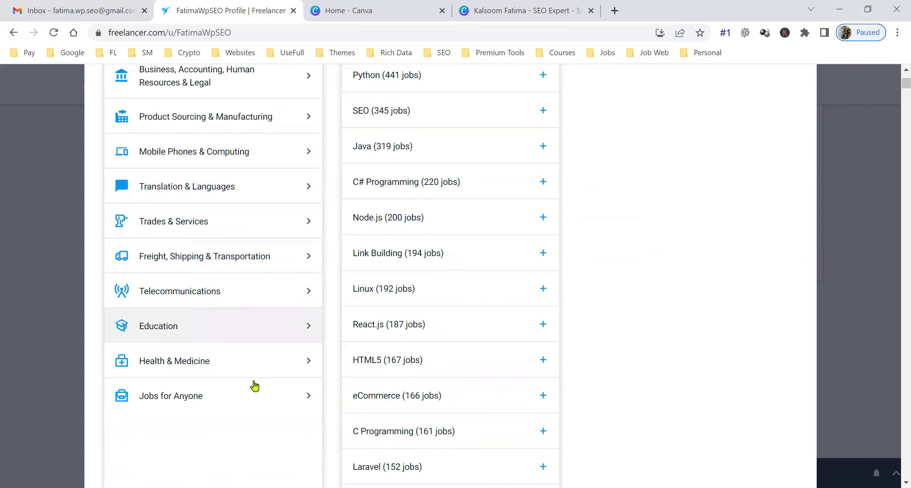
scroll(256, 385, "down", 1)
scroll(255, 368, "up", 10)
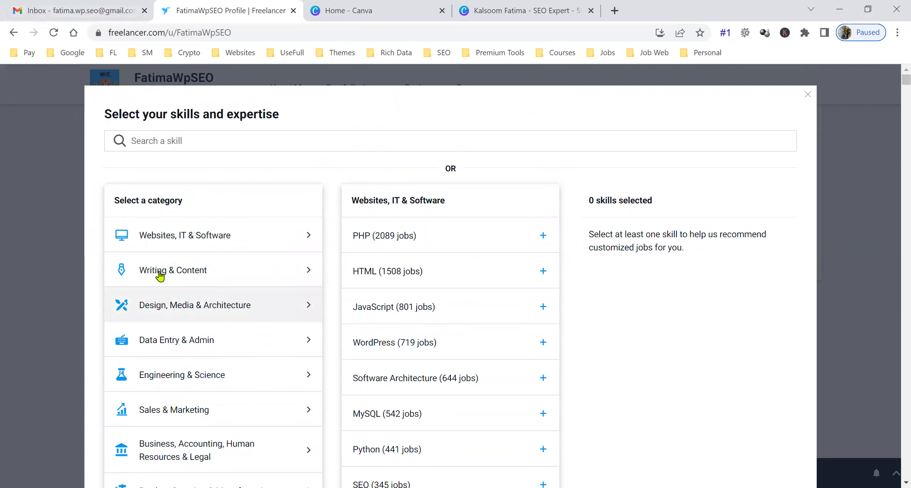
left_click(204, 236)
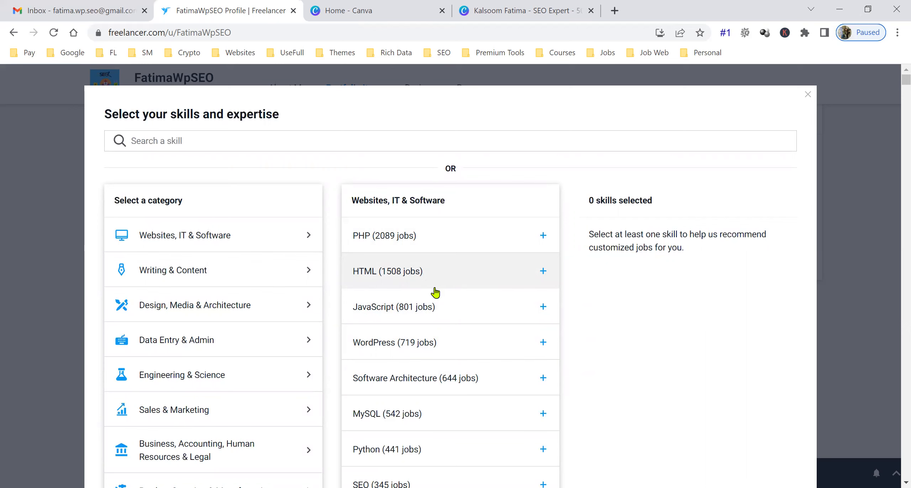
- Add WordPress, SEO and Link Building to the selected skills
left_click(453, 353)
scroll(499, 339, "down", 3)
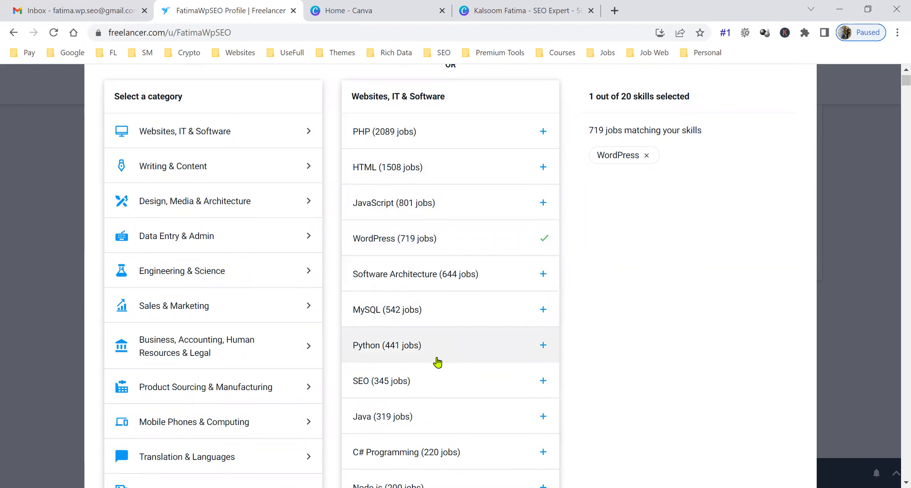
left_click(438, 381)
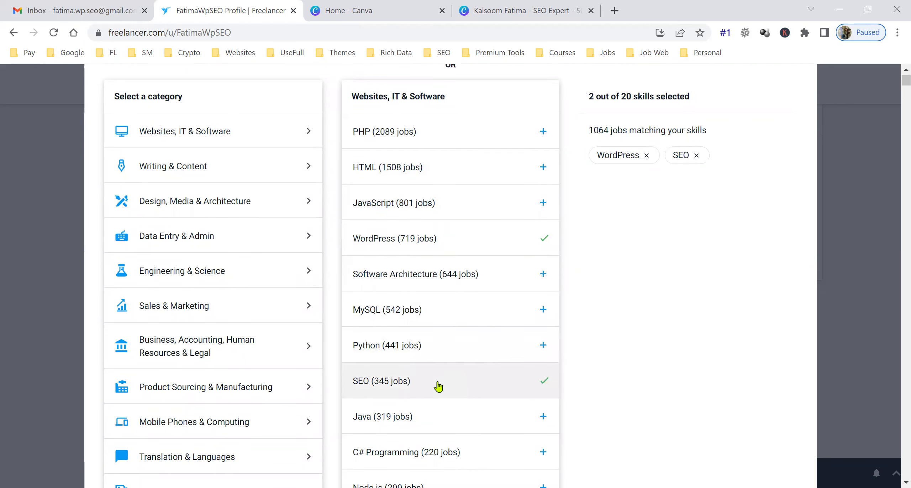
scroll(435, 331, "down", 6)
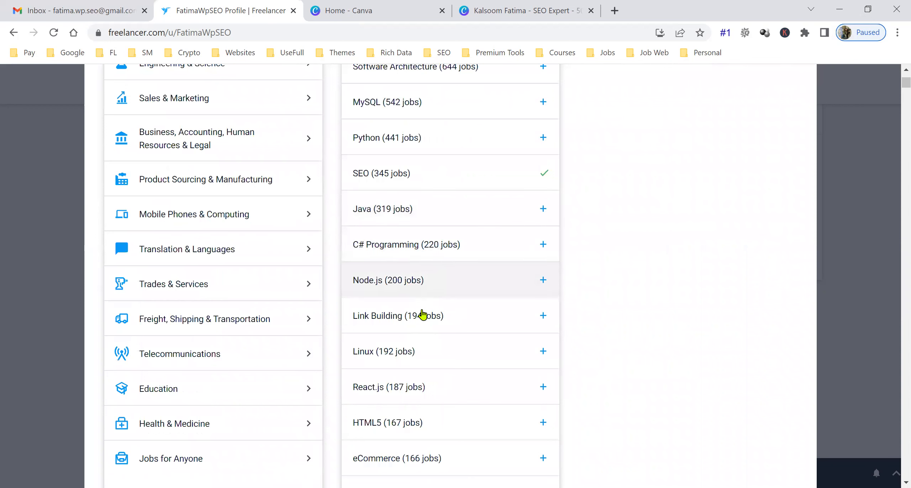
left_click(430, 326)
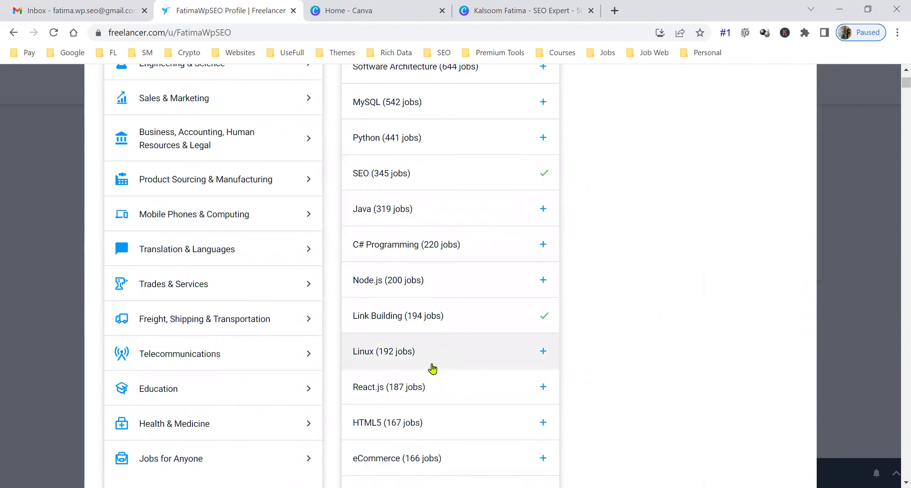
- Add Web Scraping and Social Networking from the Websites, IT & Software category to the selected skills
scroll(432, 369, "down", 3)
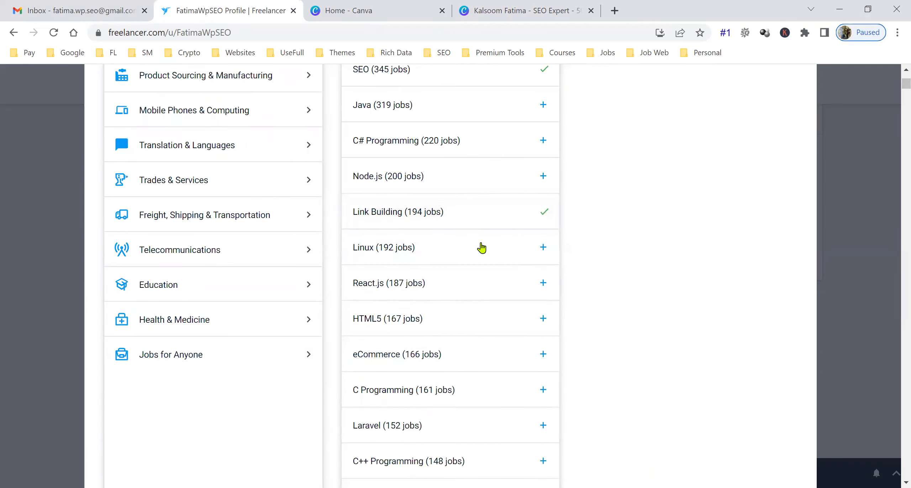
scroll(429, 352, "down", 3)
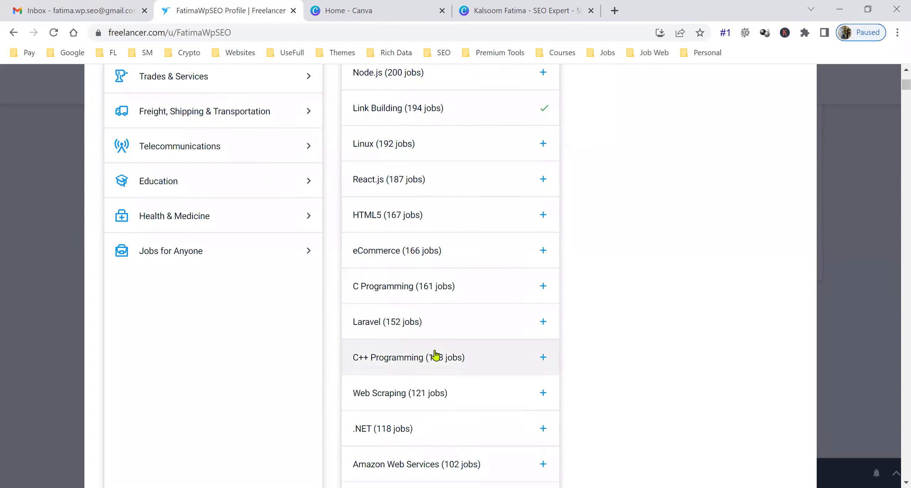
scroll(435, 354, "down", 3)
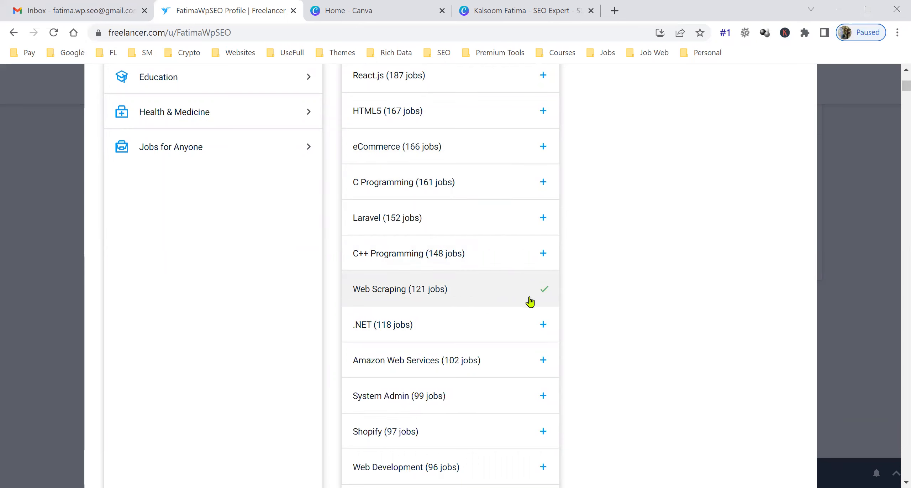
scroll(452, 366, "down", 3)
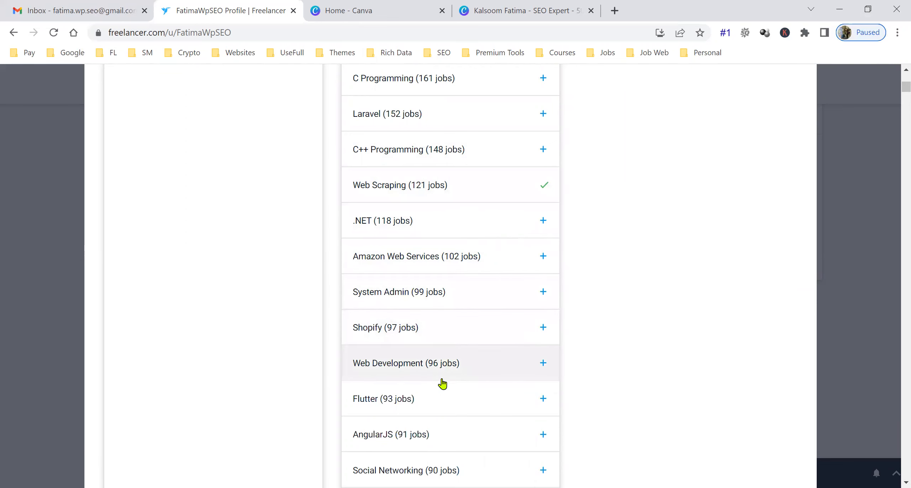
scroll(442, 363, "down", 3)
scroll(450, 356, "down", 3)
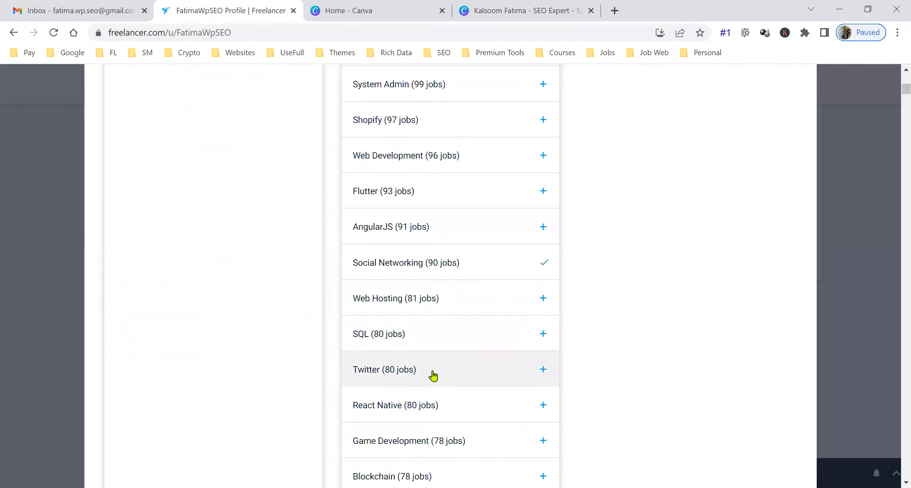
- Add Instagram and Digital Marketing from the Websites, IT & Software category to the selected skills
scroll(434, 375, "down", 3)
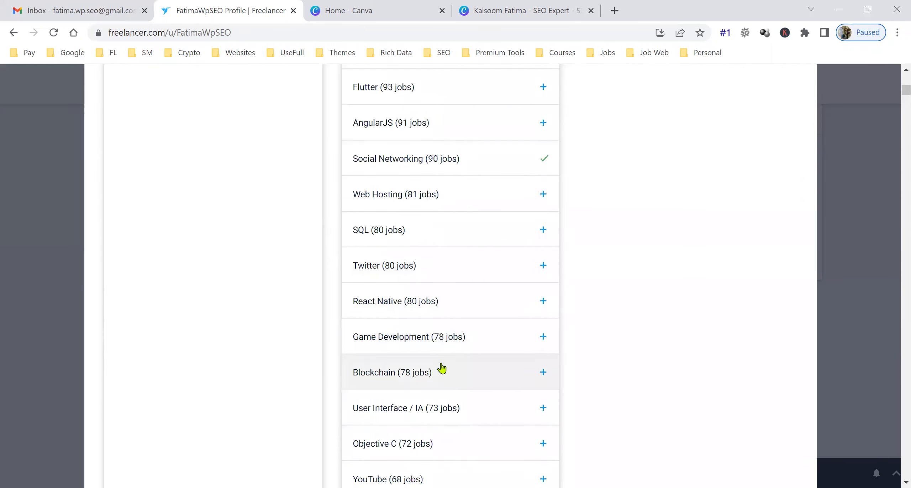
scroll(441, 368, "down", 3)
scroll(439, 366, "down", 3)
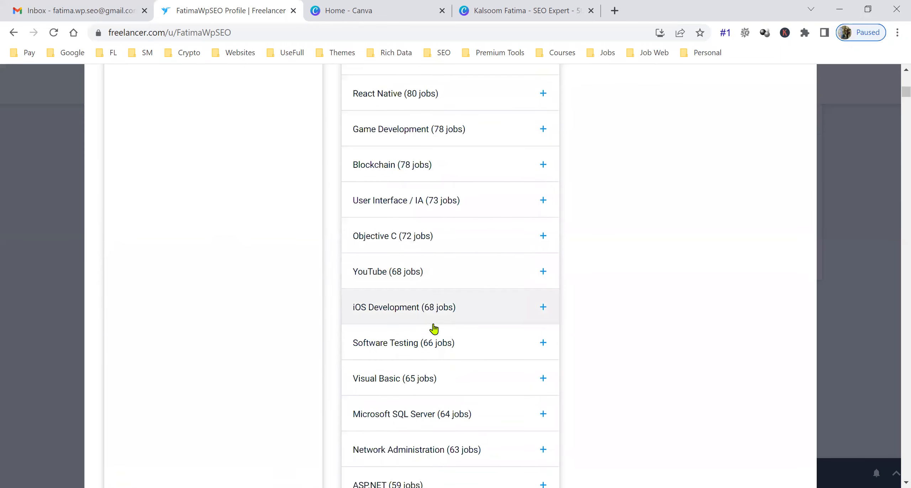
scroll(431, 328, "down", 3)
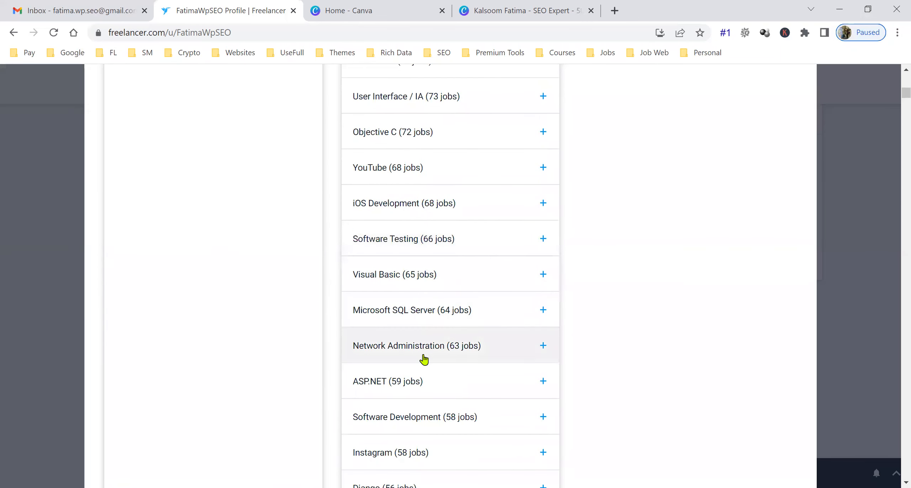
scroll(424, 359, "down", 3)
scroll(422, 271, "down", 3)
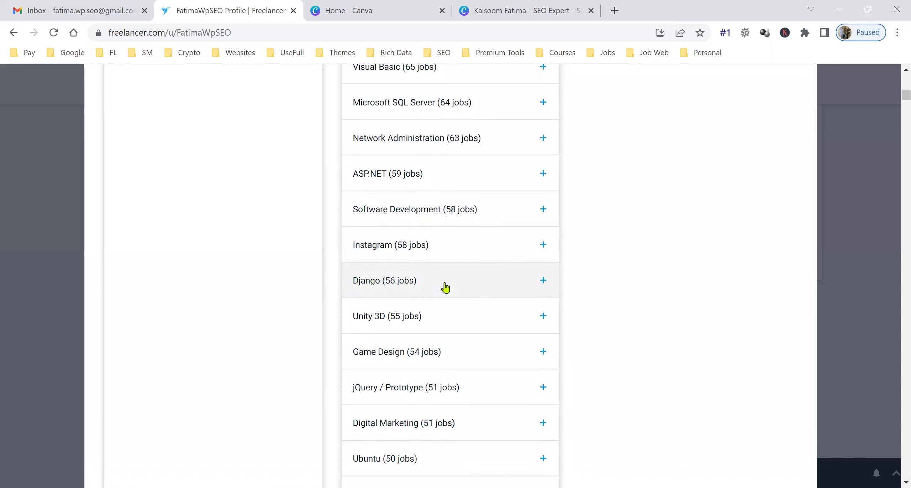
scroll(445, 287, "down", 3)
left_click(449, 147)
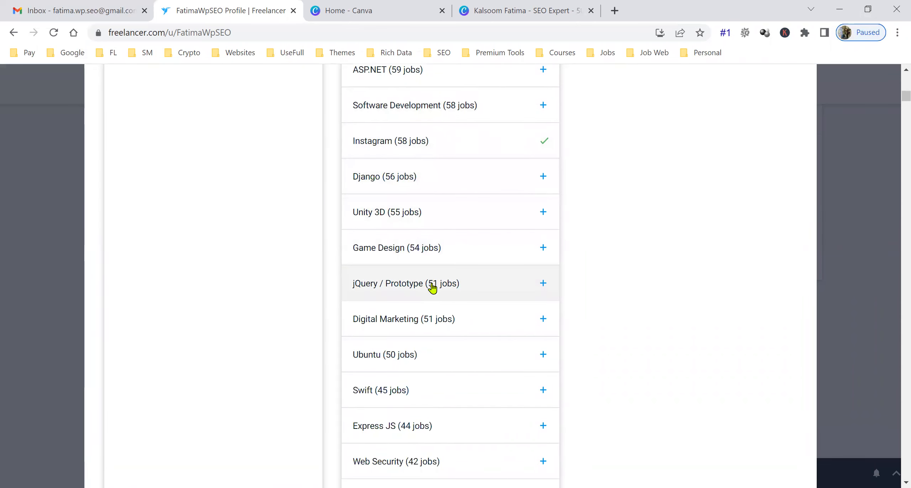
left_click(443, 326)
- Add Website Management and Social Media Management from the Websites, IT & Software category to the selected skills
scroll(459, 374, "down", 3)
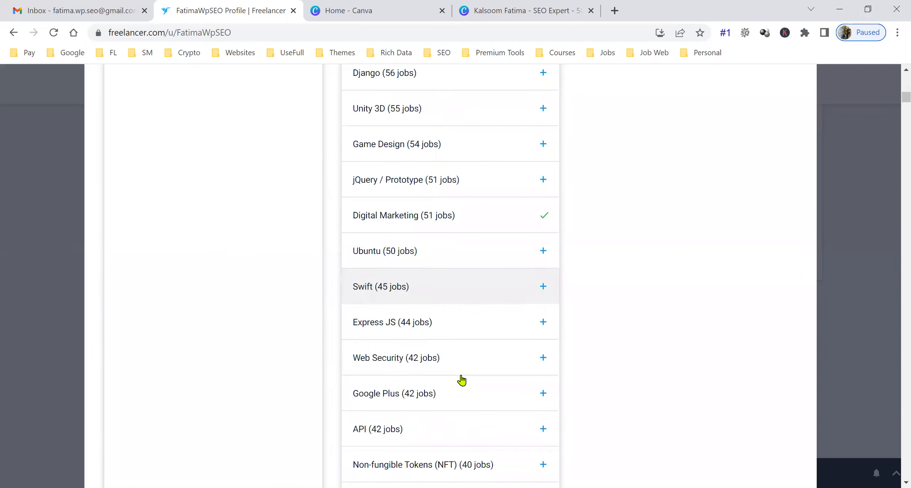
scroll(434, 366, "down", 3)
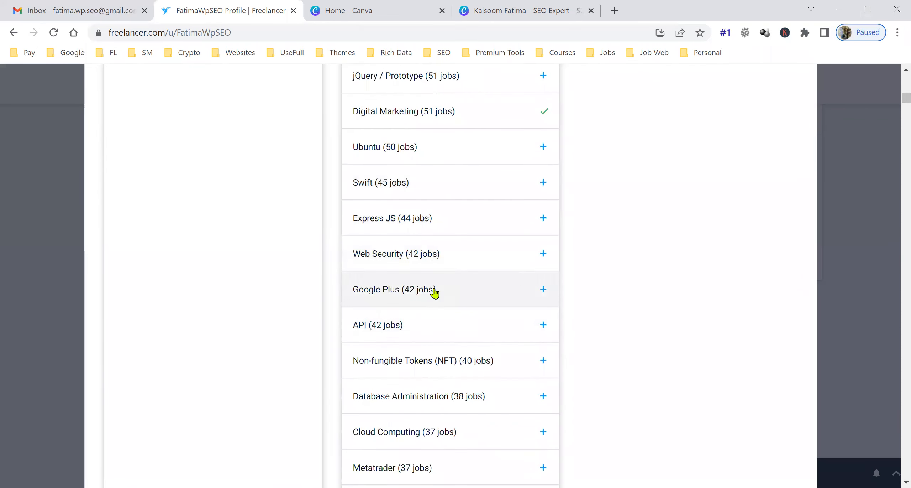
scroll(433, 366, "down", 9)
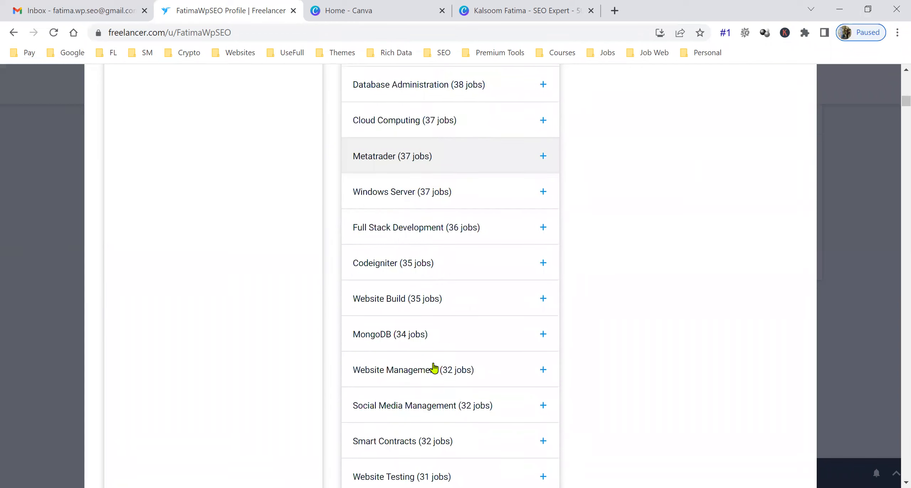
scroll(450, 324, "down", 3)
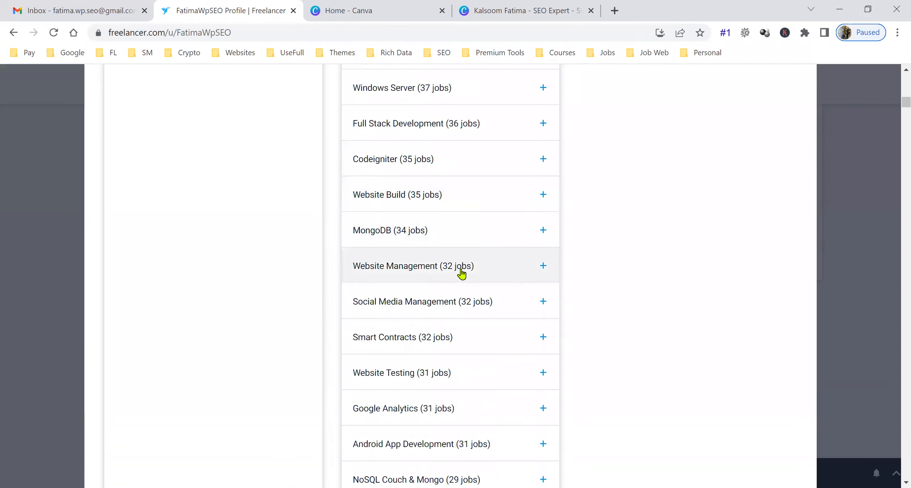
left_click(488, 272)
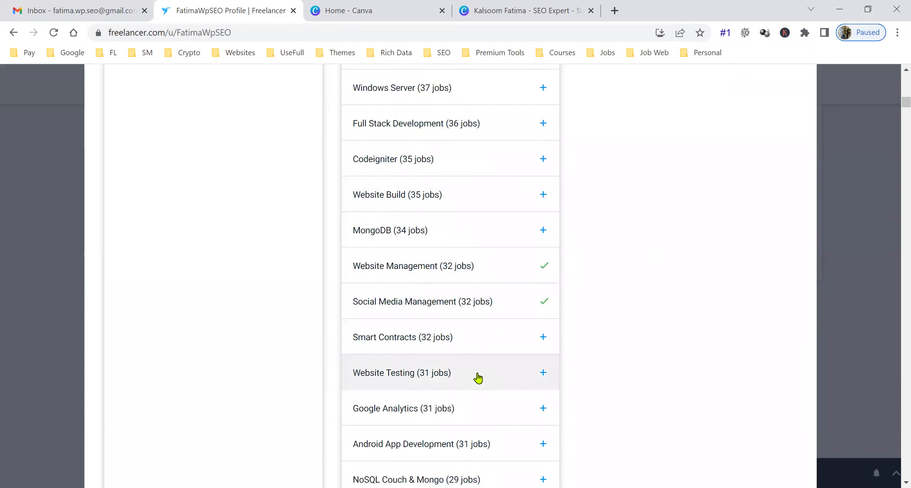
- Search the skills for "seo aud" and add SEO Auditing to the selected skills
scroll(478, 378, "down", 3)
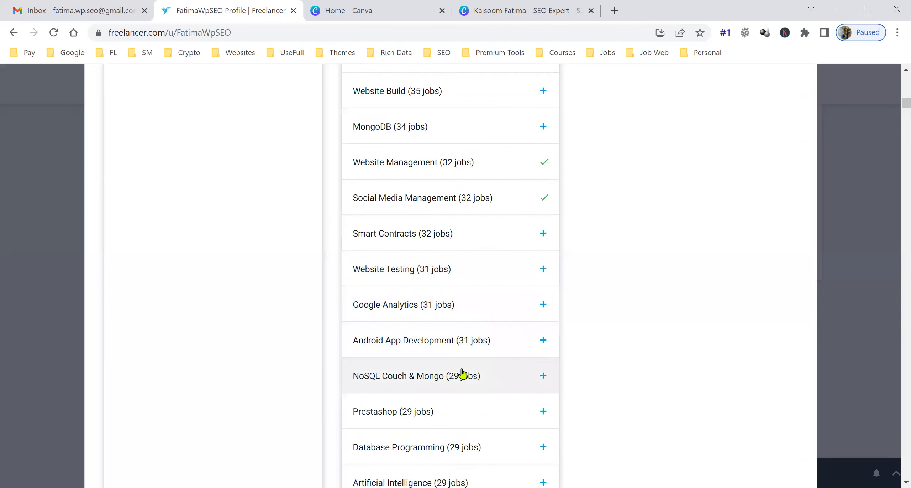
scroll(463, 374, "down", 3)
scroll(463, 374, "down", 3)
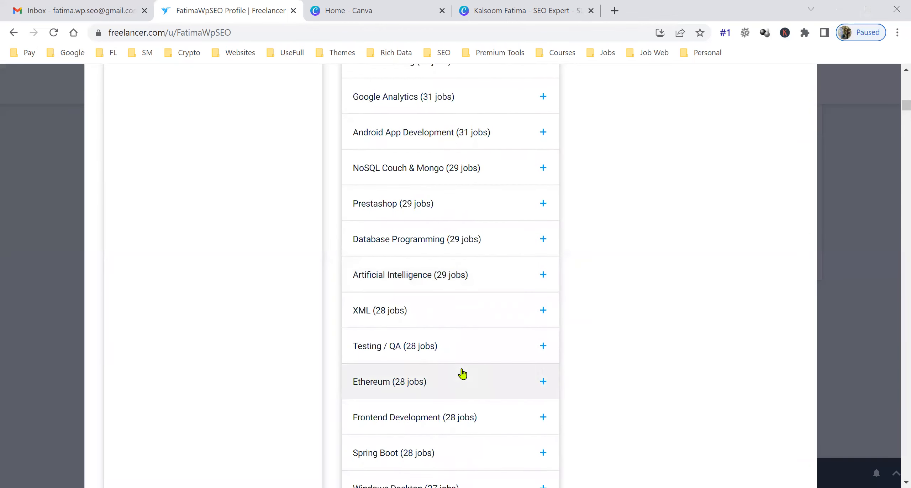
scroll(463, 356, "down", 6)
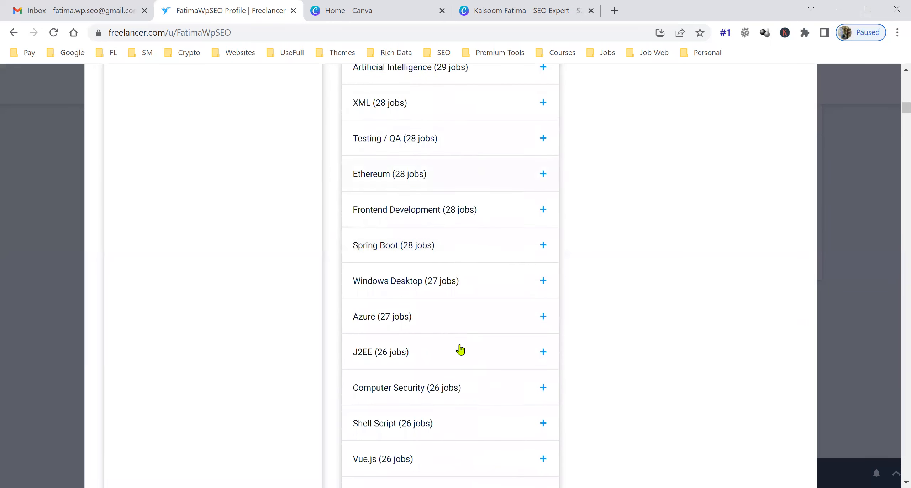
scroll(460, 356, "down", 3)
scroll(460, 390, "down", 3)
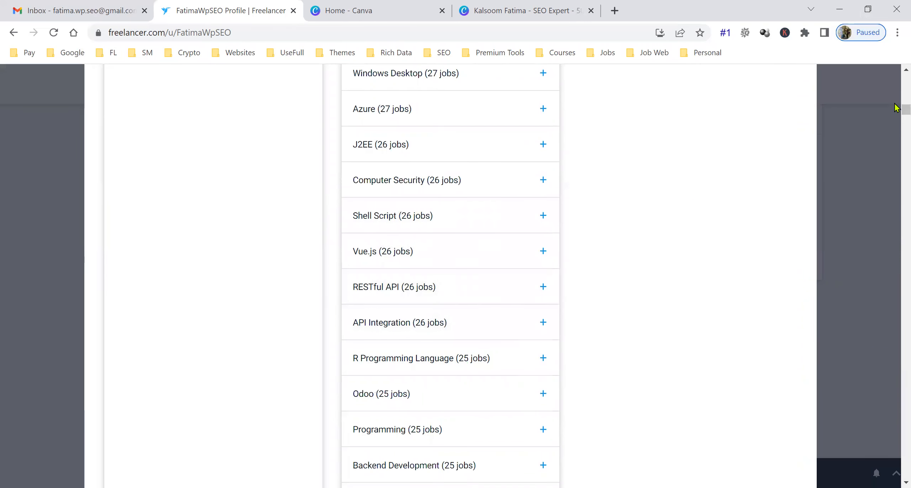
scroll(896, 106, "up", 20)
left_click(306, 146)
type("seo aud")
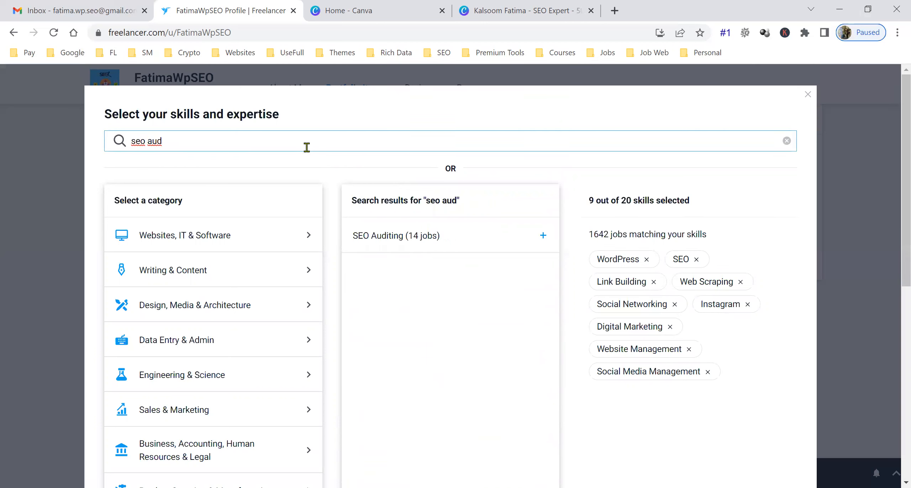
left_click(443, 249)
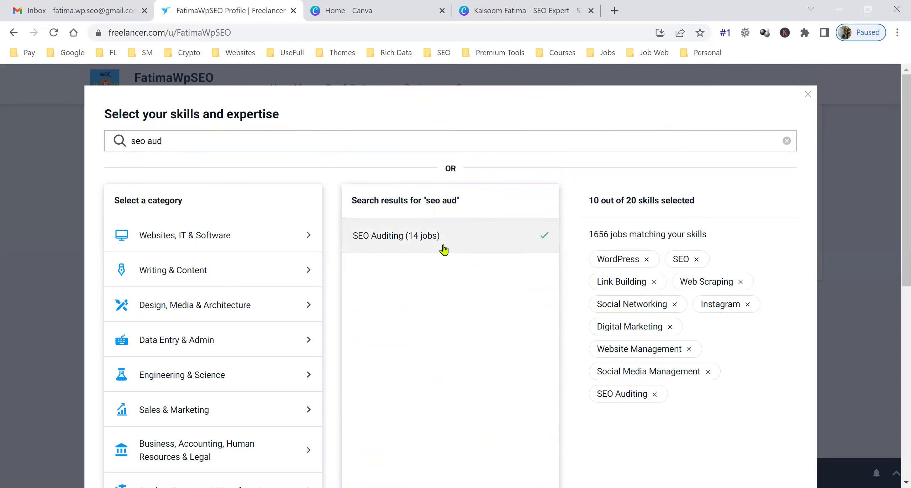
- Search the skills for "technical seo" and for "seo", and add SEO Writing to the selection
left_click(222, 143)
key("ctrl+a")
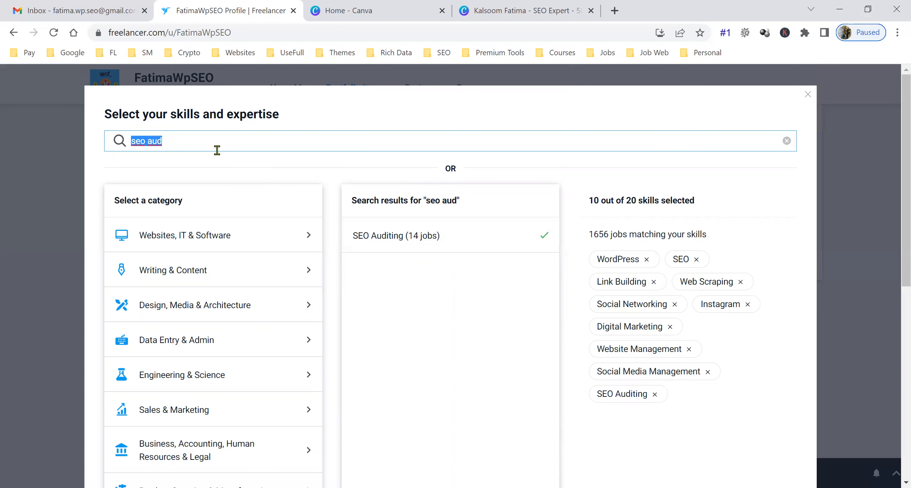
type("technical ")
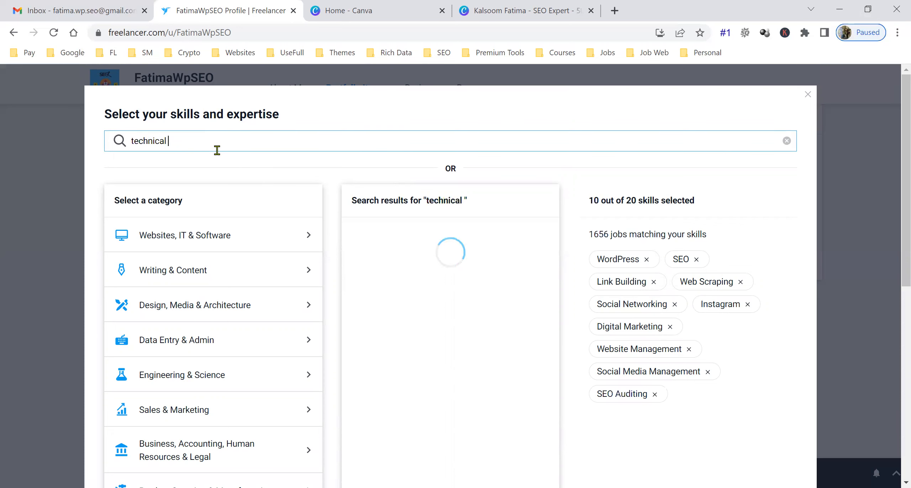
type("seo")
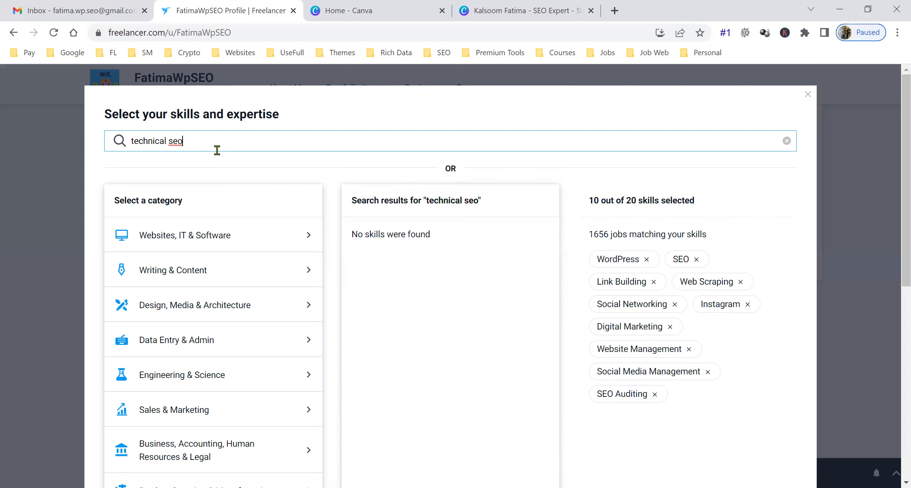
key("ctrl+a")
type("seo")
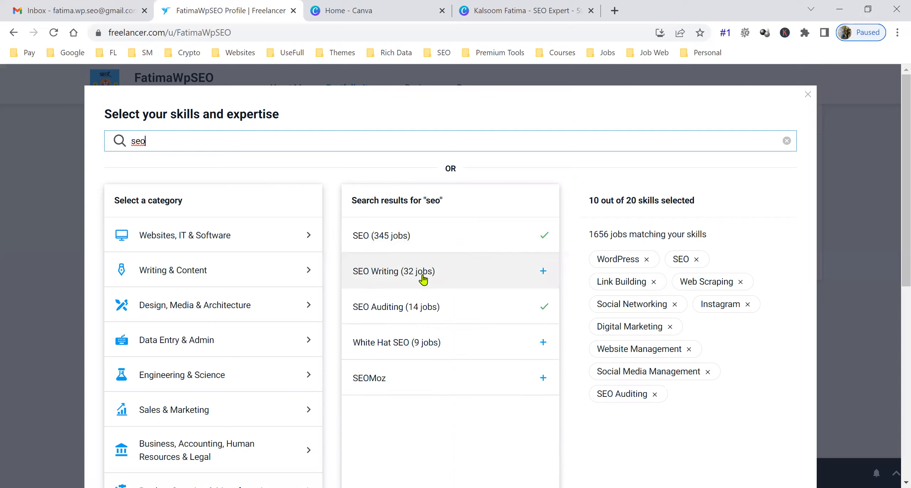
left_click(423, 279)
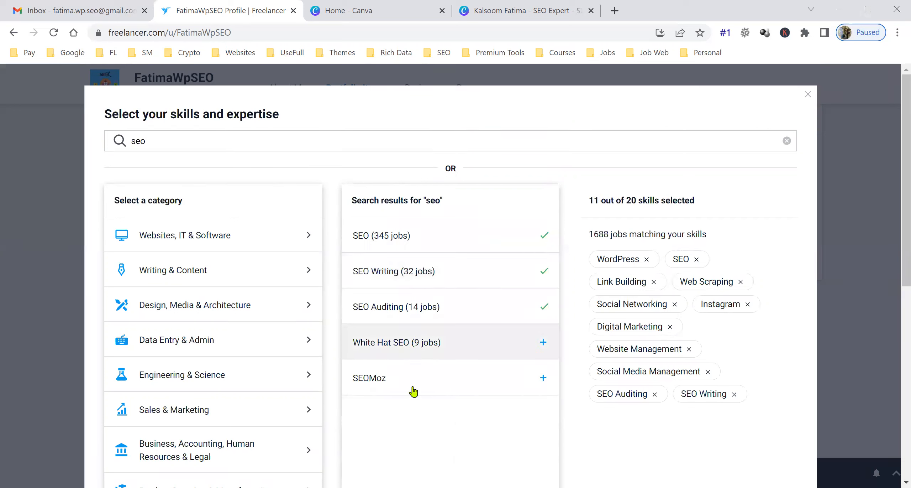
- Add Facebook Marketing to the selected skills through a "facebook" search and look up the skills matching "instag"
double_click(256, 144)
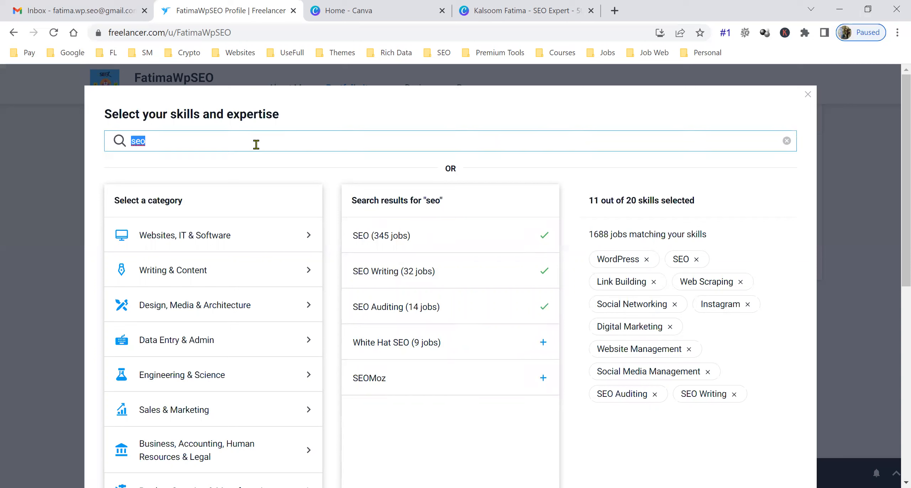
type("facebook")
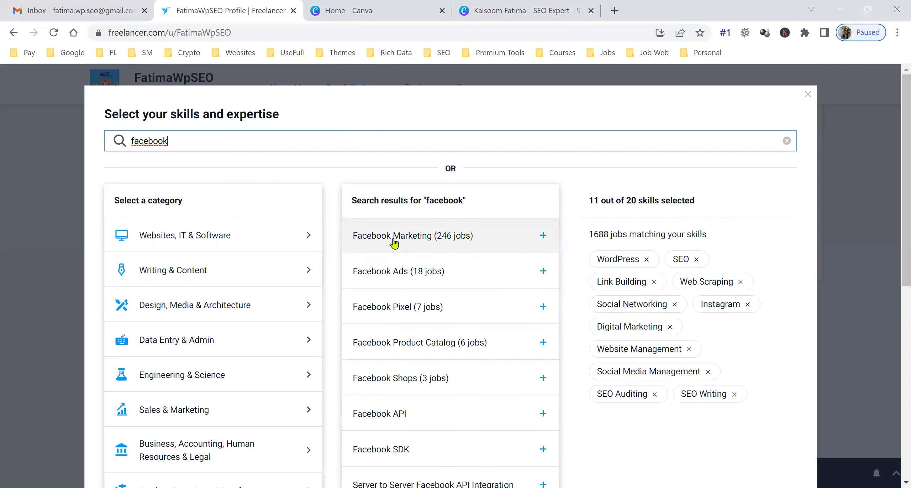
left_click(366, 239)
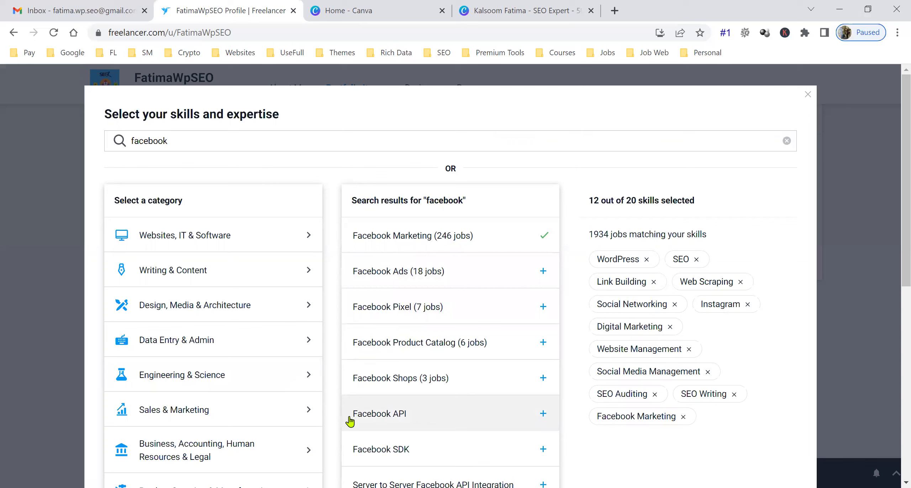
double_click(219, 131)
type("instag")
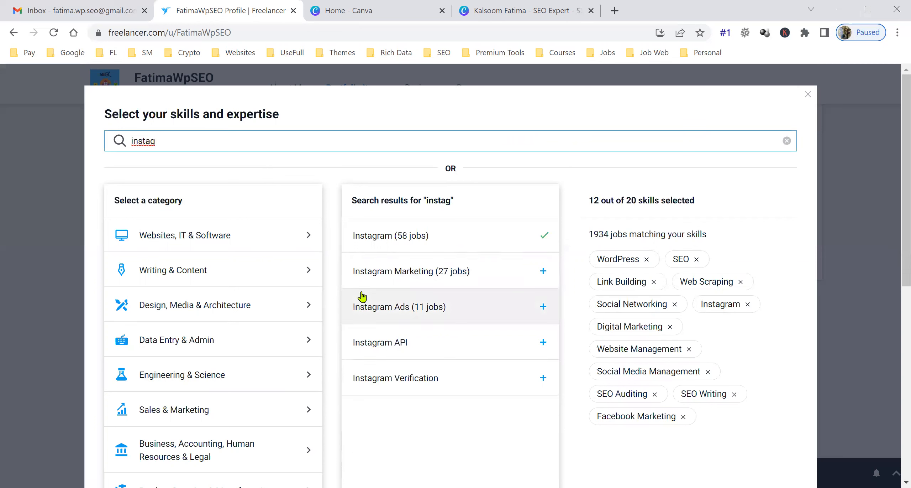
- Find Article Writing and Blog with the searches "article" and "blog" and add both to the selected skills
triple_click(224, 140)
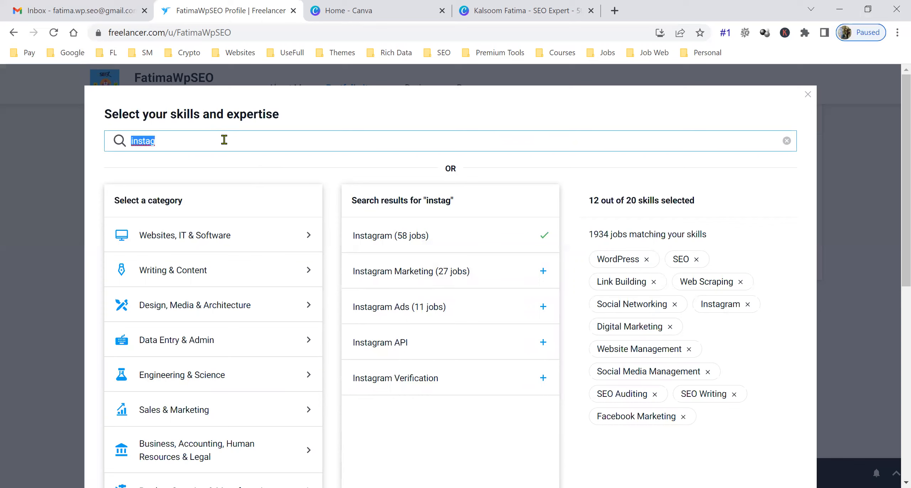
type("article")
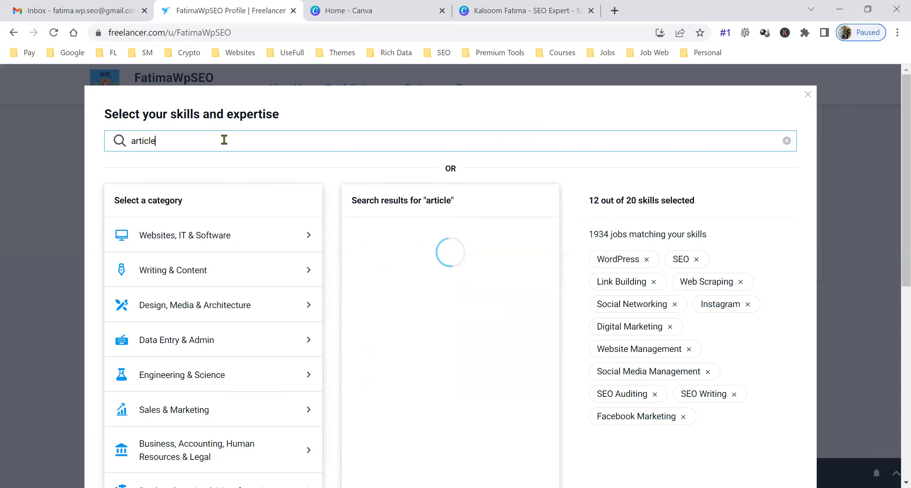
left_click(368, 237)
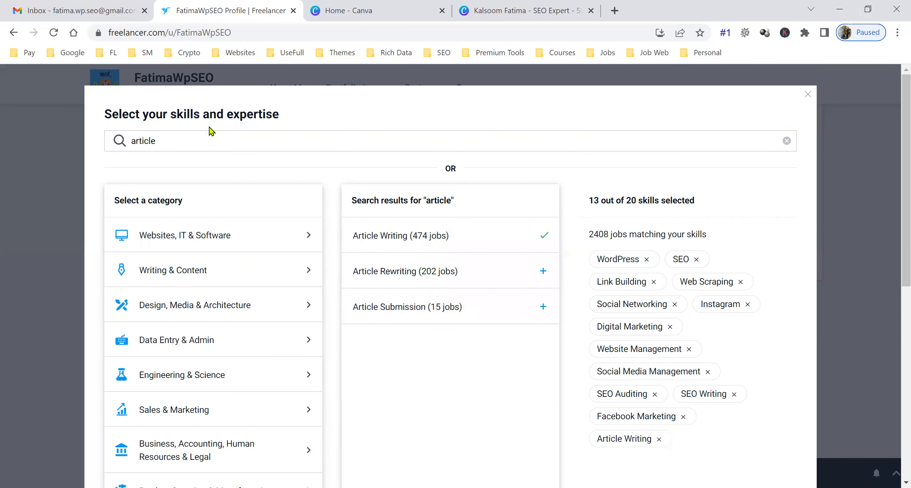
double_click(200, 136)
type("blog")
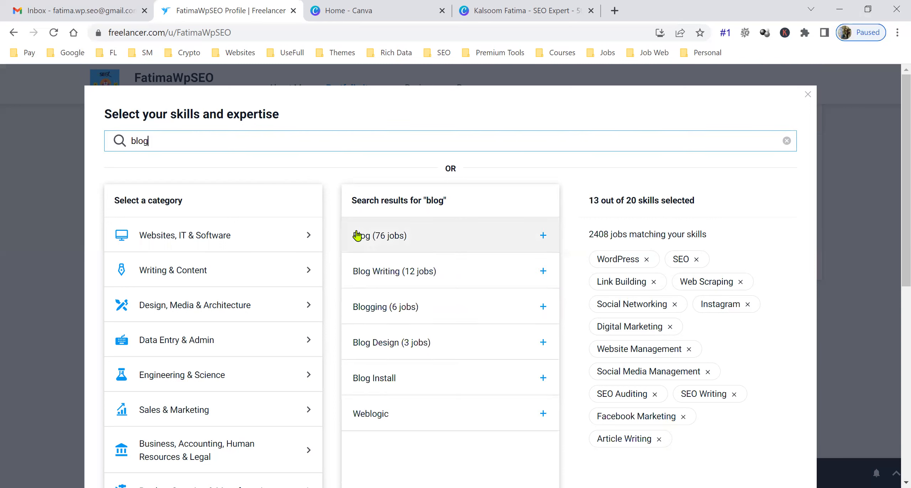
left_click(366, 244)
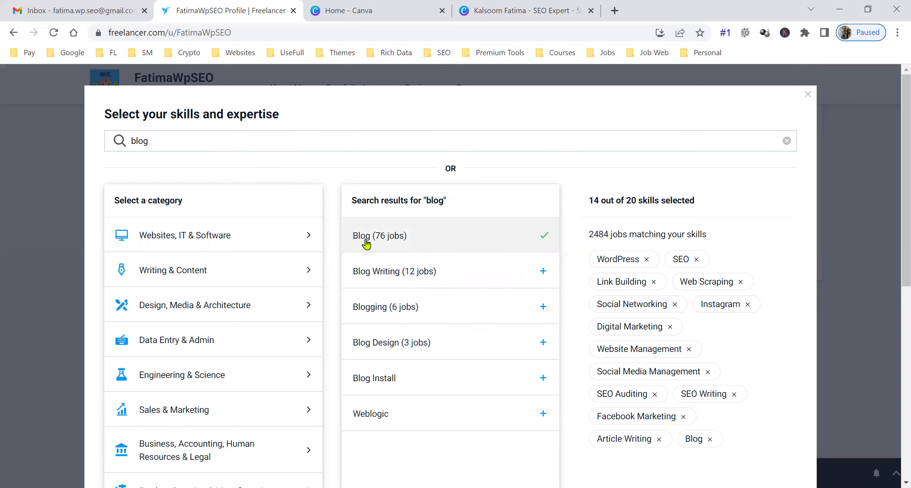
- Look up the skills matching "wordpress" and add Content Writing from the Writing & Content category to the selection
double_click(211, 146)
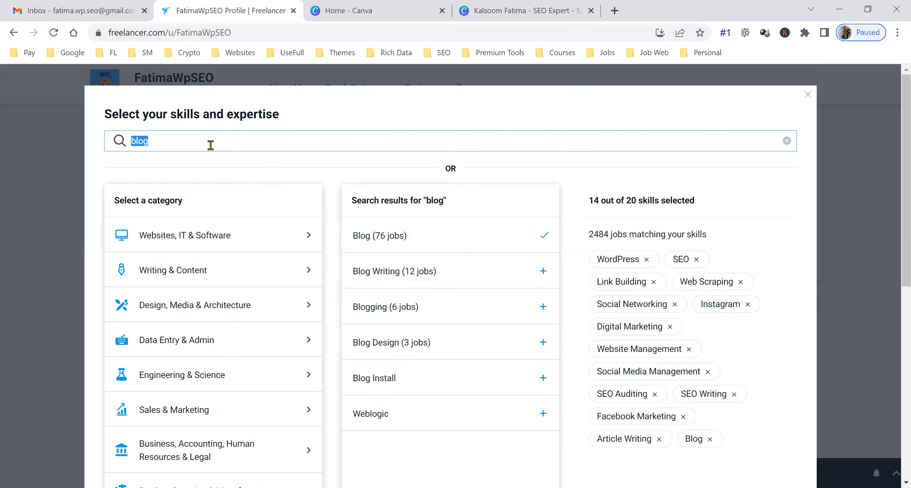
type("wordpress")
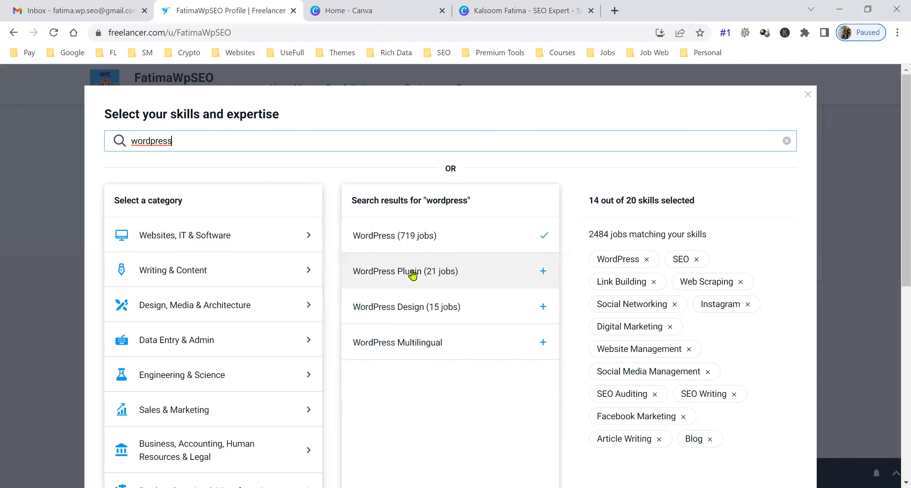
double_click(182, 144)
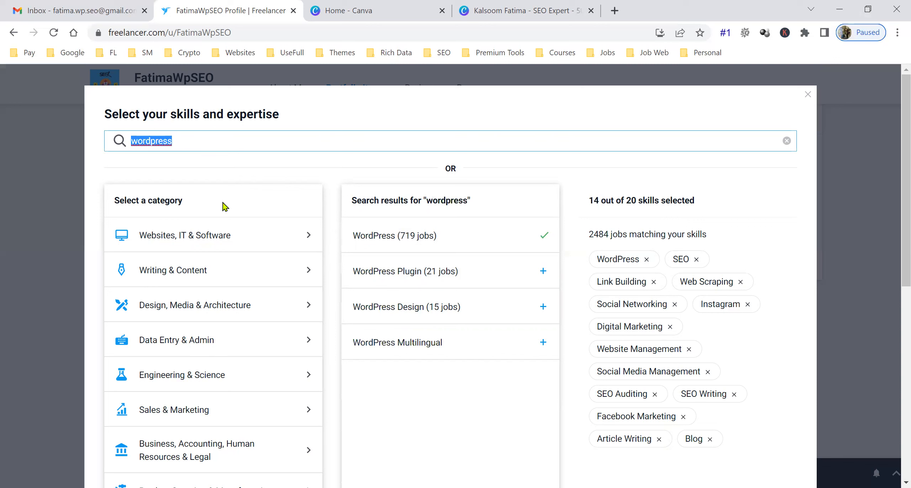
left_click(224, 269)
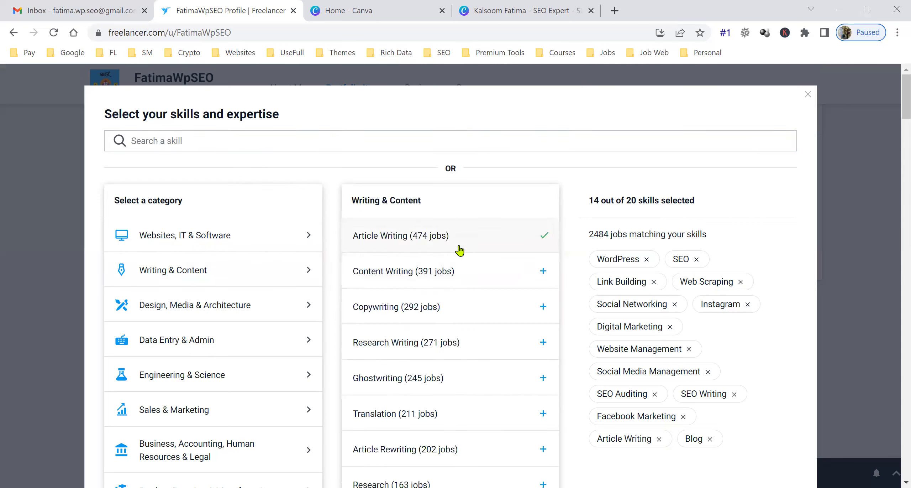
left_click(506, 286)
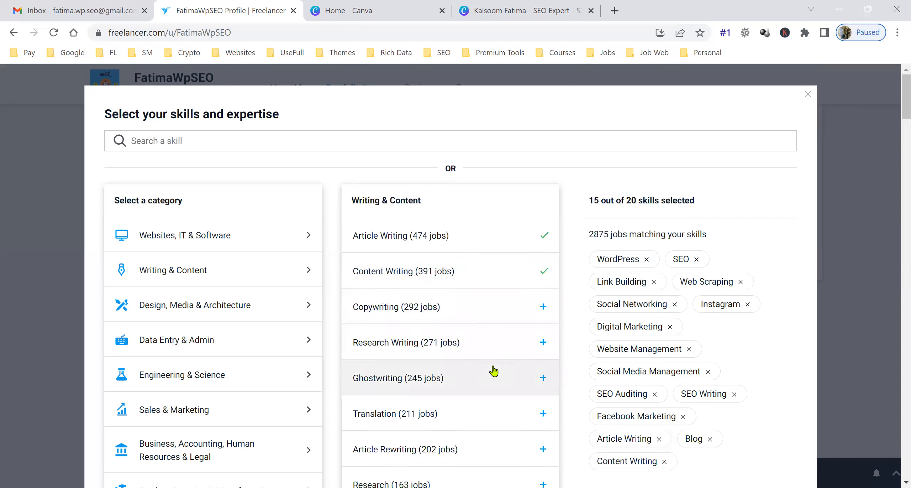
- Find Canva with the search "canv", add it to the selected skills and open the Design, Media & Architecture category
left_click(230, 315)
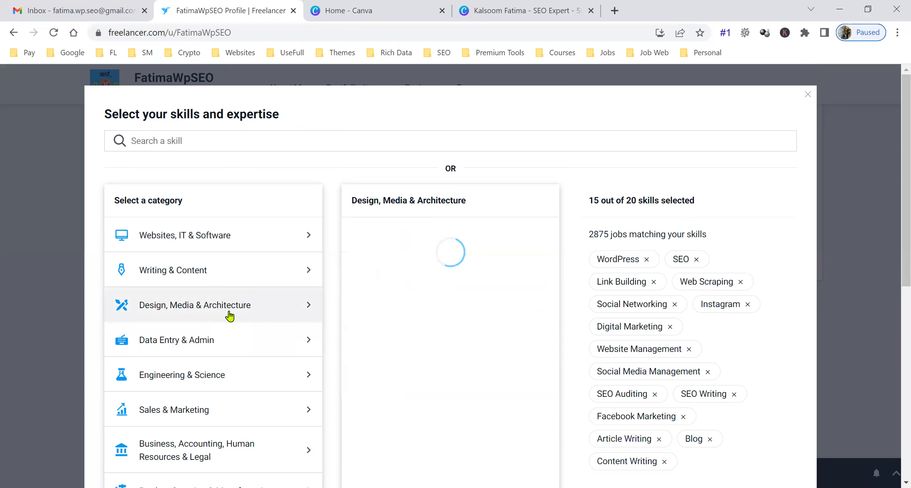
left_click(202, 141)
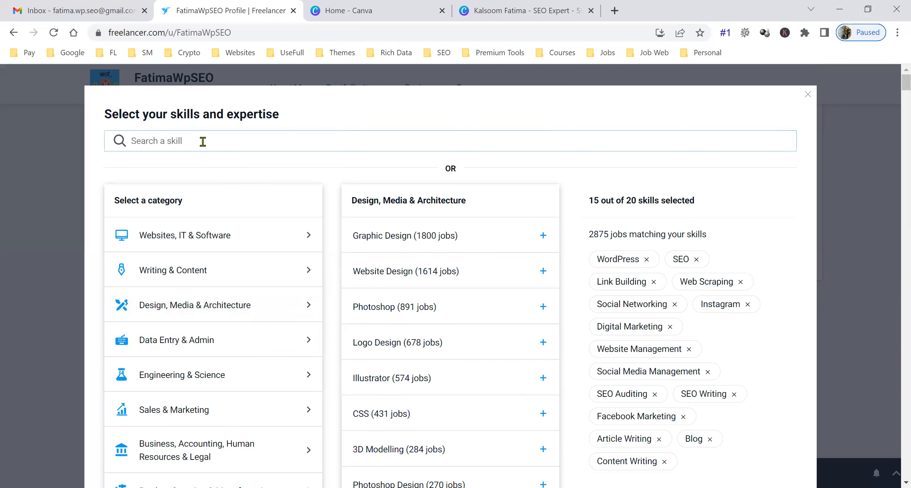
type("can")
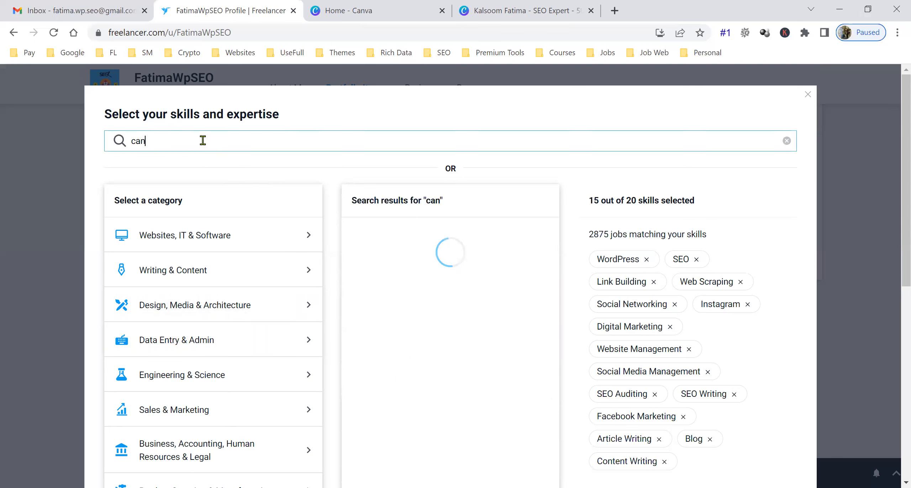
type("v")
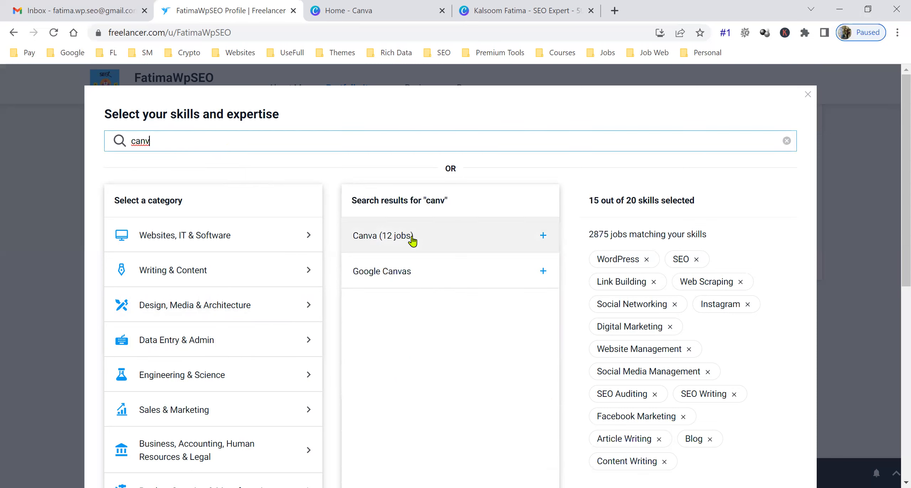
left_click(412, 241)
left_click(211, 315)
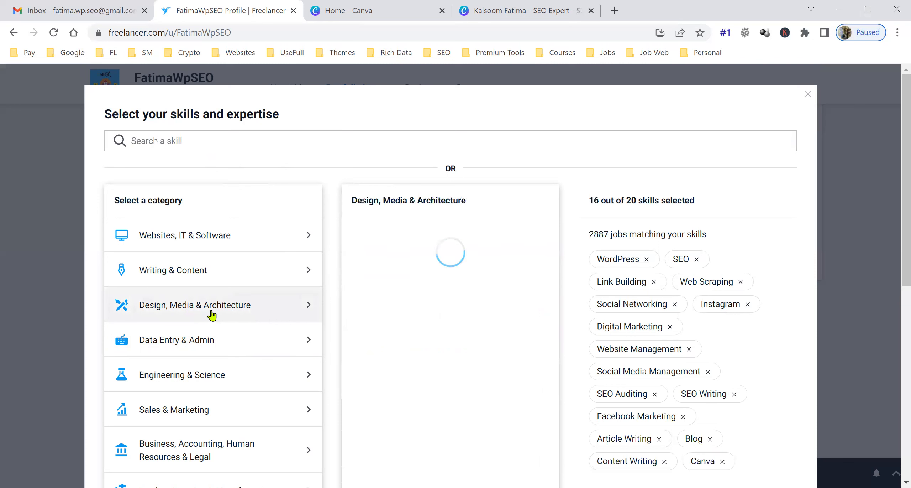
- Add Graphic Design to the selected skills, plus Internet Marketing and Social Media Marketing from the Sales & Marketing category
left_click(406, 237)
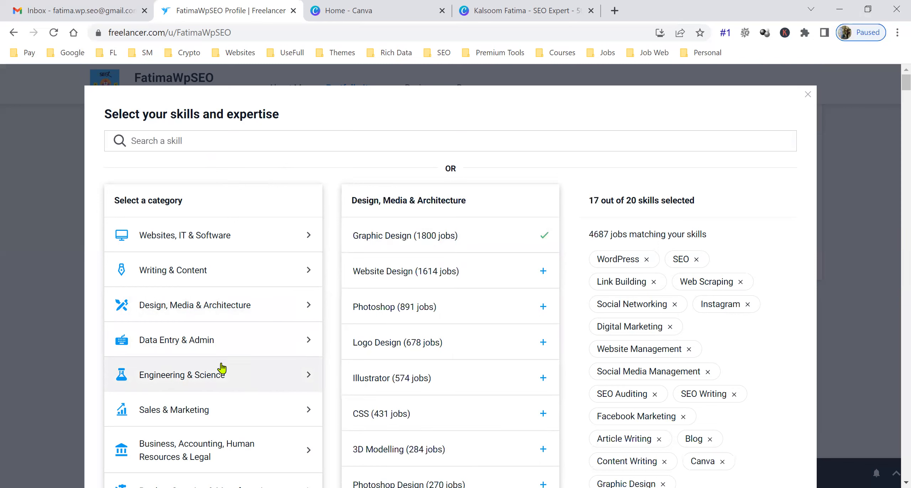
scroll(221, 369, "down", 3)
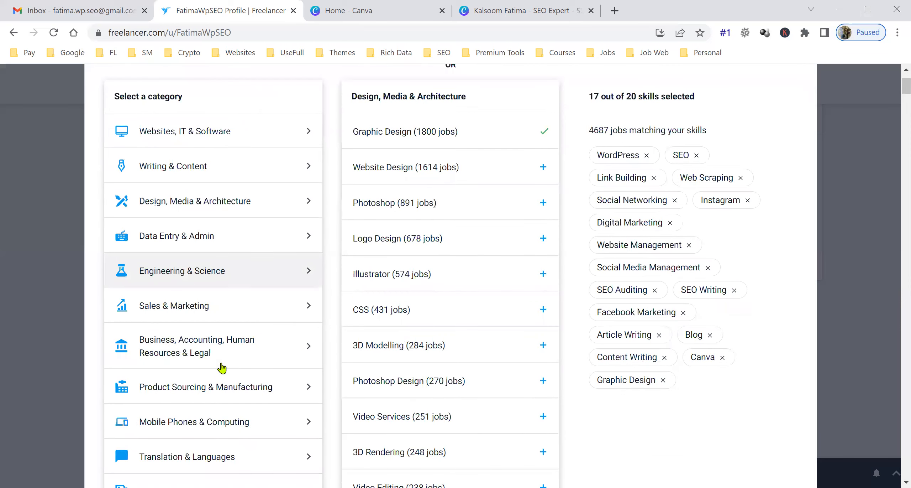
left_click(220, 302)
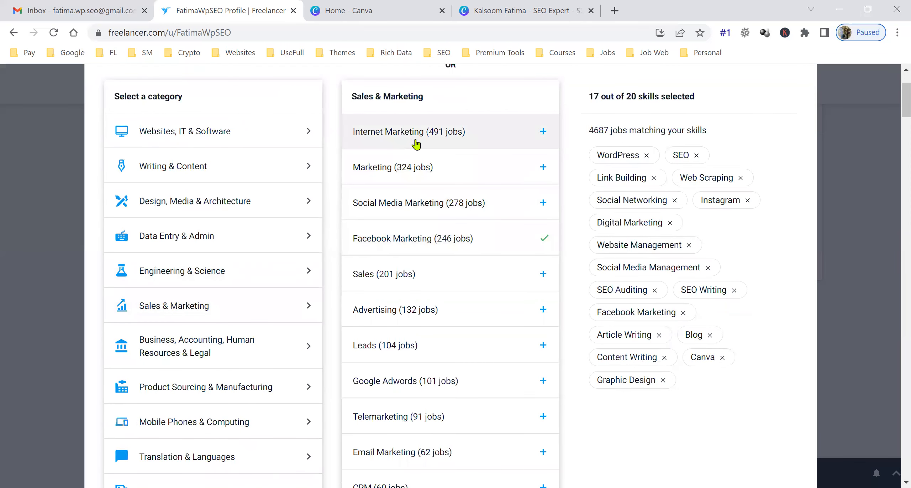
left_click(416, 143)
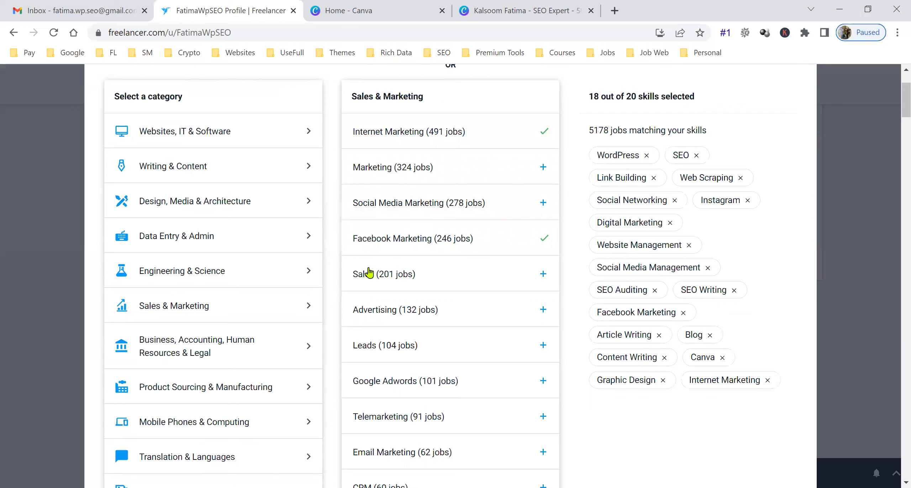
left_click(416, 208)
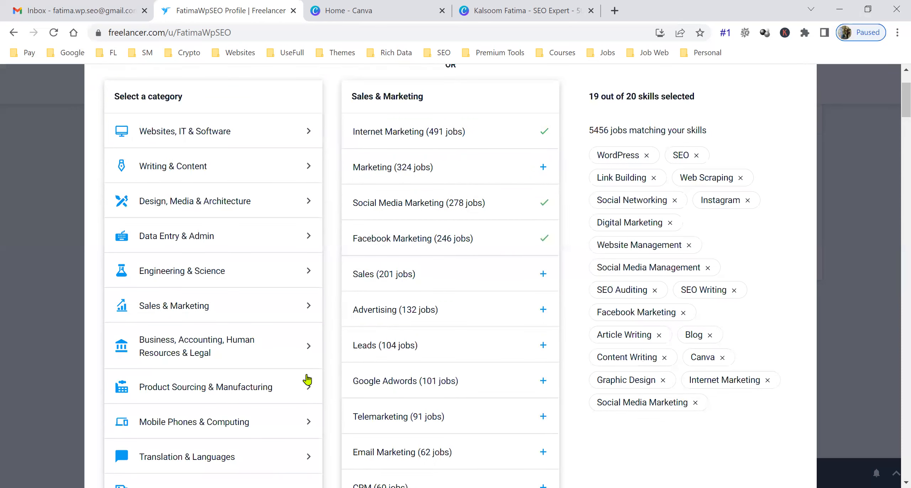
- Look through the remaining skill categories and the skills offered under Education
scroll(252, 428, "down", 2)
scroll(252, 428, "down", 4)
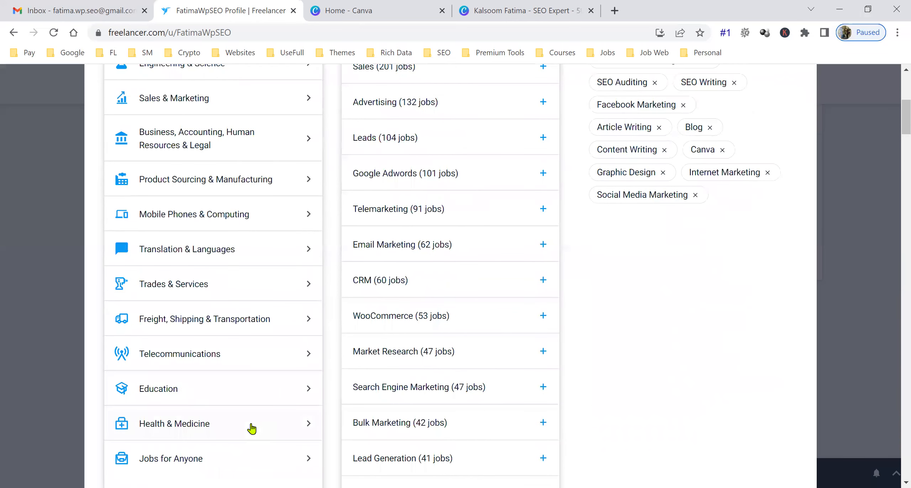
left_click(240, 392)
scroll(421, 320, "up", 7)
scroll(400, 277, "up", 2)
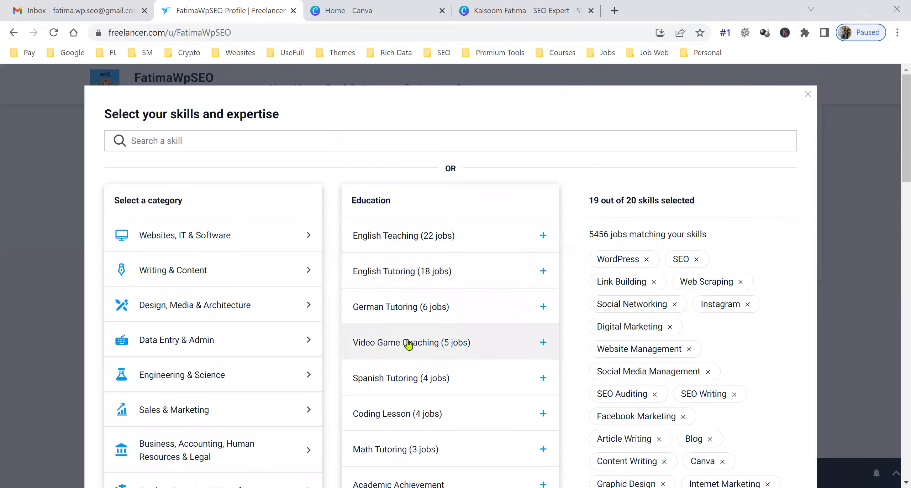
scroll(423, 423, "down", 1)
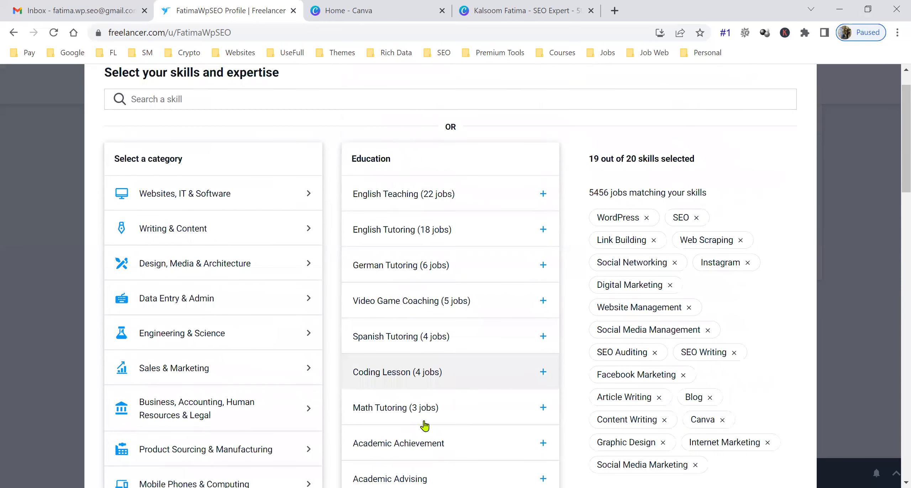
scroll(424, 425, "down", 4)
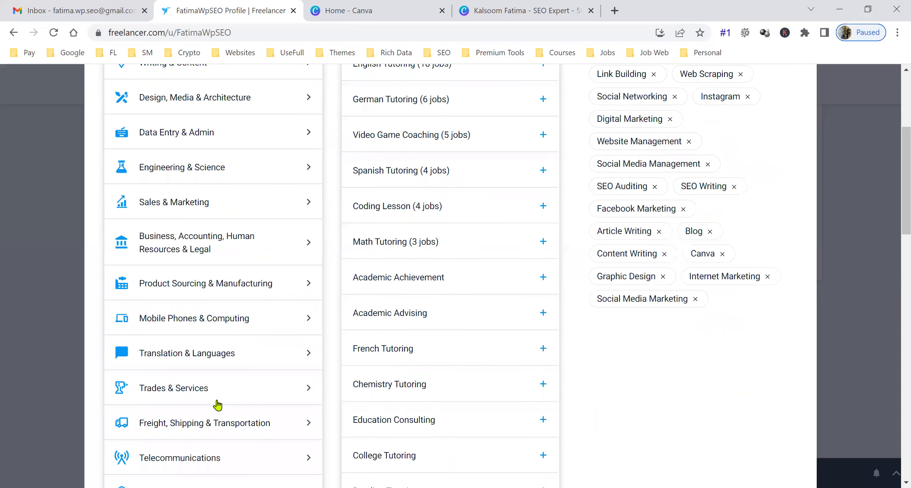
scroll(217, 405, "up", 5)
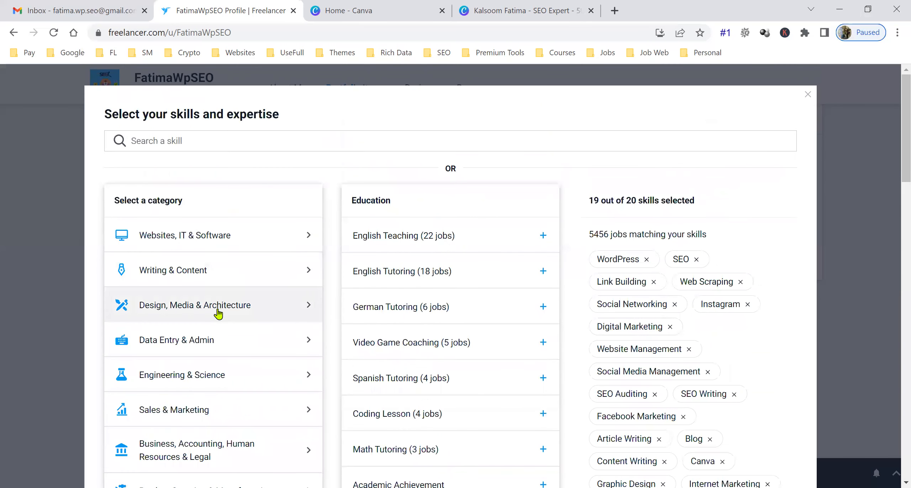
- Add Data Entry from the Data Entry & Admin category, try to add Excel as well and decline the Plus free trial
left_click(223, 273)
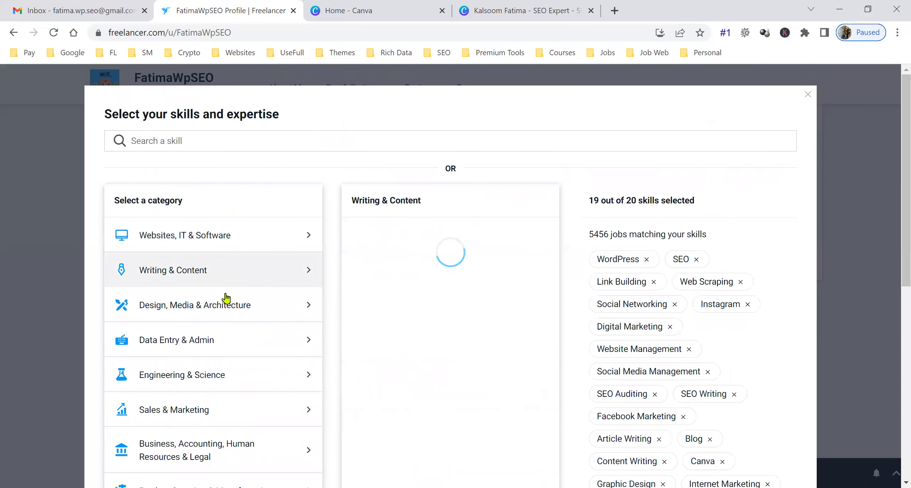
left_click(225, 312)
left_click(228, 356)
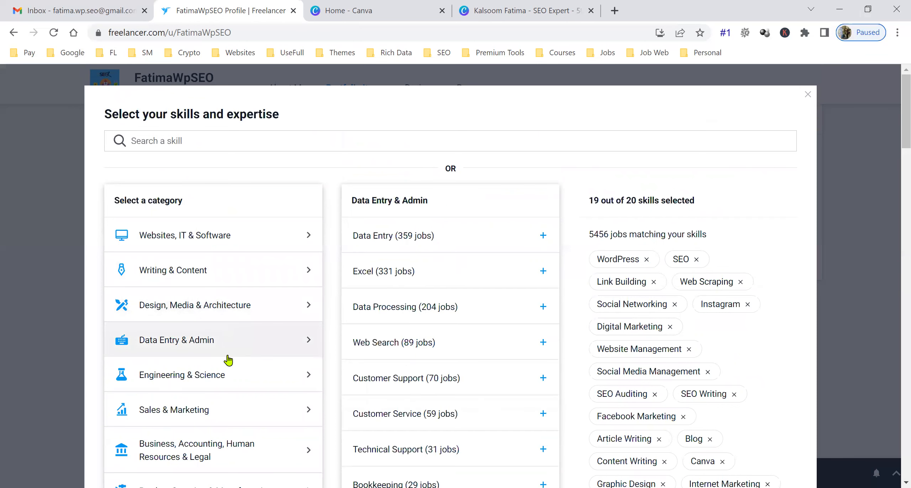
left_click(397, 249)
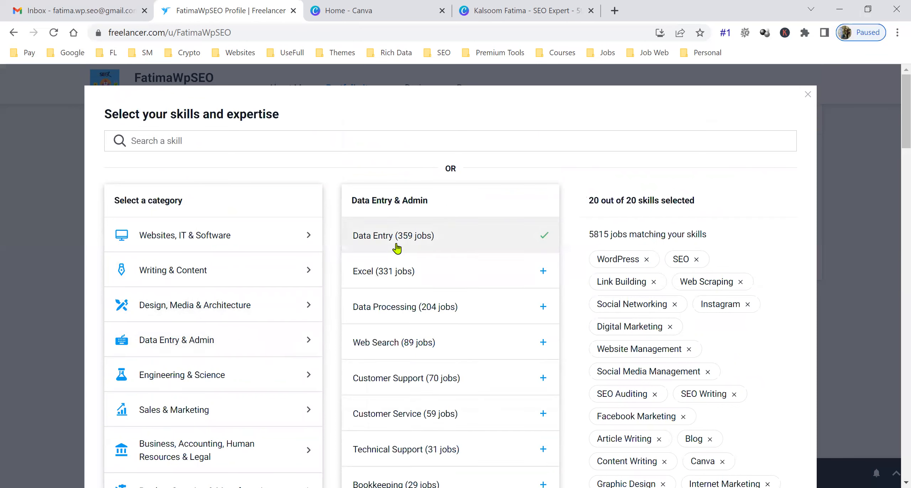
left_click(376, 286)
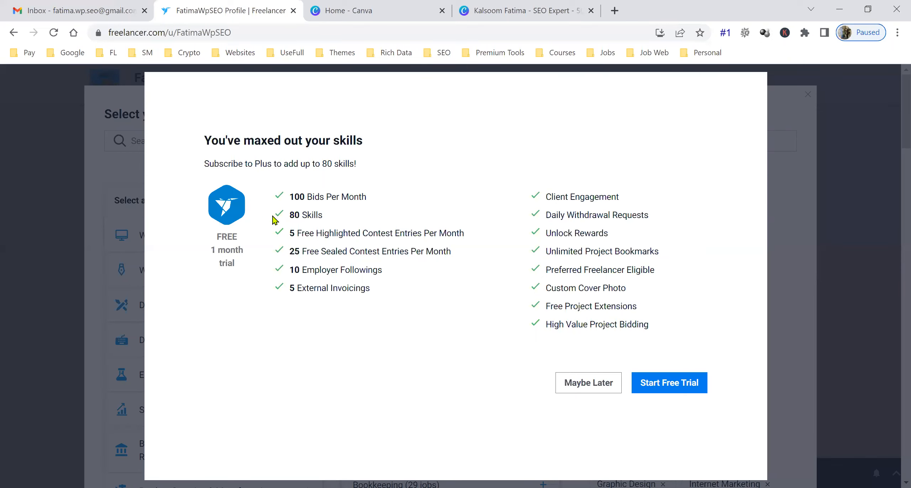
left_click(587, 384)
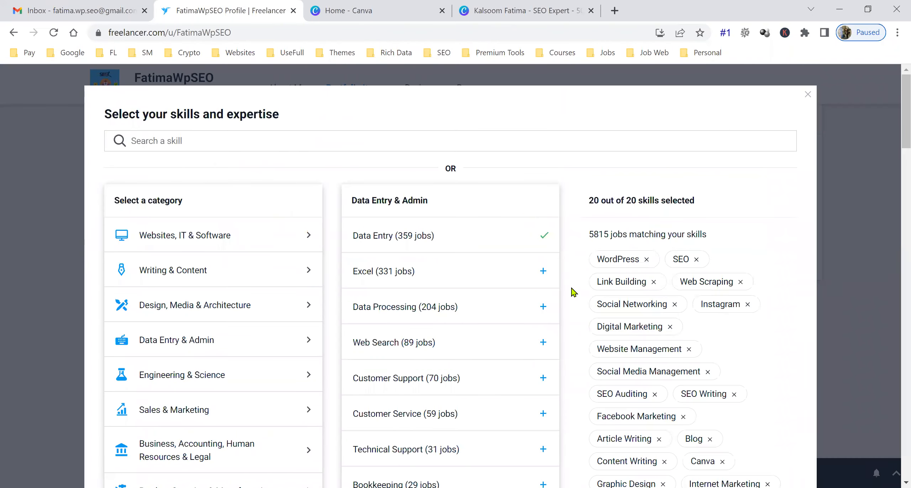
- Review the complete list of selected skills and the other skills offered under Data Entry & Admin
scroll(585, 333, "down", 3)
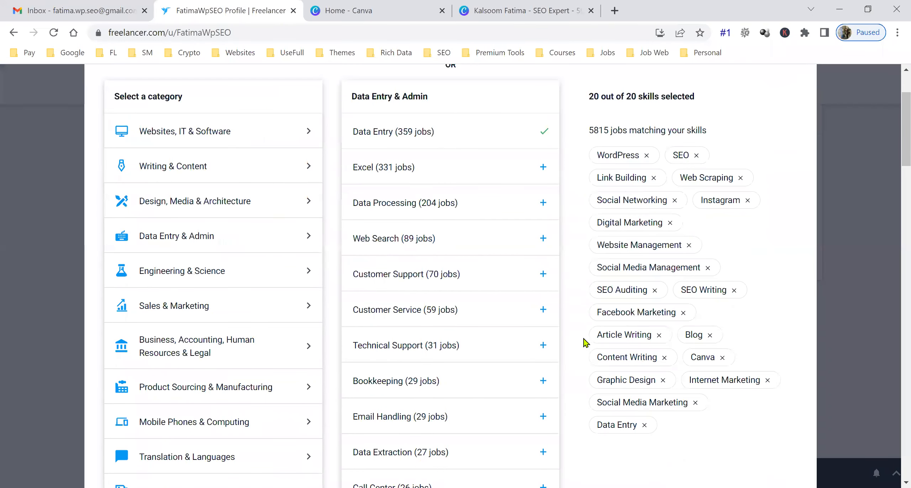
scroll(601, 424, "down", 3)
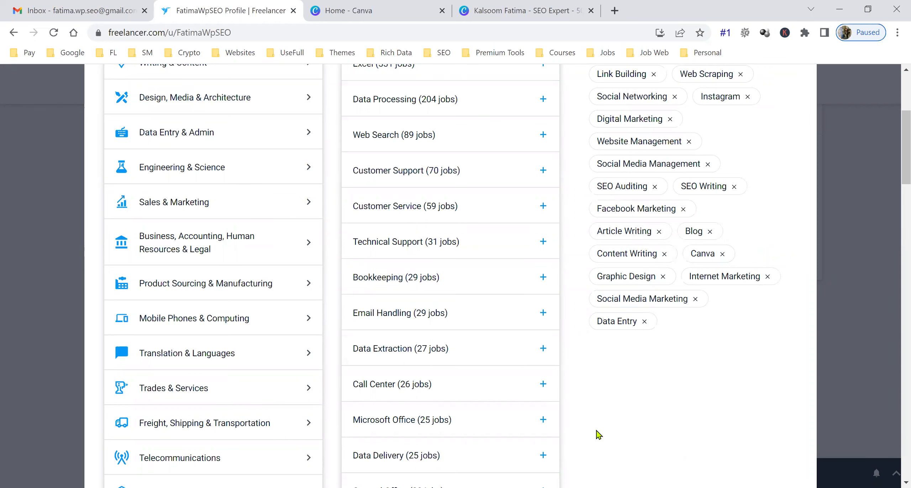
scroll(599, 434, "up", 3)
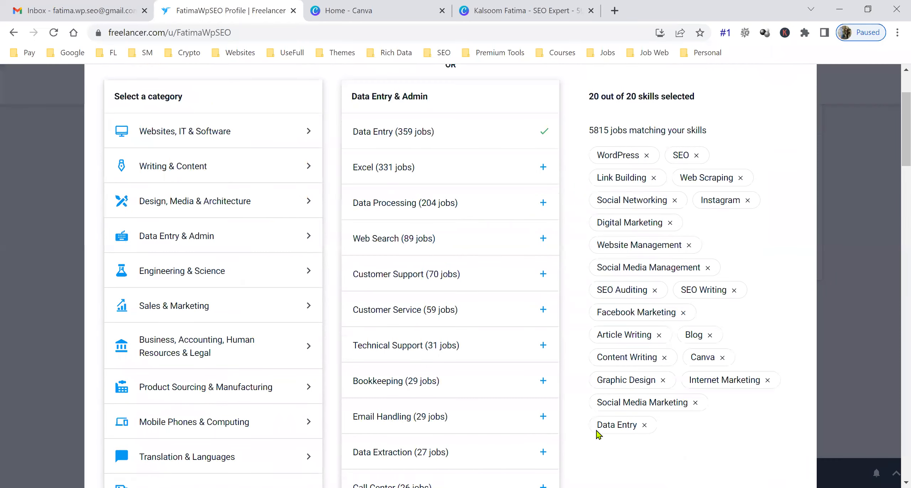
scroll(599, 433, "up", 3)
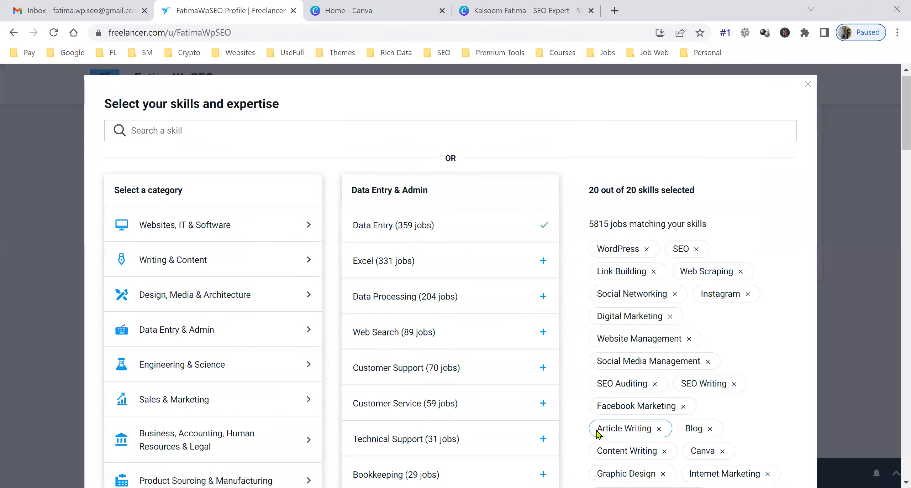
scroll(598, 433, "down", 20)
scroll(597, 437, "up", 10)
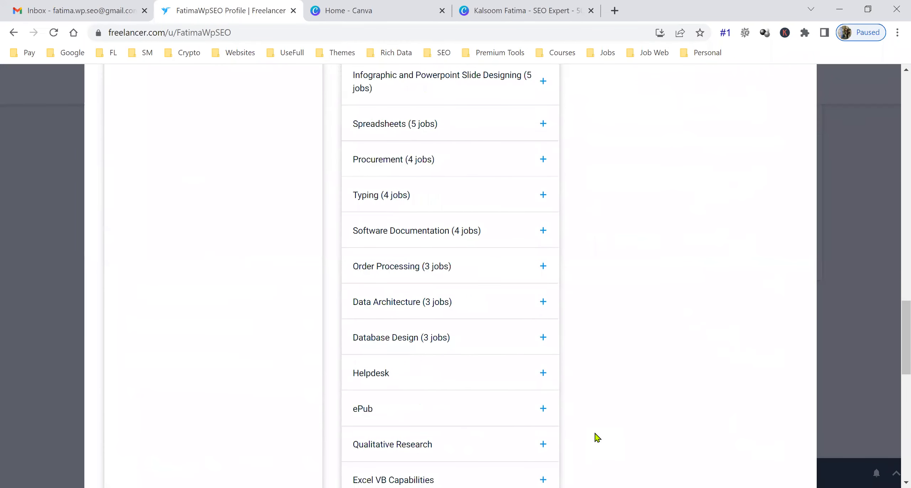
scroll(597, 437, "up", 20)
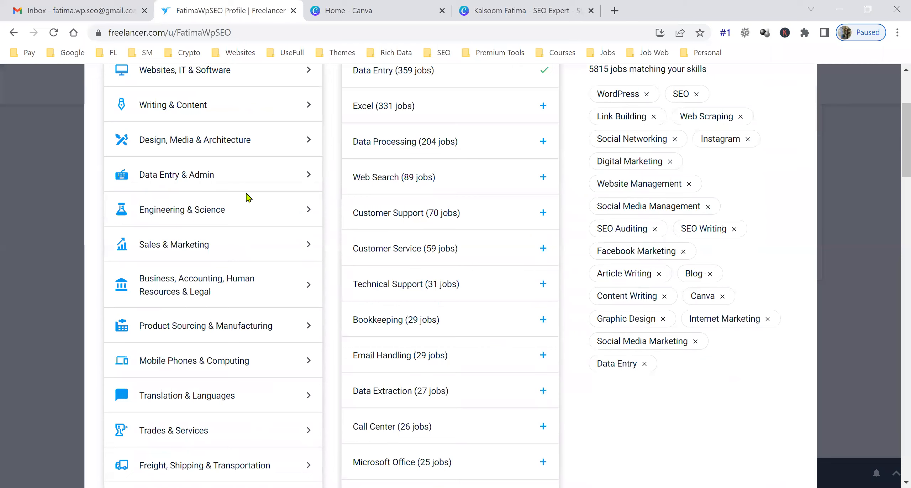
scroll(249, 197, "up", 5)
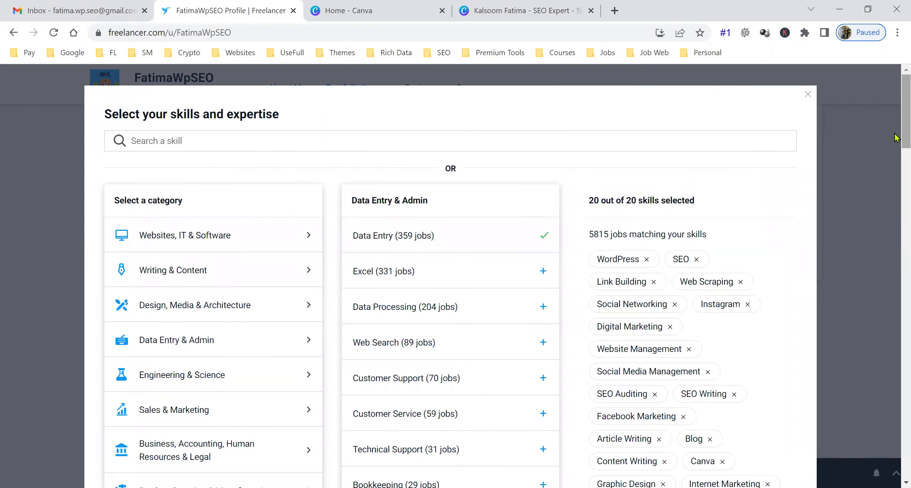
- Save the selection of 20 skills to the profile
left_click_drag(896, 137, 896, 172)
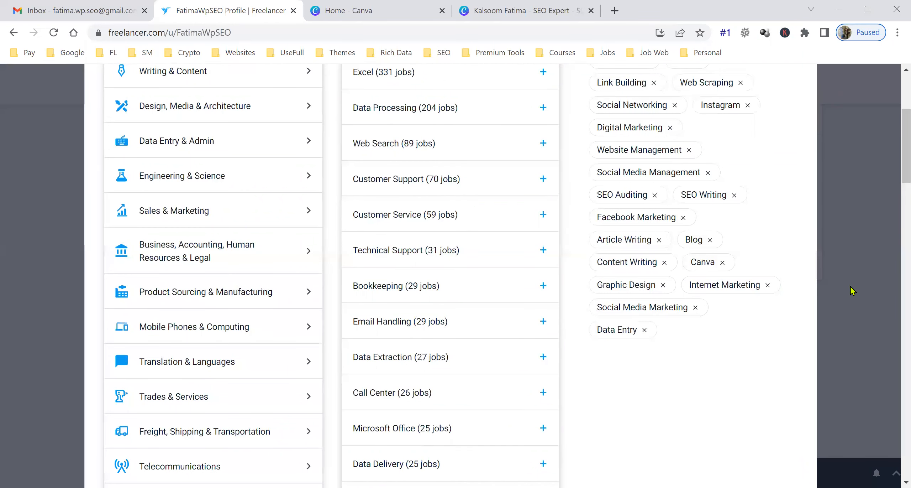
left_click_drag(897, 154, 897, 450)
left_click(789, 445)
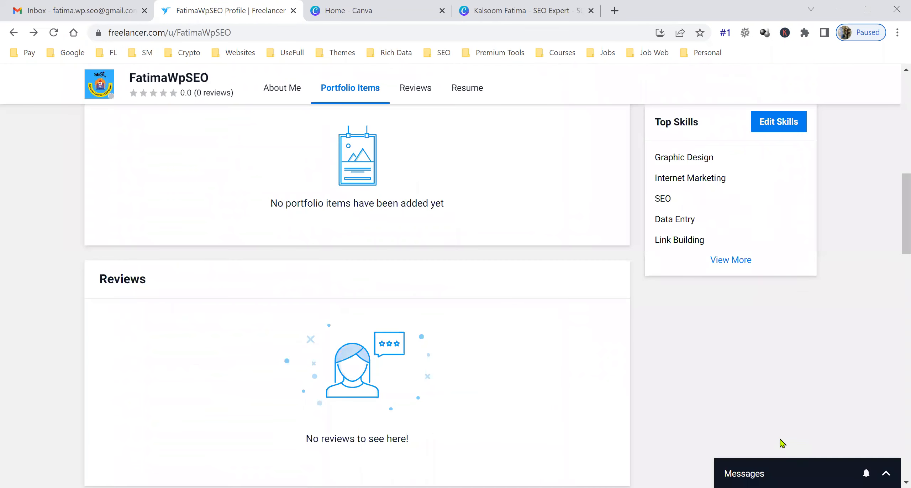
- Review the profile page, including the Top Skills, the profile description and the Portfolio Items section
scroll(755, 425, "up", 2)
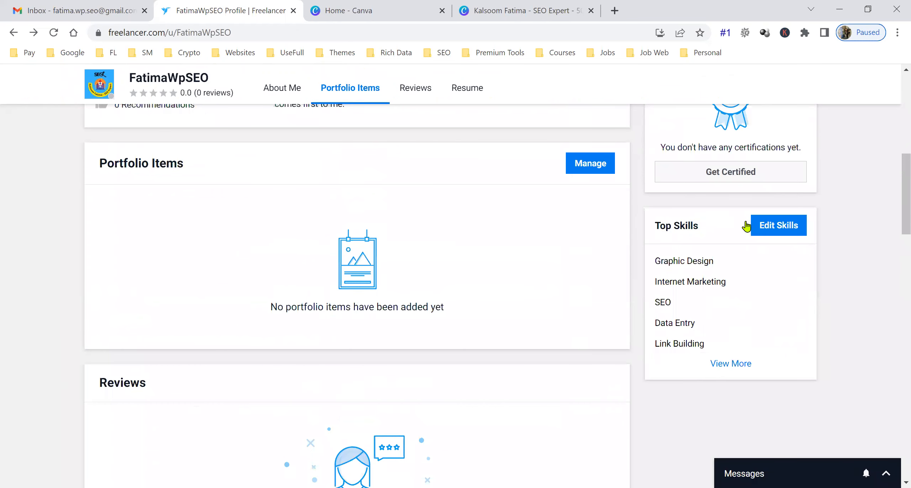
scroll(760, 361, "up", 3)
scroll(670, 362, "up", 3)
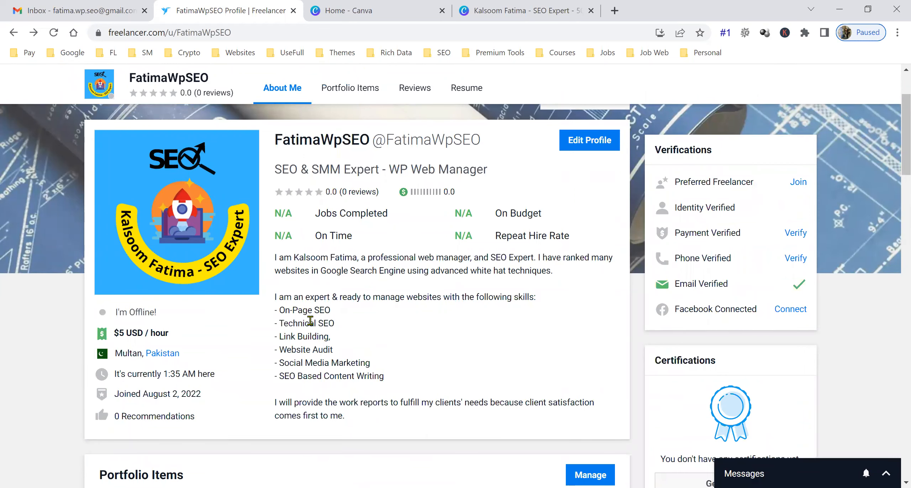
scroll(308, 322, "down", 3)
scroll(312, 325, "down", 4)
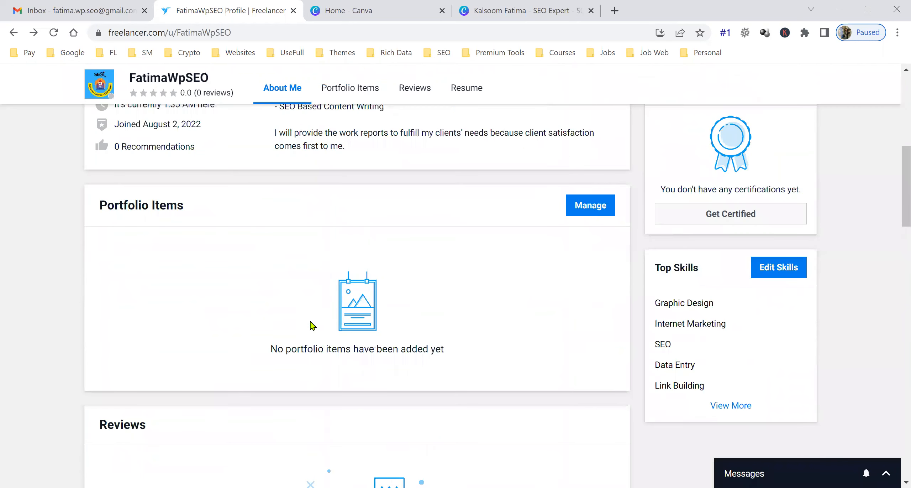
scroll(313, 325, "up", 10)
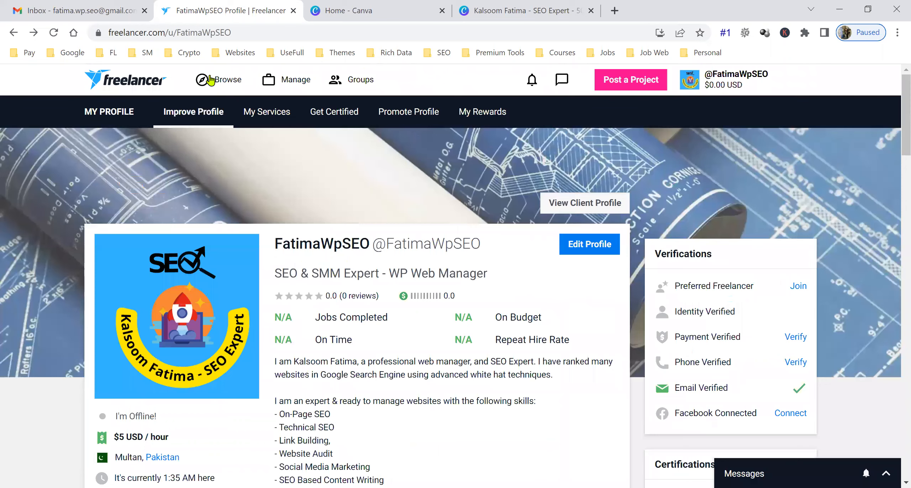
- Open the Projects listing on Freelancer.com and look through the latest projects and the available filters
left_click(211, 81)
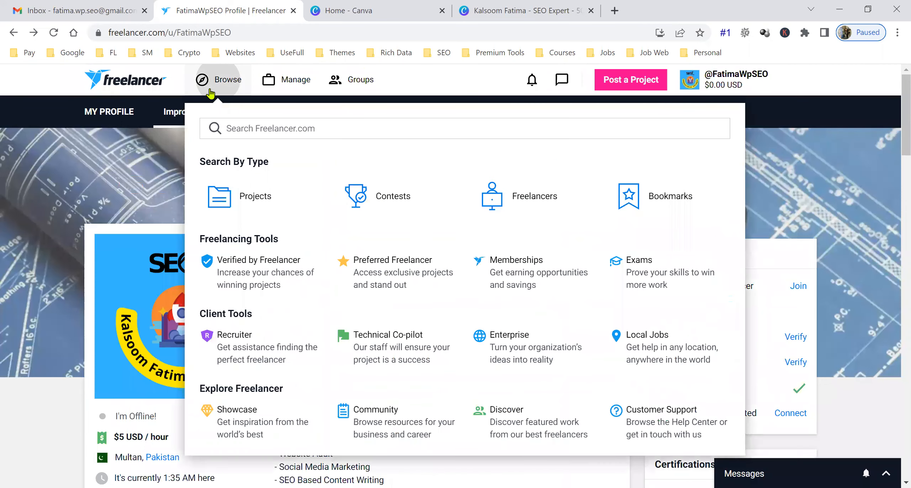
left_click(119, 182)
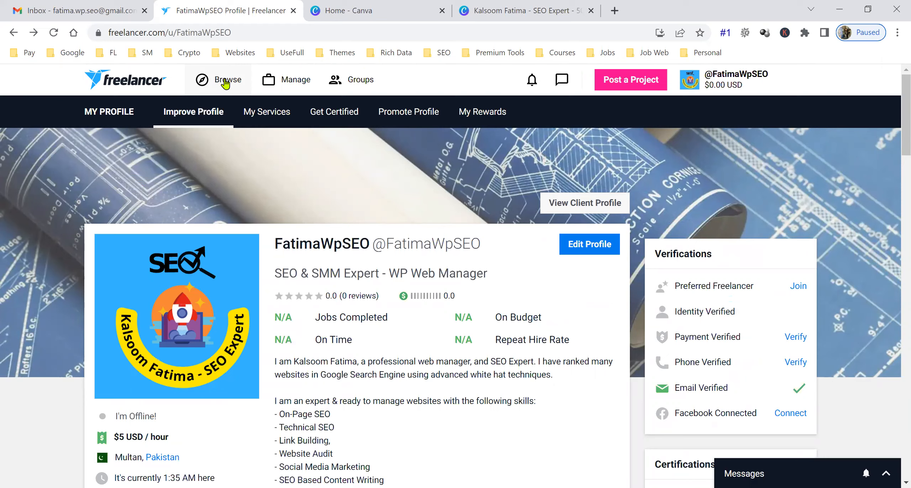
left_click(226, 91)
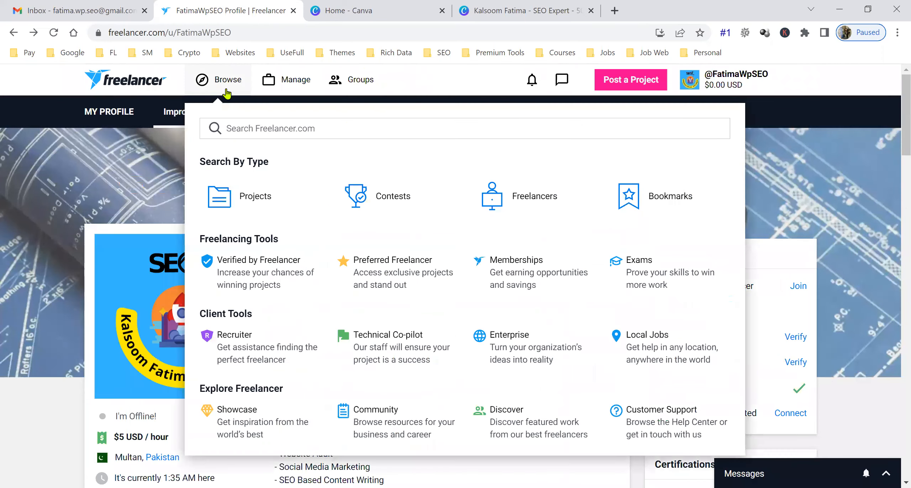
left_click(248, 207)
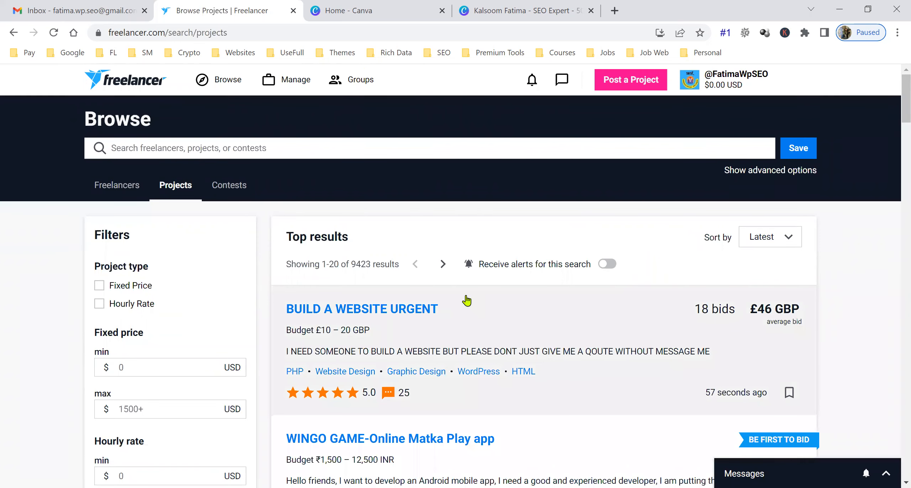
scroll(418, 384, "down", 6)
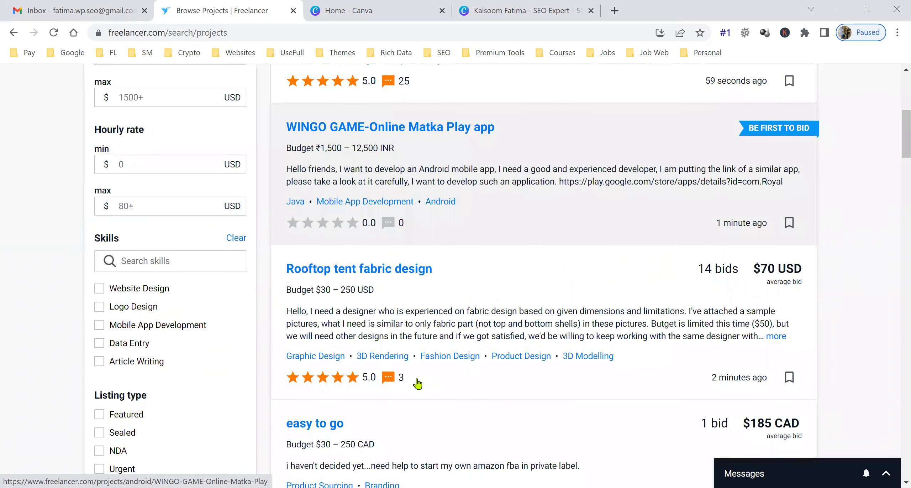
scroll(406, 341, "down", 3)
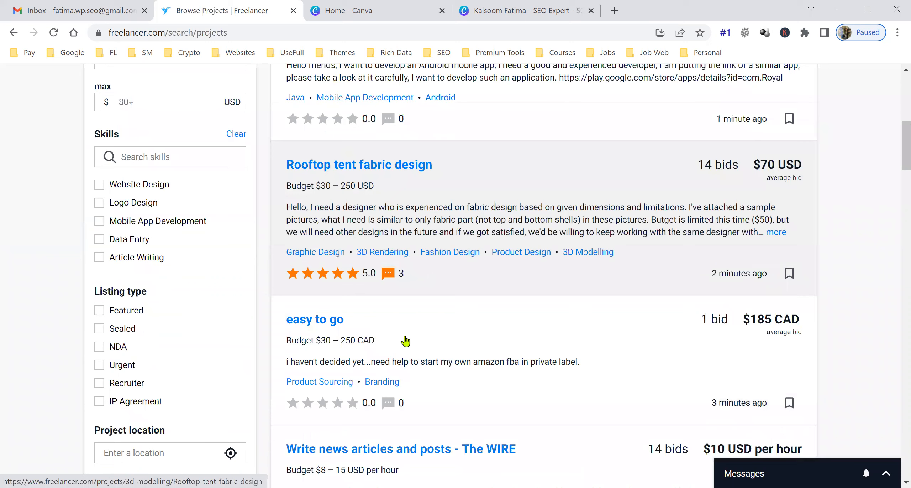
scroll(216, 356, "down", 6)
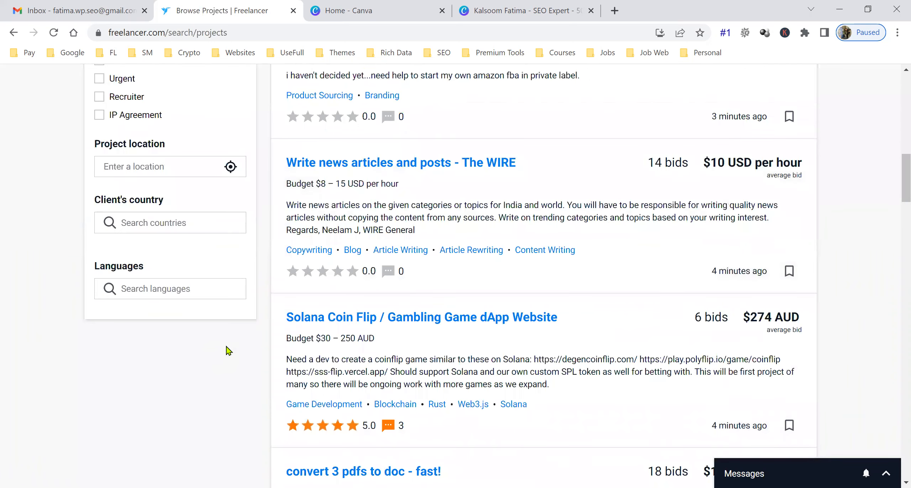
- Filter the project list by the skills SEO and Audit
scroll(228, 338, "up", 6)
left_click(206, 157)
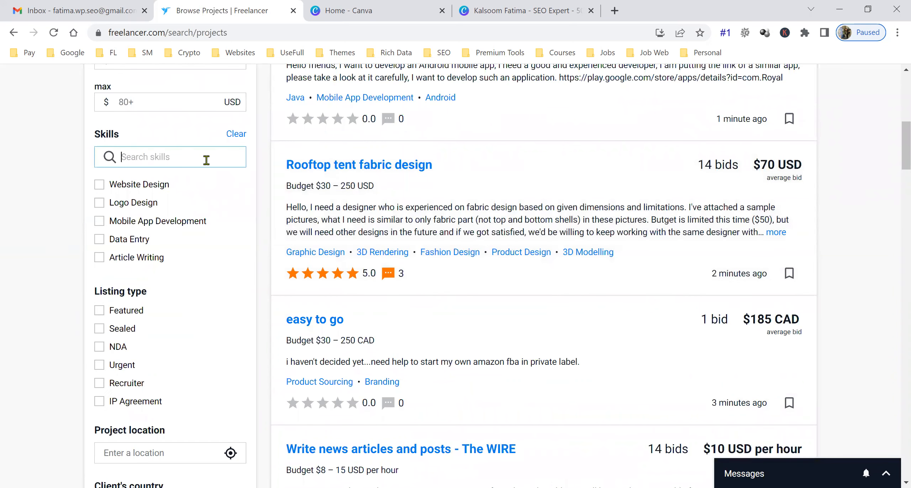
type("seo")
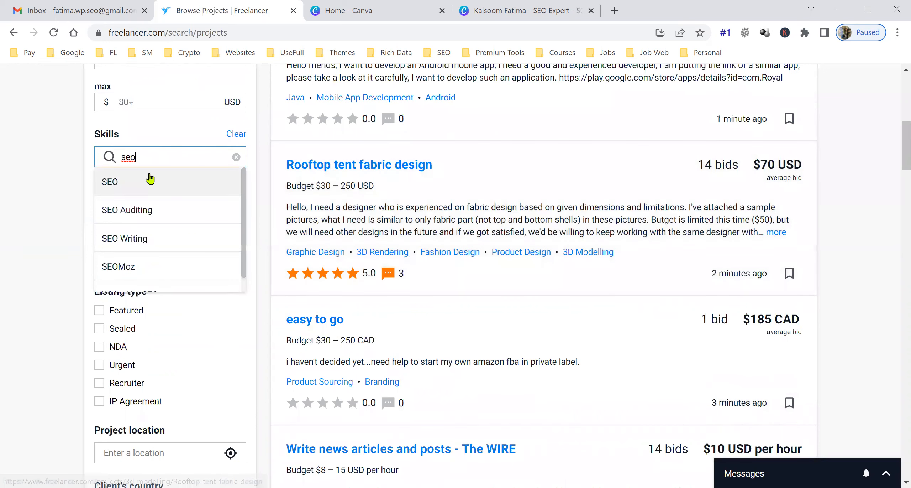
left_click(149, 178)
left_click(184, 157)
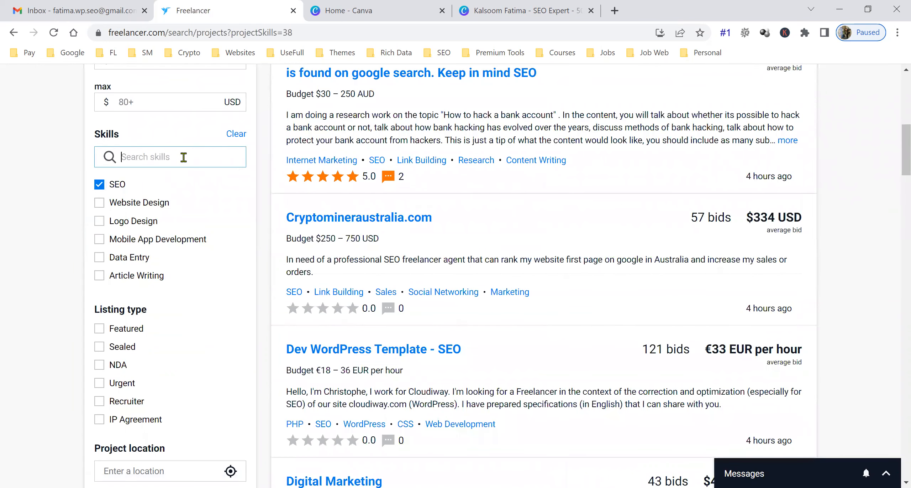
type("audi")
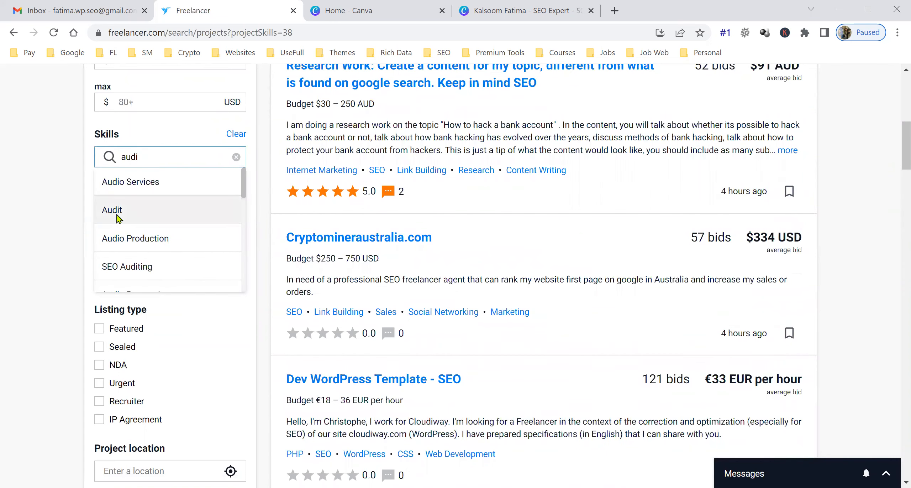
left_click(117, 210)
- Add SEO Auditing to the skill filters and remove the Audit filter
left_click(146, 157)
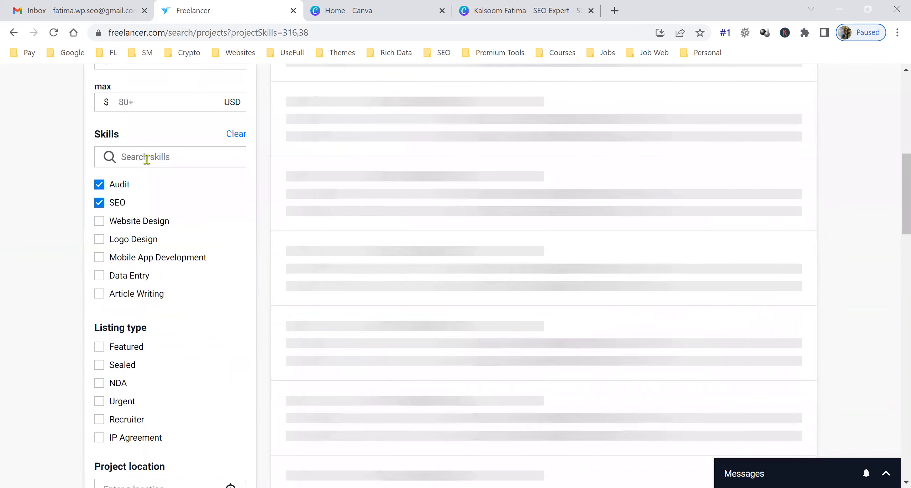
type("seo a")
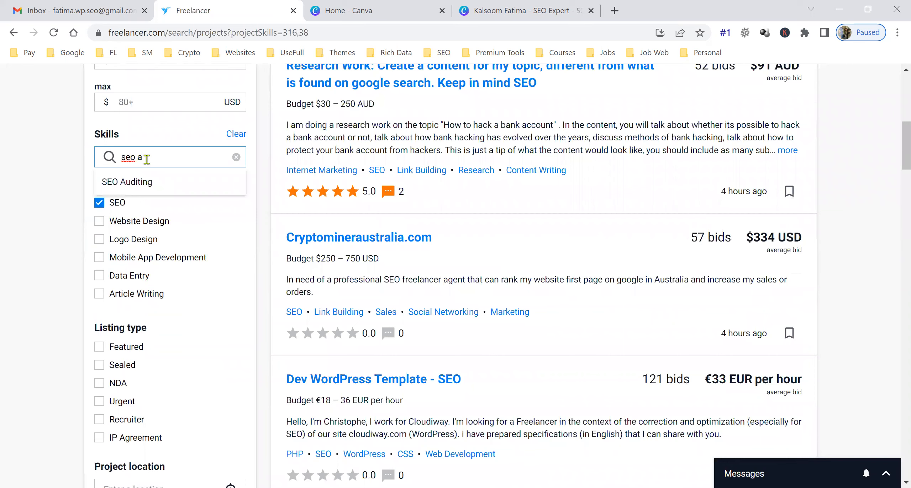
left_click(142, 181)
left_click(99, 204)
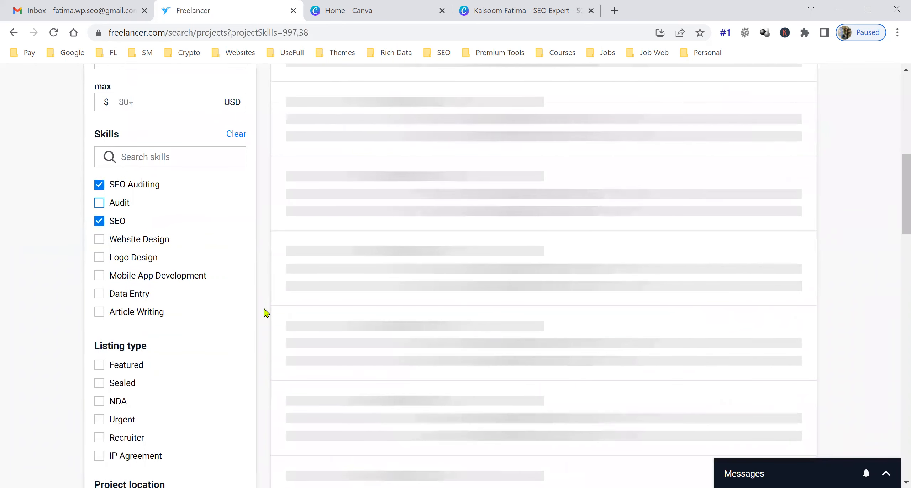
- Look through the filtered projects and remove the SEO skill filter, leaving only SEO Auditing selected
scroll(267, 312, "up", 8)
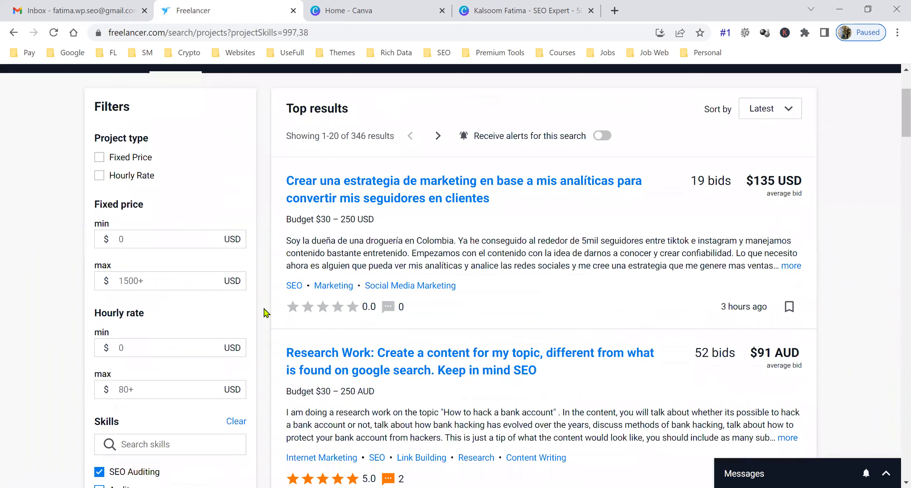
scroll(282, 303, "down", 10)
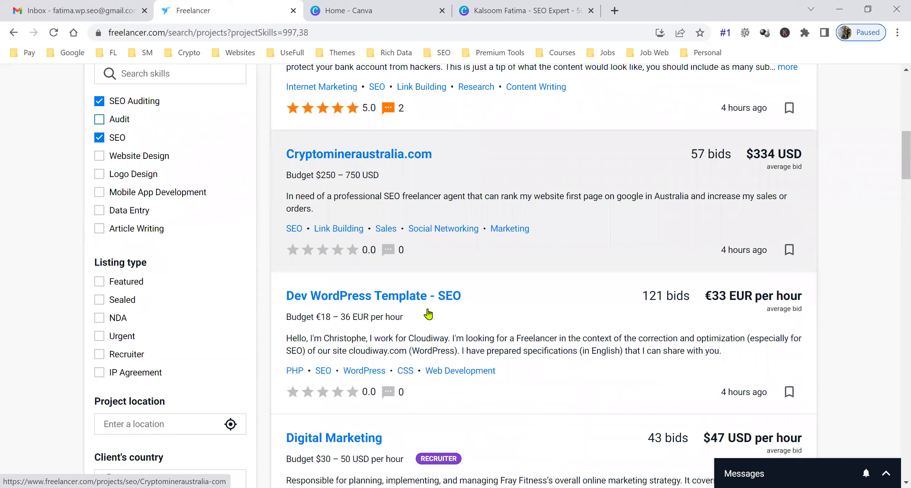
scroll(427, 312, "up", 1)
scroll(107, 319, "up", 3)
left_click(100, 326)
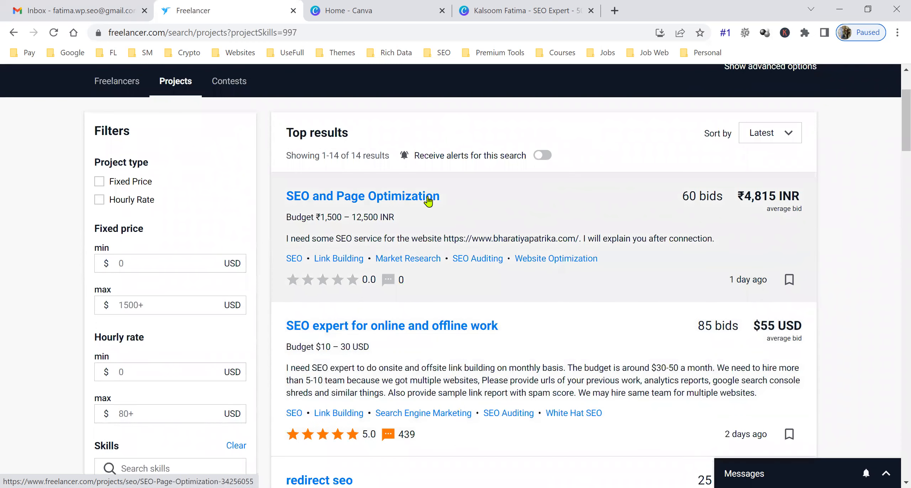
- Open the projects SEO and Page Optimization, SEO expert for online and offline work, and SEO Specialist (Australian School) in new tabs
middle_click(428, 201)
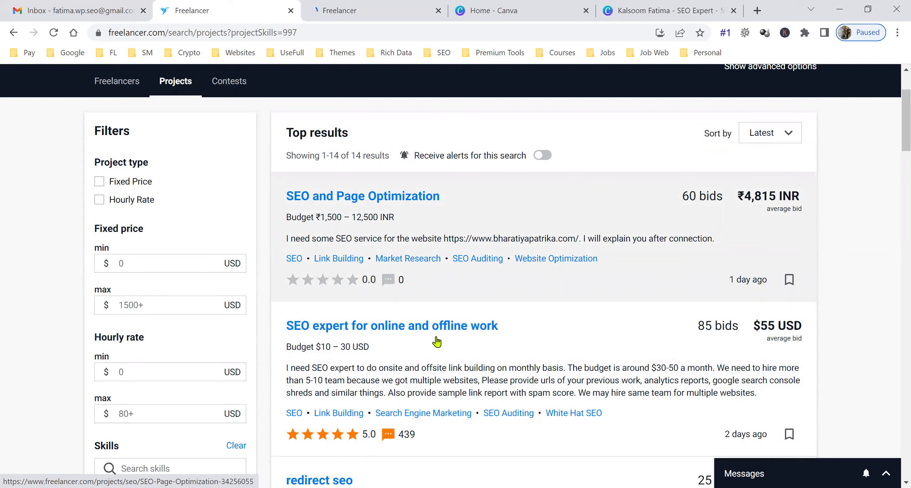
middle_click(414, 334)
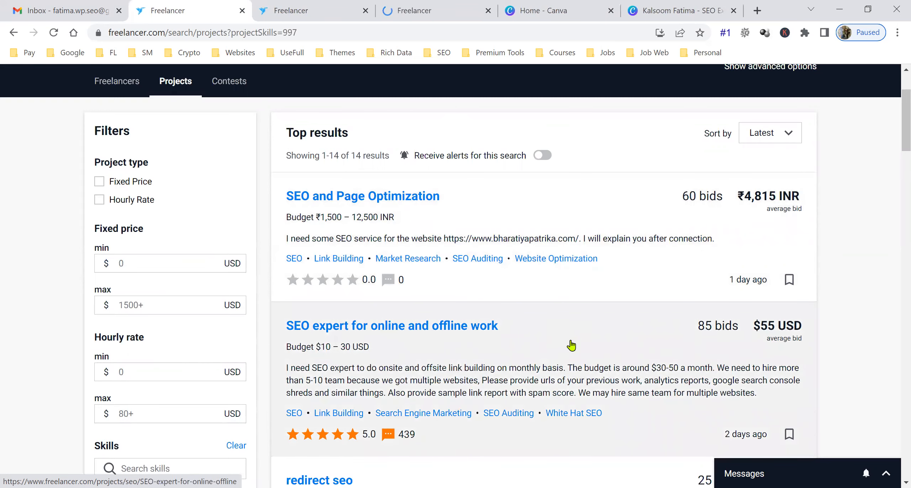
scroll(572, 344, "down", 5)
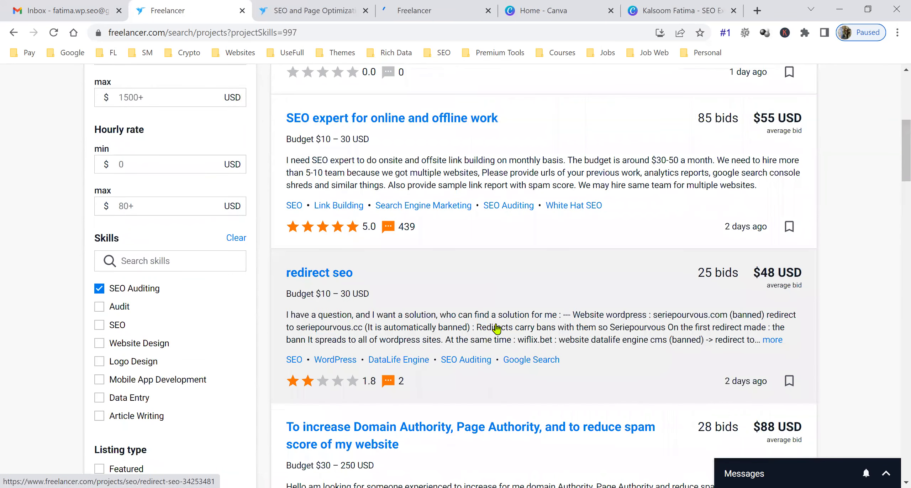
scroll(445, 353, "down", 7)
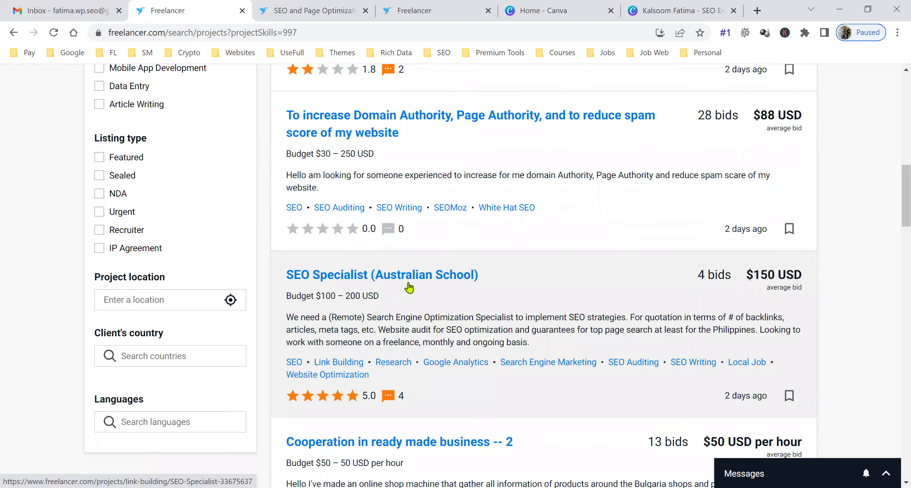
middle_click(412, 284)
- Open the SEO Audit Katadata project in a new tab and look through the remaining SEO Auditing results
scroll(491, 346, "down", 2)
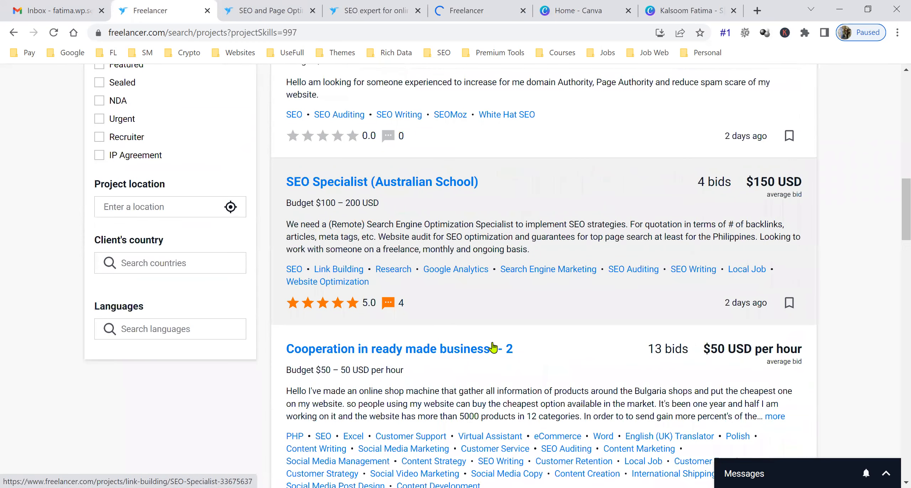
scroll(492, 342, "down", 14)
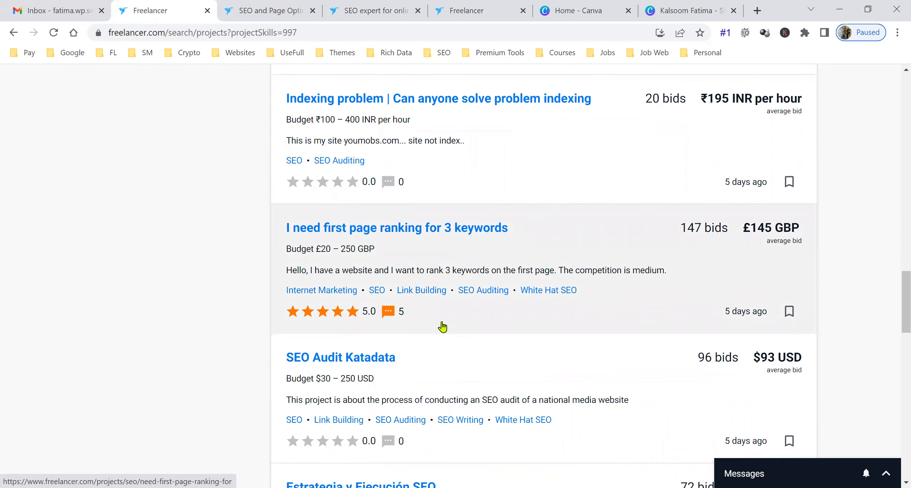
scroll(385, 263, "down", 3)
middle_click(386, 263)
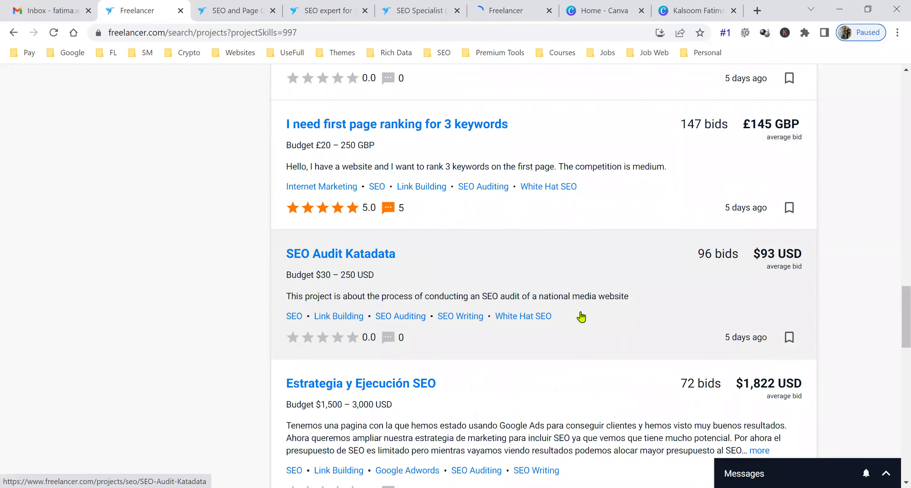
scroll(583, 320, "down", 3)
scroll(589, 327, "down", 1)
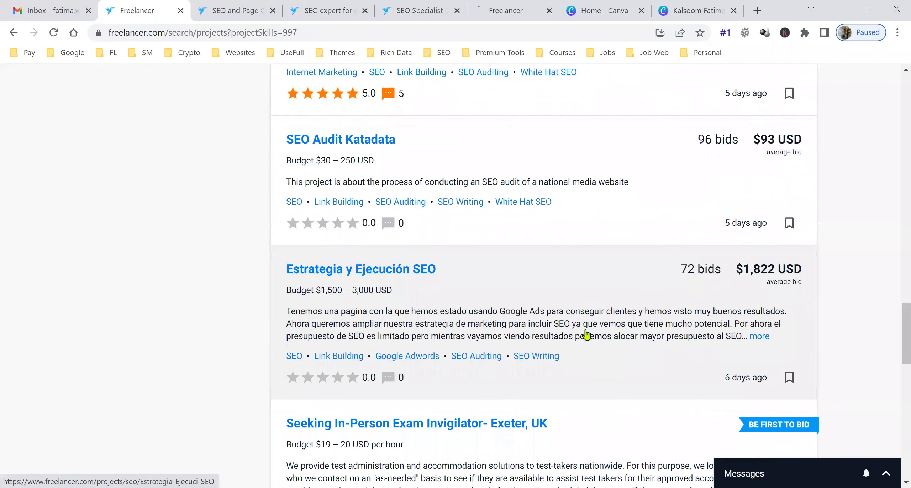
scroll(448, 313, "down", 8)
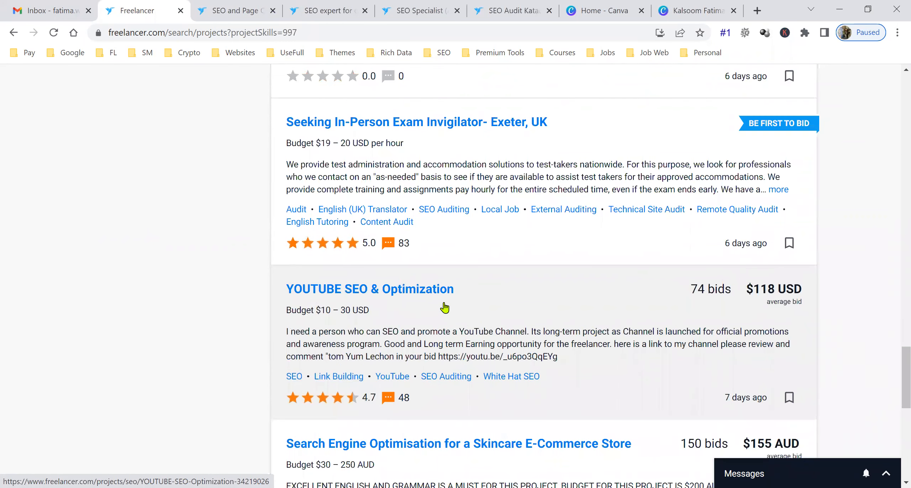
scroll(447, 308, "down", 3)
scroll(483, 240, "down", 3)
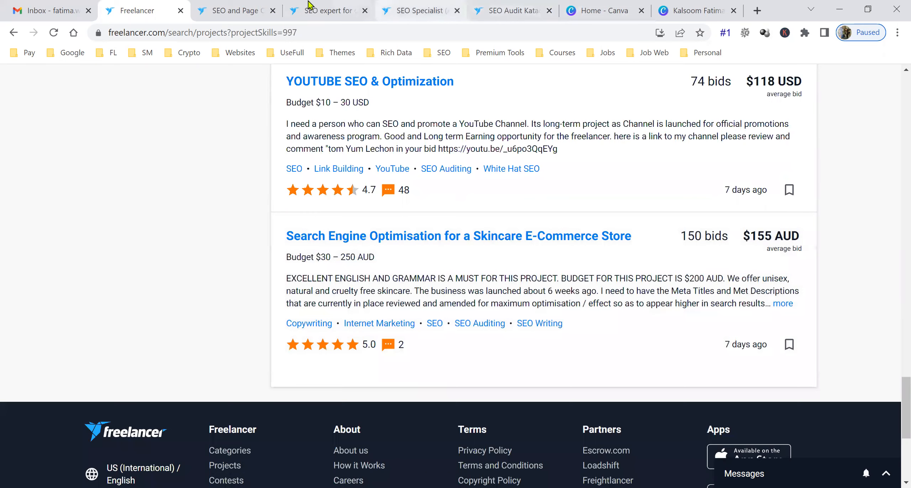
- View the SEO and Page Optimization project, dismiss the bookmark notice, and check the client's membership date and verification details
left_click(240, 10)
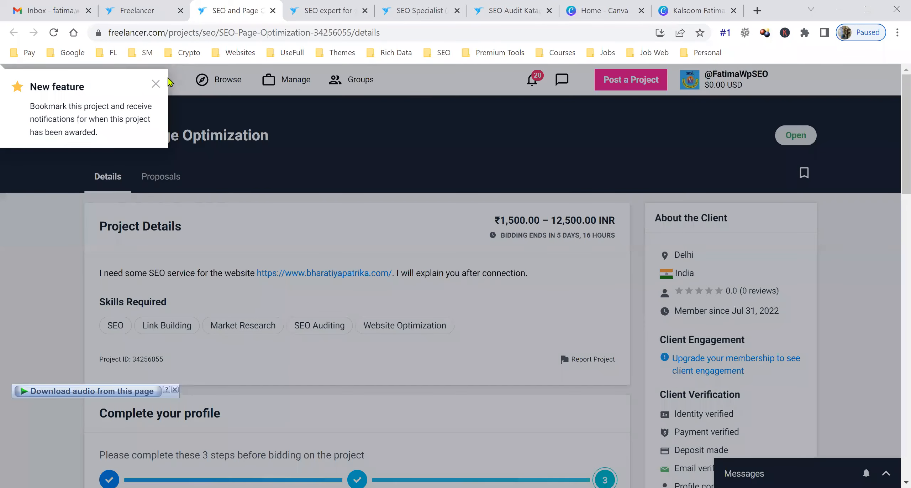
left_click(156, 84)
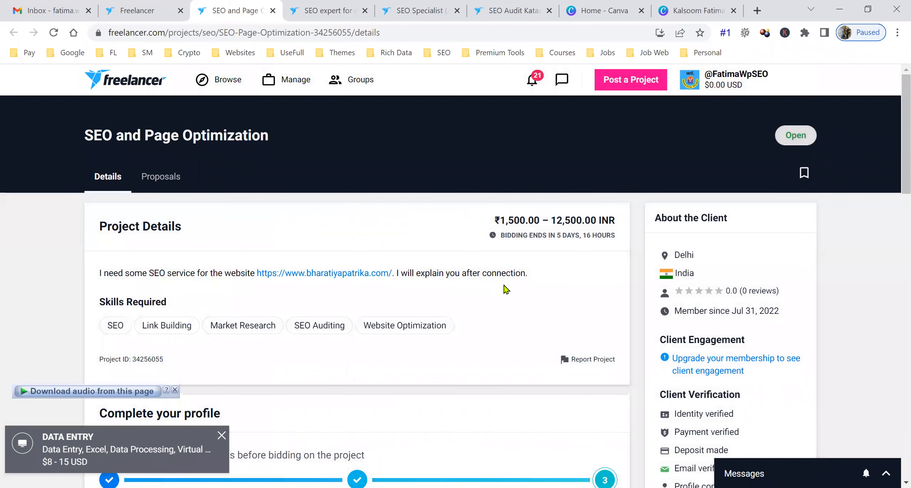
scroll(520, 295, "down", 3)
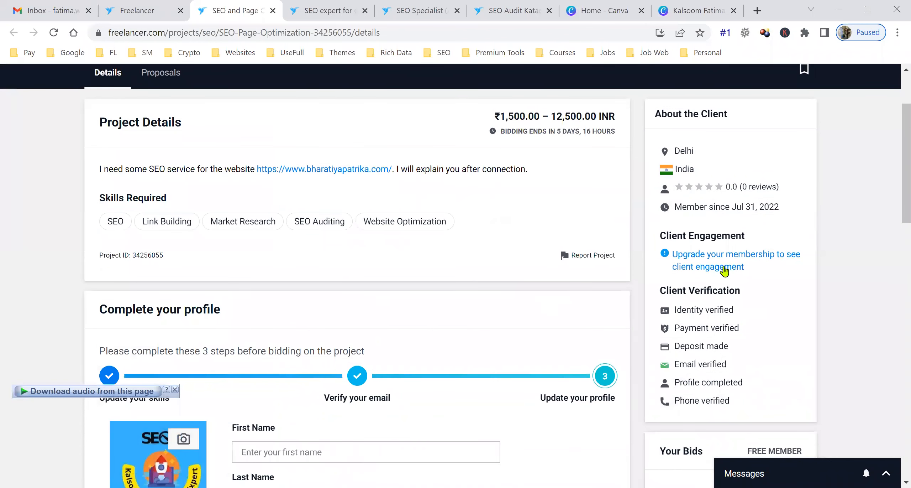
mouse_move(716, 350)
left_click_drag(741, 207, 783, 208)
left_click(715, 357)
- Review the profile form required before bidding on SEO and Page Optimization, and close that project's tab
scroll(524, 329, "down", 3)
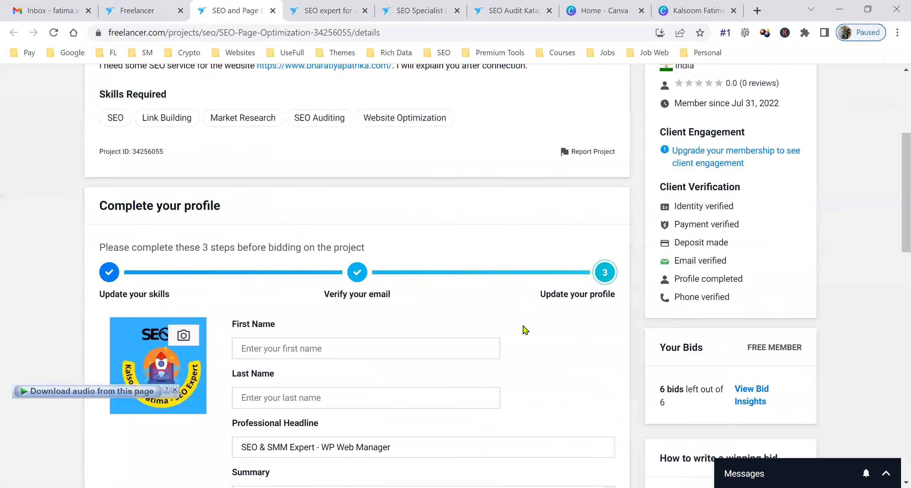
scroll(524, 330, "down", 3)
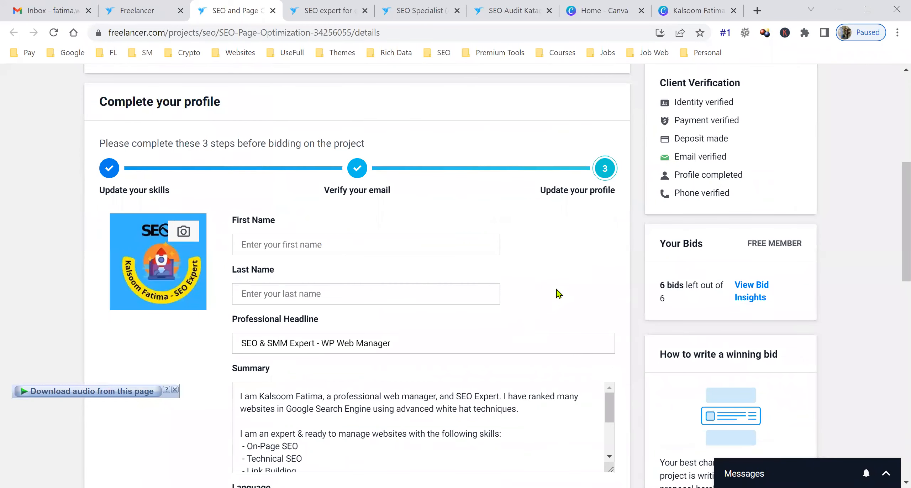
scroll(558, 293, "down", 6)
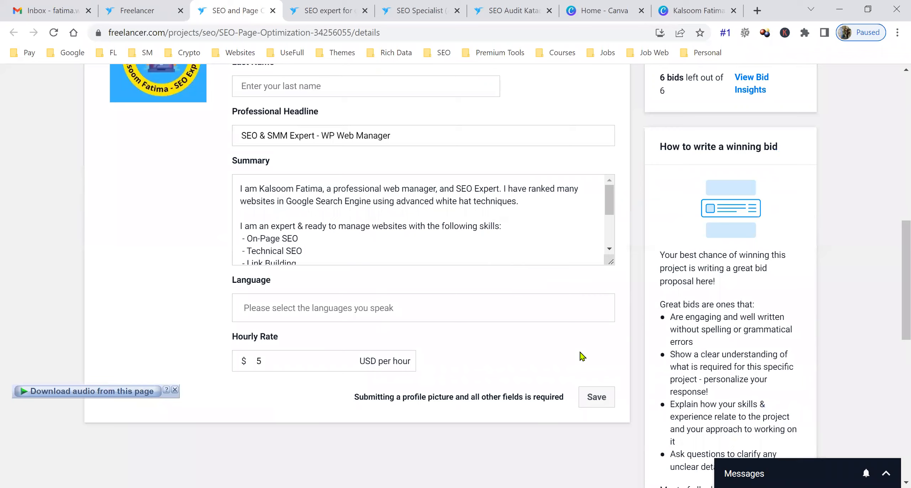
scroll(582, 356, "up", 6)
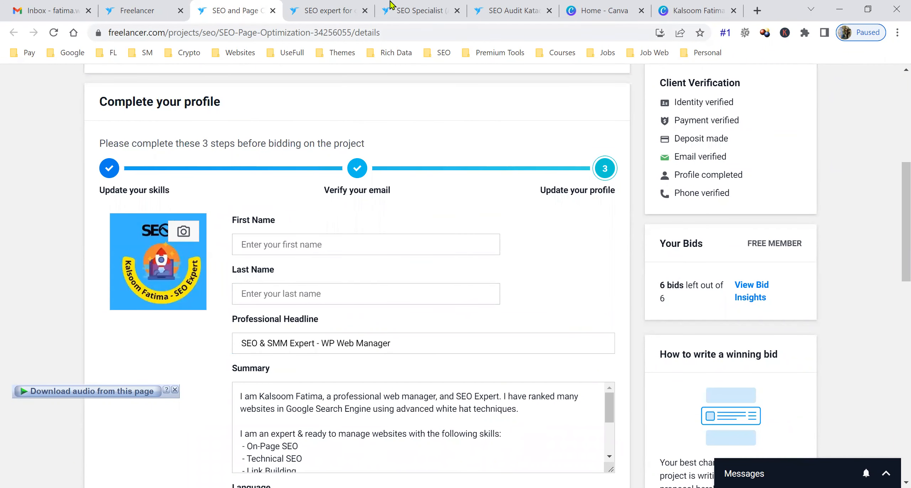
key("ctrl+w")
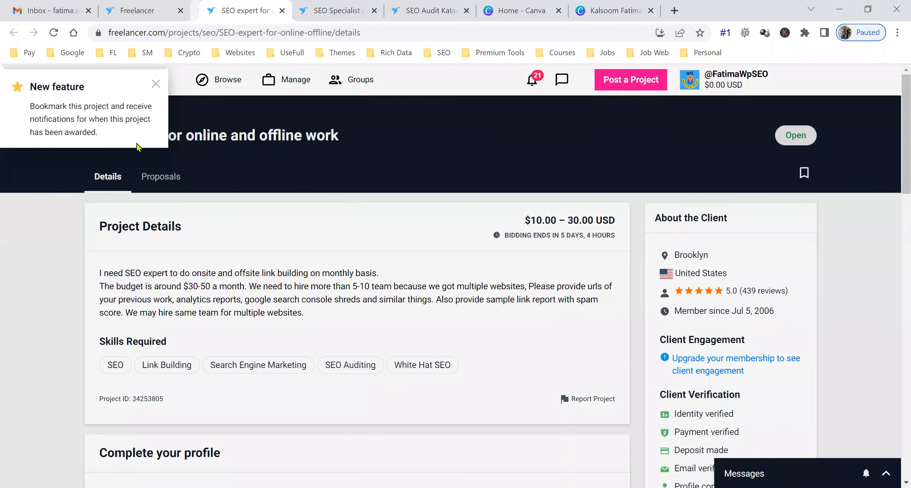
- Dismiss the bookmark notice and review the description, required skills and client details of SEO expert for online and offline work
left_click(155, 85)
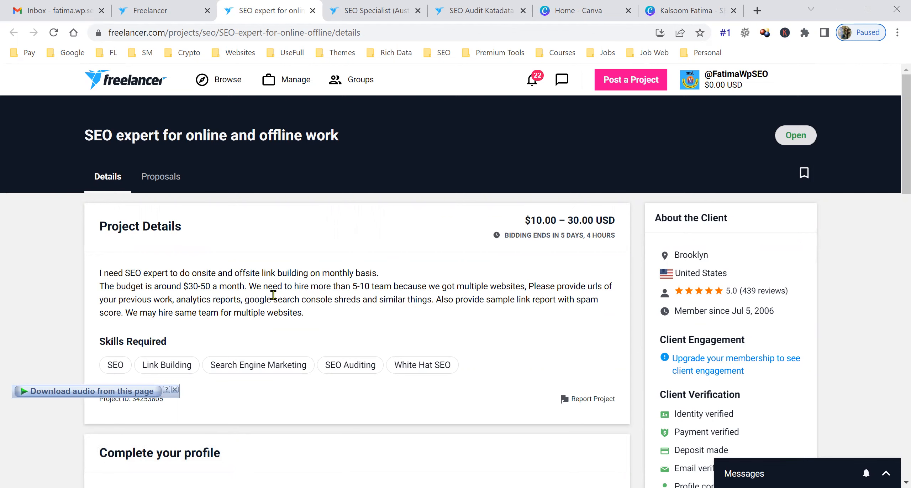
scroll(273, 294, "down", 2)
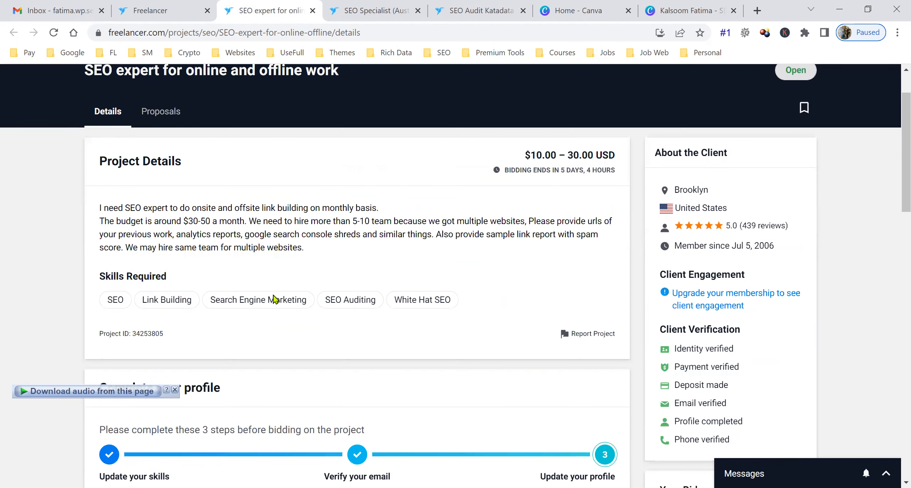
scroll(274, 299, "down", 3)
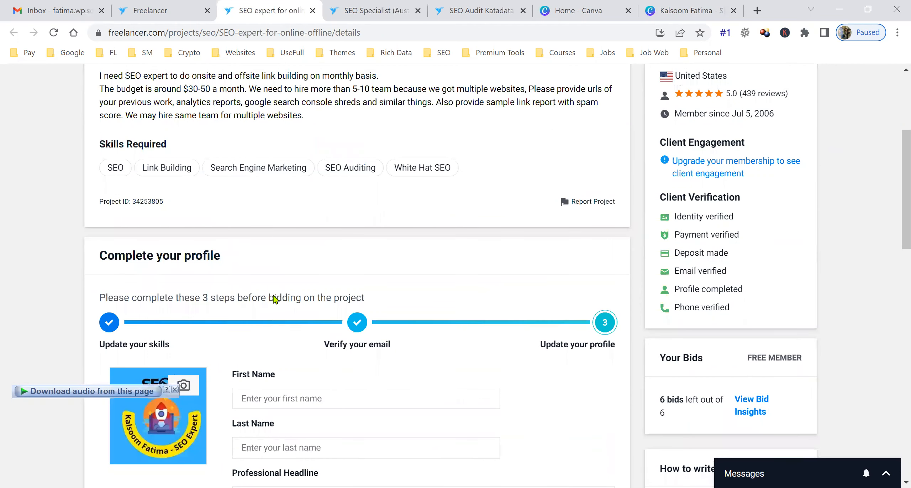
scroll(274, 299, "up", 2)
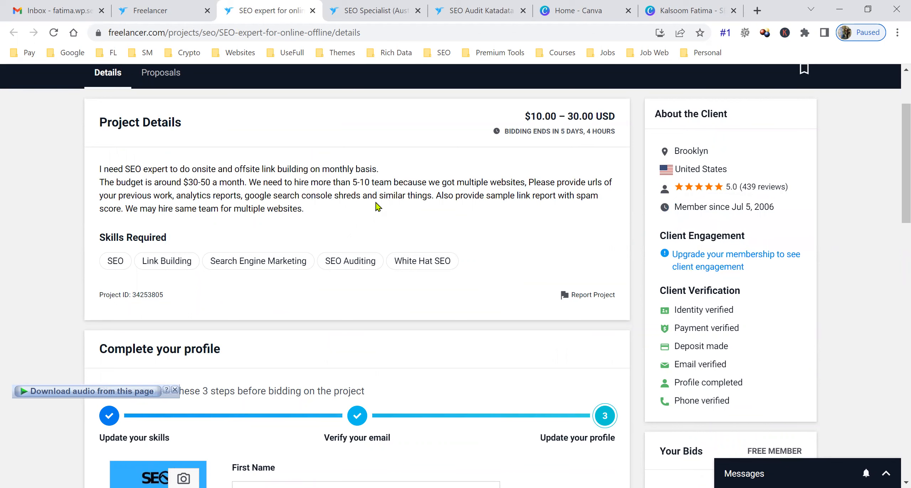
scroll(192, 217, "down", 4)
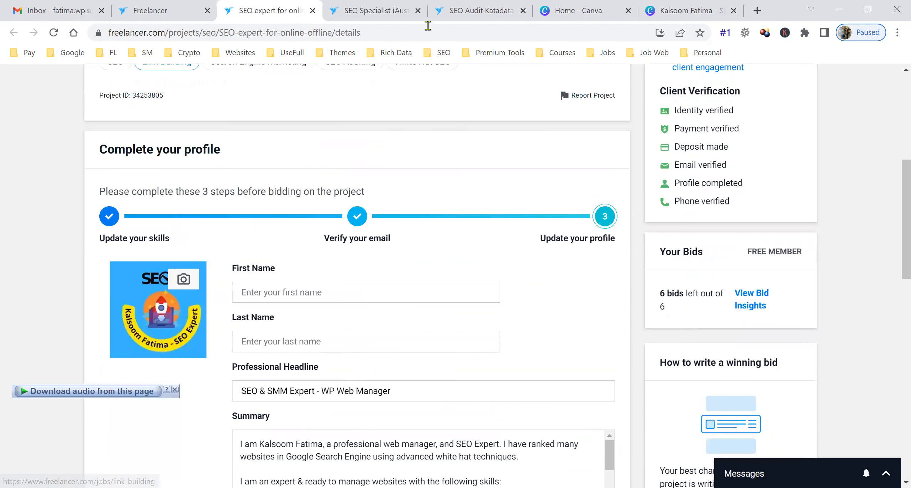
- View the SEO Specialist (Australian School) project, dismiss the bookmark notice, and highlight part of its budget range
left_click(386, 8)
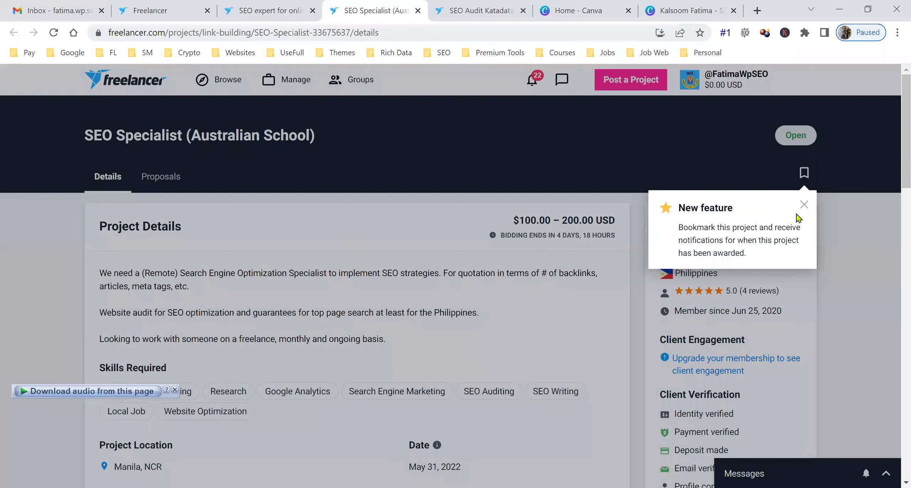
left_click(804, 205)
left_click_drag(581, 215, 539, 220)
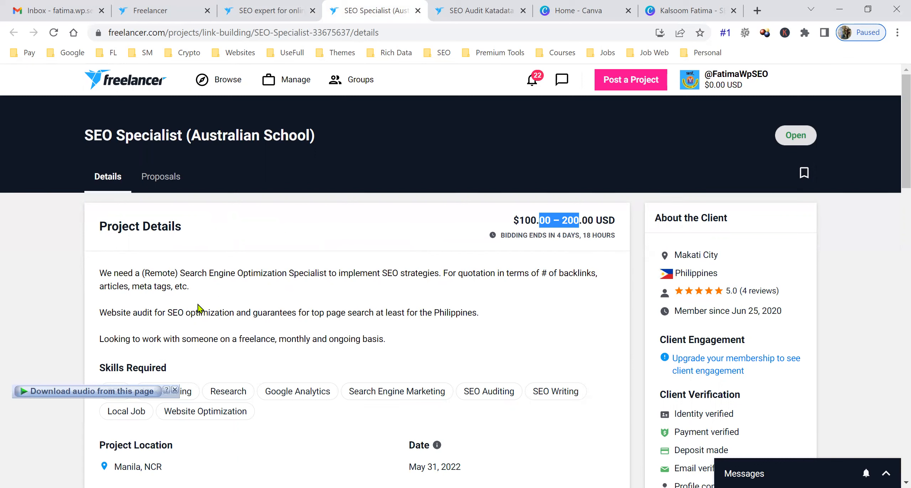
- Review the SEO Specialist (Australian School) project's audit requirement, required skills, map and location restriction, and close that project's tab
left_click_drag(219, 312, 469, 304)
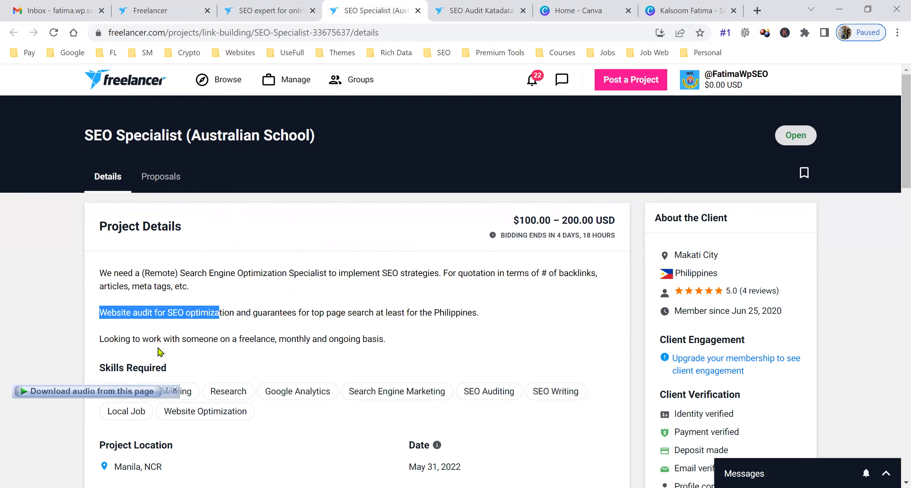
scroll(203, 291, "down", 1)
scroll(391, 255, "down", 2)
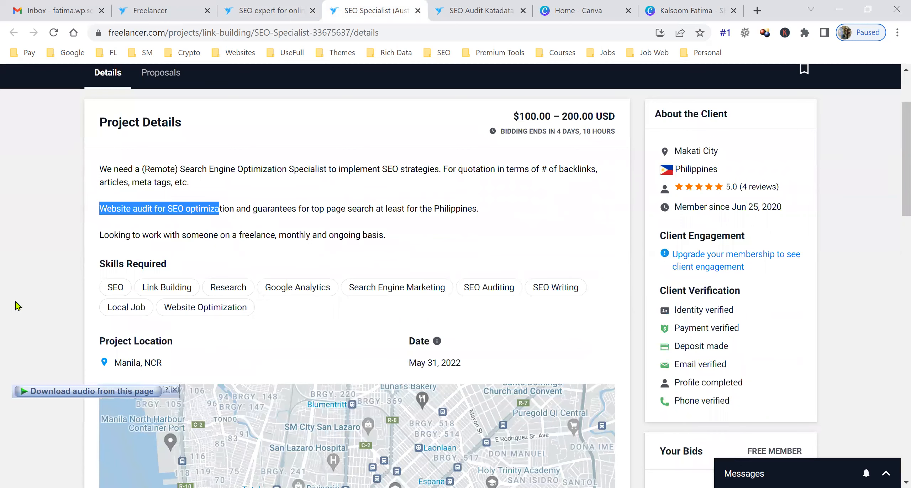
scroll(18, 306, "up", 3)
scroll(18, 305, "down", 6)
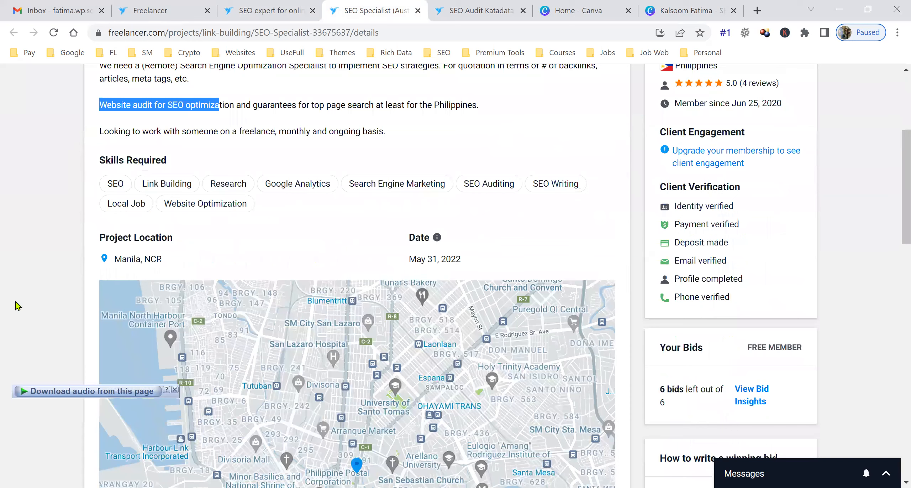
scroll(18, 305, "down", 6)
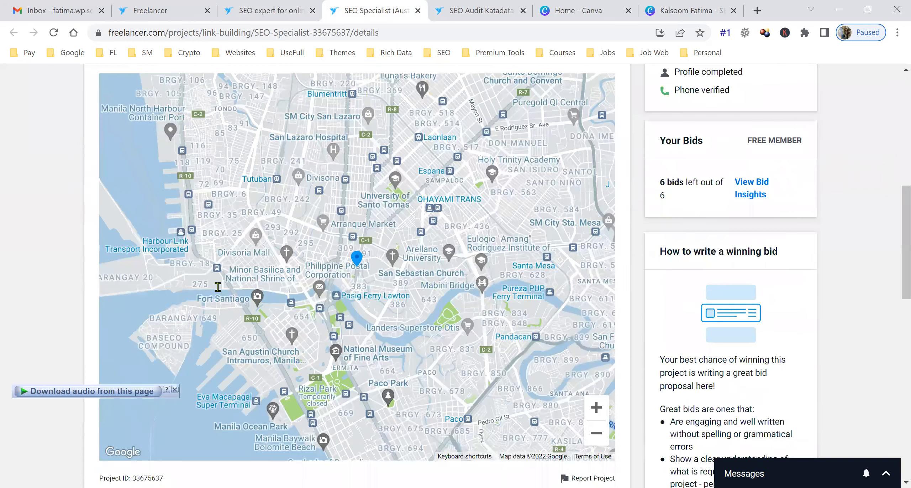
scroll(317, 282, "down", 9)
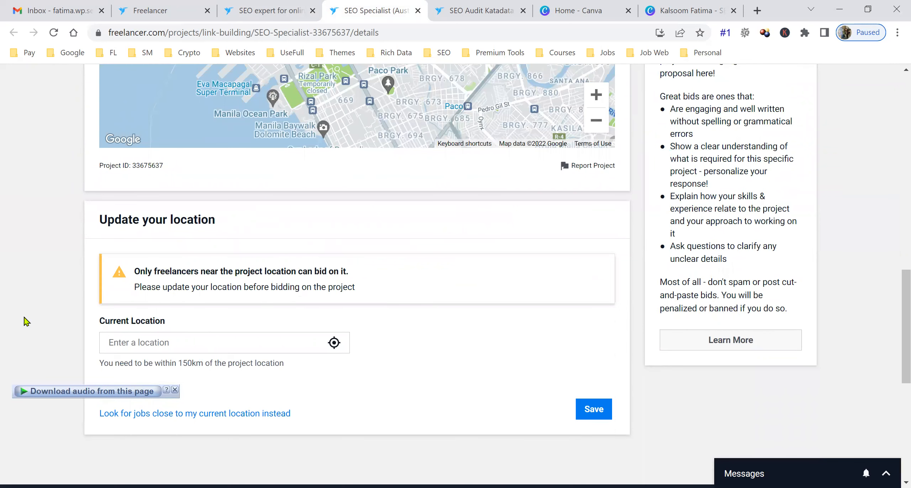
scroll(25, 321, "up", 3)
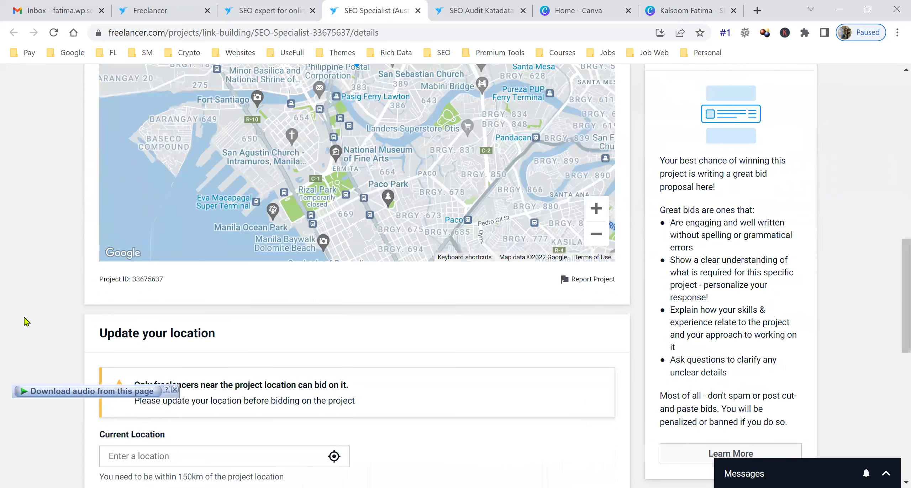
scroll(96, 285, "up", 15)
left_click(390, 5)
left_click(418, 10)
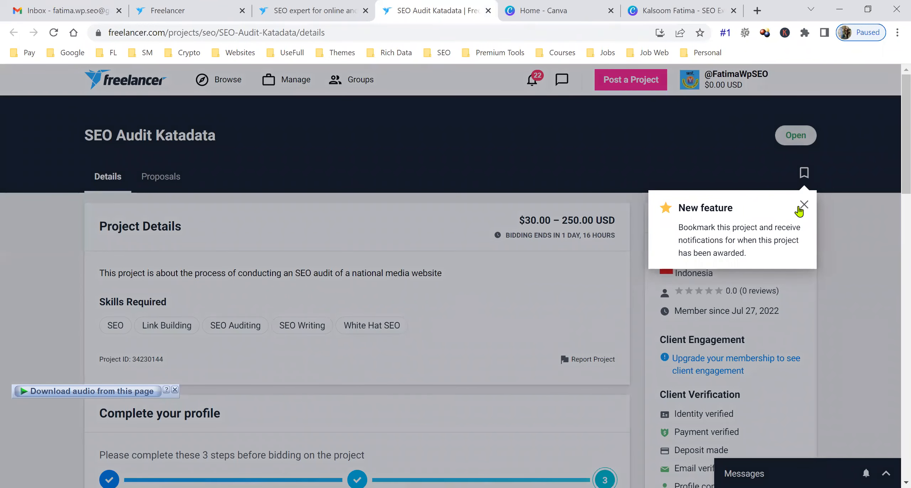
- Dismiss the bookmark notice on SEO Audit Katadata and check the client's membership date and payment verification
left_click(804, 206)
scroll(681, 279, "down", 3)
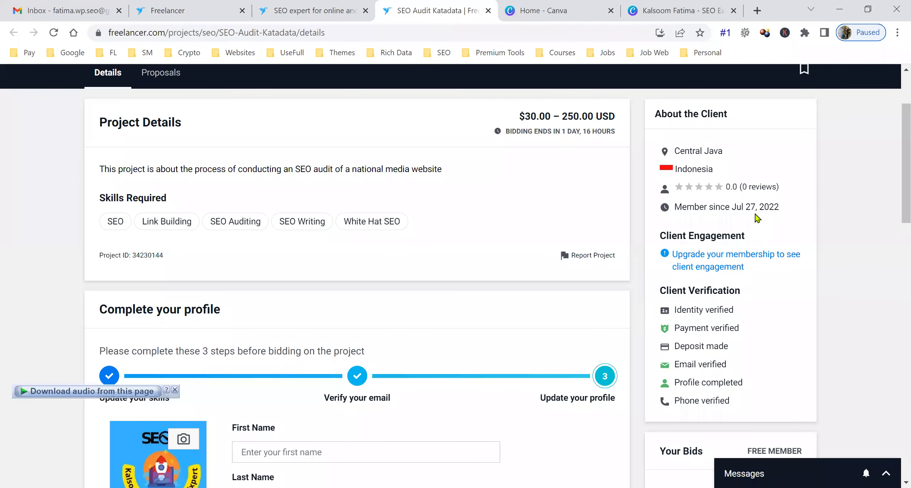
left_click_drag(746, 208, 780, 229)
left_click_drag(706, 327, 729, 328)
- Fill in the freelancer's first and last name in the Complete your profile form
scroll(58, 254, "down", 3)
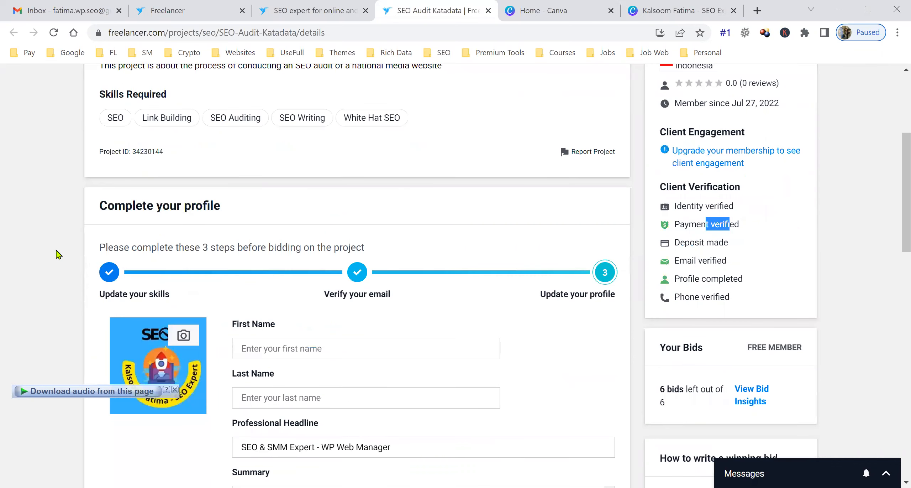
scroll(59, 254, "down", 3)
left_click(356, 244)
type("Kalsoom")
key("Tab")
type("Fati")
scroll(548, 238, "down", 1)
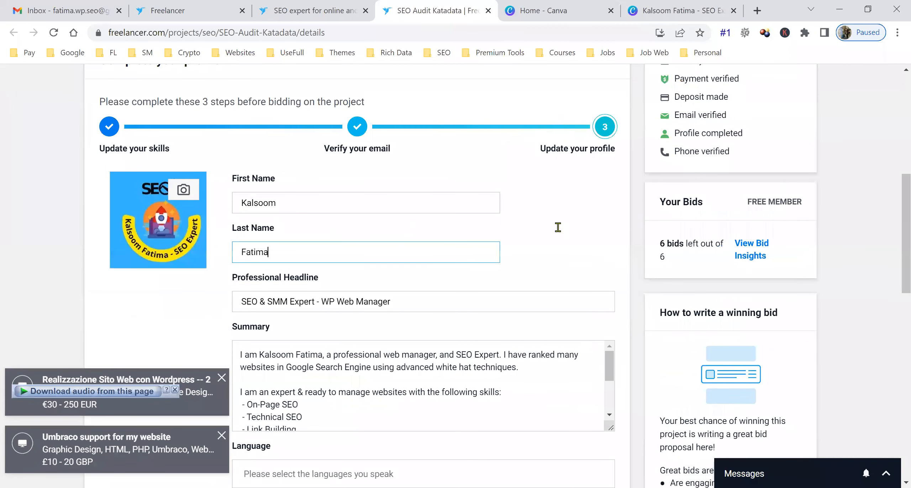
- Add English as a spoken language in the profile form
scroll(545, 230, "down", 4)
scroll(356, 250, "down", 2)
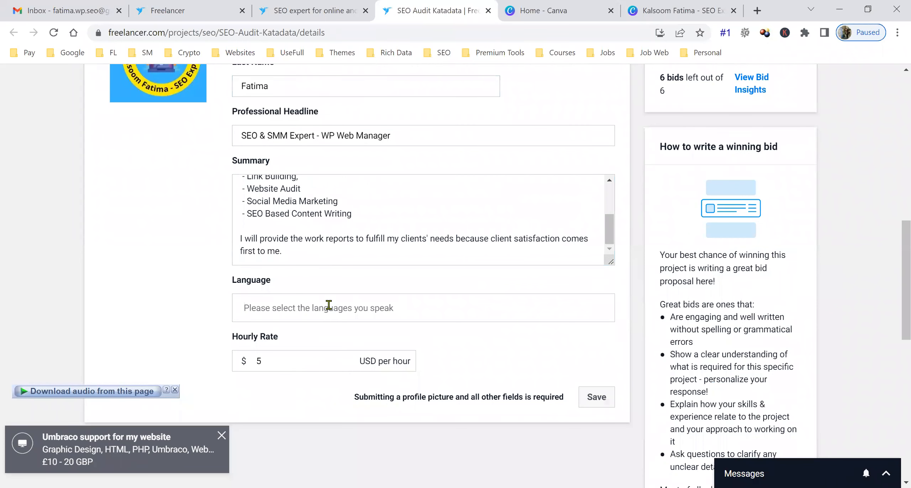
left_click(329, 304)
type("engli")
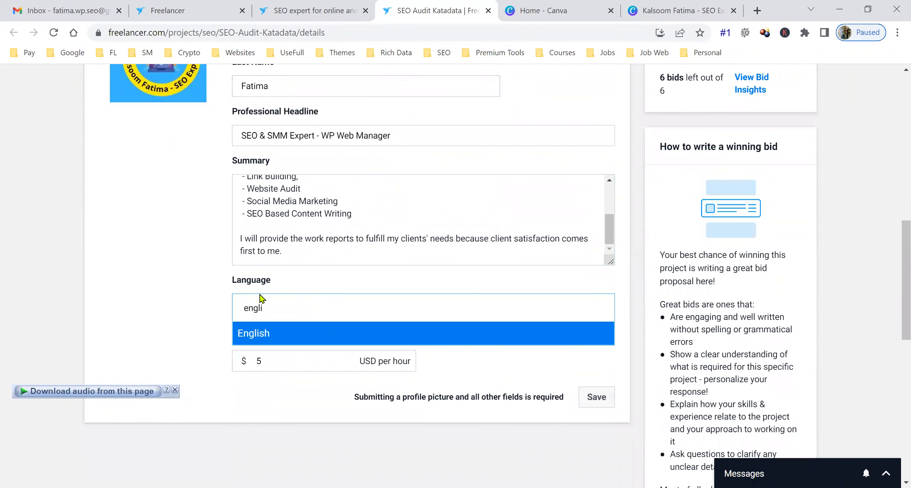
left_click(304, 343)
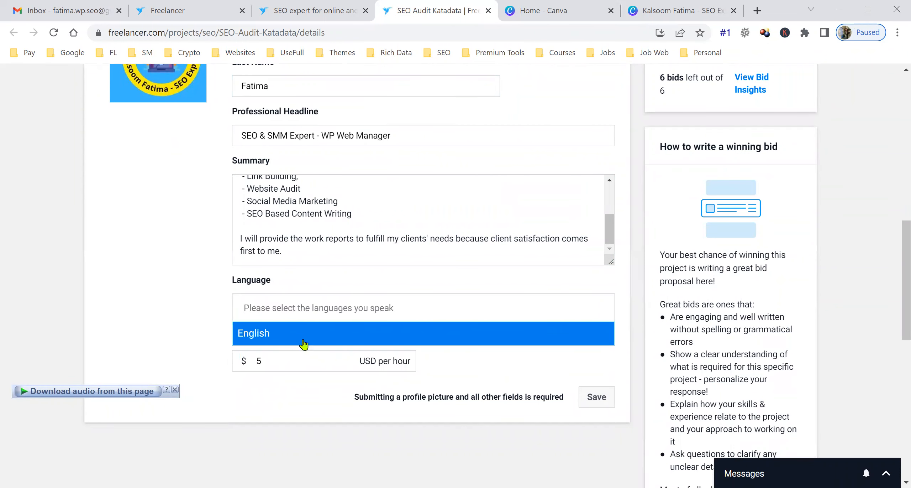
left_click(198, 323)
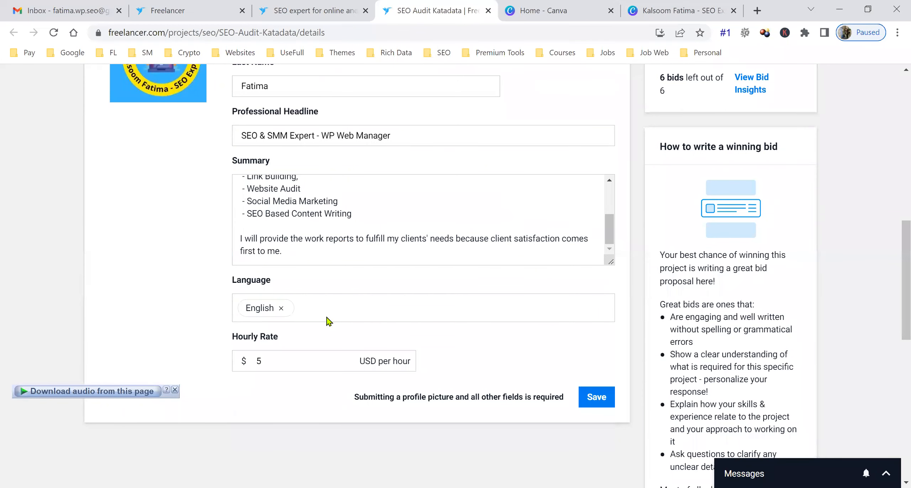
- Try to add Urdu as a second language in the profile form
left_click(325, 303)
type("urdu")
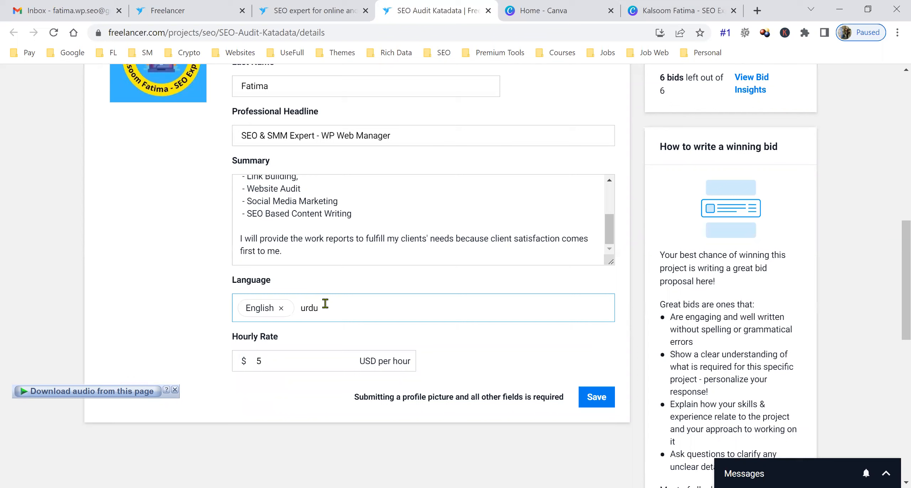
key("BackSpace")
key("BackSpace")
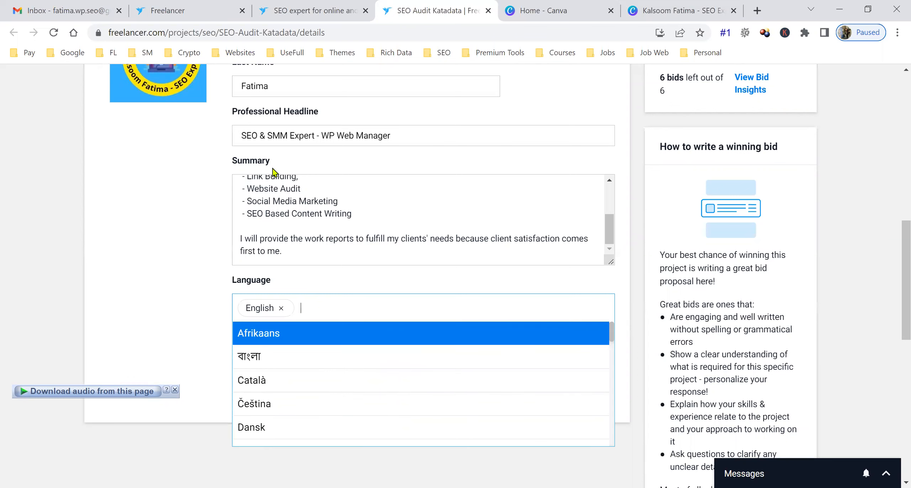
left_click(180, 279)
- Save the completed profile form and return to the SEO Audit Katadata project details
left_click(612, 404)
scroll(650, 374, "up", 10)
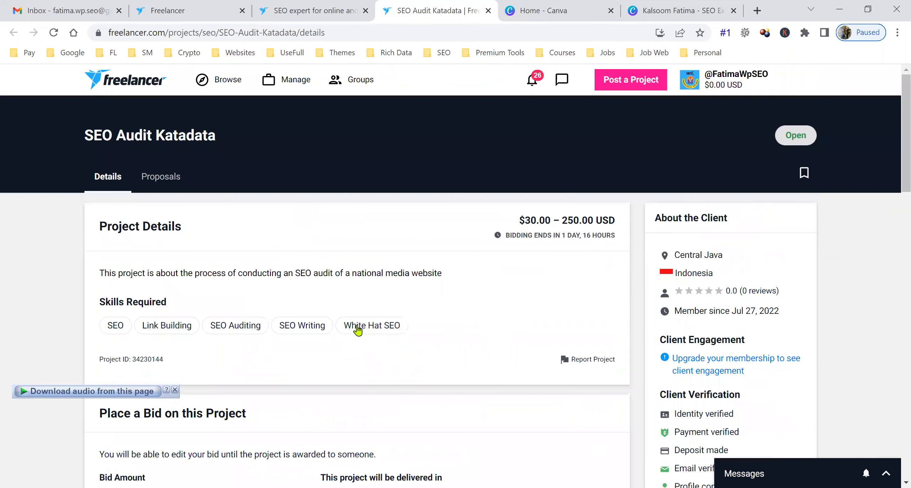
- Set the bid amount for SEO Audit Katadata to 100 USD
scroll(214, 290, "down", 5)
left_click_drag(124, 297, 266, 293)
type("100")
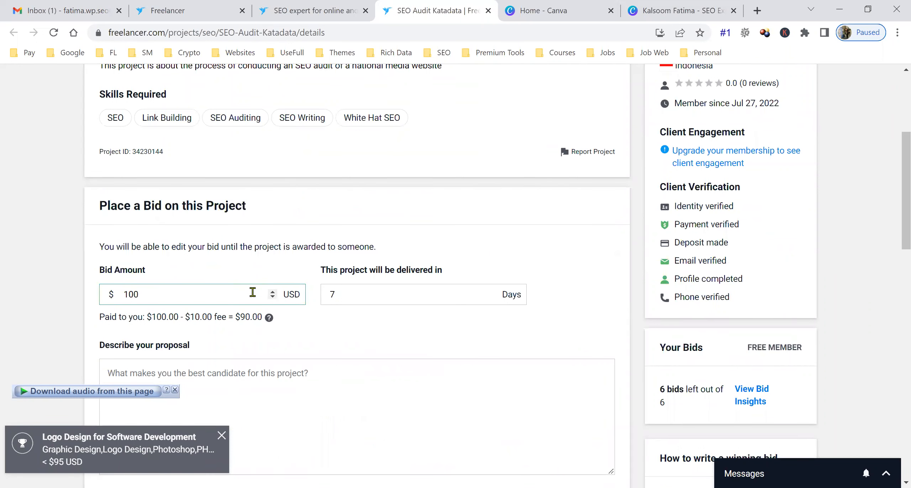
- Set the project's delivery time to 10 days
left_click(355, 296)
double_click(355, 296)
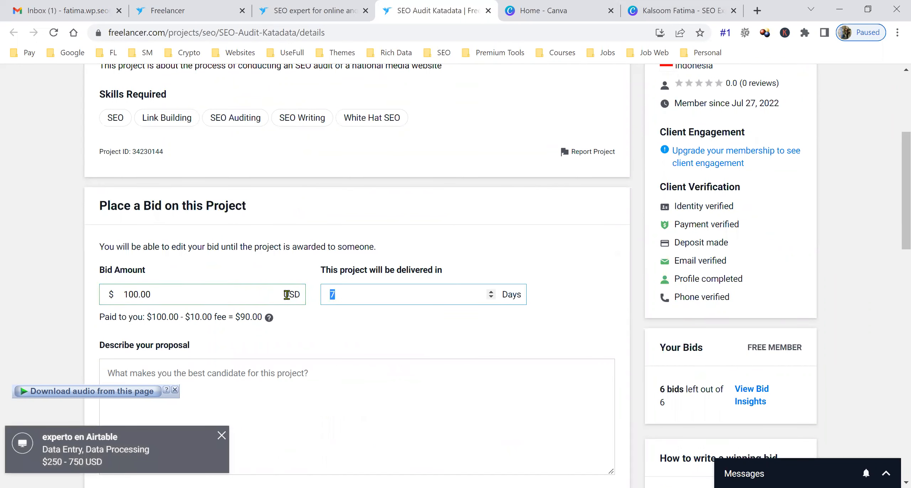
scroll(453, 336, "up", 4)
scroll(522, 319, "down", 3)
type("1")
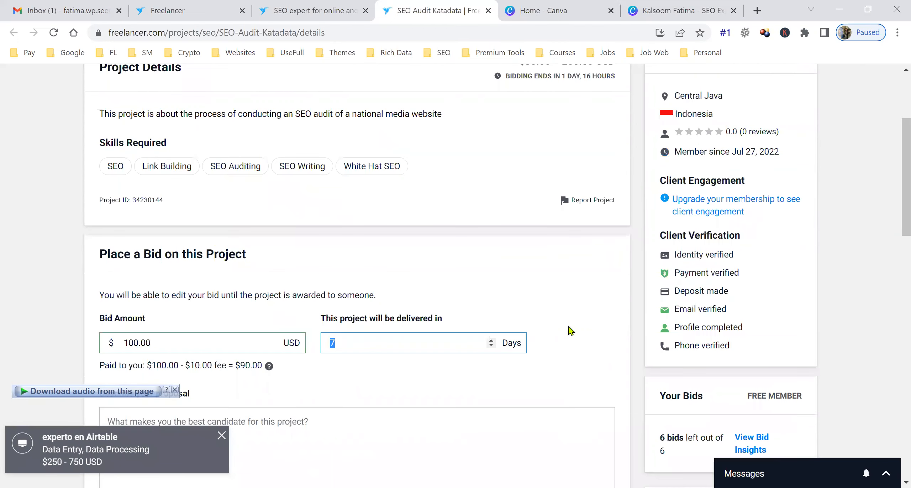
- Begin the proposal with "Hello Sir;", introduce the freelancer as a professional SEO Expert, and offer a website audit and working route plan for Google ranking
scroll(571, 331, "down", 1)
scroll(570, 330, "down", 4)
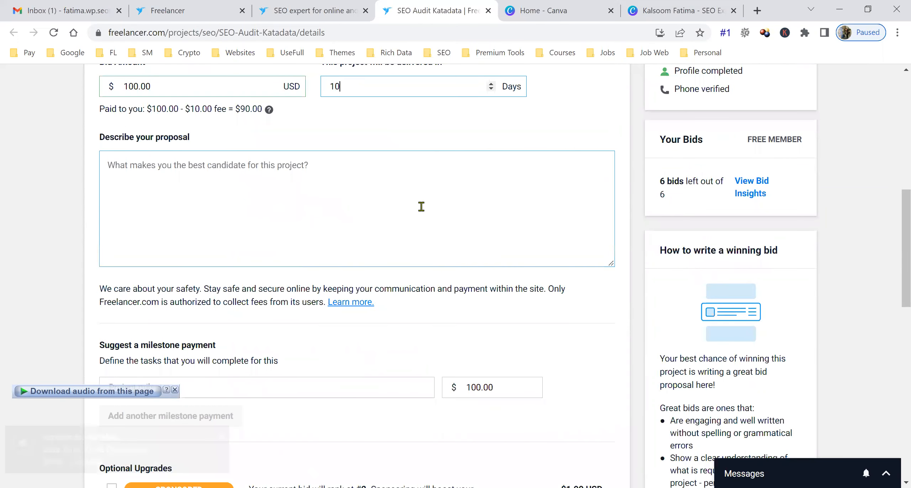
left_click(421, 206)
type("Hello Sir")
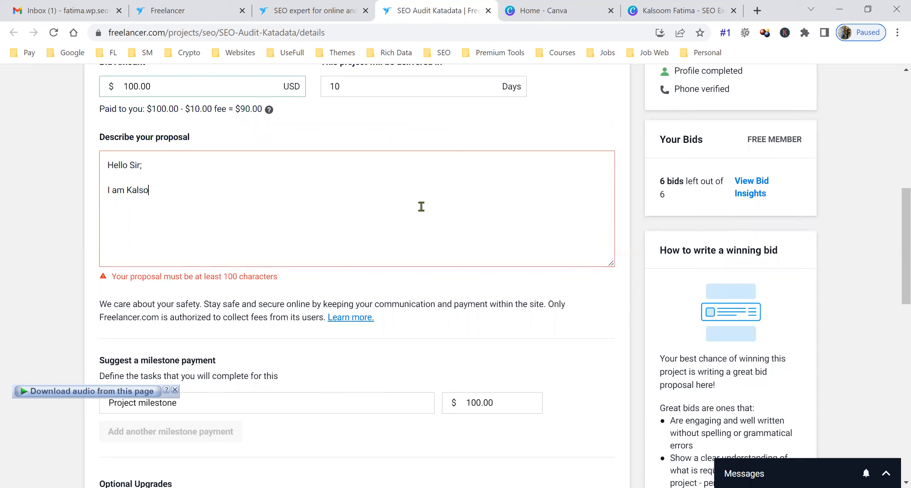
type("tima, a professional SEO Expert. I c")
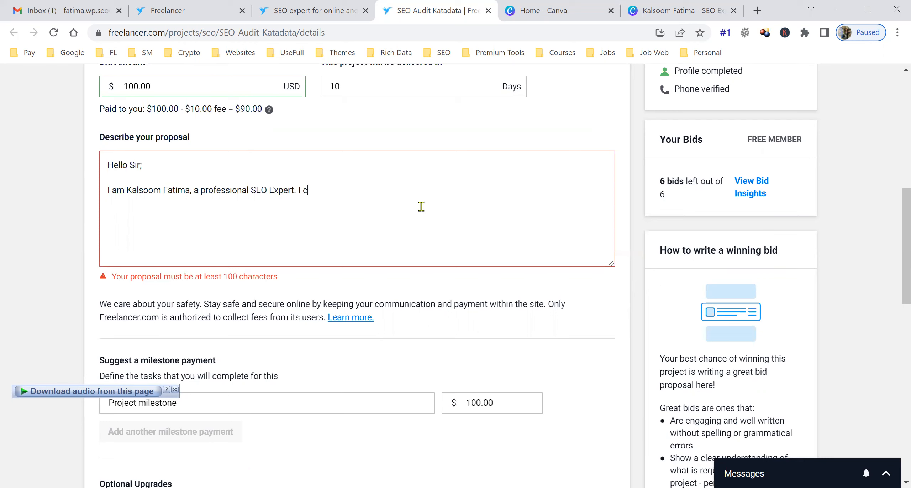
type("an audit your website, can make a")
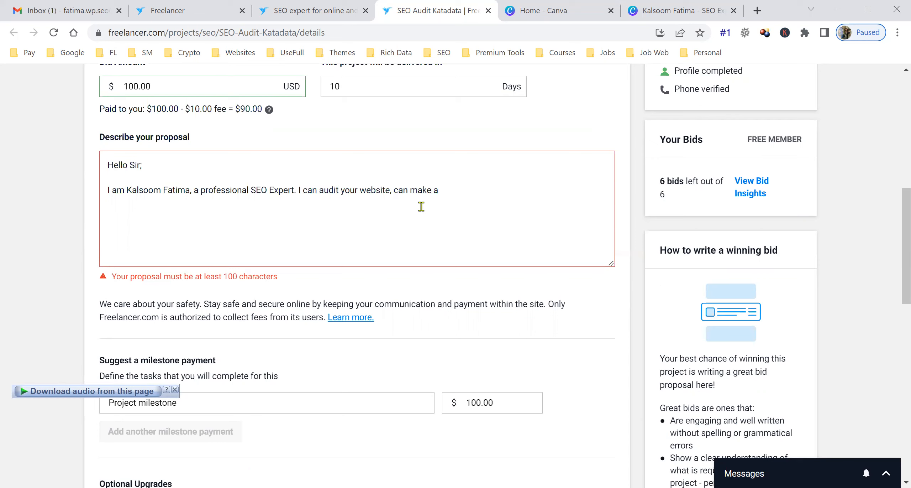
type(" working route")
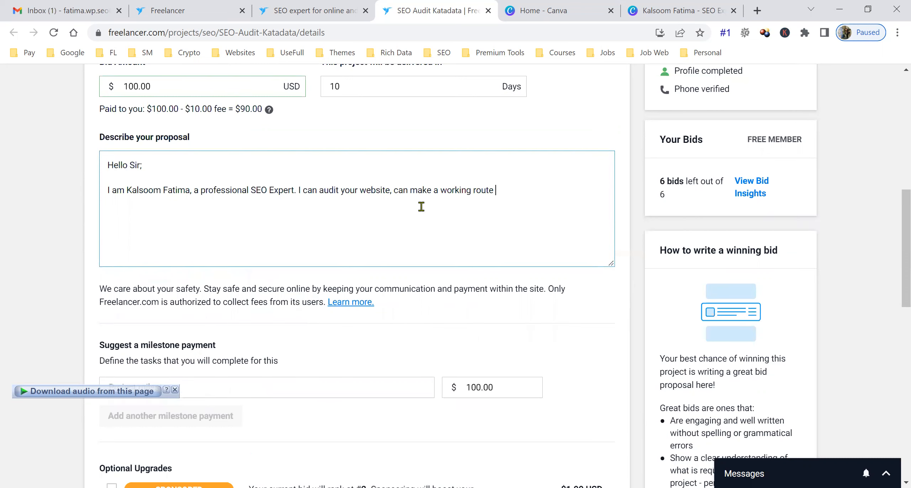
type(" plan to rank your website in Google SE")
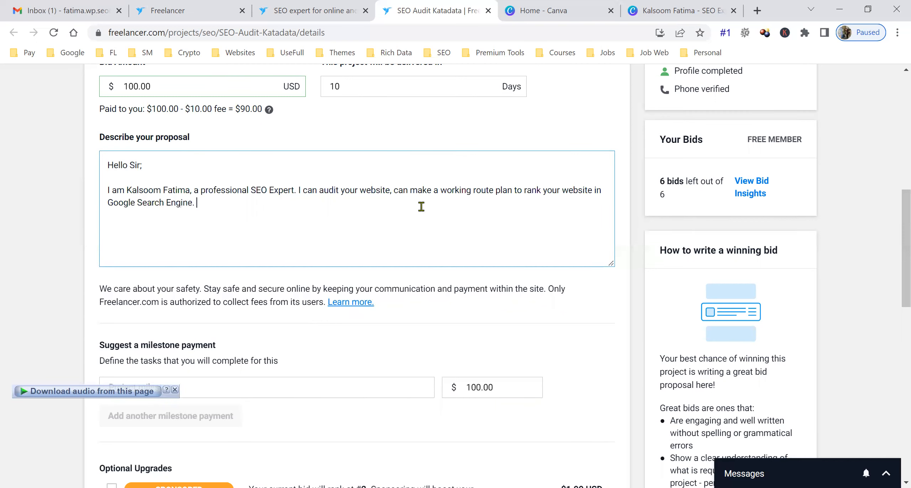
- Add proposal paragraphs stating 3 years of SEO experience and a very first bid as a newcomer, and inviting the client to discuss the project in private chat
scroll(38, 254, "up", 5)
scroll(35, 254, "up", 2)
scroll(35, 254, "down", 2)
scroll(193, 241, "down", 7)
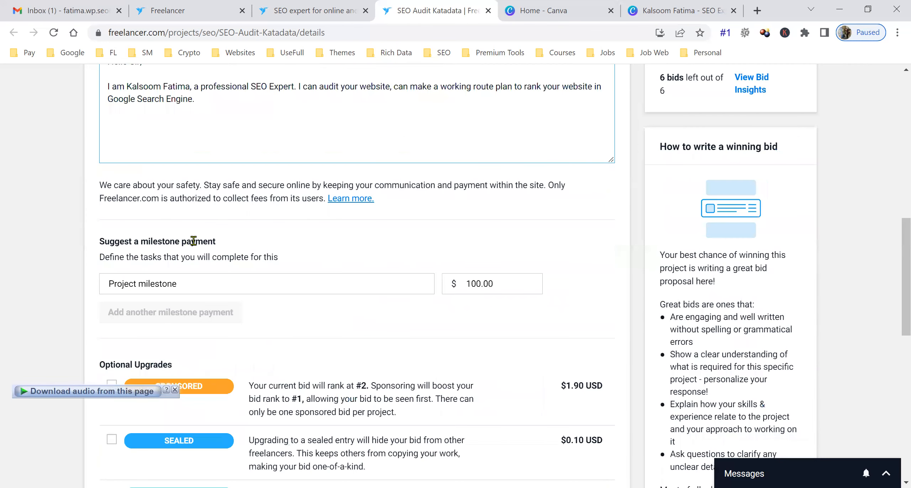
scroll(242, 240, "up", 3)
type("I have 3 years of experience in SEO but new")
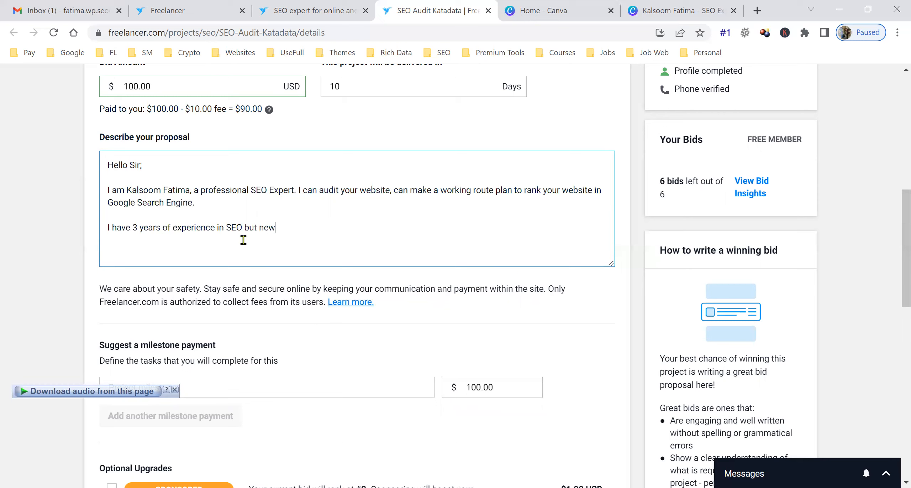
type("this platform. This is my very first")
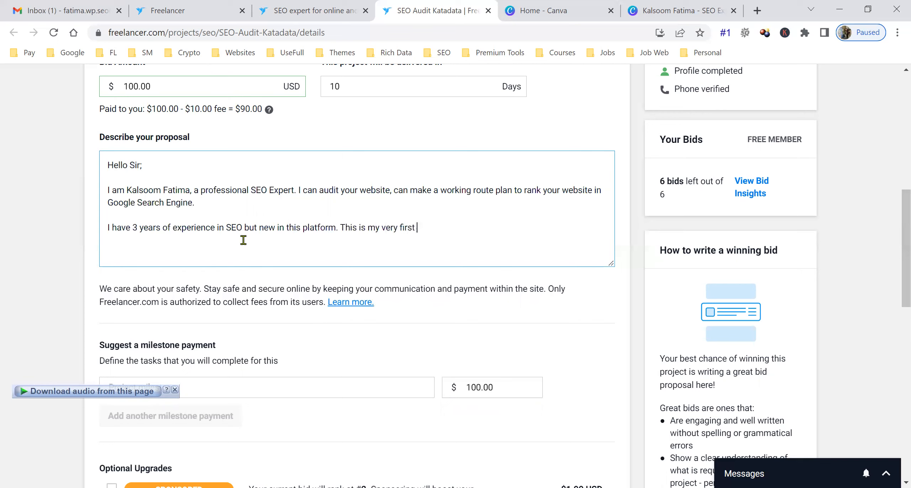
type(" bid on your project.  Please")
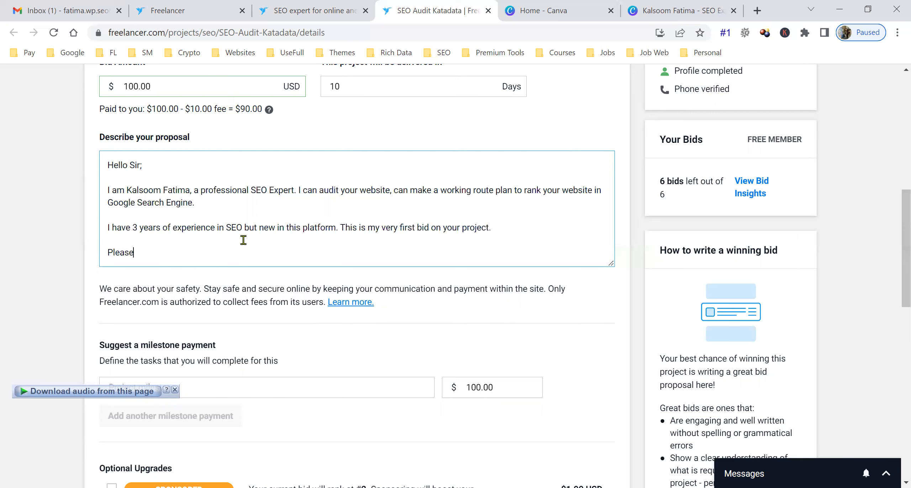
type(" come in private chat and le")
type("scuss this project in detail to start this right now.")
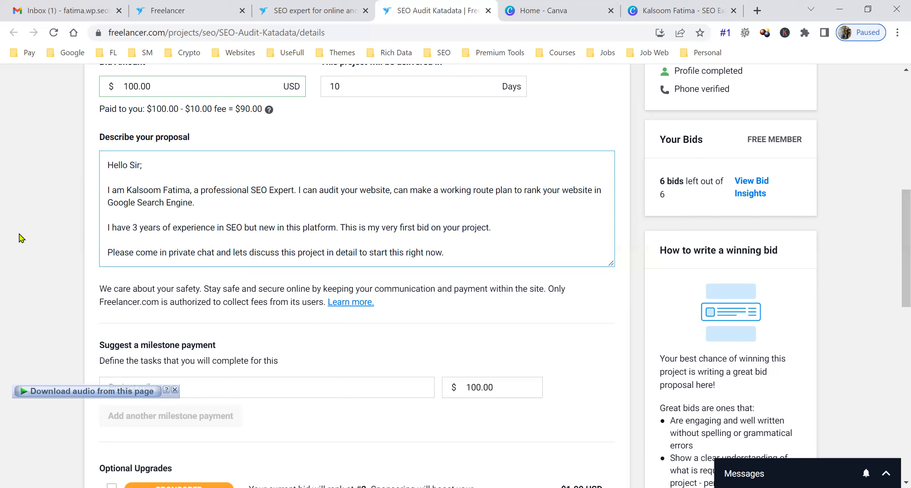
- Set the bid's delivery time to 1 day
scroll(21, 237, "up", 5)
scroll(28, 229, "up", 2)
scroll(285, 271, "down", 2)
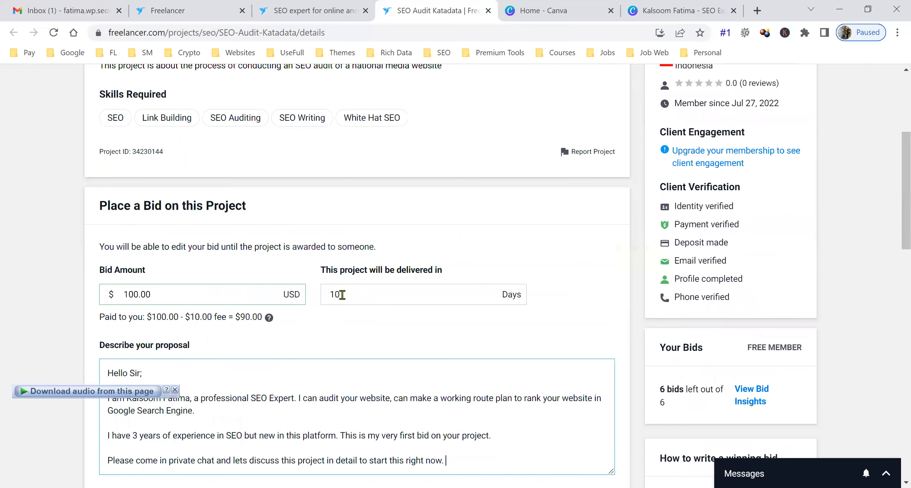
left_click(357, 297)
key("BackSpace")
left_click(565, 280)
- Add the closing paragraph "I am waiting for your positive response." to the proposal
scroll(619, 281, "down", 4)
left_click(463, 252)
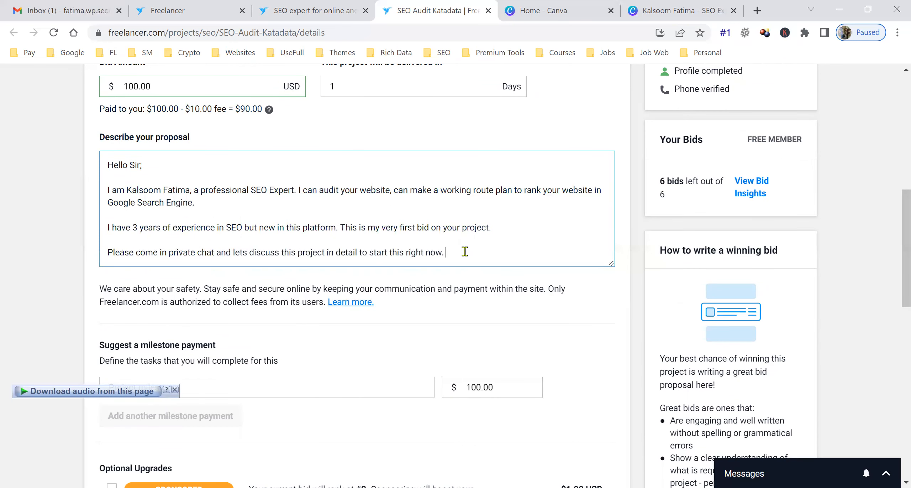
key("Return")
key("Return")
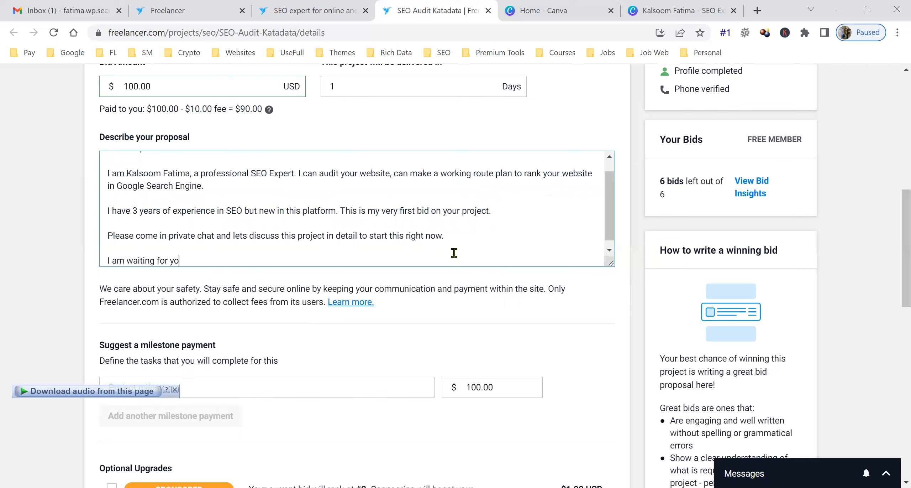
type("I am waiting for your positive response.")
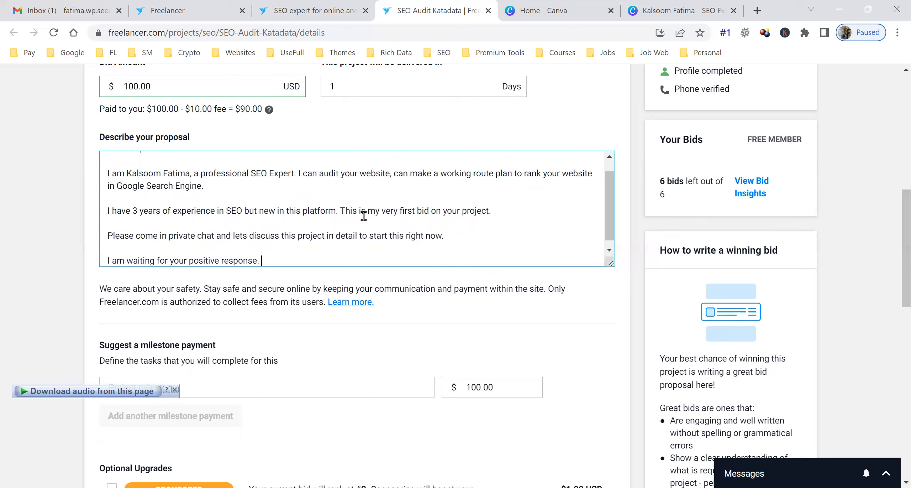
- Remove the sentence "This is my very first bid on your project." from the proposal and place the bid without optional upgrades
left_click_drag(341, 210, 539, 206)
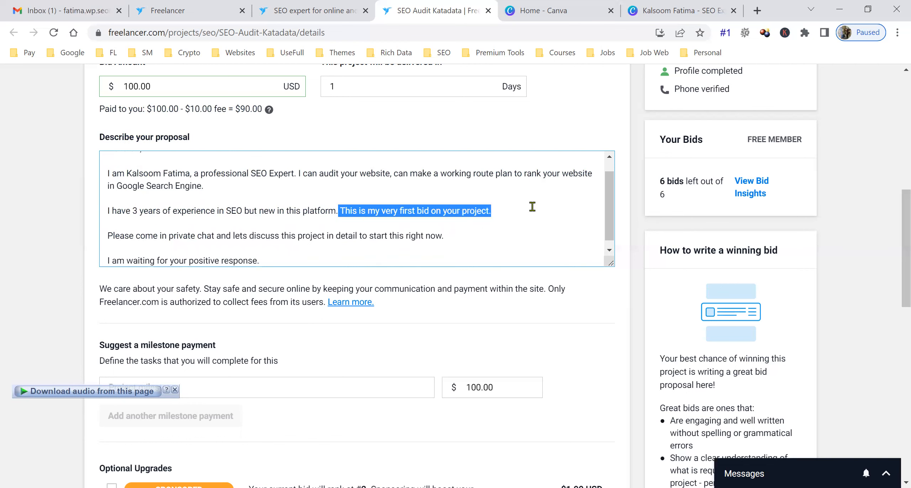
key("BackSpace")
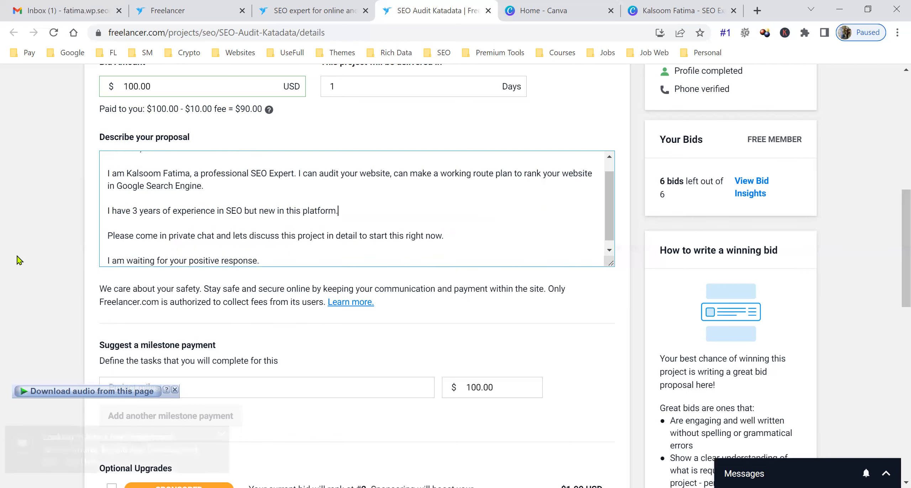
scroll(44, 299, "down", 3)
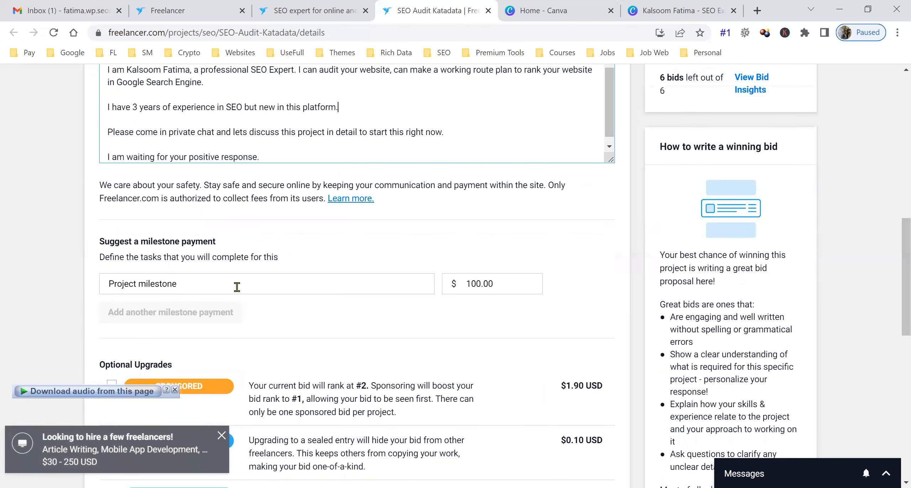
scroll(519, 310, "down", 6)
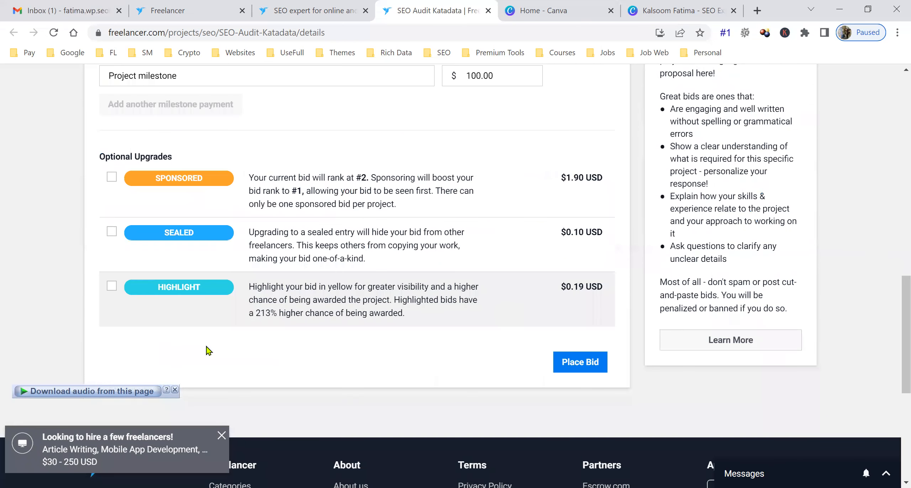
left_click(566, 362)
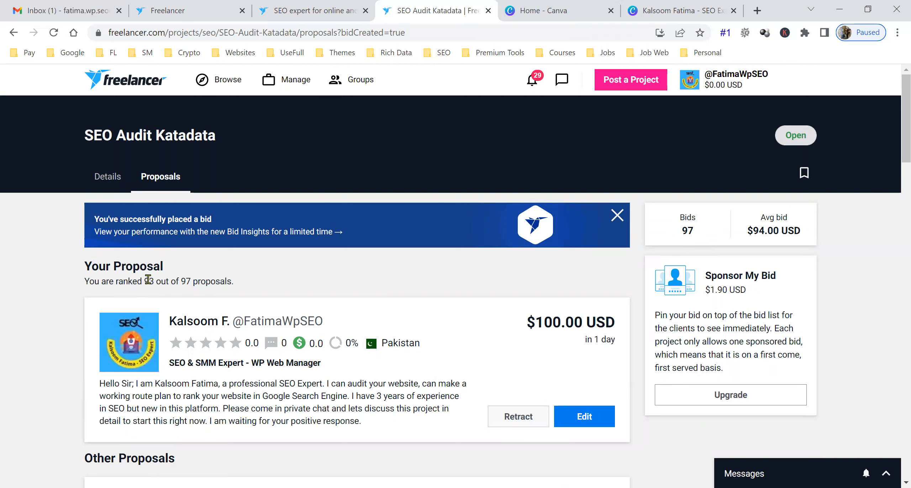
- Reopen the placed bid on SEO Audit Katadata for editing and set the bid amount to 50 USD
left_click_drag(146, 280, 256, 282)
left_click(284, 284)
scroll(3, 388, "down", 2)
scroll(3, 388, "down", 3)
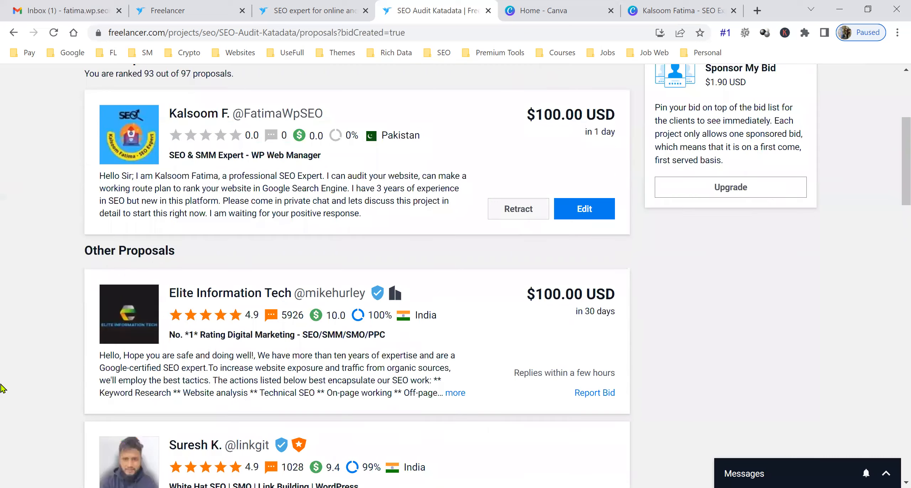
left_click(581, 217)
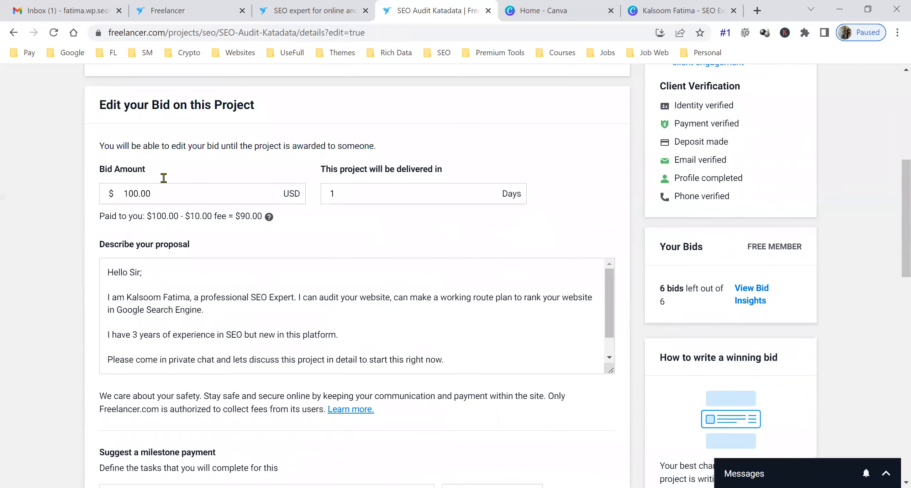
left_click_drag(134, 172, 82, 178)
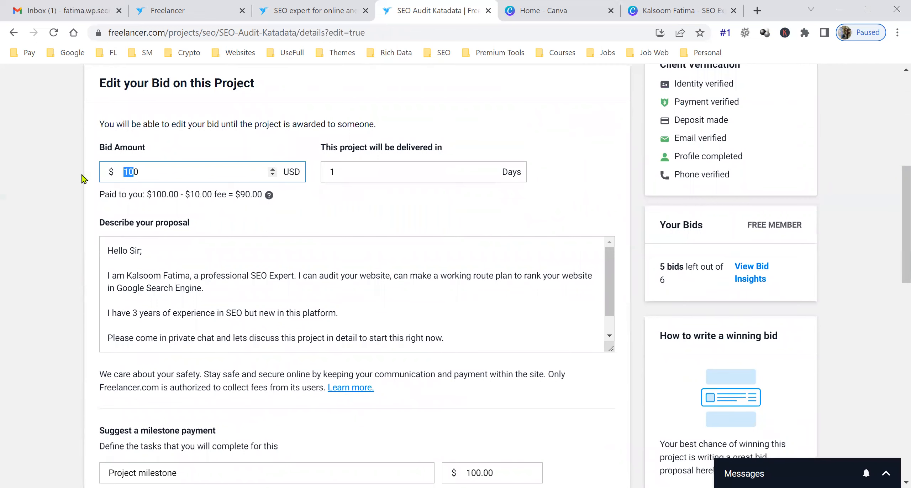
scroll(7, 233, "up", 3)
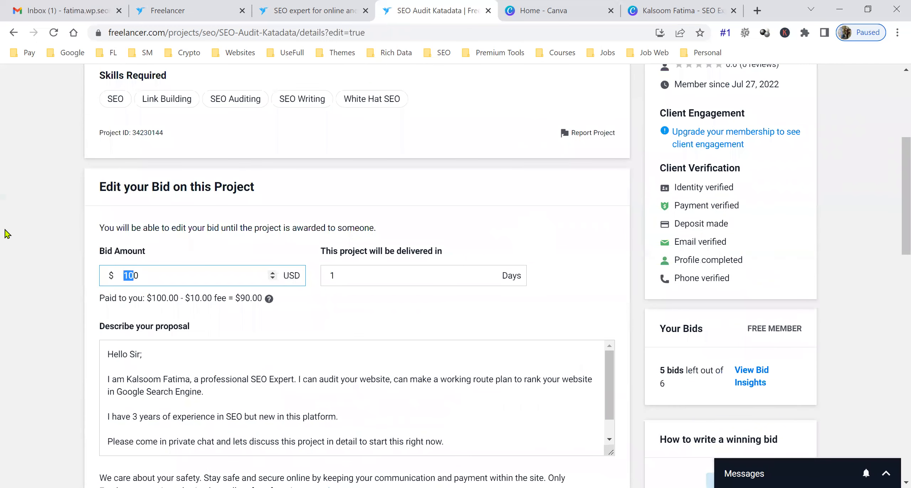
scroll(7, 234, "up", 5)
scroll(7, 233, "down", 5)
type("5")
left_click(17, 224)
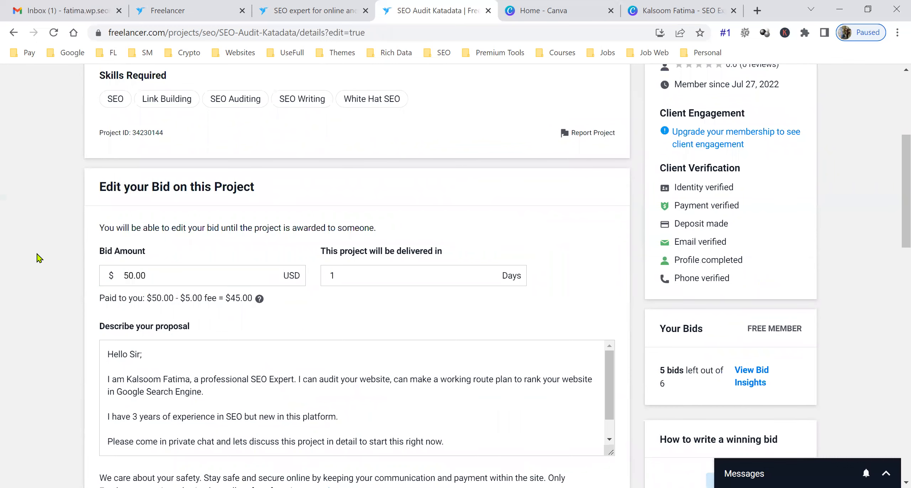
- Set the suggested project milestone payment to 50 USD and submit the updated bid
scroll(37, 272, "down", 2)
scroll(36, 272, "down", 1)
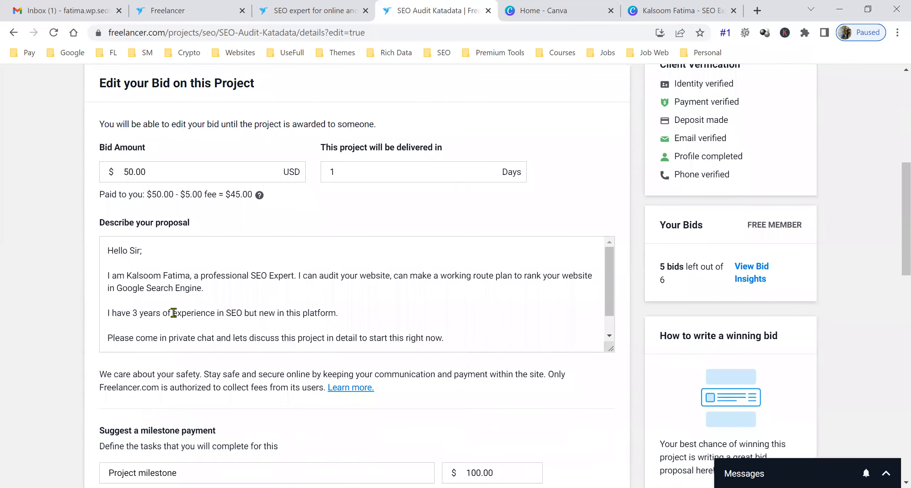
scroll(587, 398, "down", 1)
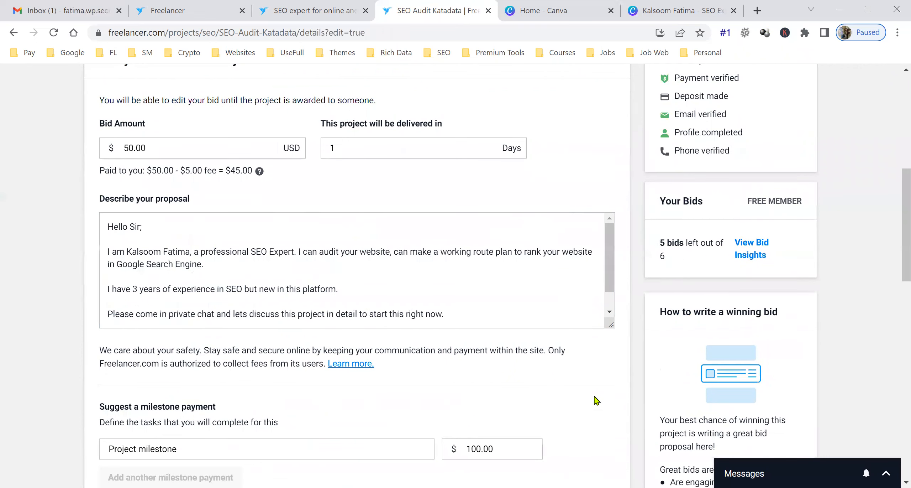
scroll(597, 399, "down", 4)
left_click_drag(477, 265, 463, 269)
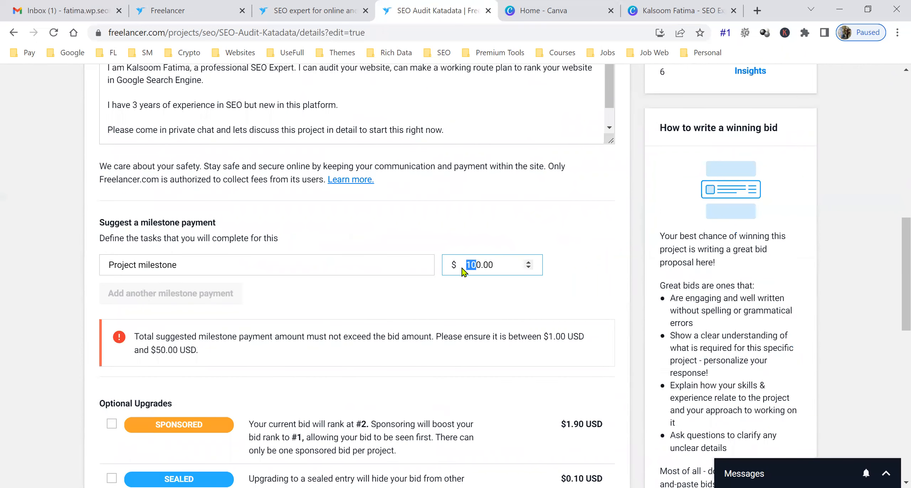
type("5")
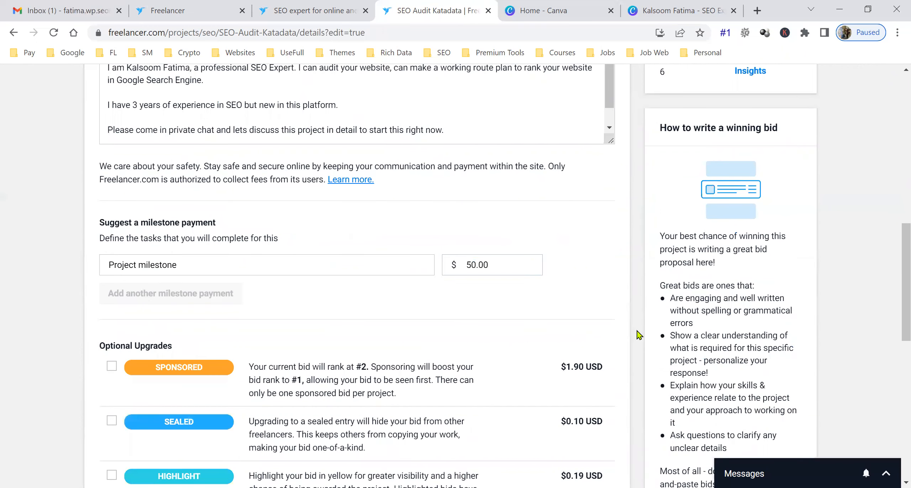
scroll(638, 286, "down", 5)
left_click(604, 344)
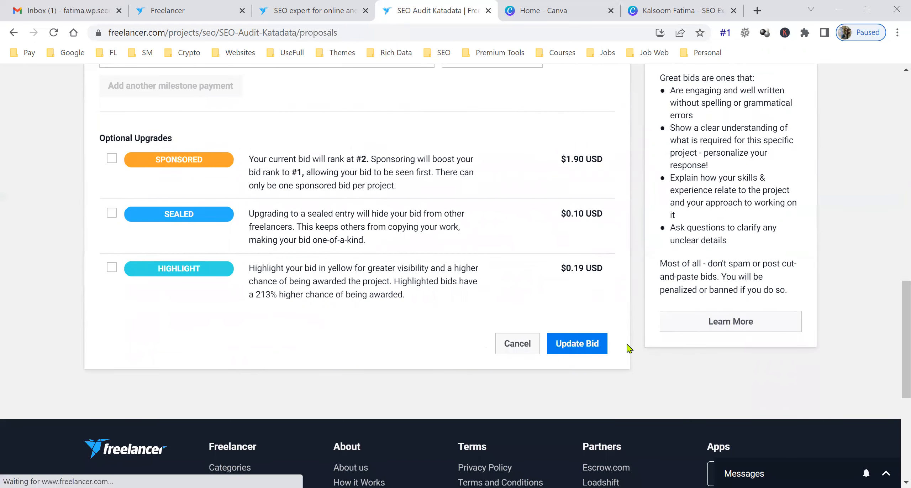
- Review the project's proposals list, comparing the own bid's rank and price with the other freelancers' proposals
scroll(630, 348, "down", 4)
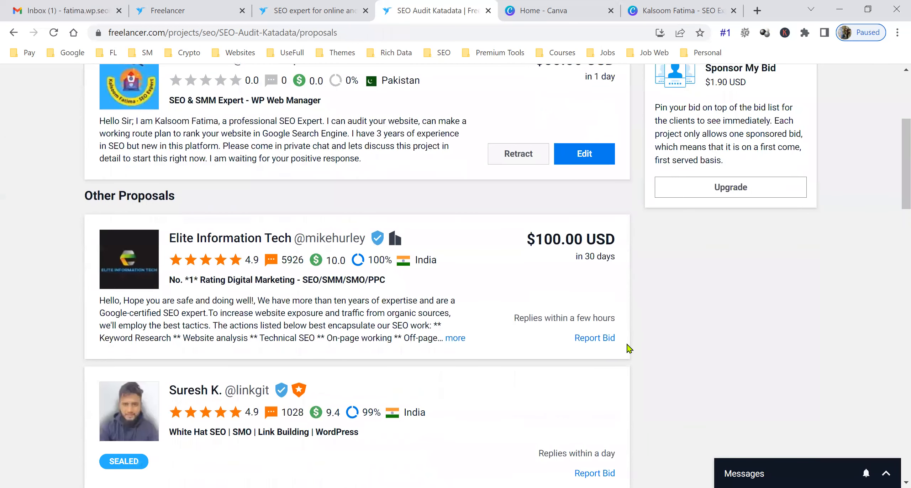
scroll(629, 349, "up", 2)
scroll(629, 348, "down", 5)
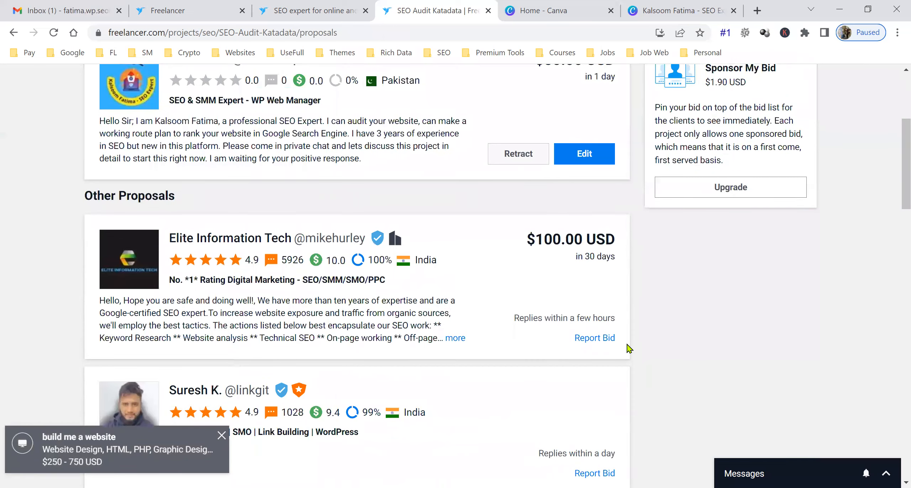
scroll(628, 348, "down", 6)
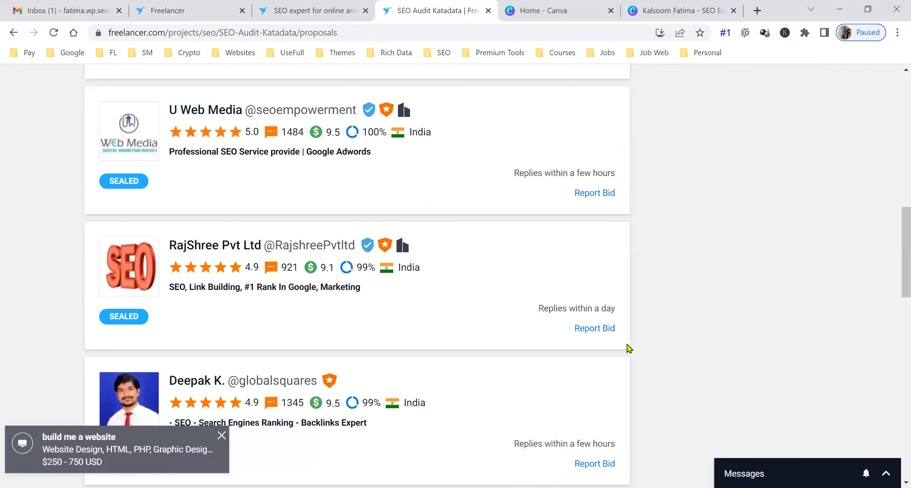
scroll(629, 349, "up", 6)
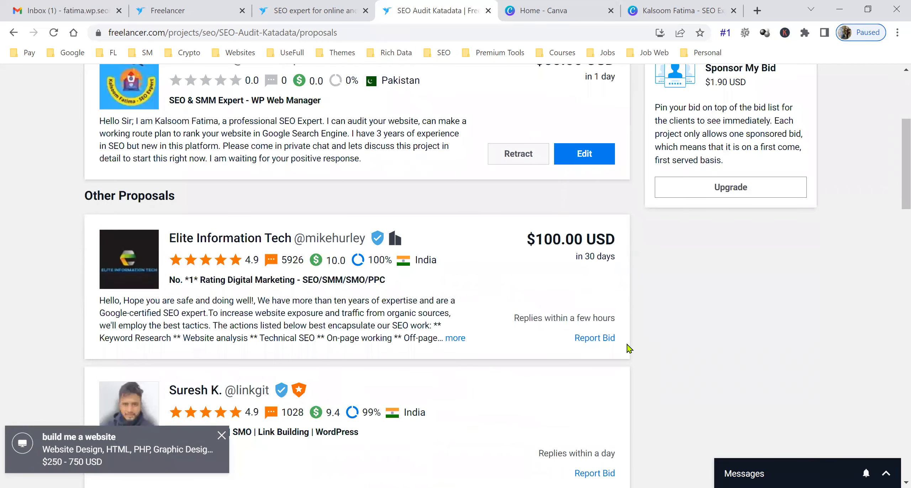
scroll(628, 348, "up", 5)
scroll(629, 348, "down", 3)
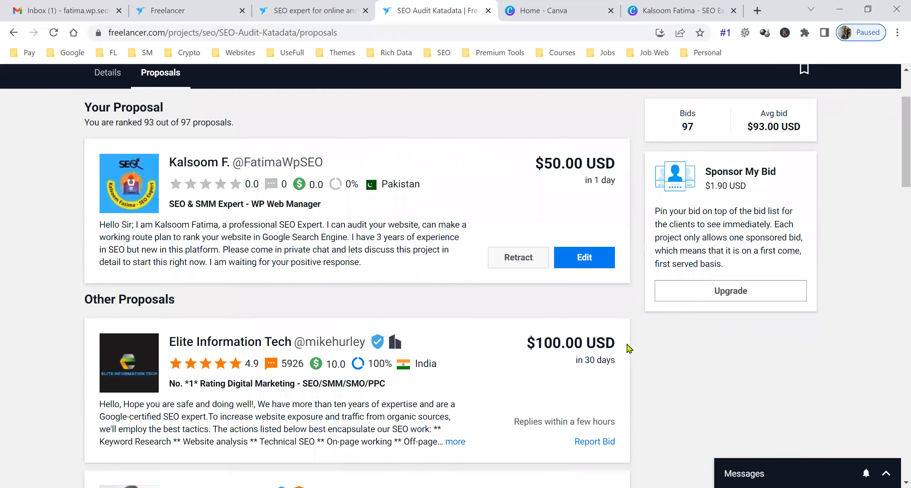
scroll(629, 348, "down", 3)
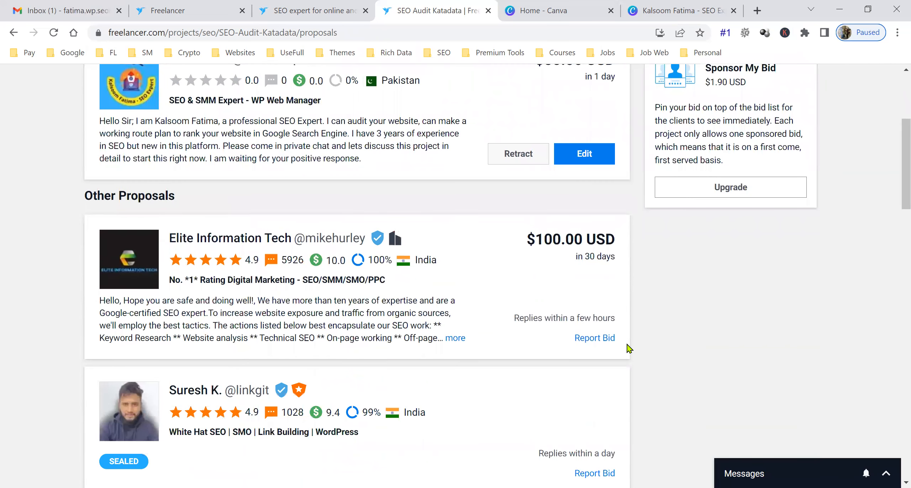
scroll(628, 348, "down", 9)
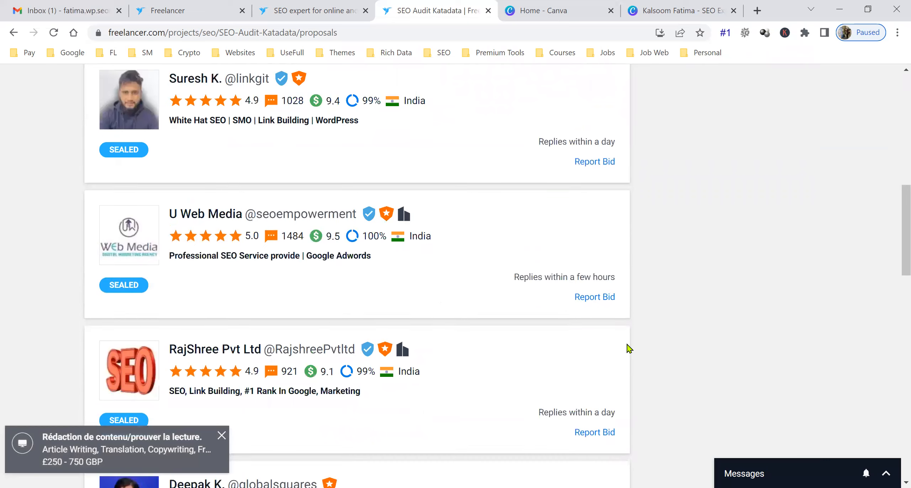
scroll(629, 348, "up", 3)
scroll(628, 348, "up", 12)
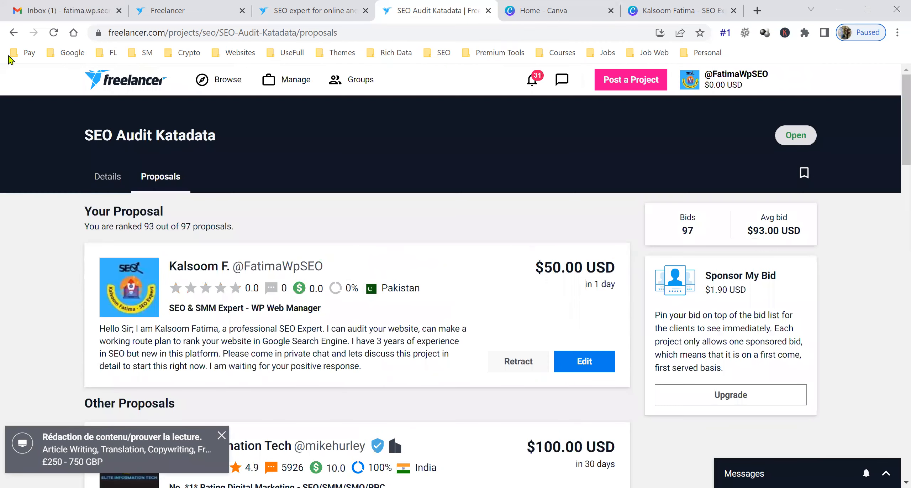
- Open the freelancer's own profile in a new tab and go to the Freelancer dashboard in the current one
left_click(762, 75)
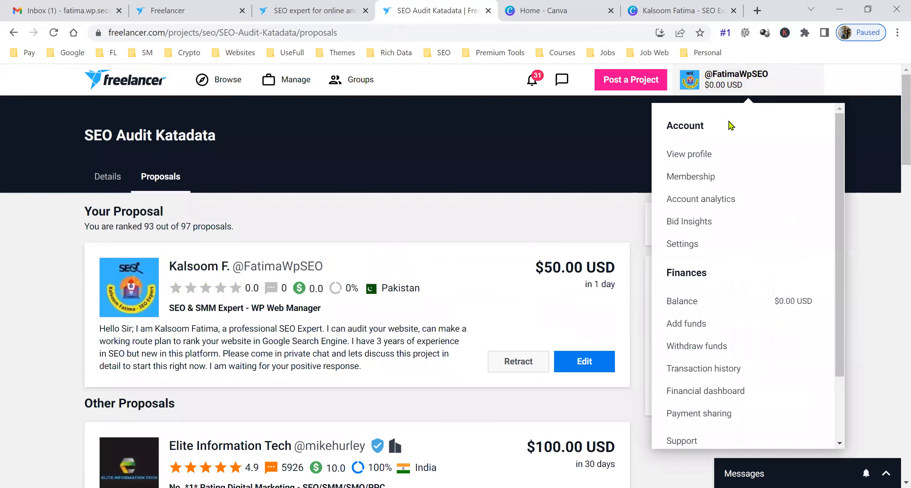
middle_click(694, 157)
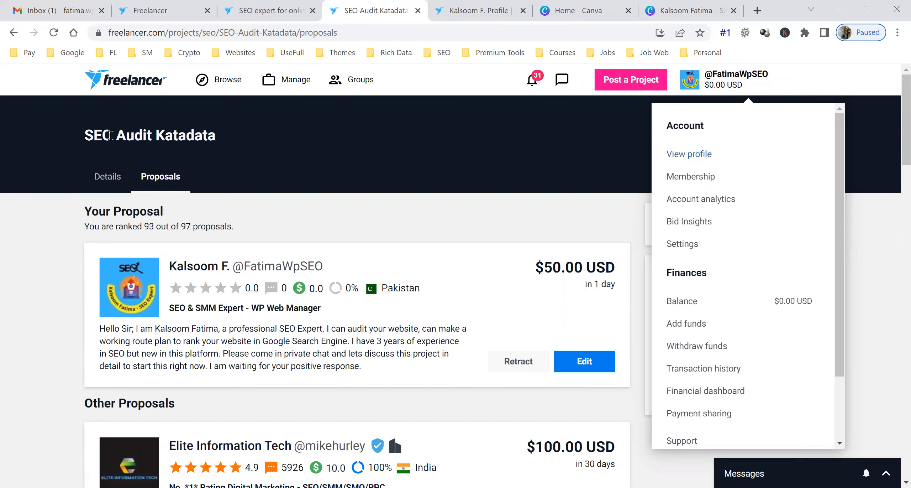
left_click(117, 88)
left_click(118, 89)
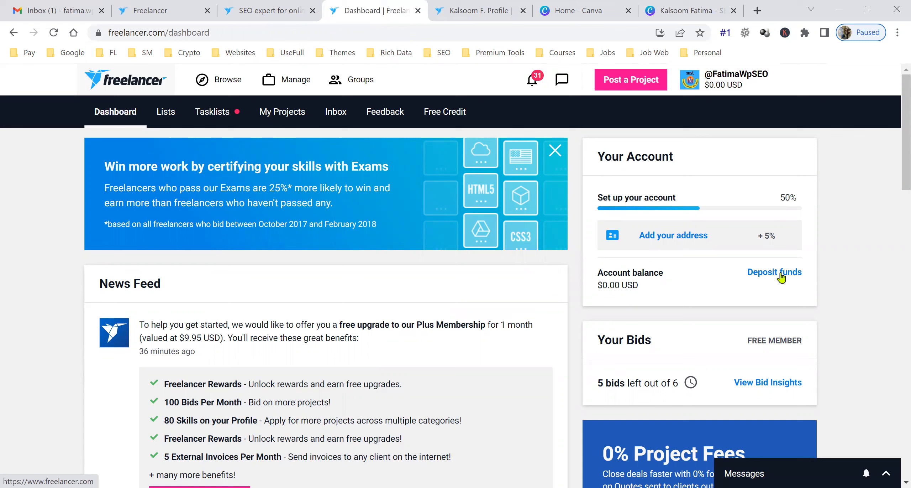
- Examine the dashboard's account setup progress, remaining bids, membership offer, getting-started steps and nearby jobs
scroll(846, 320, "down", 3)
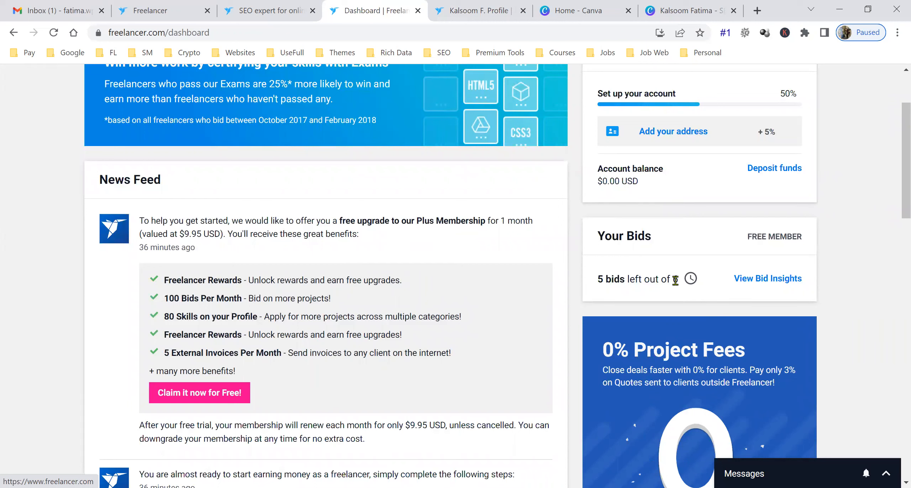
left_click_drag(601, 278, 622, 279)
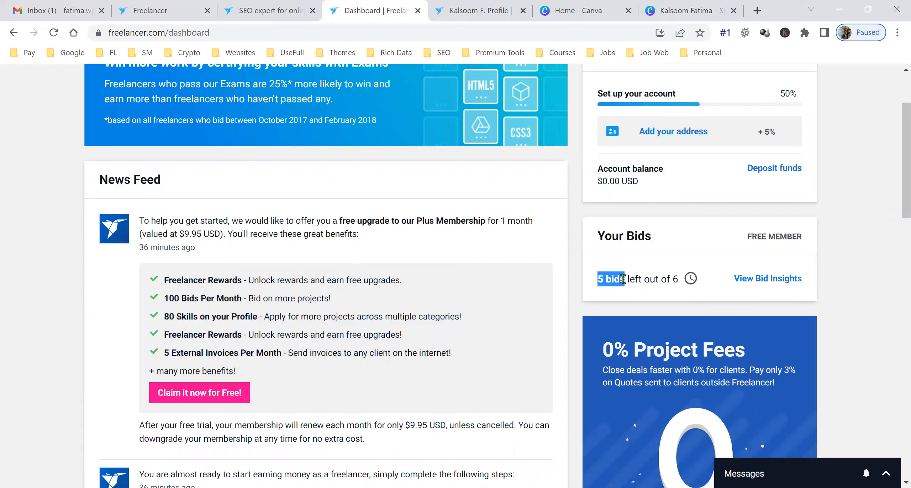
scroll(566, 324, "down", 5)
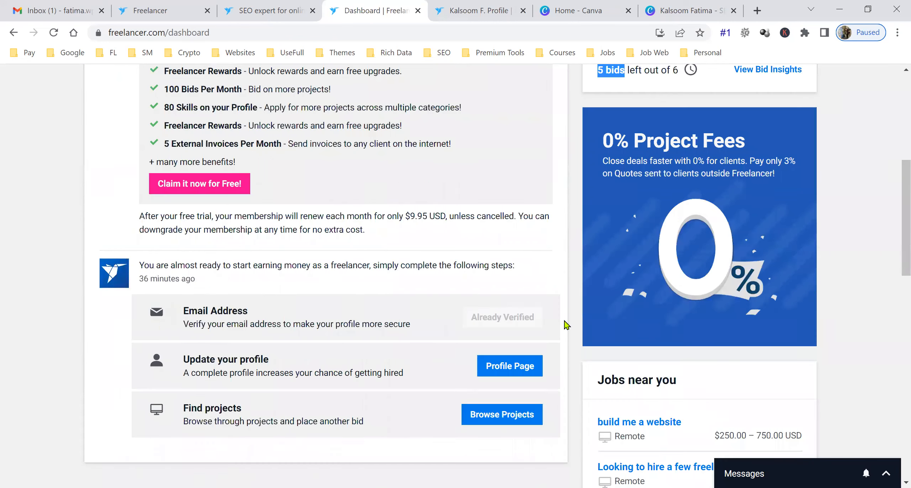
scroll(567, 324, "down", 3)
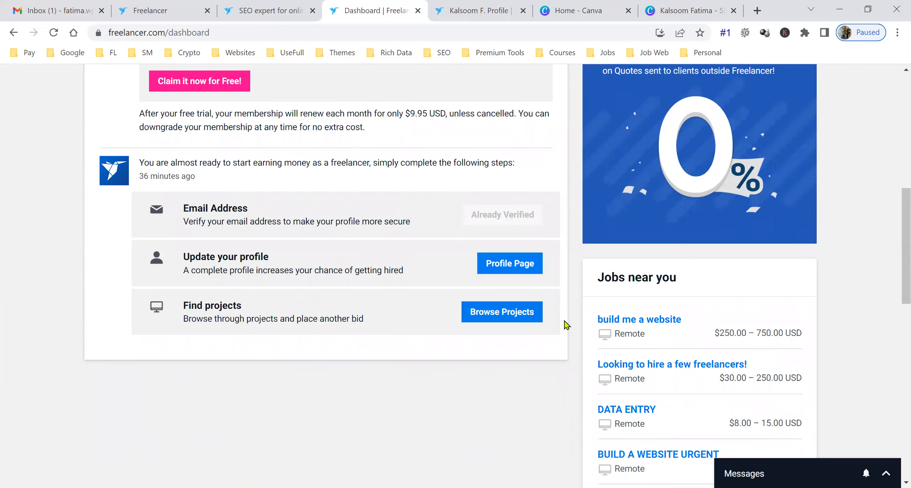
scroll(567, 324, "up", 10)
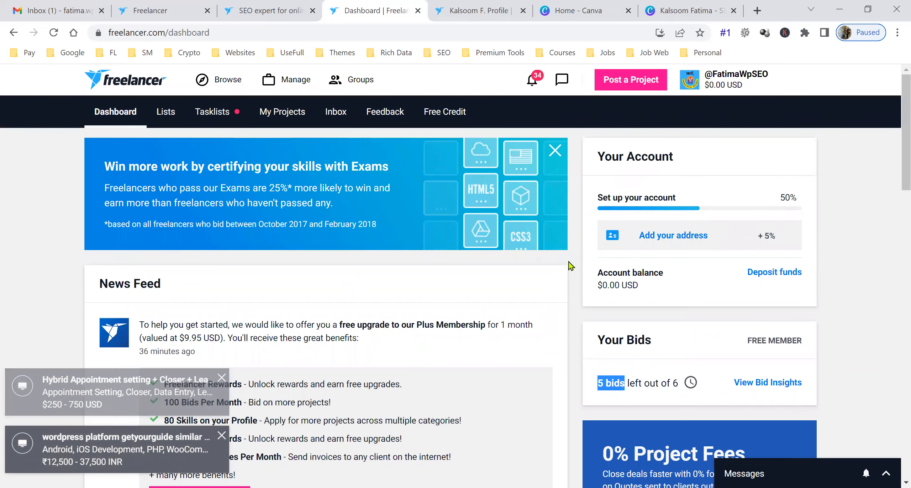
scroll(569, 270, "down", 3)
scroll(569, 272, "up", 2)
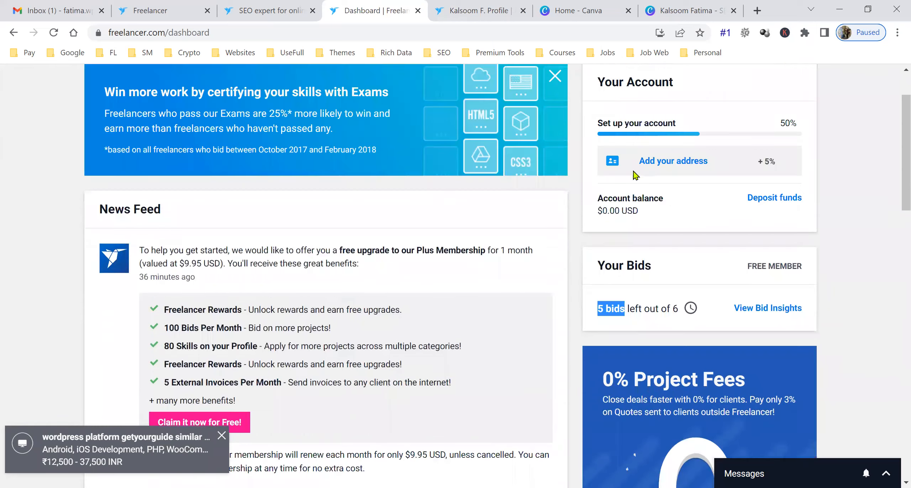
scroll(636, 174, "up", 2)
- Switch to the freelancer's profile page and open its headline, summary and hourly rate for editing
left_click(484, 11)
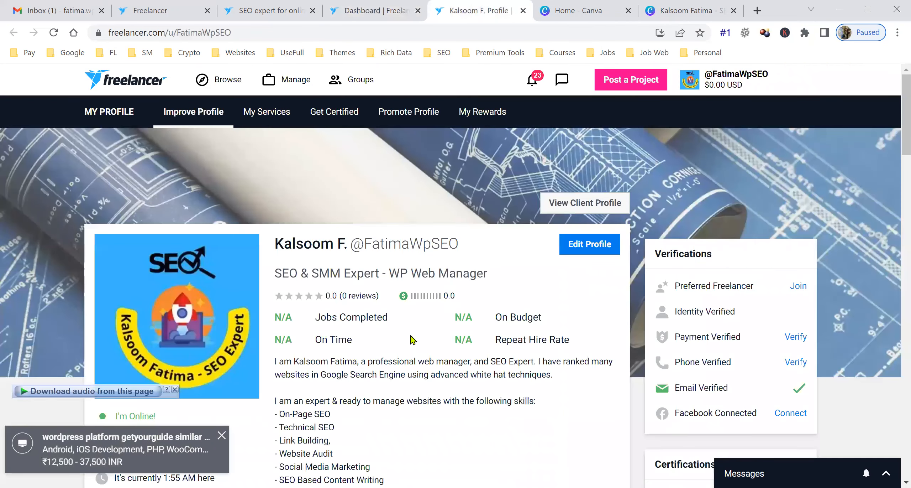
scroll(413, 340, "down", 3)
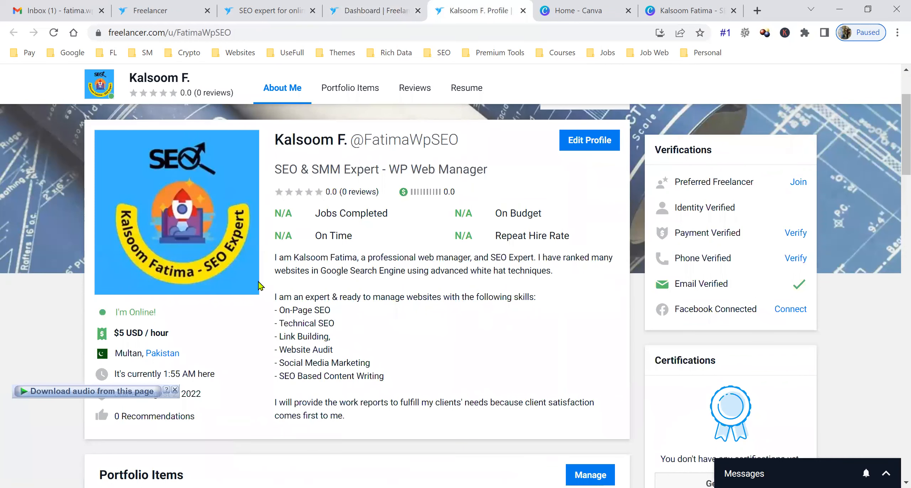
left_click(594, 144)
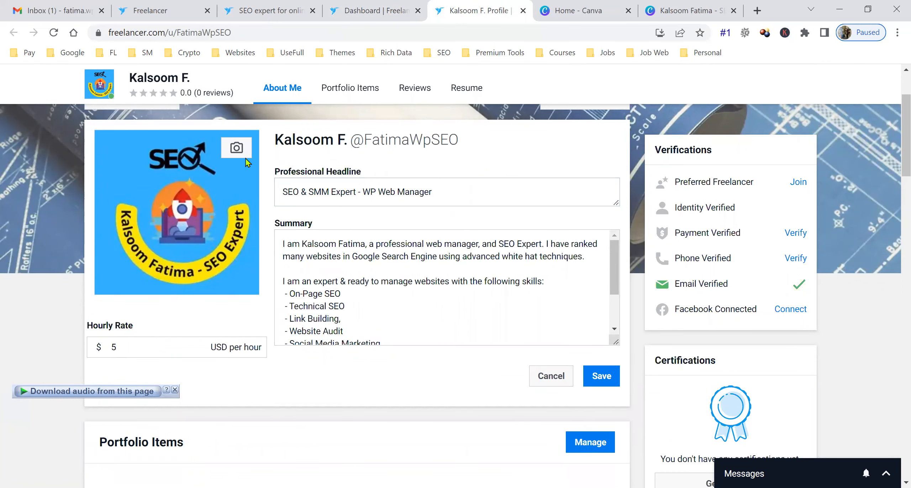
- Try to tighten the crop frame around the SEO logo in the profile picture editor, and save the profile
left_click(237, 147)
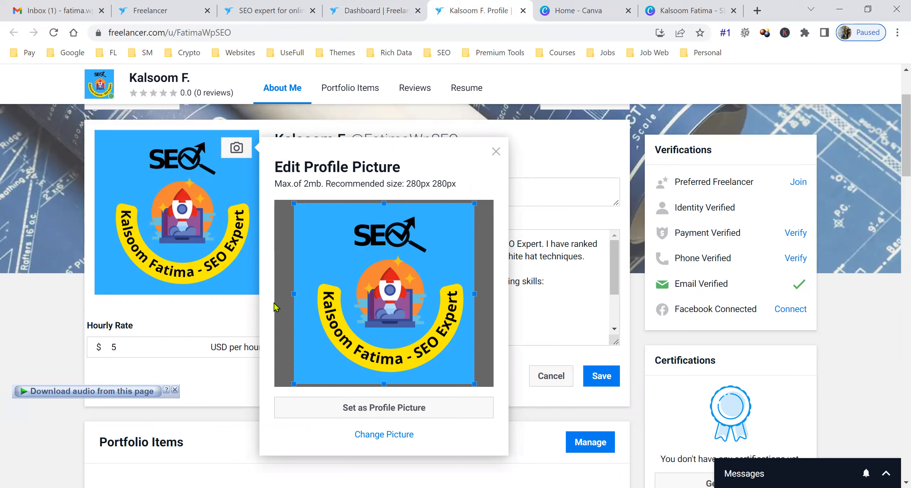
left_click_drag(289, 201, 303, 163)
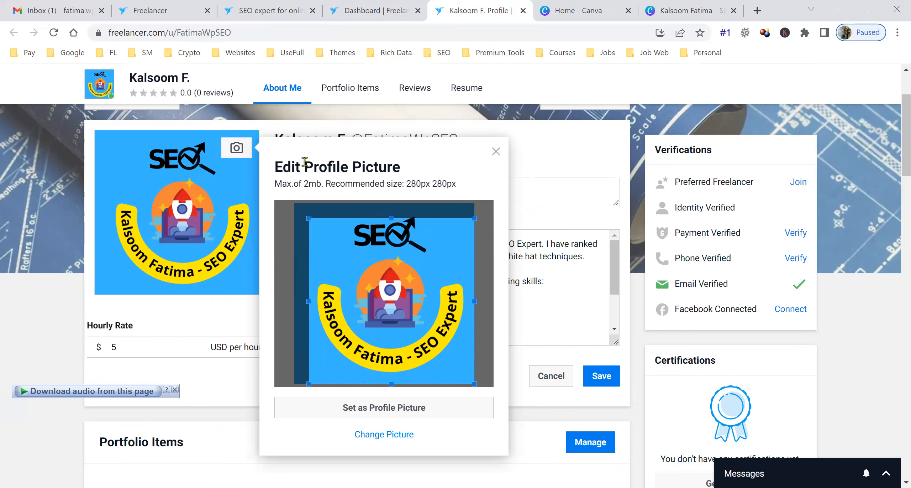
left_click_drag(381, 281, 382, 273)
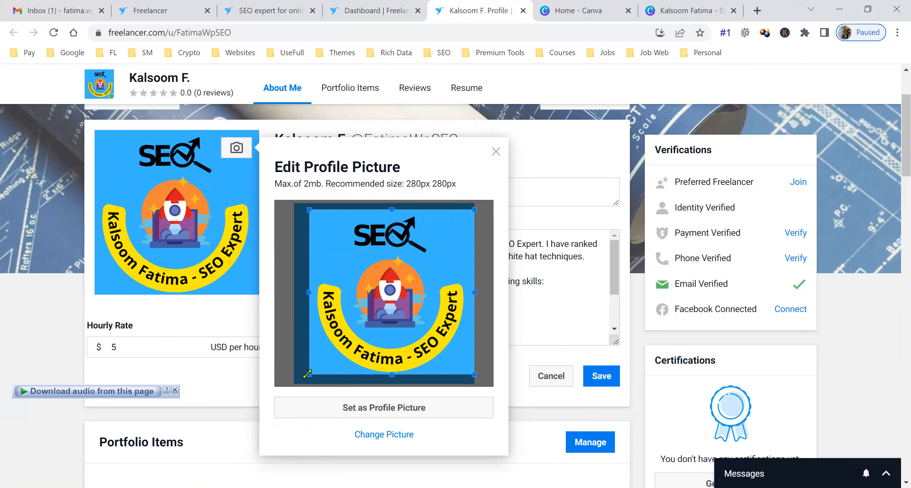
left_click_drag(306, 375, 301, 383)
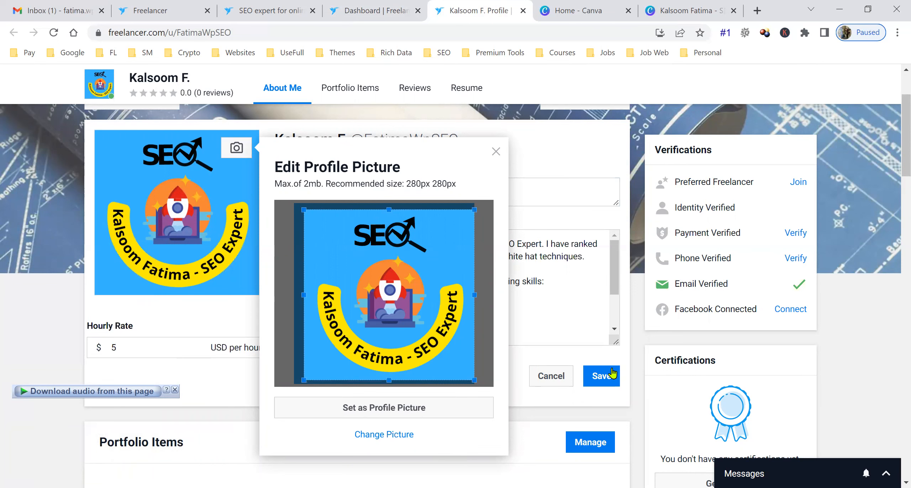
left_click(602, 376)
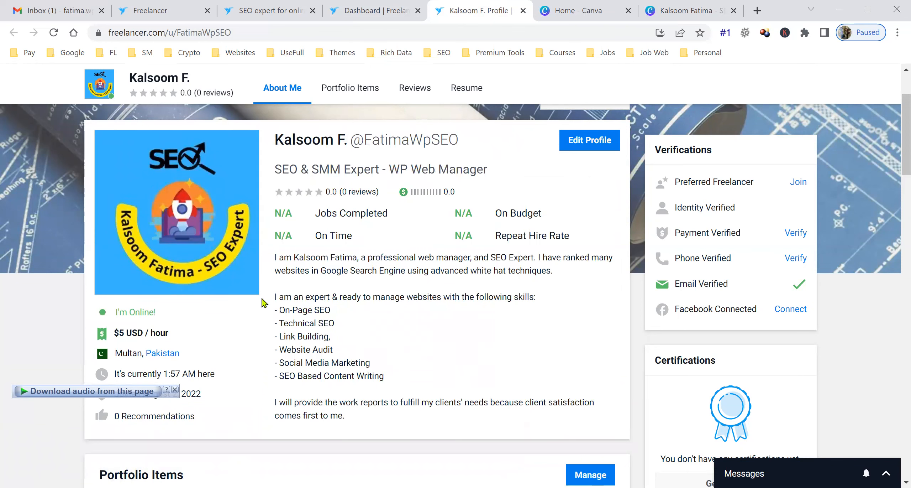
- Review the saved profile from its cover banner and summary down to the portfolio, reviews and top skills sections
scroll(419, 330, "up", 3)
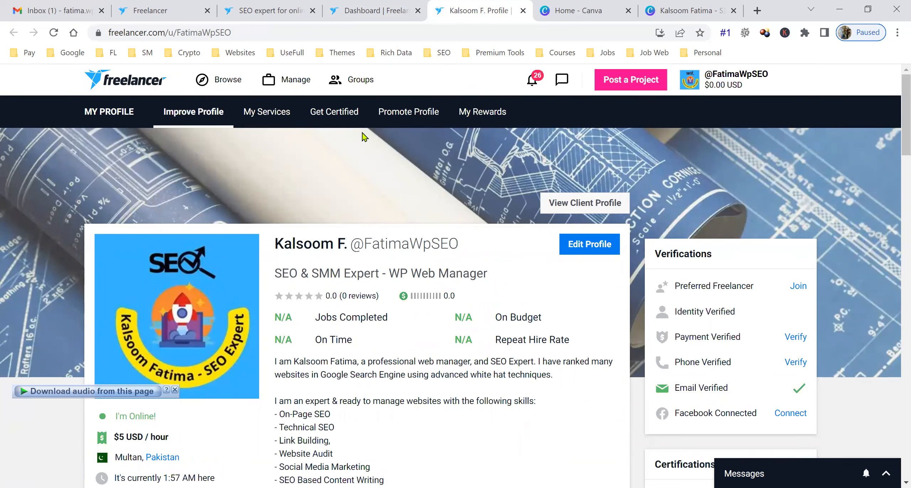
scroll(415, 317, "down", 6)
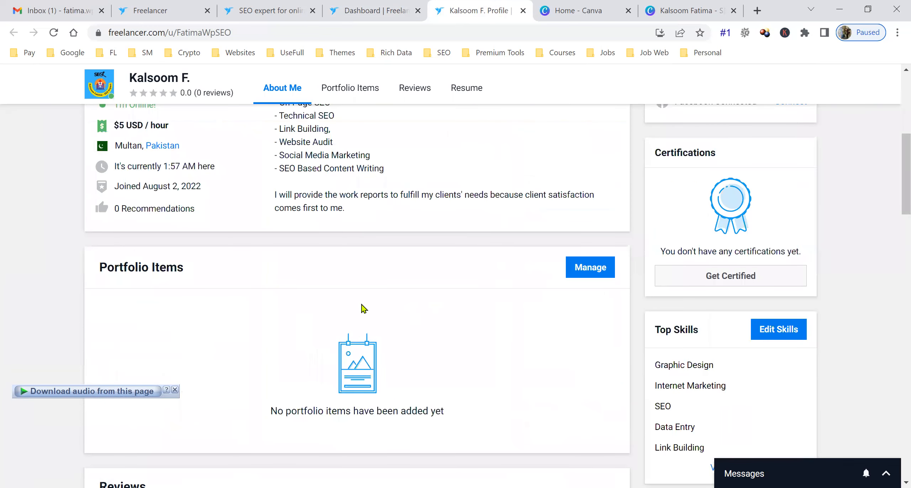
scroll(427, 395, "down", 2)
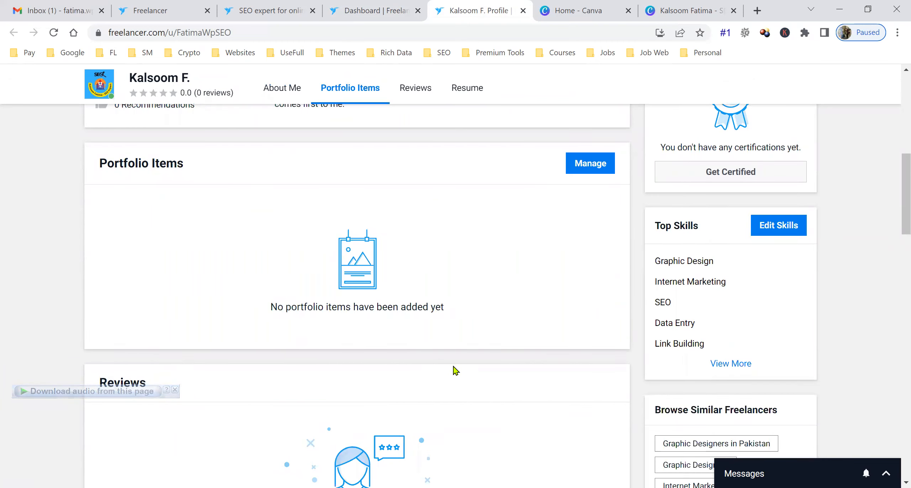
scroll(455, 371, "up", 4)
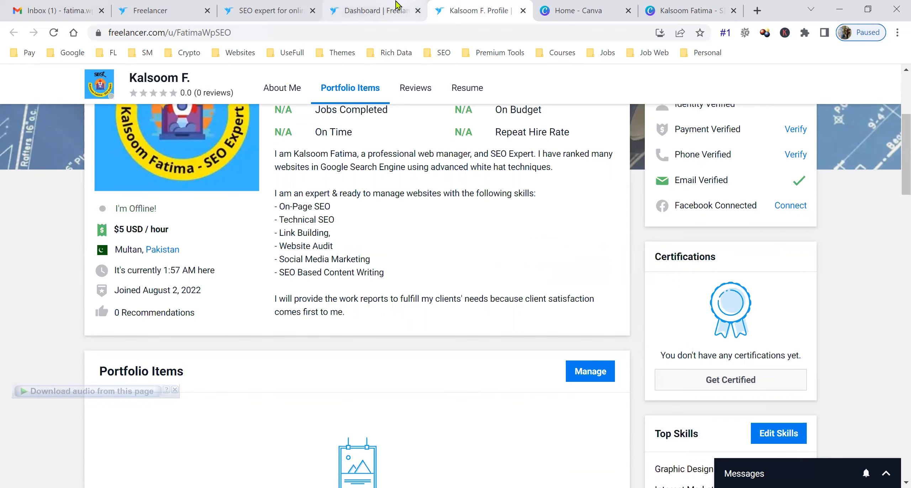
- Load facebook.com in the tab showing the Canva home page and open the Learn to Earn from Internet group
left_click(601, 5)
left_click(435, 32)
type("free")
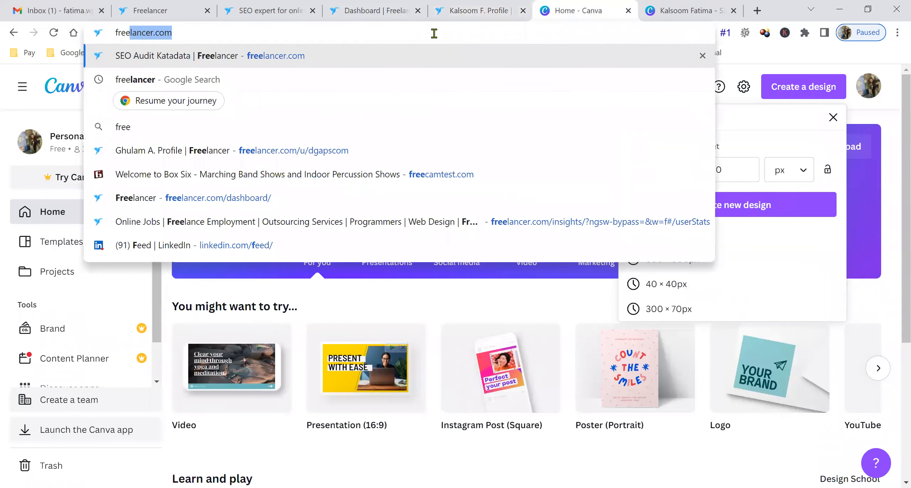
key("BackSpace")
key("BackSpace")
key("BackSpace")
key("BackSpace")
type("ac")
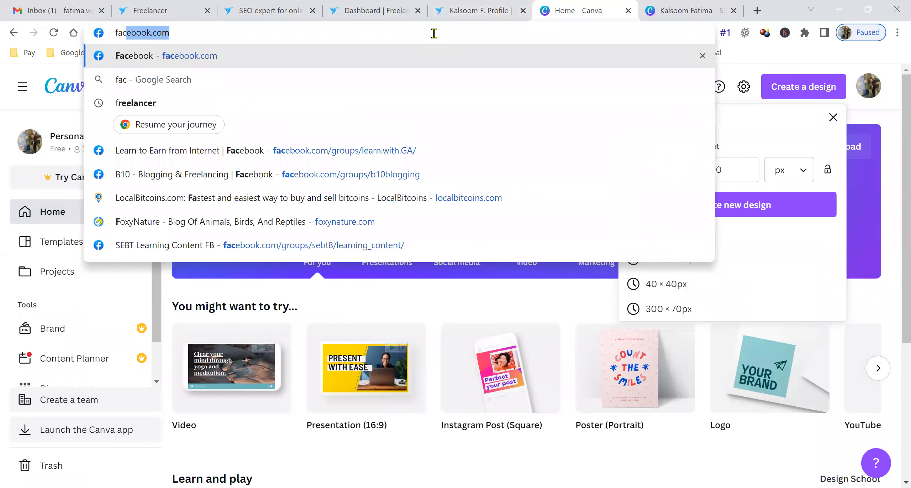
key("Return")
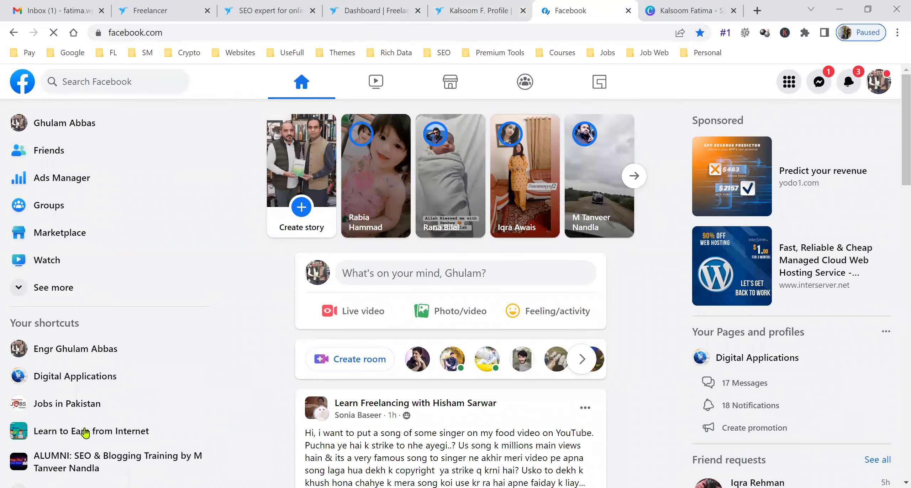
left_click(85, 432)
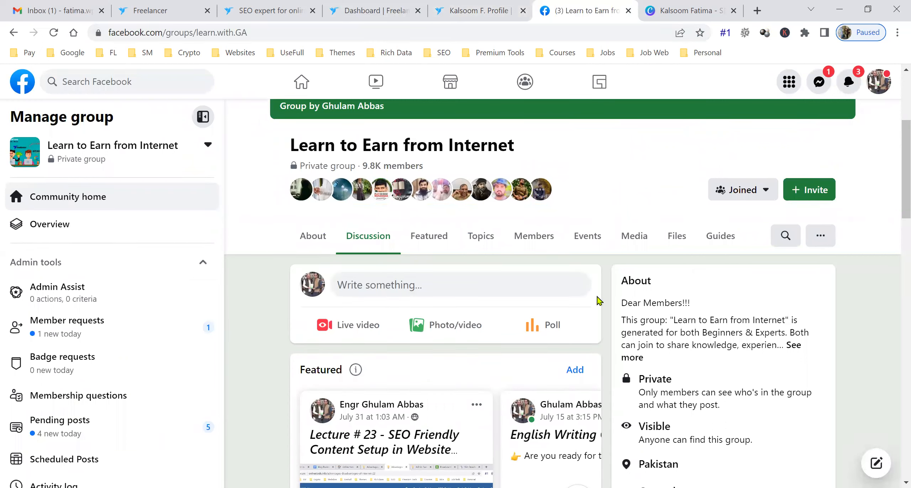
- Look over the group's discussion page, including its About details, featured posts and popular topics
scroll(470, 306, "down", 2)
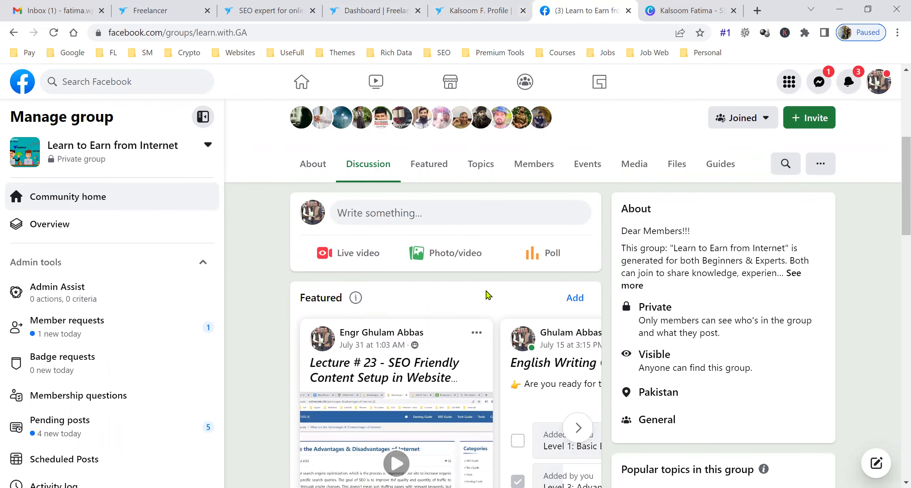
scroll(484, 314, "down", 1)
scroll(484, 321, "down", 3)
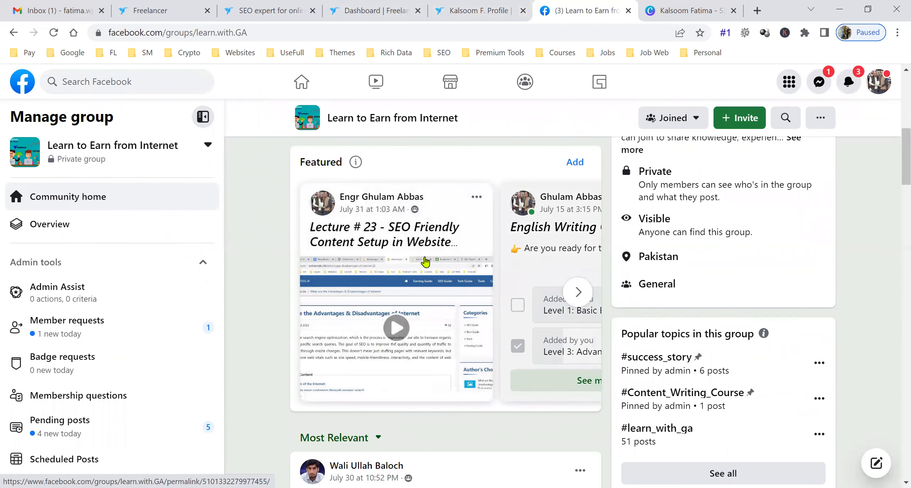
scroll(476, 378, "down", 1)
scroll(486, 378, "down", 1)
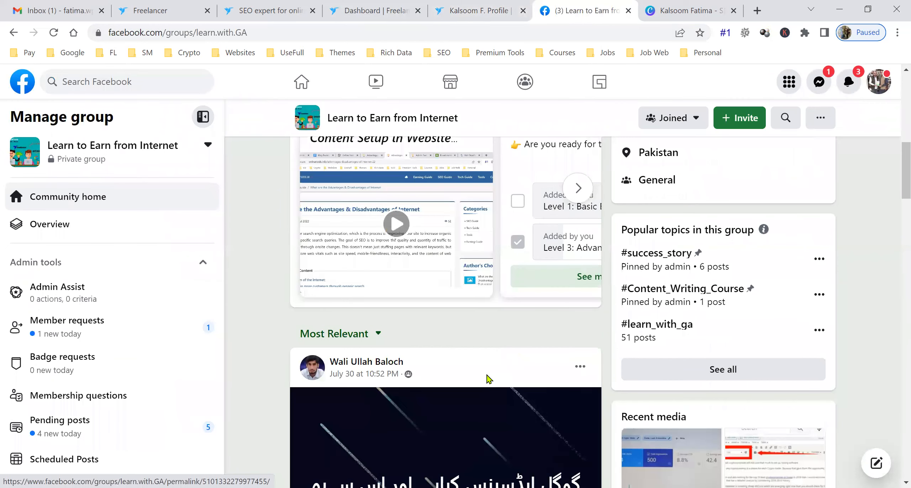
scroll(486, 378, "up", 2)
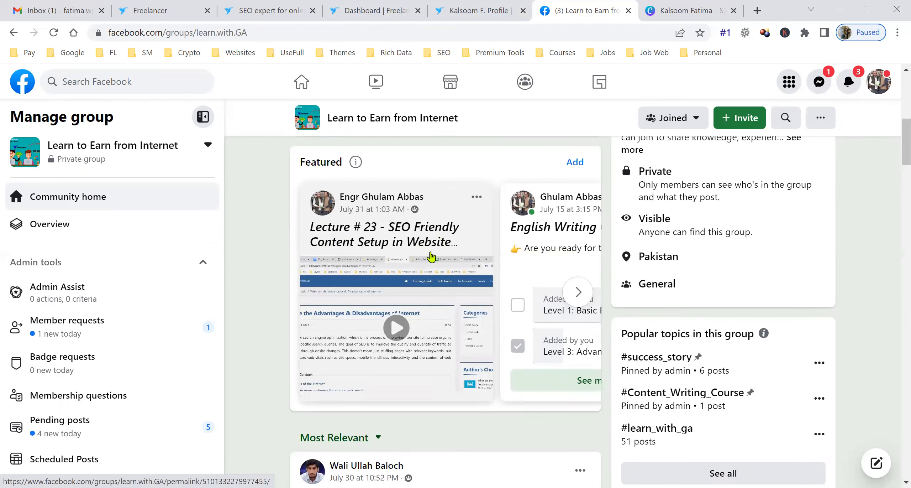
- Browse the group's featured lectures back to Lecture # 19 and Lecture # 18, and glance through the post feed
left_click(576, 293)
left_click(576, 292)
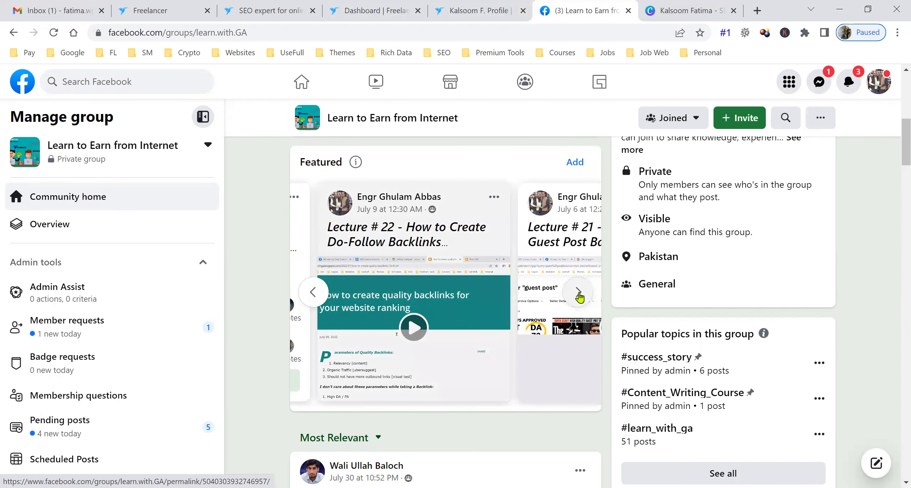
left_click(578, 293)
left_click(578, 292)
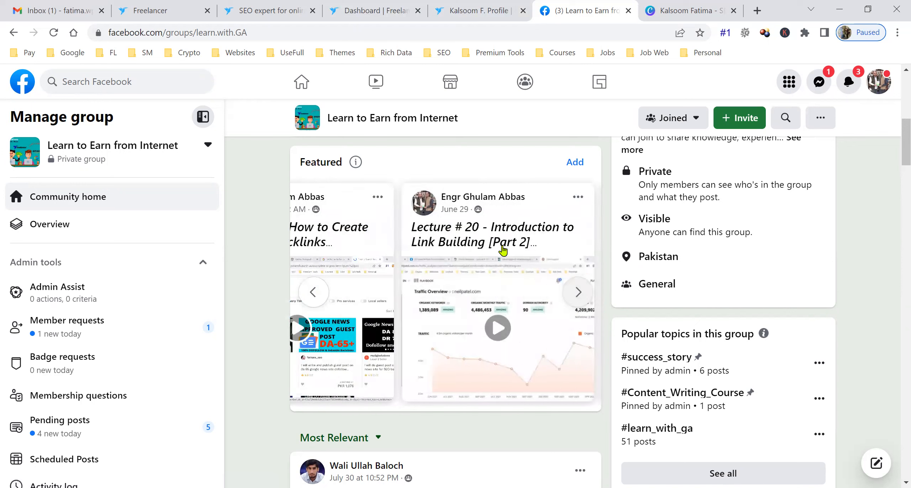
left_click(580, 299)
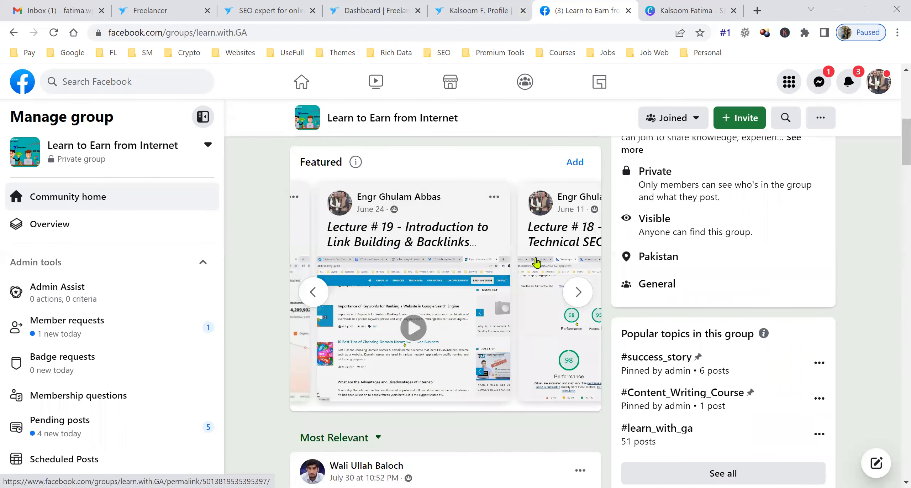
scroll(576, 285, "down", 8)
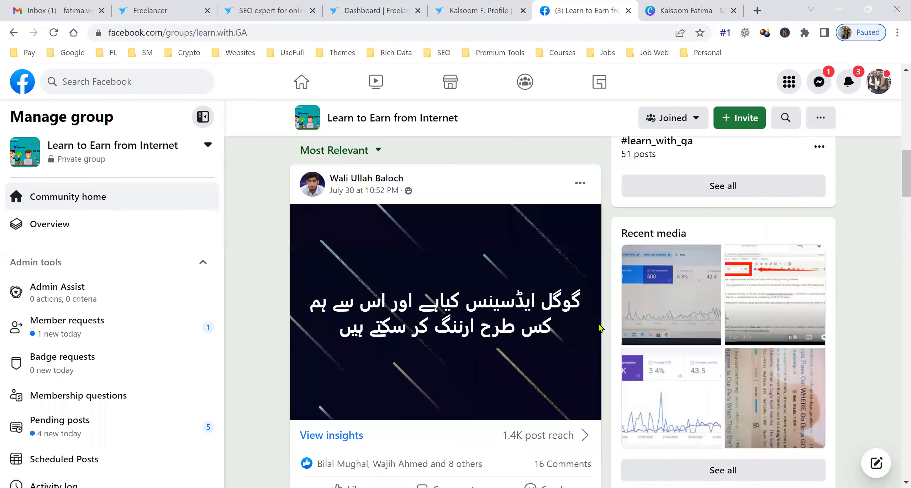
scroll(600, 328, "up", 5)
scroll(600, 323, "up", 6)
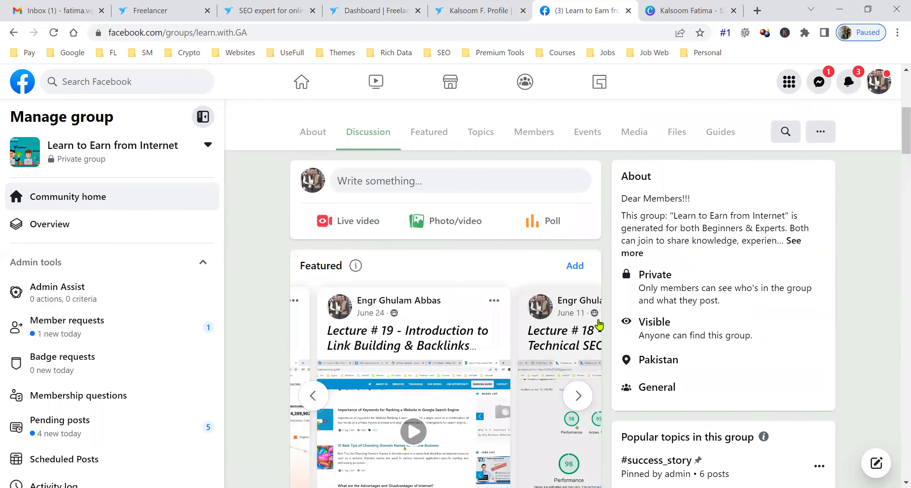